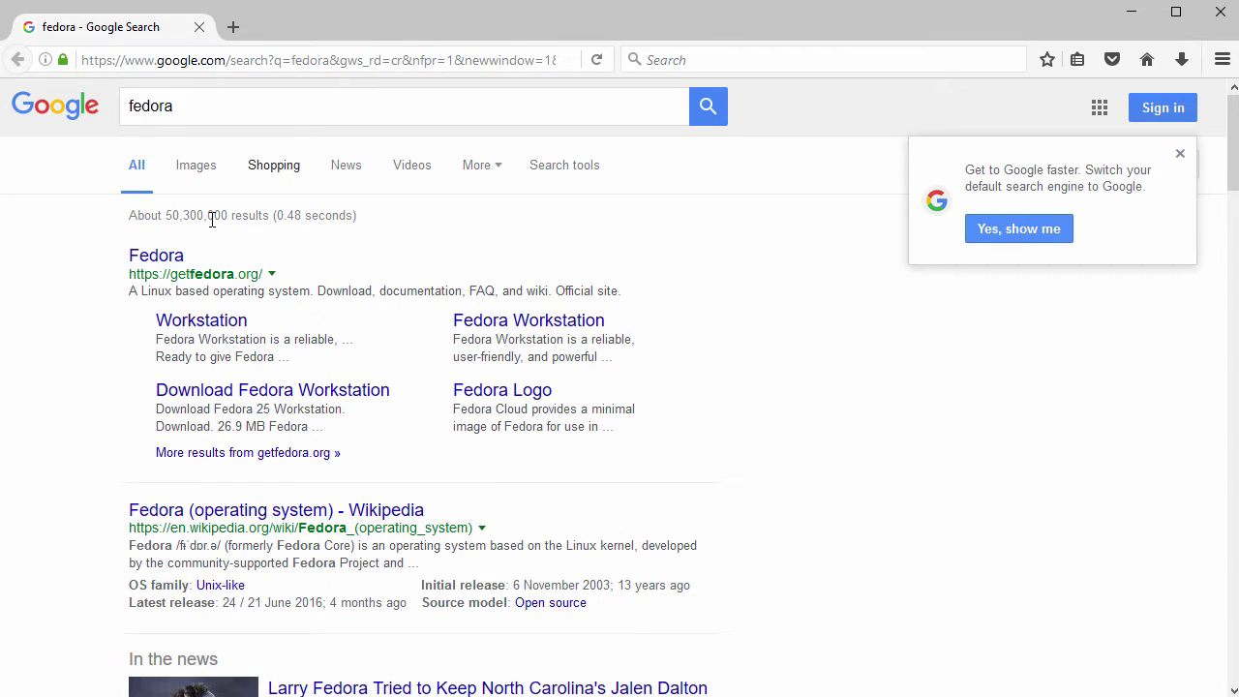
# Open the official getfedora.org result from the Google 'fedora' search results.
pyautogui.click(165, 256)
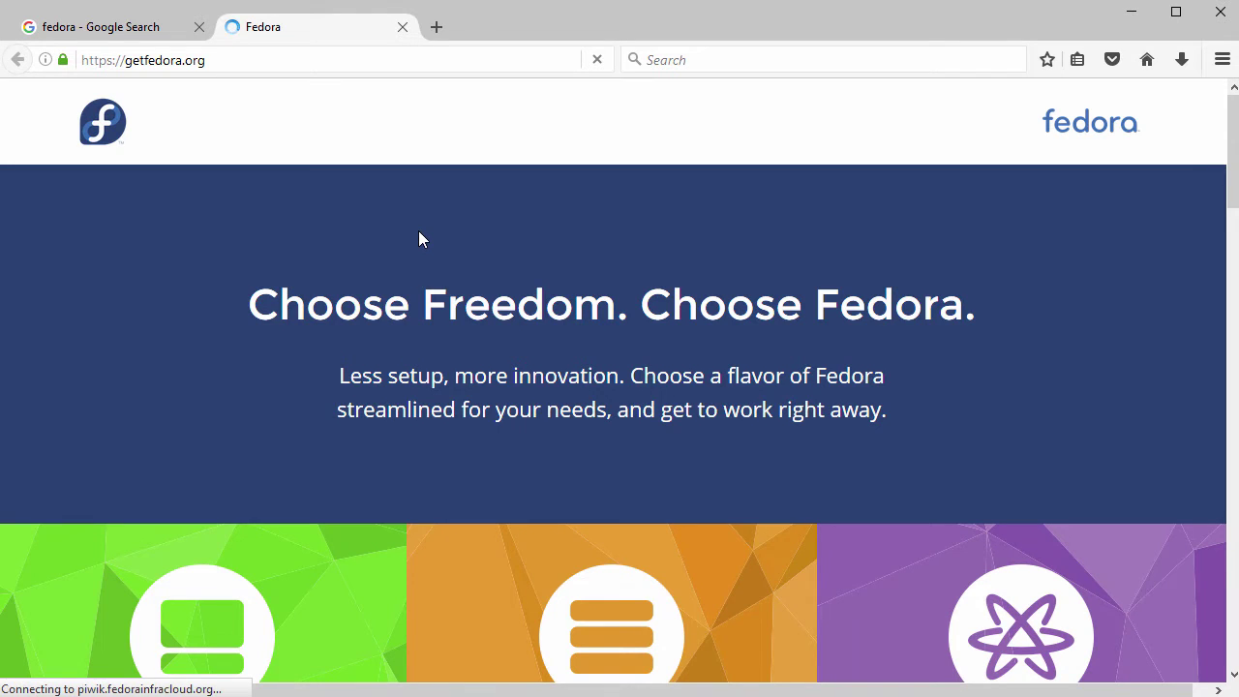
# Go from the Fedora homepage to the Workstation page, then to its Download Fedora 25 Workstation page.
pyautogui.scroll(-3, 418, 239)
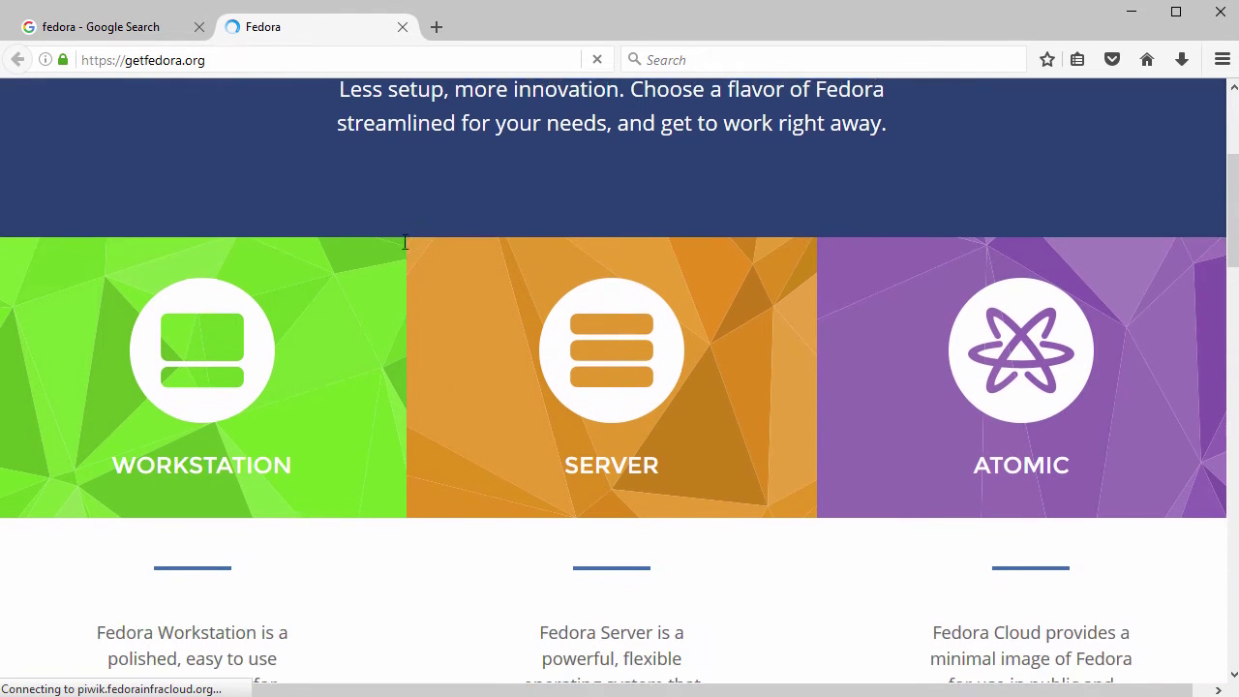
pyautogui.moveTo(296, 301)
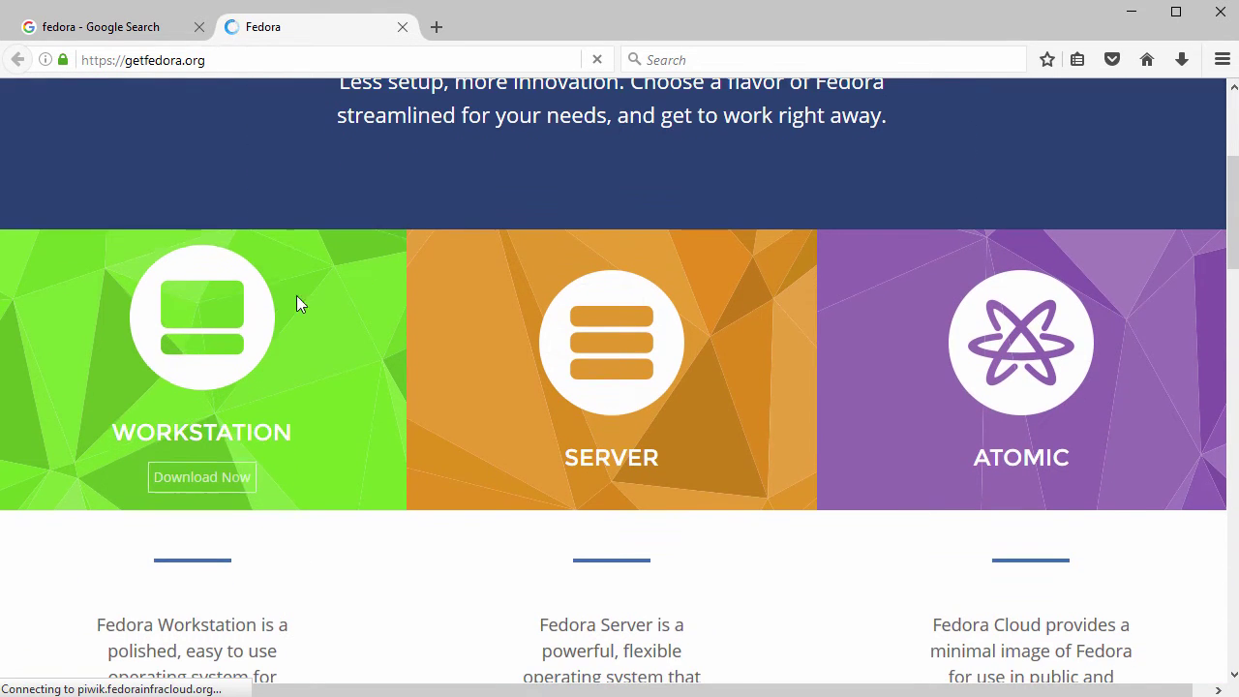
pyautogui.click(184, 355)
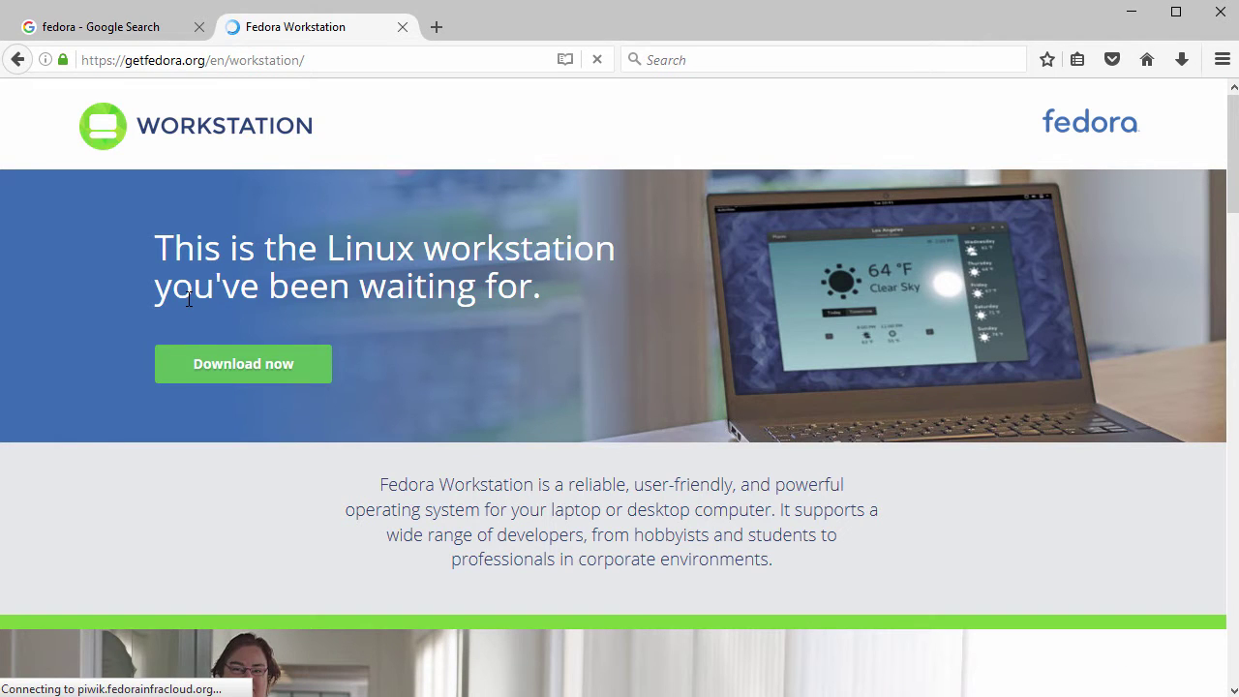
pyautogui.scroll(-5, 189, 300)
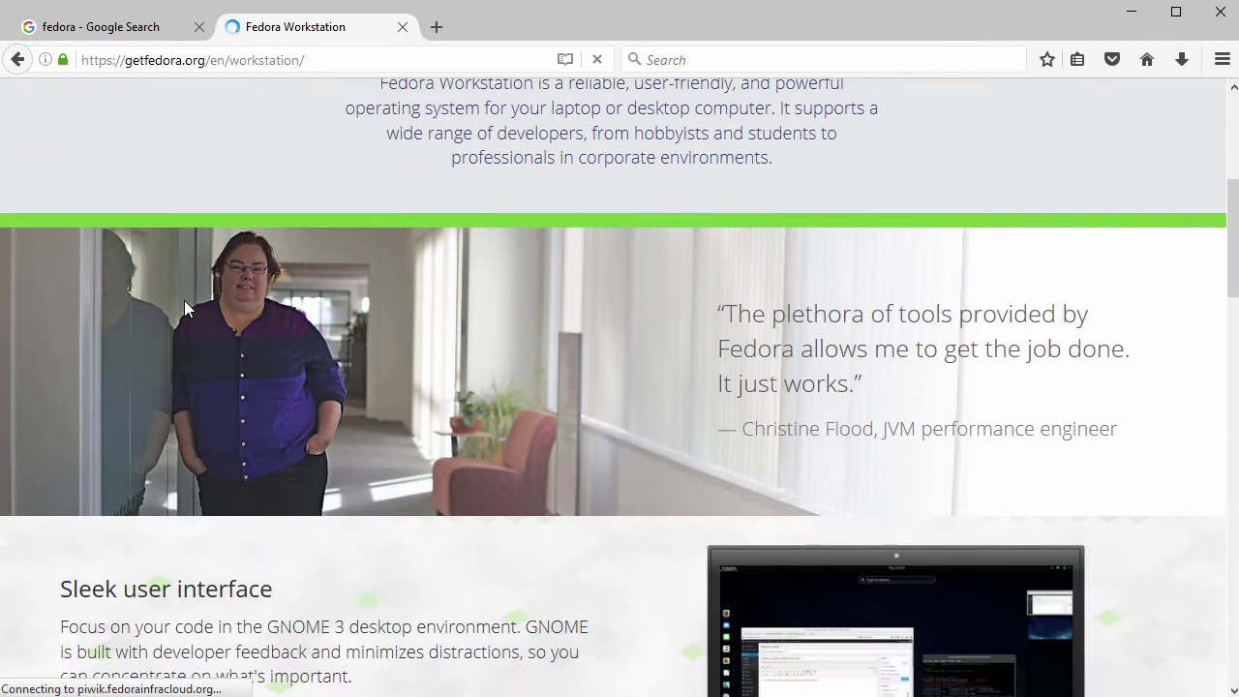
pyautogui.scroll(-3, 184, 308)
pyautogui.scroll(6, 183, 304)
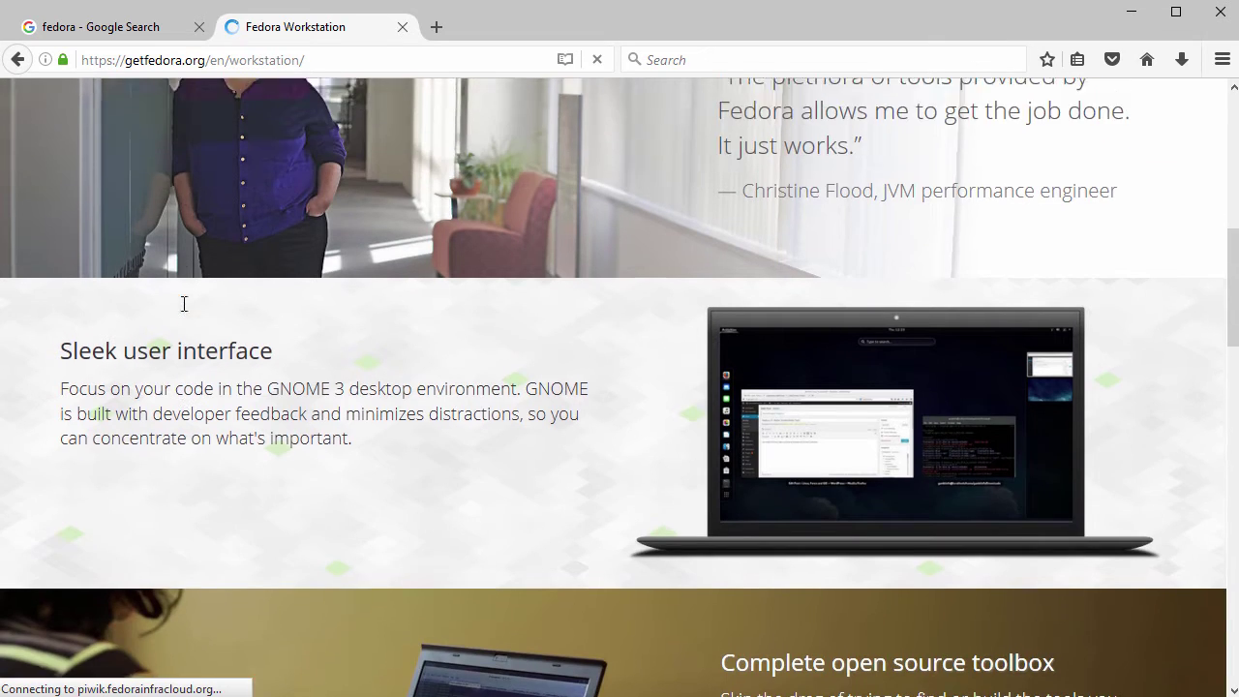
pyautogui.scroll(3, 184, 304)
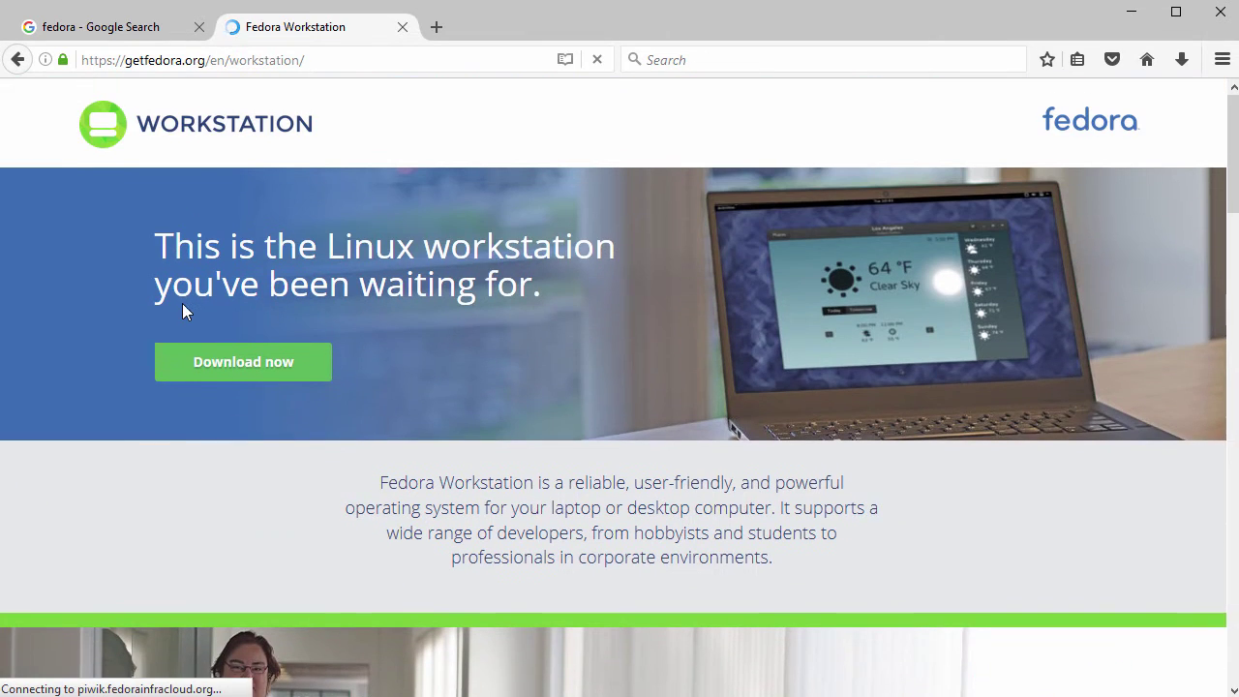
pyautogui.click(249, 375)
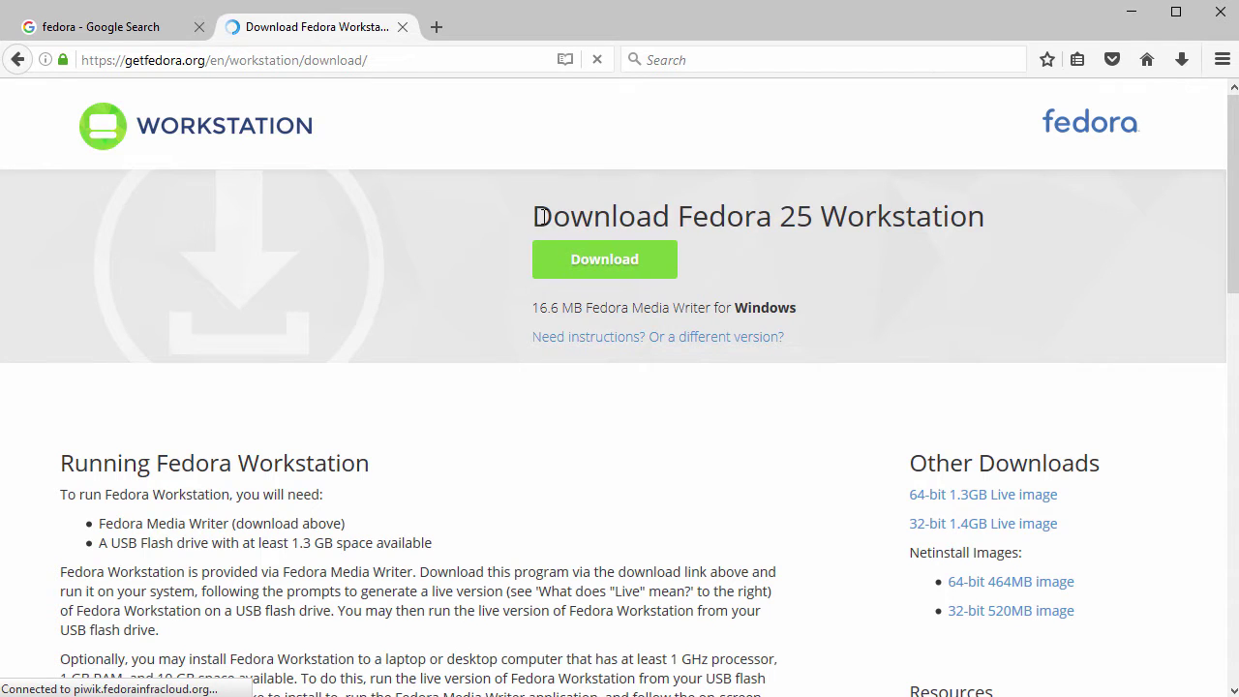
# Highlight the Download Fedora 25 Workstation heading, then the Other Downloads heading further down.
pyautogui.moveTo(543, 215); pyautogui.dragTo(981, 215)
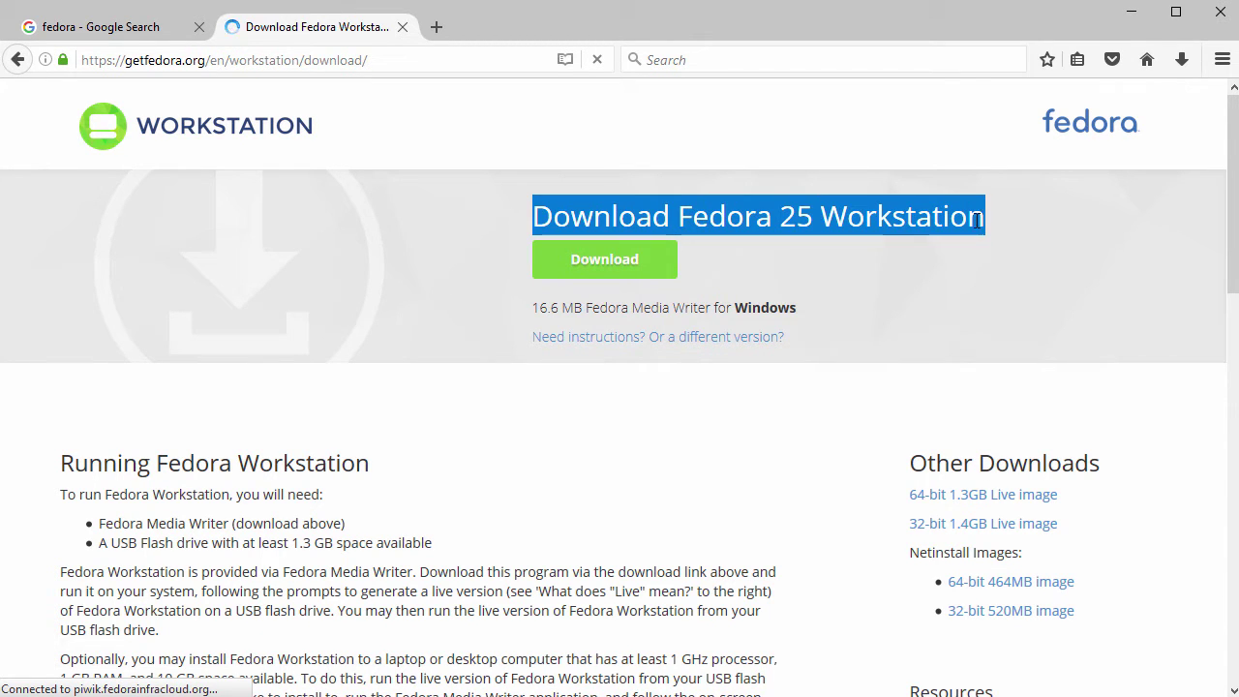
pyautogui.click(975, 273)
pyautogui.scroll(-3, 975, 273)
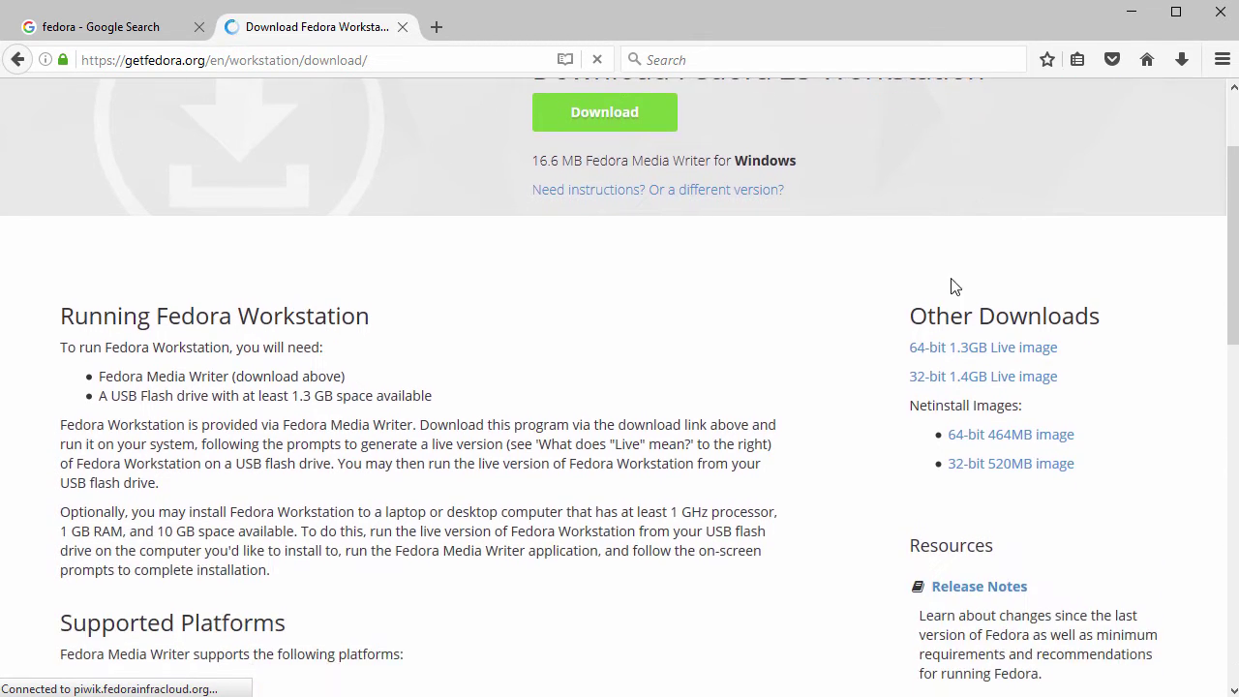
pyautogui.moveTo(914, 317); pyautogui.dragTo(1105, 315)
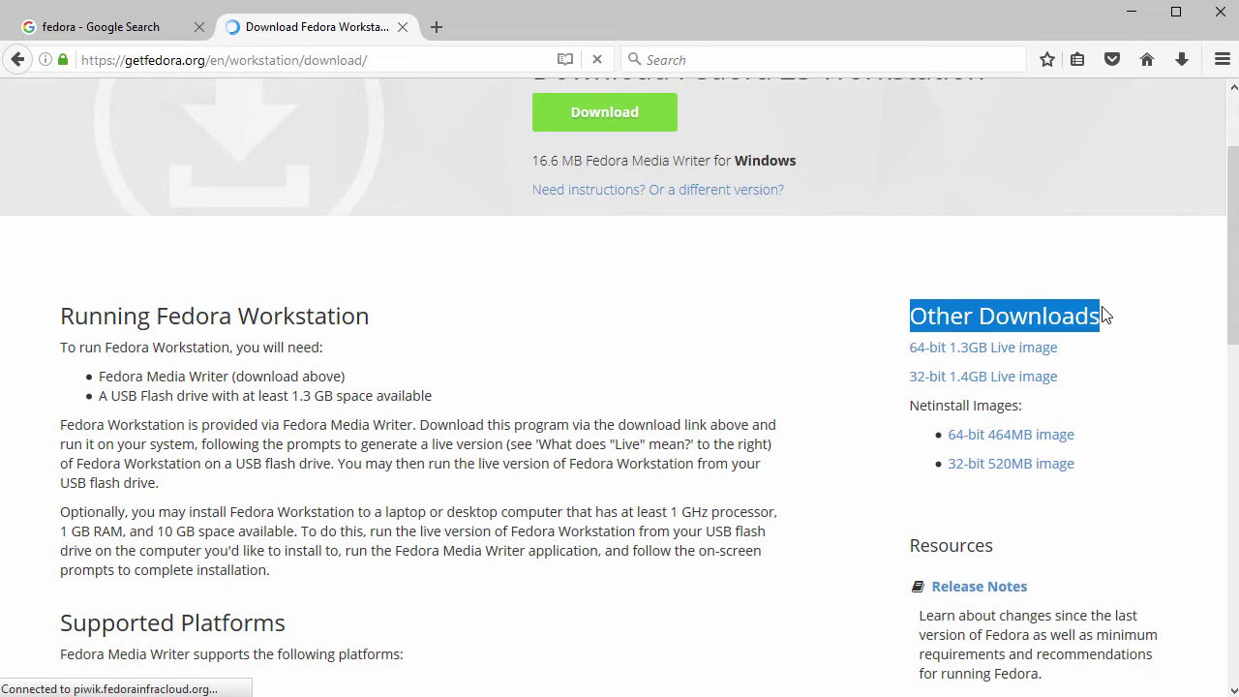
# Start the 64-bit 1.3GB Live image download, keeping the existing ISO rather than replacing it.
pyautogui.click(953, 349)
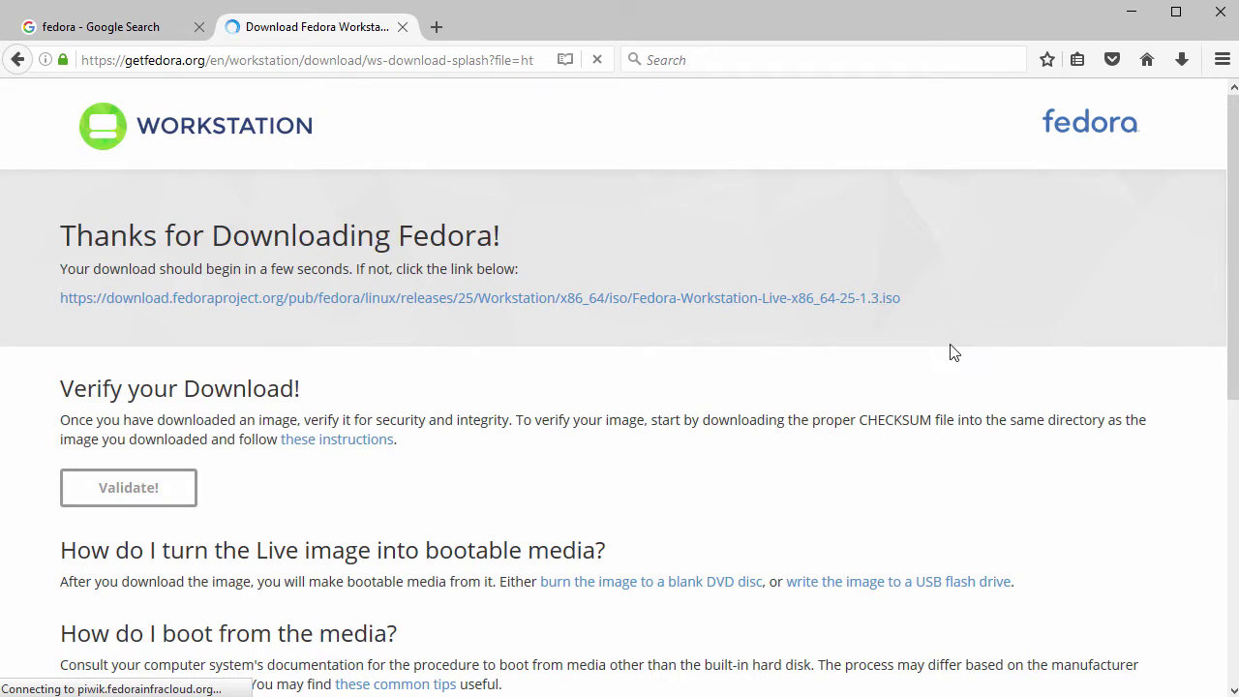
pyautogui.click(427, 300)
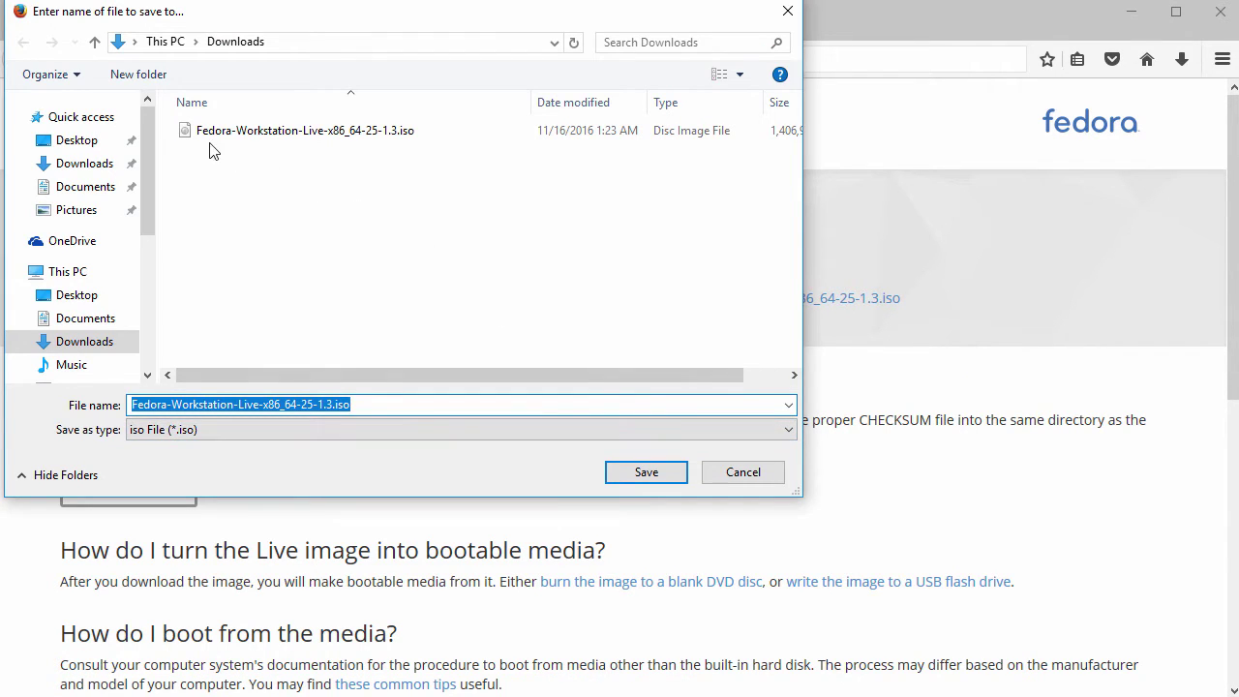
pyautogui.click(647, 474)
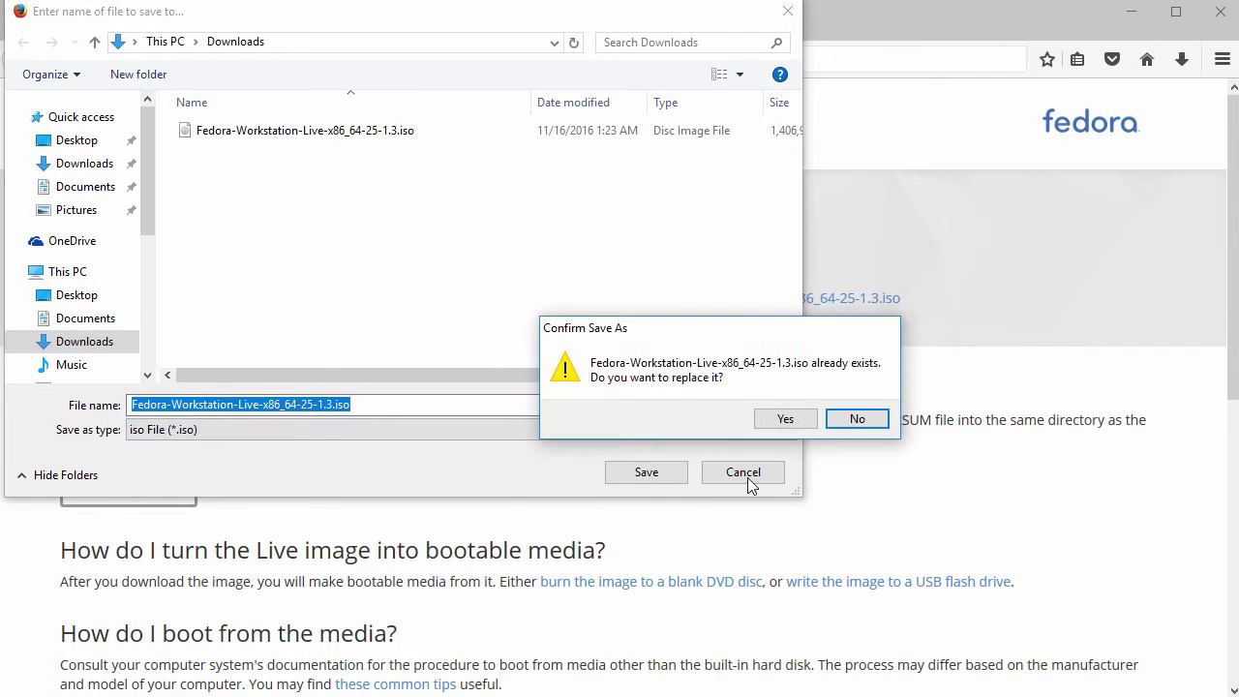
pyautogui.click(857, 420)
pyautogui.click(764, 474)
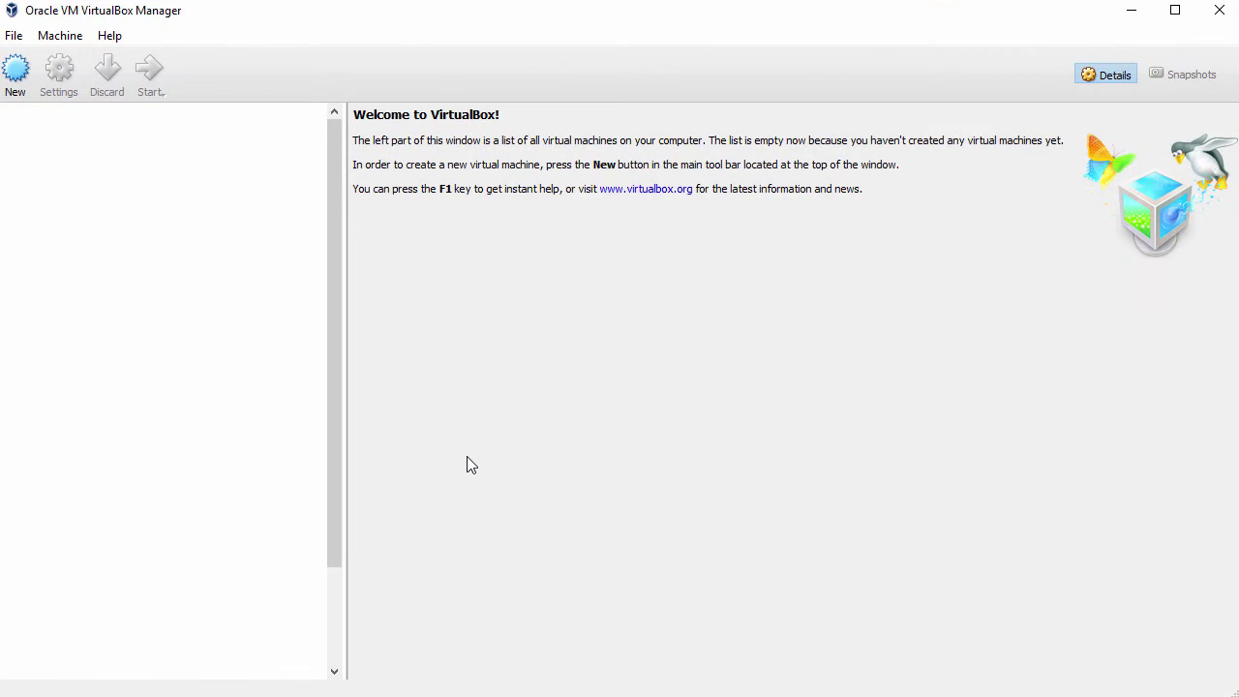
# Name the new virtual machine Fedora25 with type Linux, version Fedora (64-bit).
pyautogui.click(16, 70)
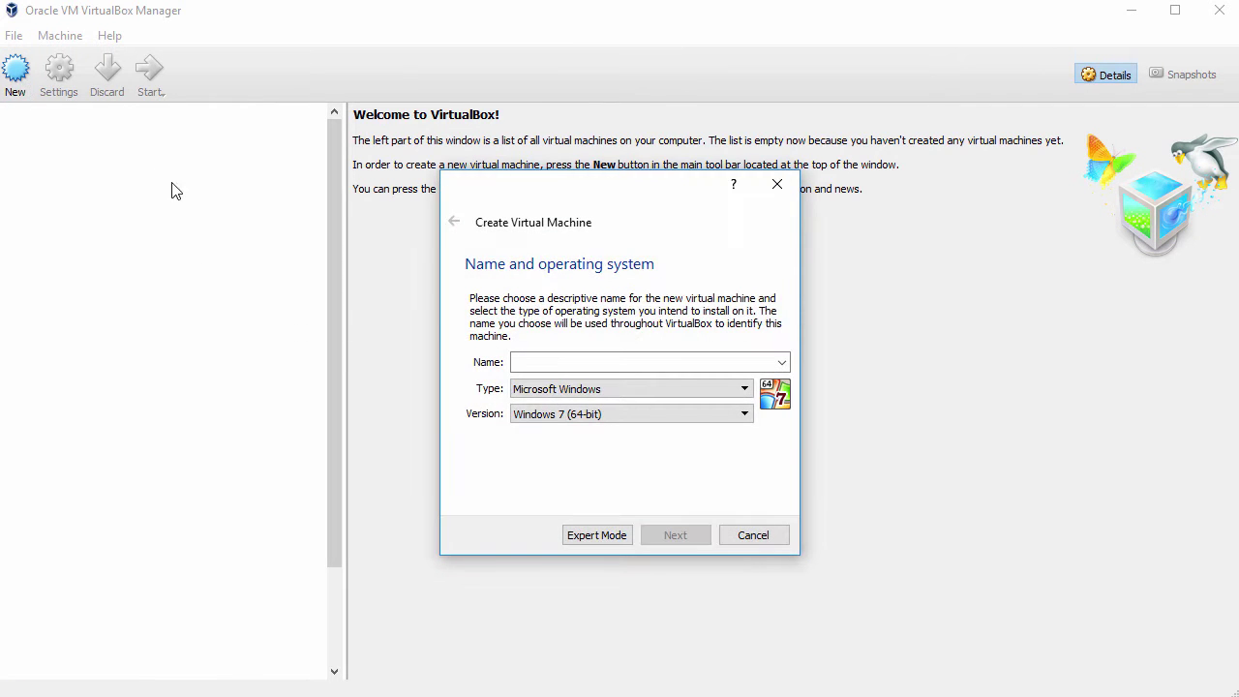
pyautogui.write('Fedora25')
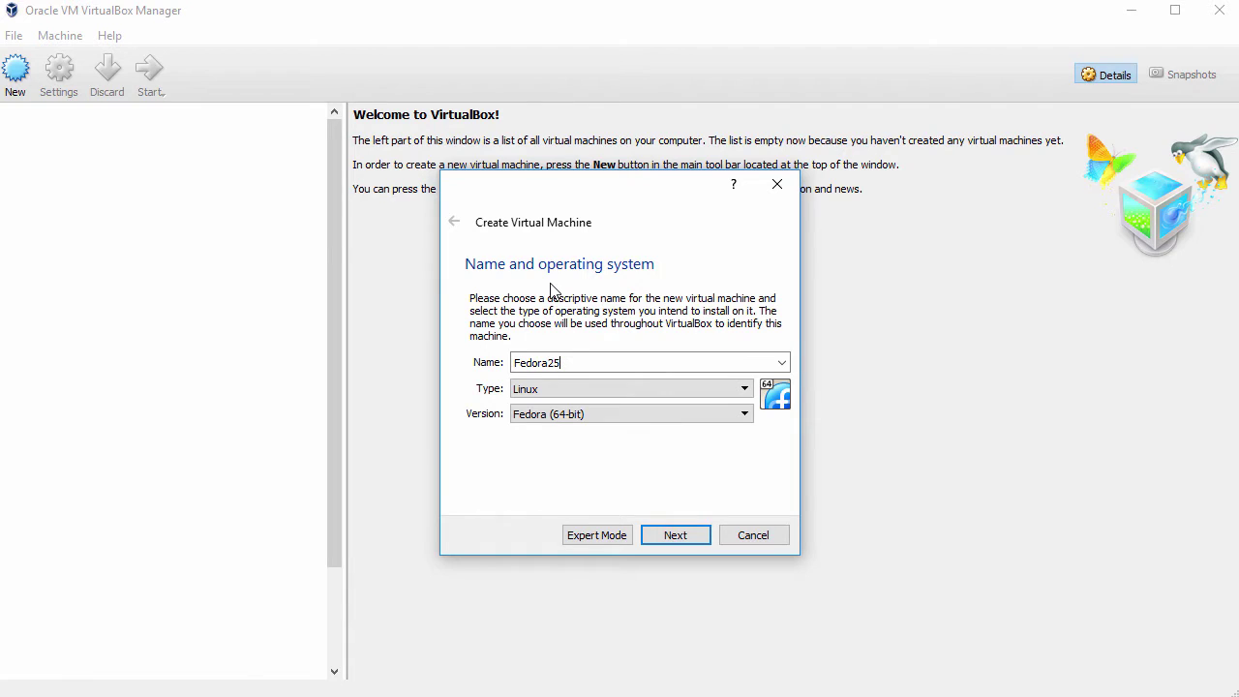
pyautogui.click(550, 387)
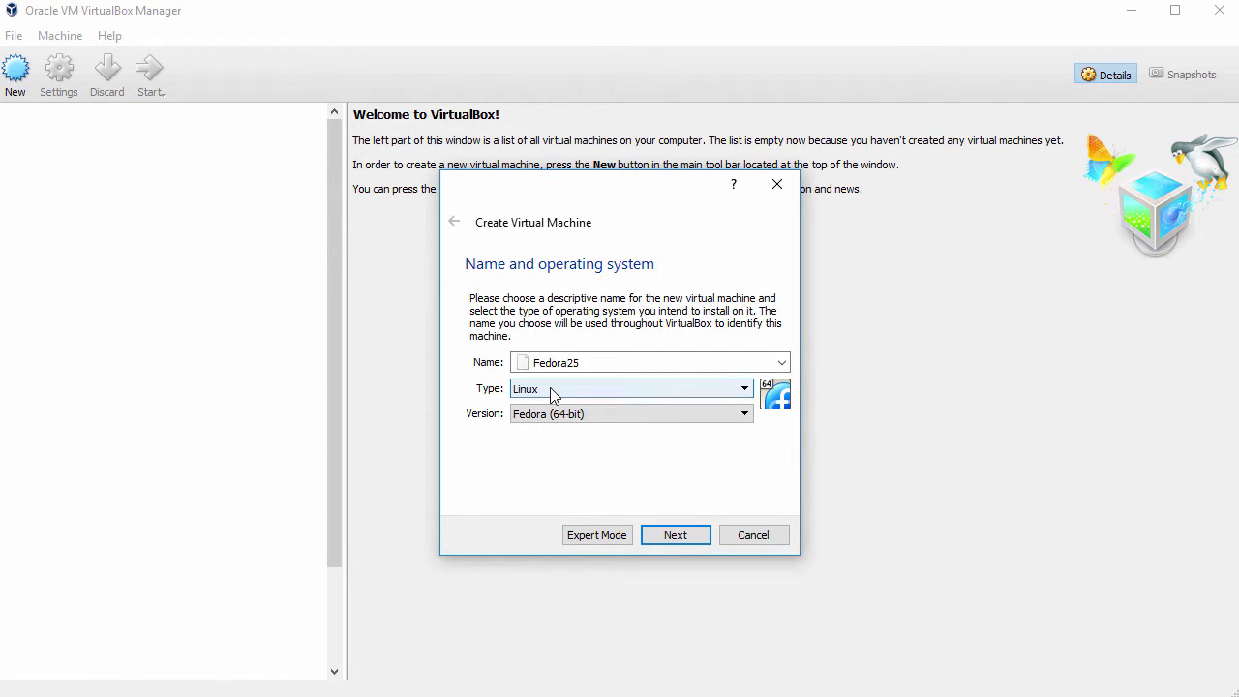
pyautogui.click(527, 417)
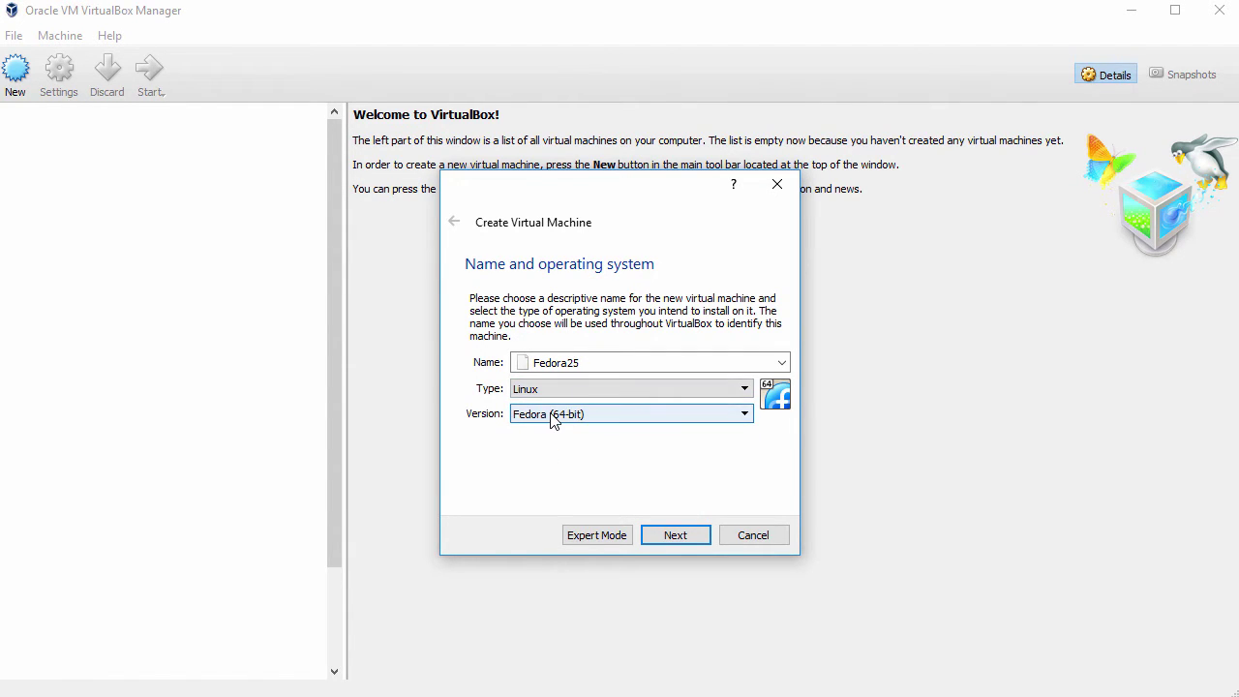
pyautogui.click(674, 538)
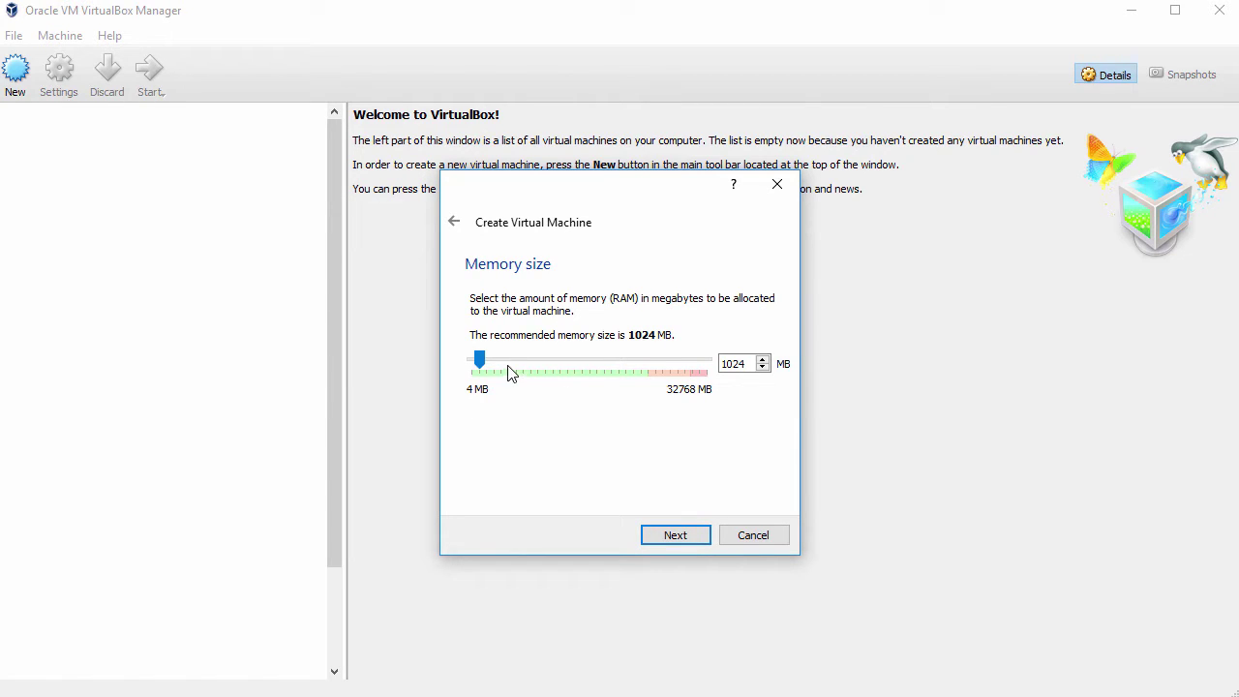
# Set the machine's memory size to 2048 MB.
pyautogui.doubleClick(733, 364)
pyautogui.write('2048')
pyautogui.click(669, 536)
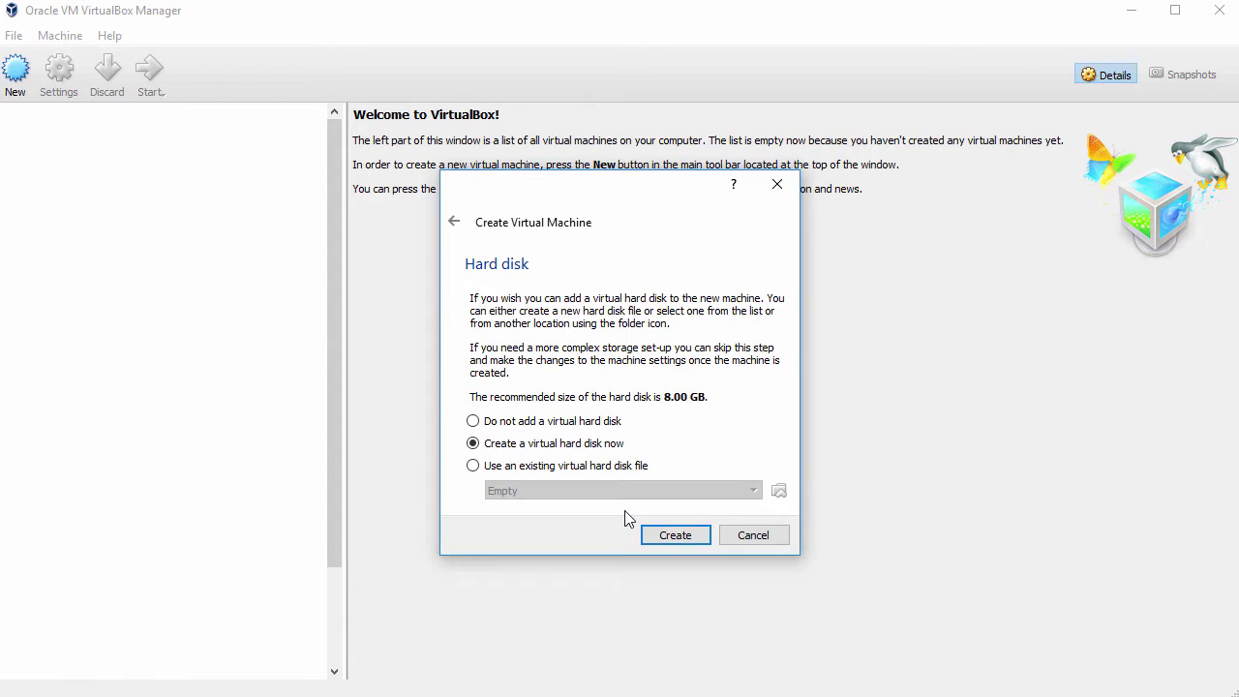
# Create a dynamically allocated VDI hard disk of 87.63 GB for Fedora25.
pyautogui.click(671, 536)
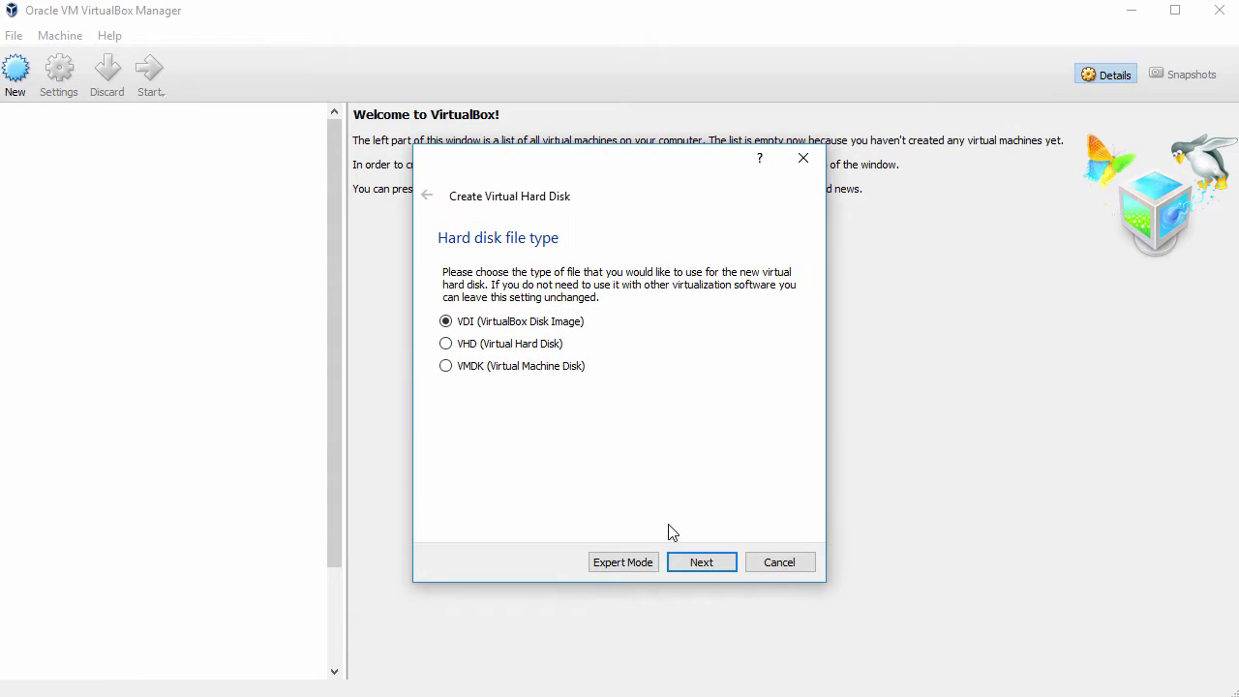
pyautogui.click(703, 565)
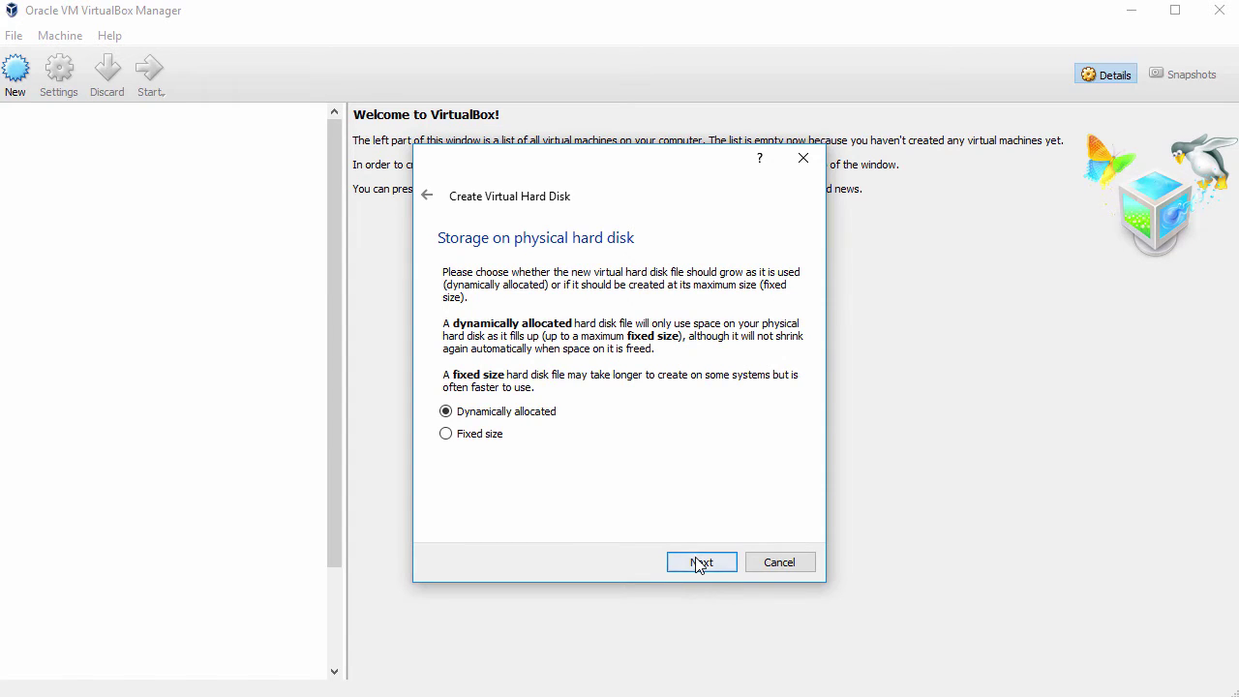
pyautogui.click(697, 563)
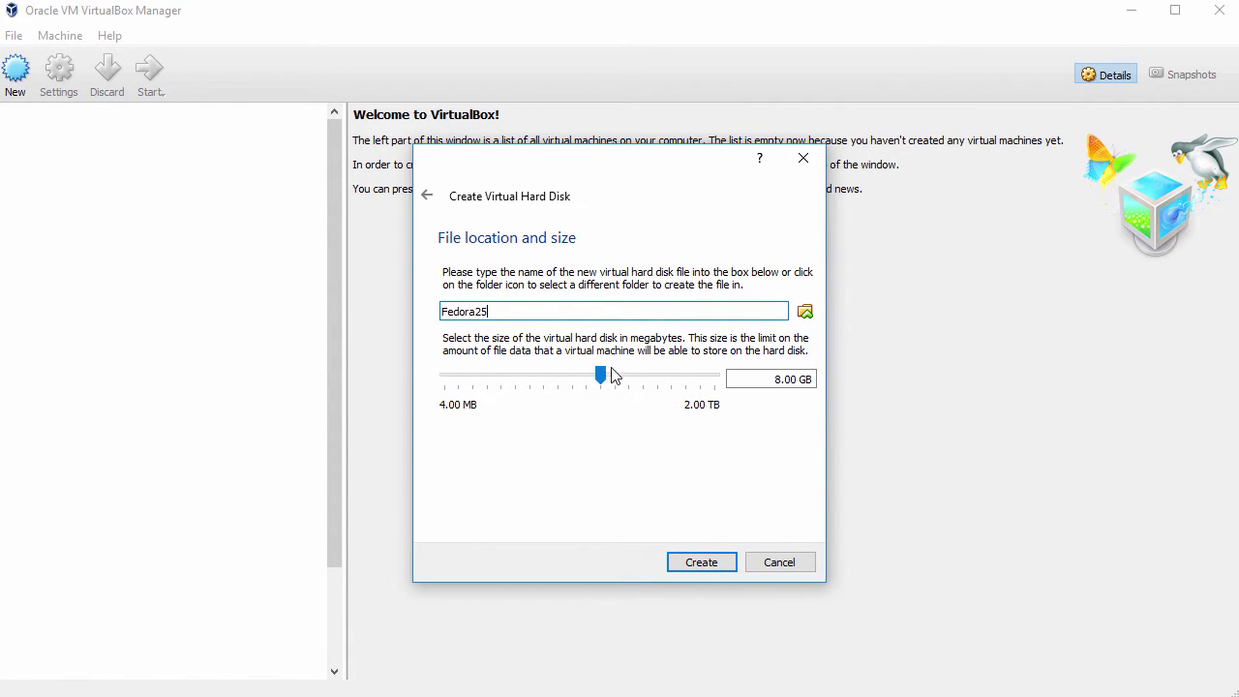
pyautogui.moveTo(602, 375); pyautogui.dragTo(650, 379)
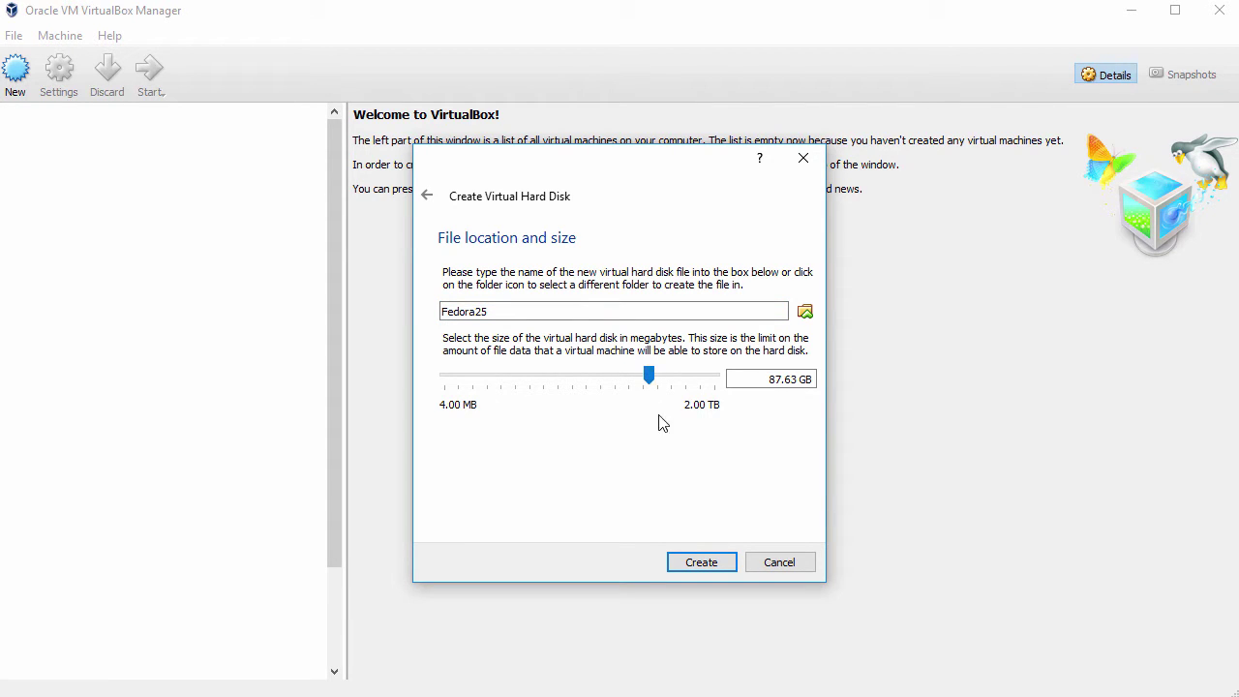
pyautogui.click(709, 562)
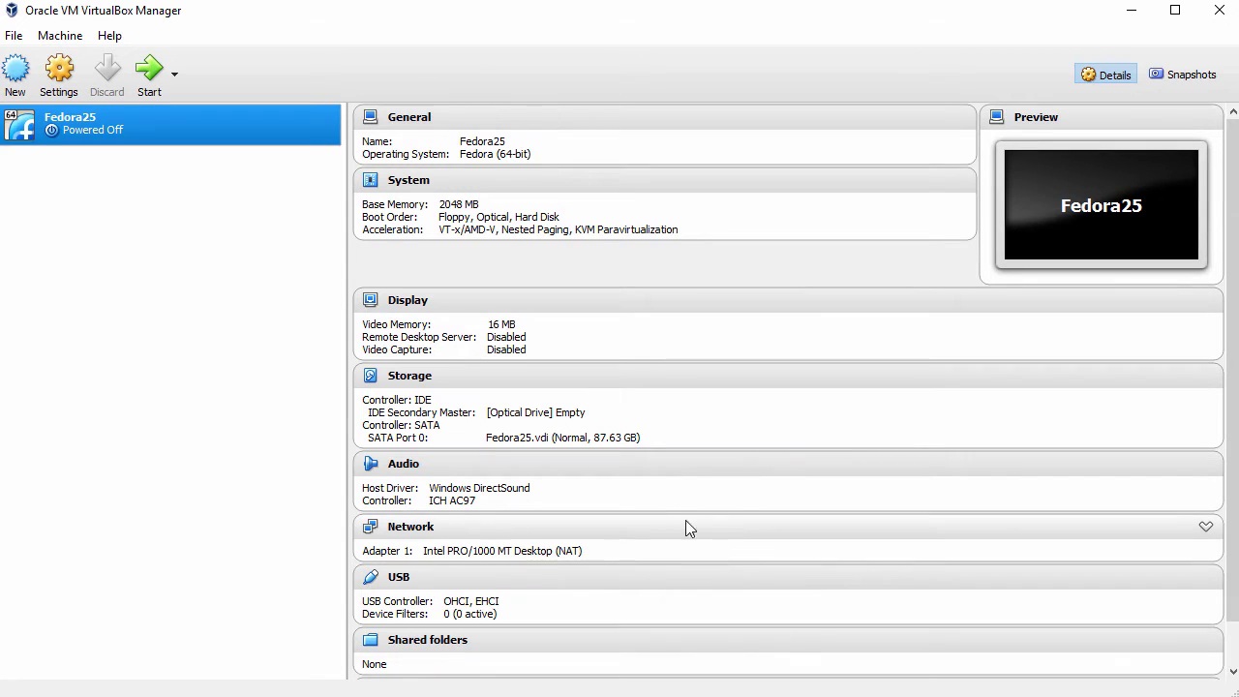
# In Fedora25's settings, set Shared Clipboard and Drag'n'Drop both to Bidirectional.
pyautogui.rightClick(148, 124)
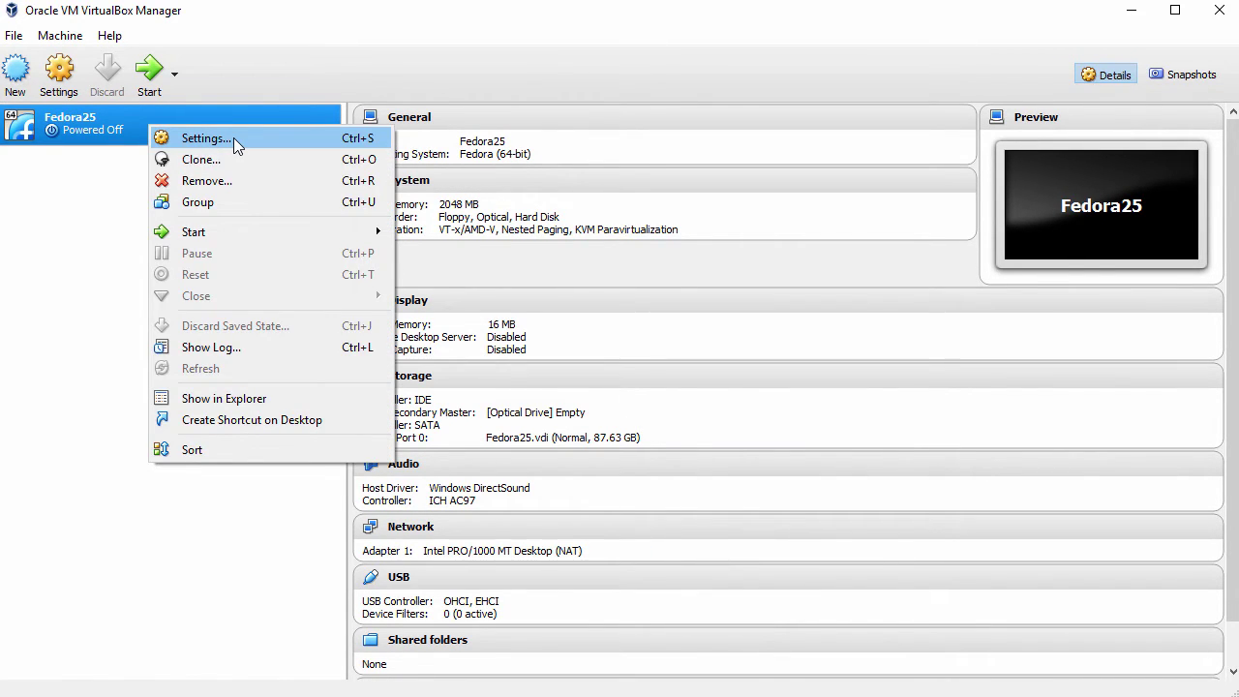
pyautogui.click(233, 137)
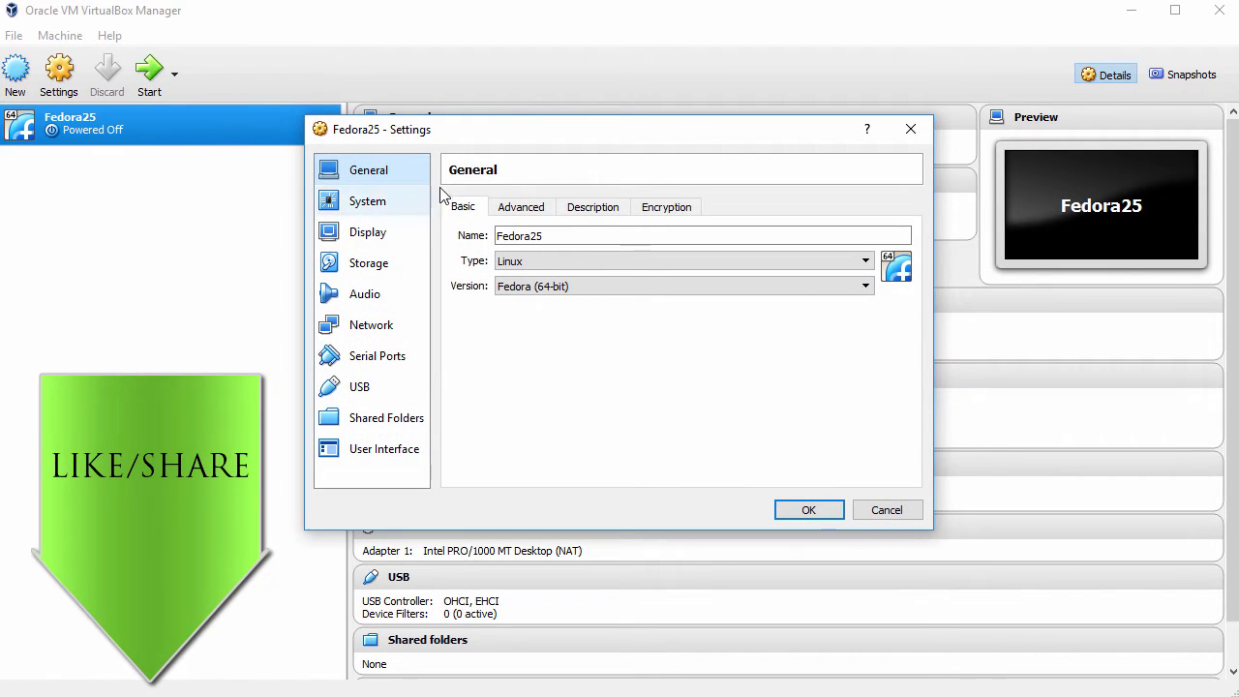
pyautogui.click(522, 209)
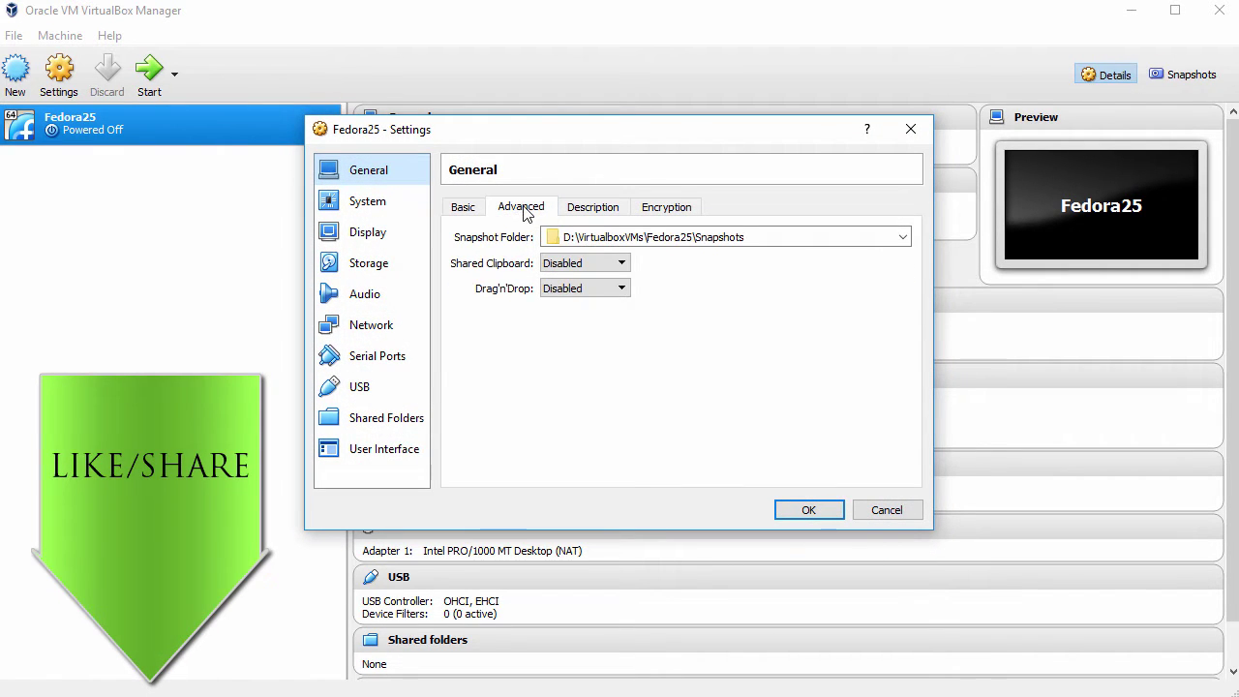
pyautogui.click(579, 264)
pyautogui.click(570, 319)
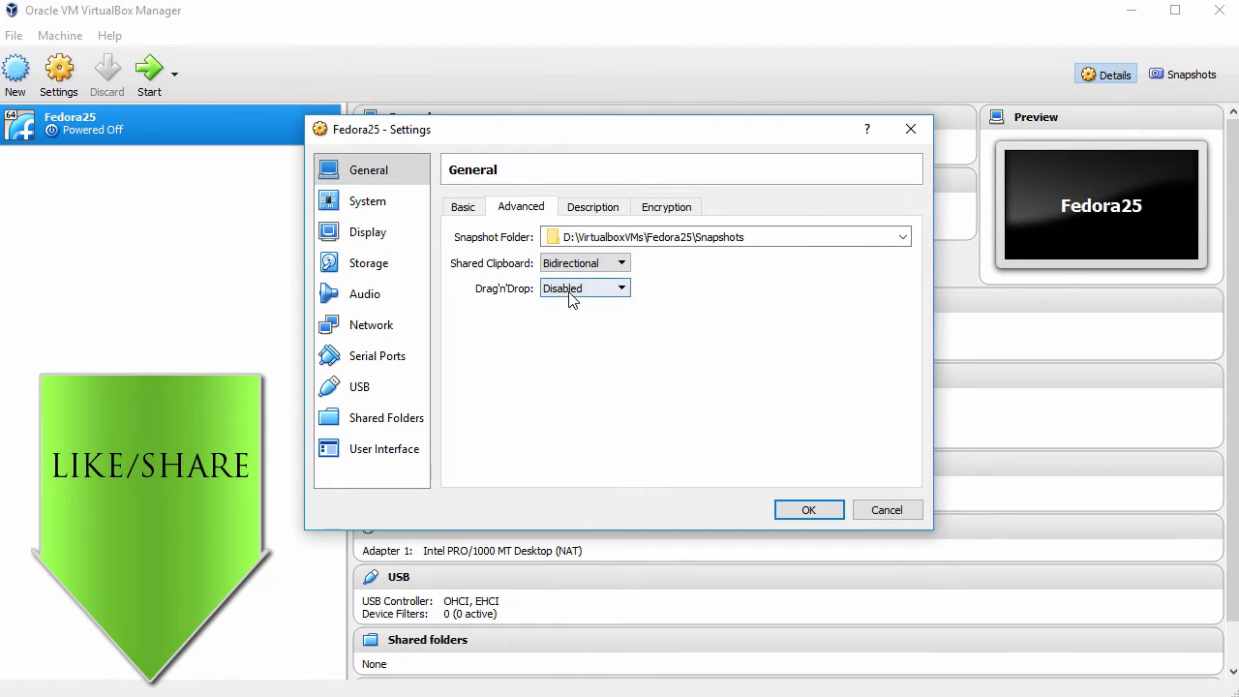
pyautogui.click(571, 290)
pyautogui.click(569, 341)
# Remove Floppy from the boot order and give the VM 2 processors.
pyautogui.click(367, 203)
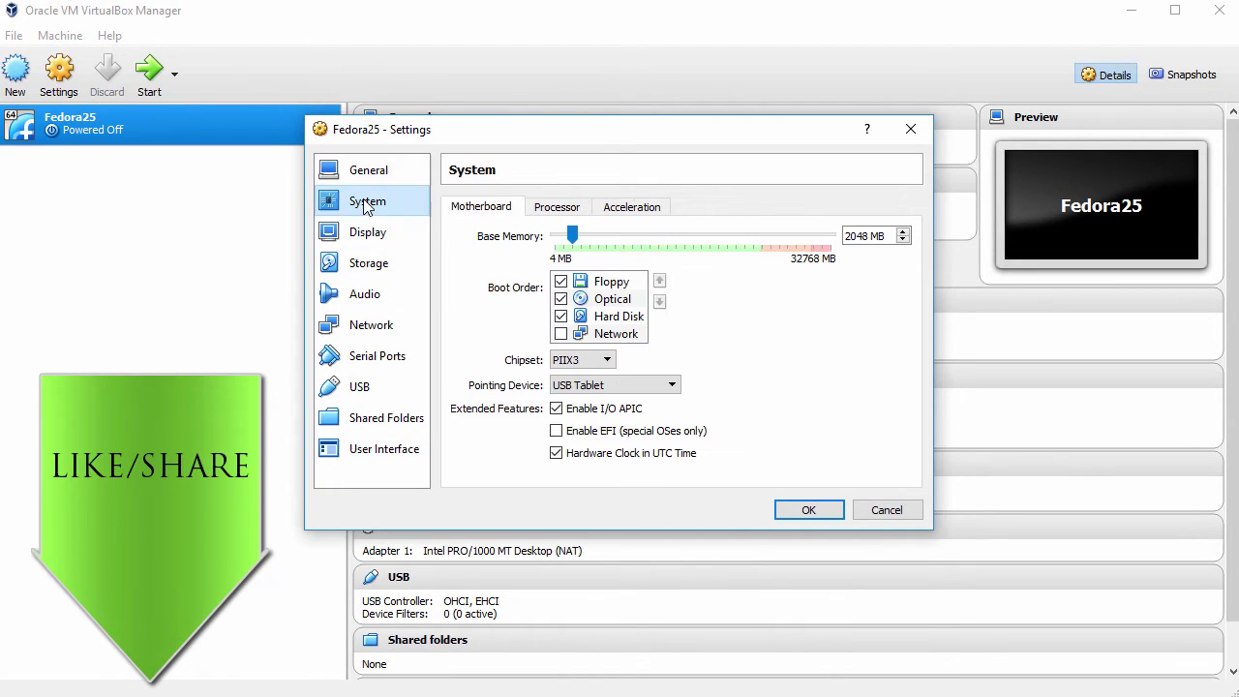
pyautogui.click(560, 282)
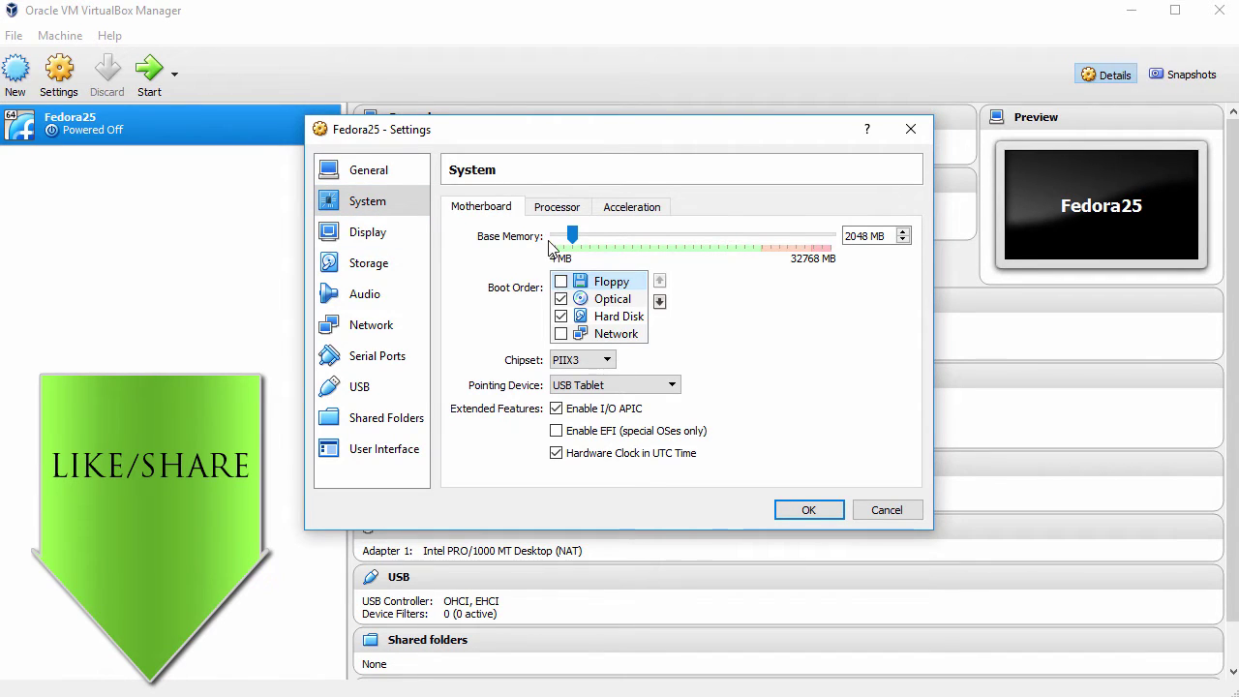
pyautogui.click(554, 209)
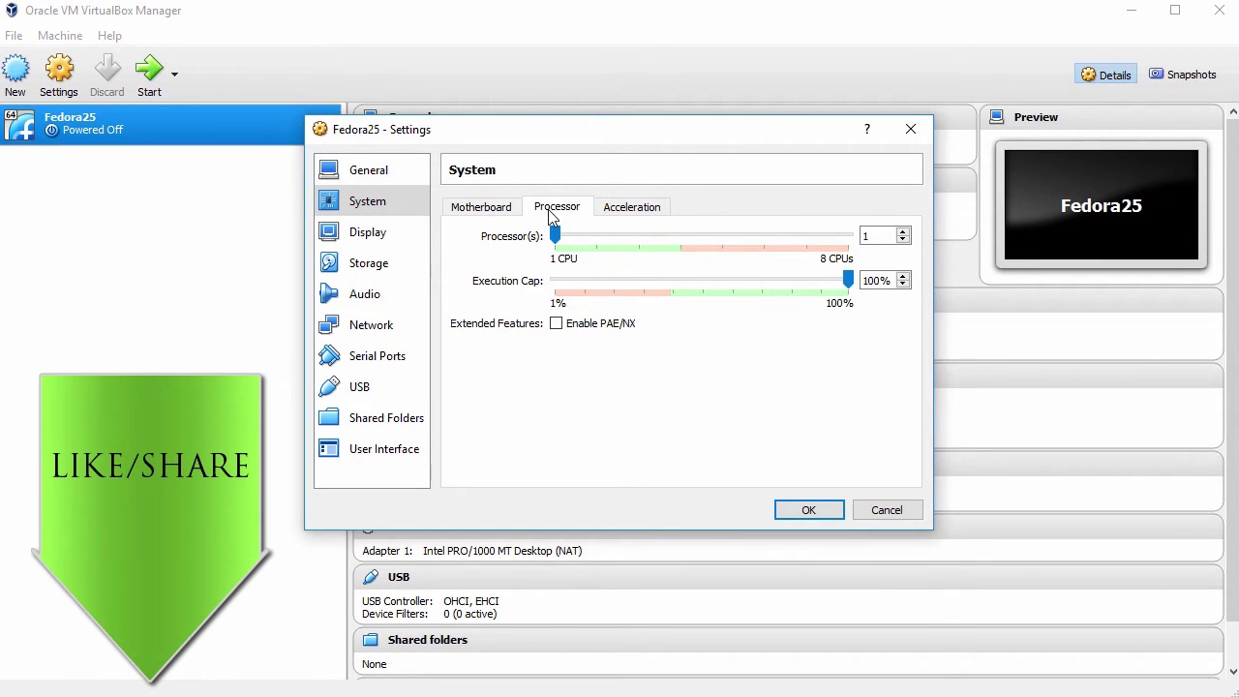
pyautogui.doubleClick(864, 237)
pyautogui.write('2')
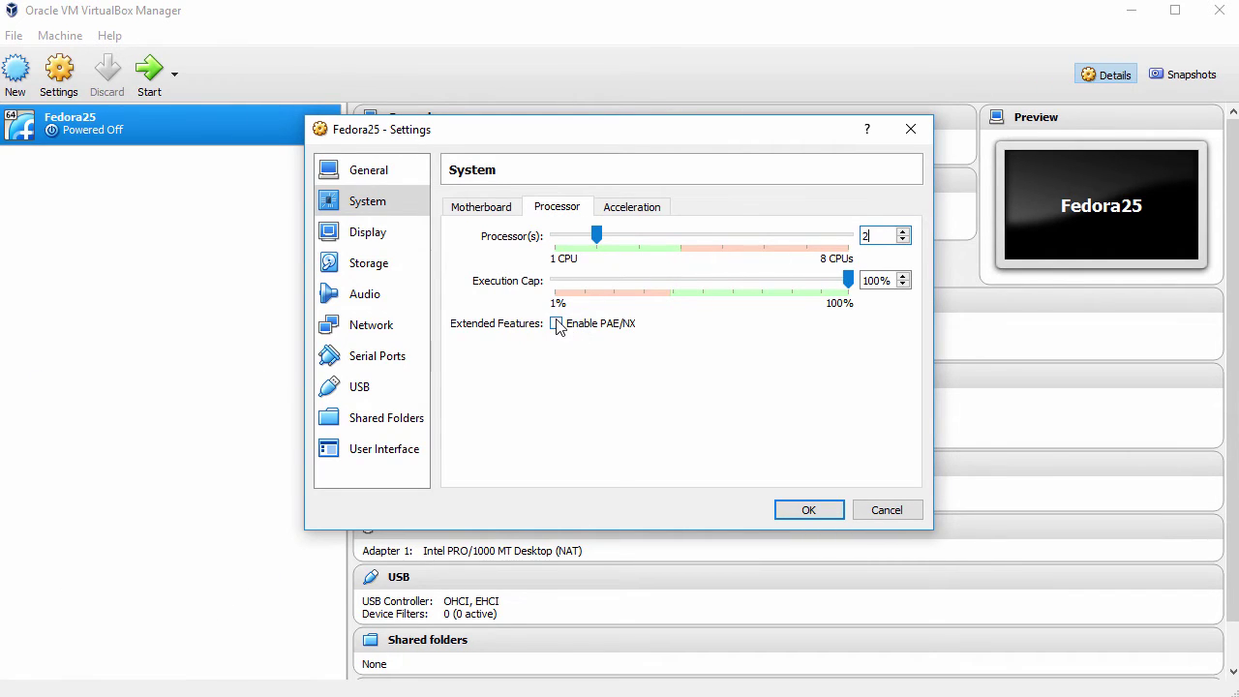
pyautogui.click(370, 233)
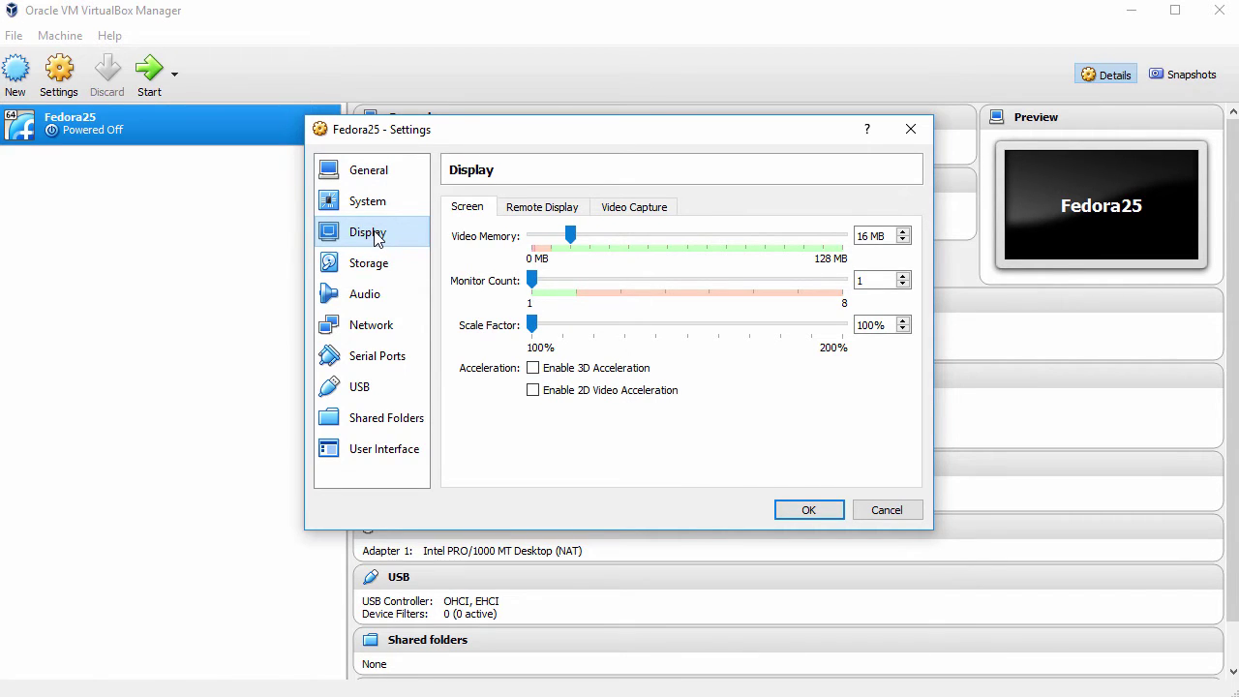
pyautogui.click(377, 269)
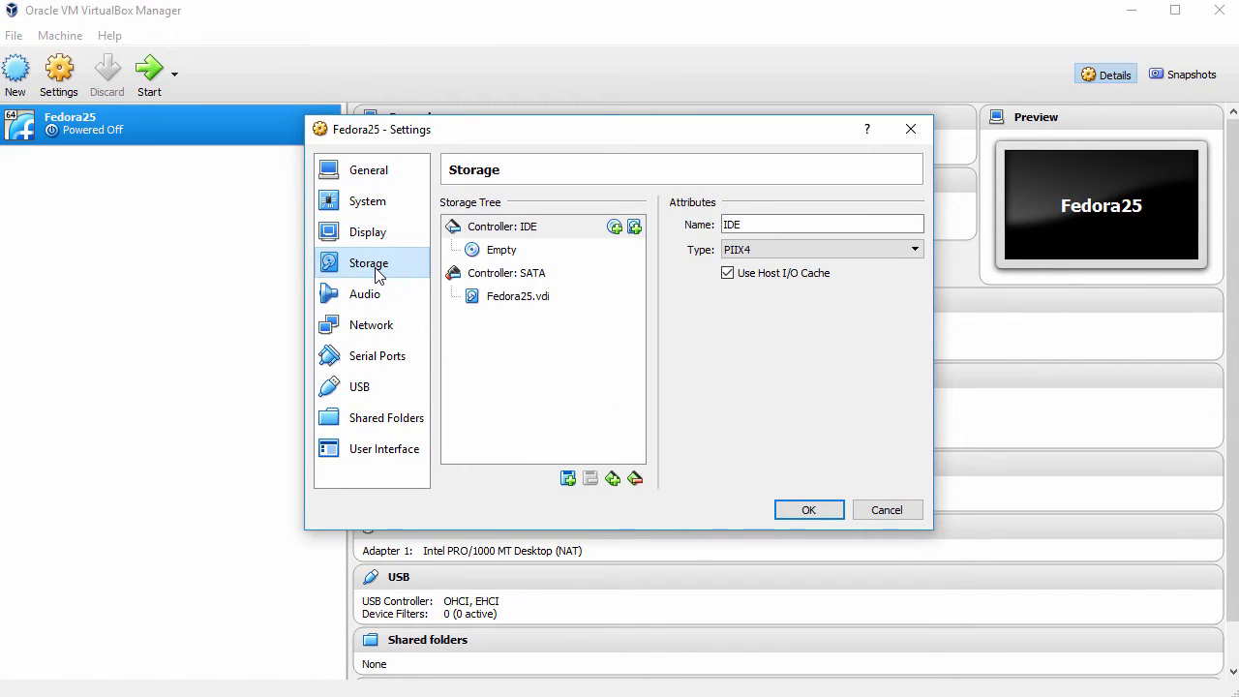
# Load Fedora-Workstation-Live-x86_64-25-1.3.iso into the empty IDE optical drive and save the settings.
pyautogui.click(504, 230)
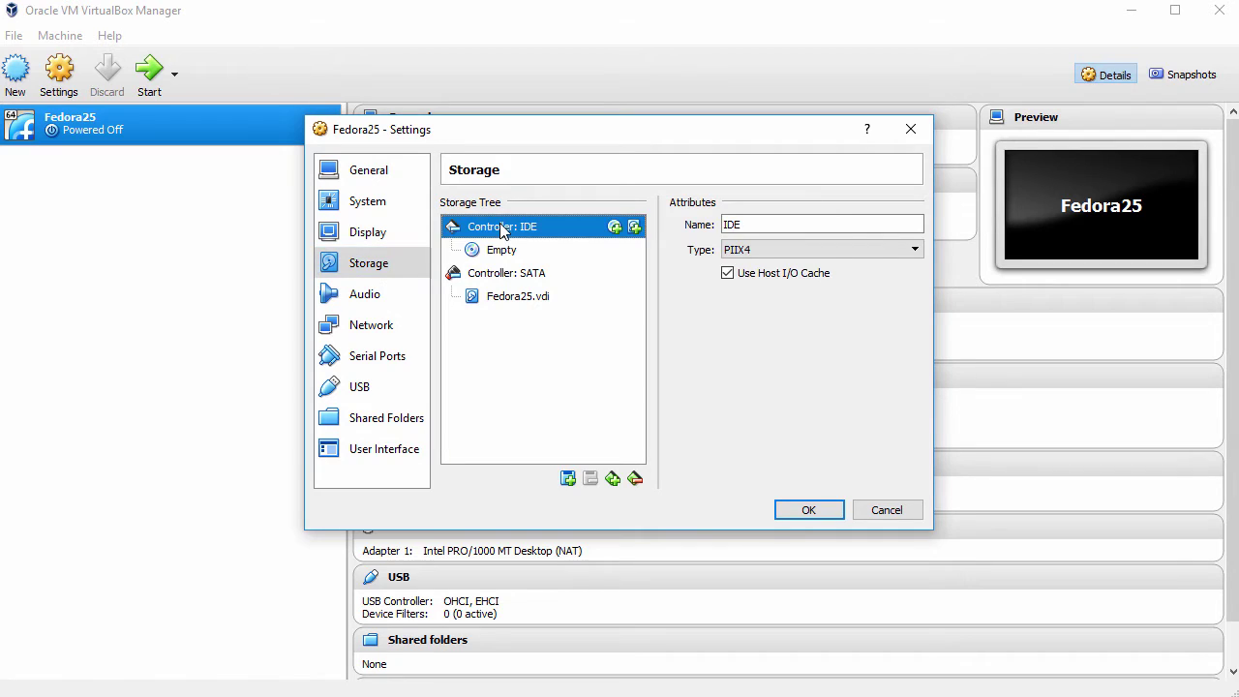
pyautogui.click(501, 255)
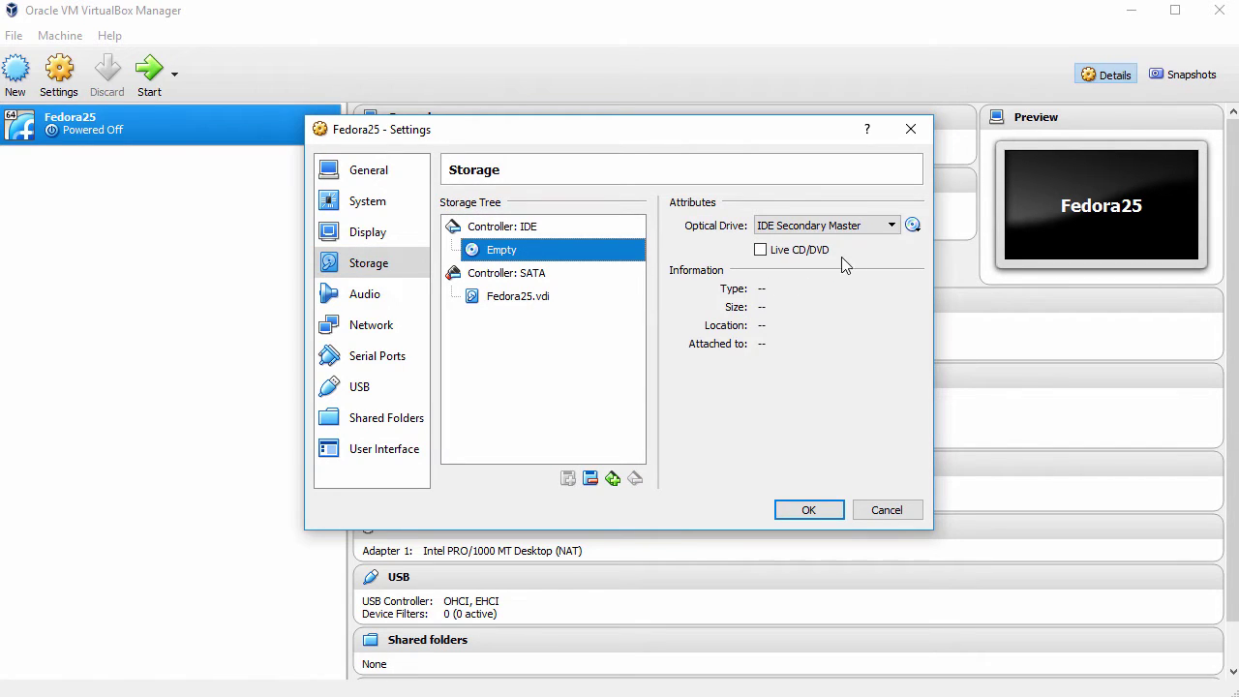
pyautogui.click(912, 225)
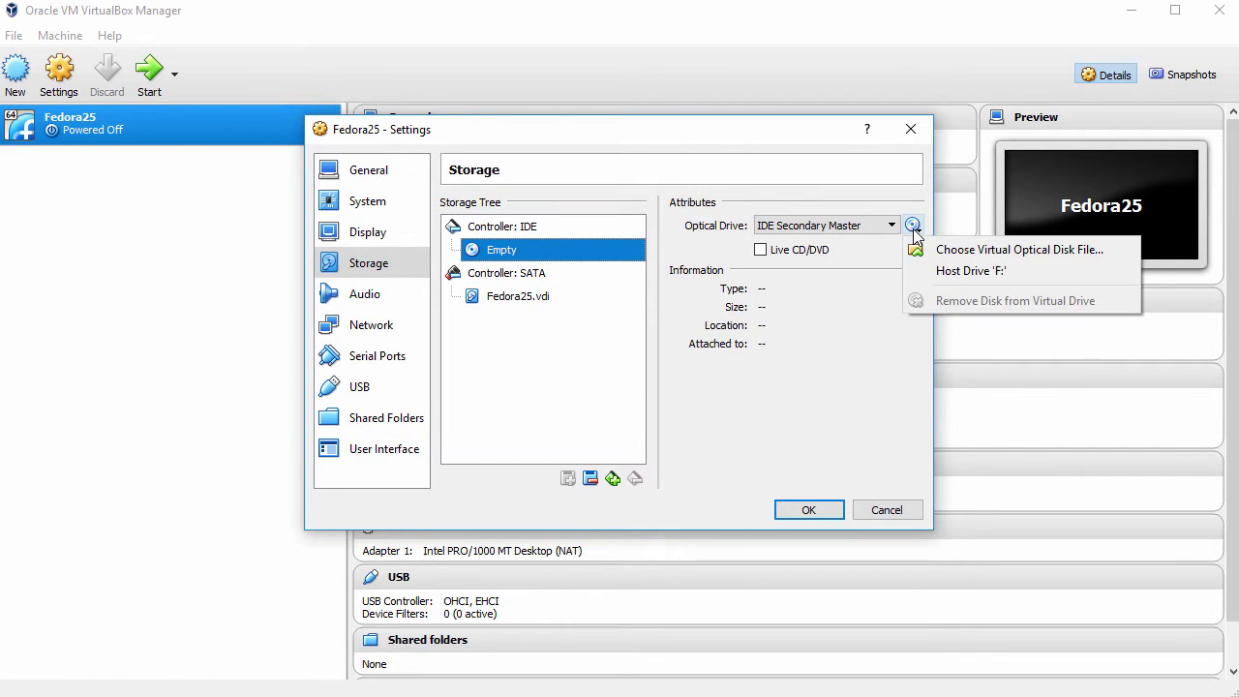
pyautogui.click(983, 250)
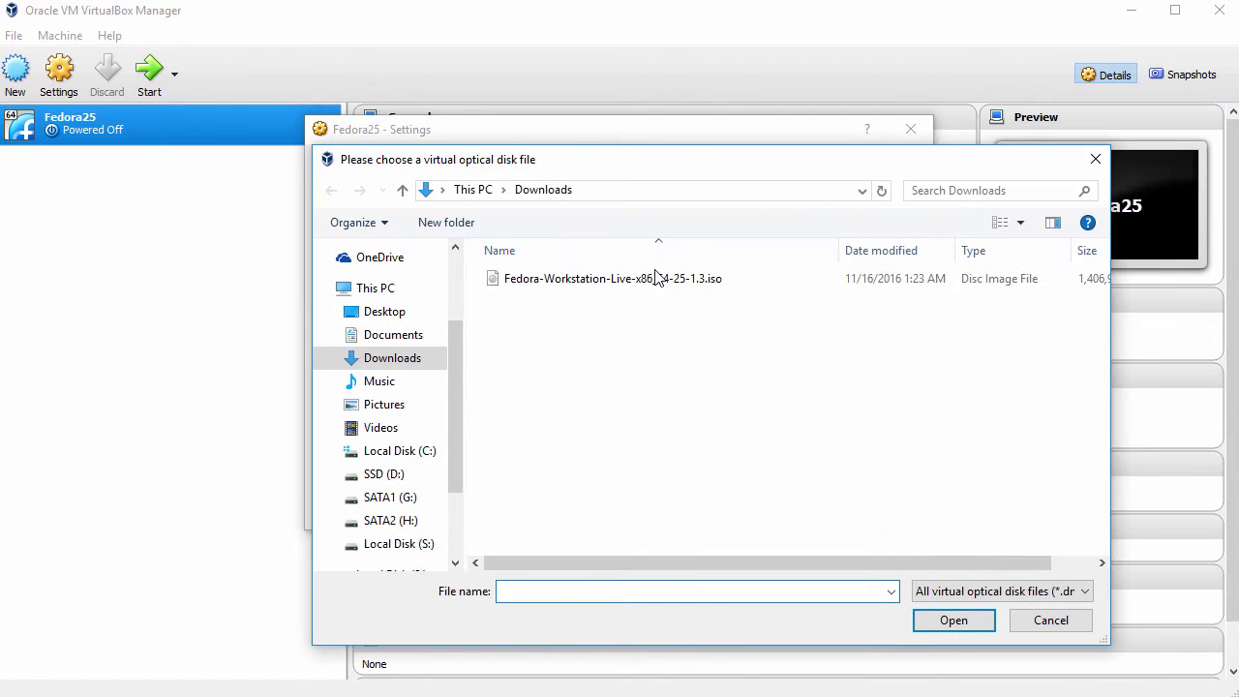
pyautogui.click(648, 280)
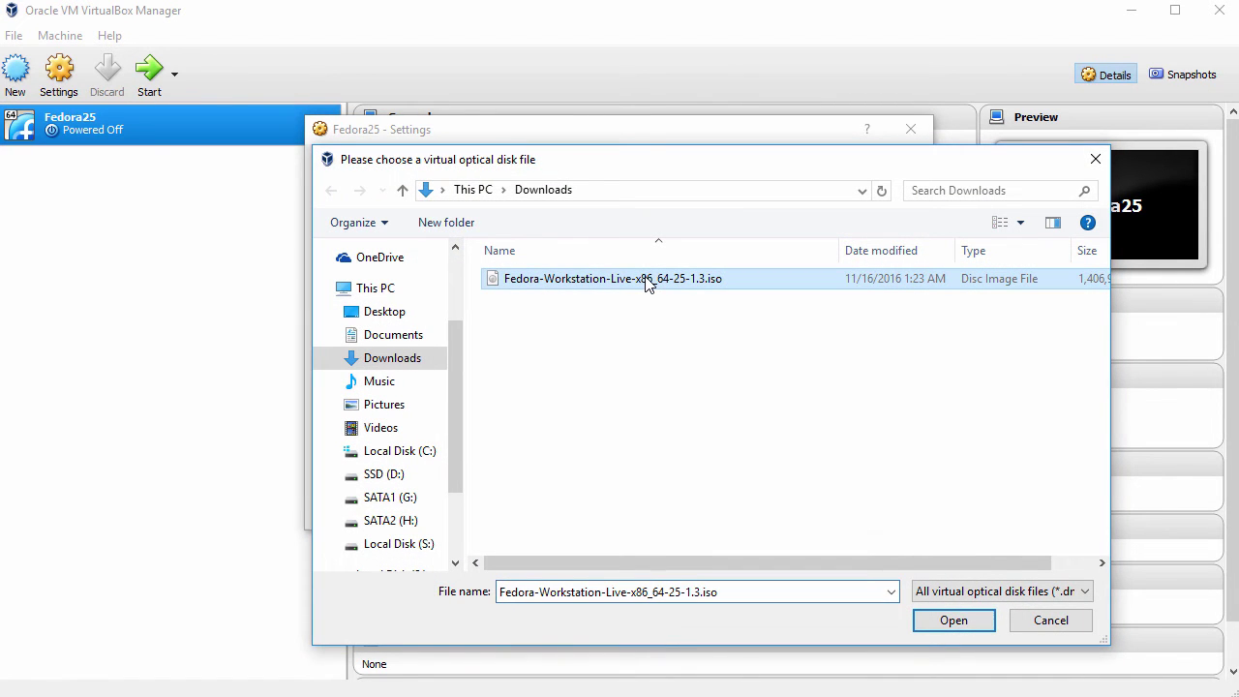
pyautogui.click(972, 624)
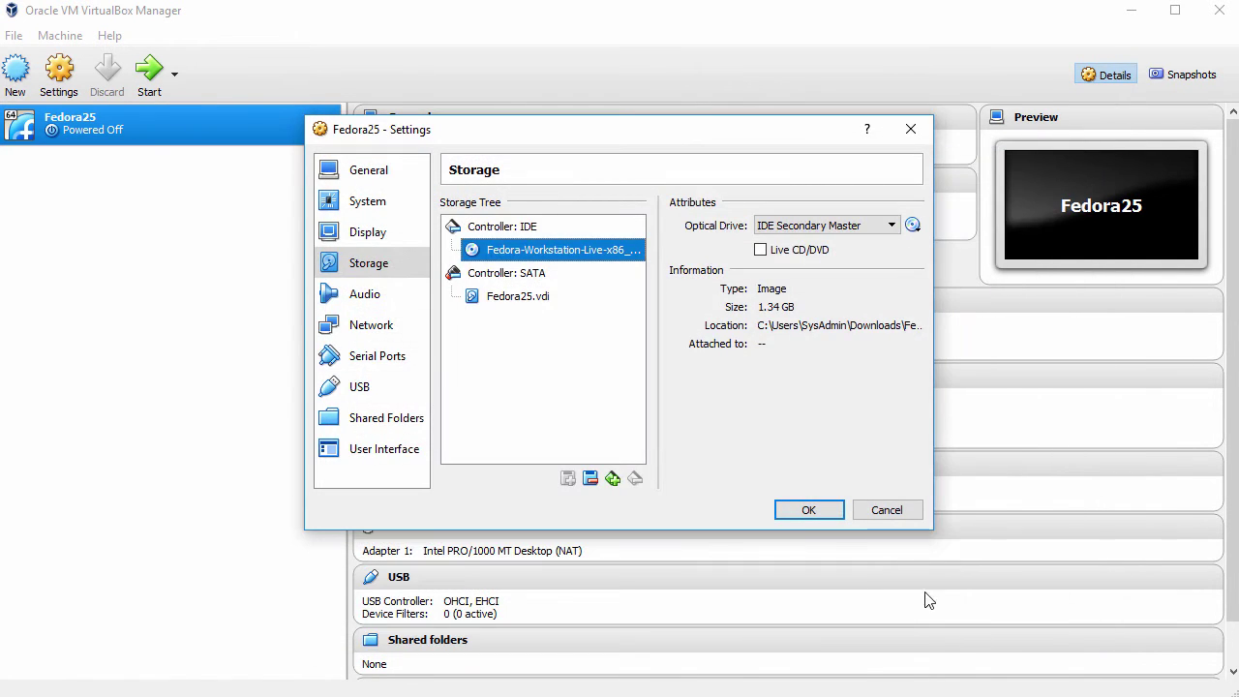
pyautogui.click(807, 510)
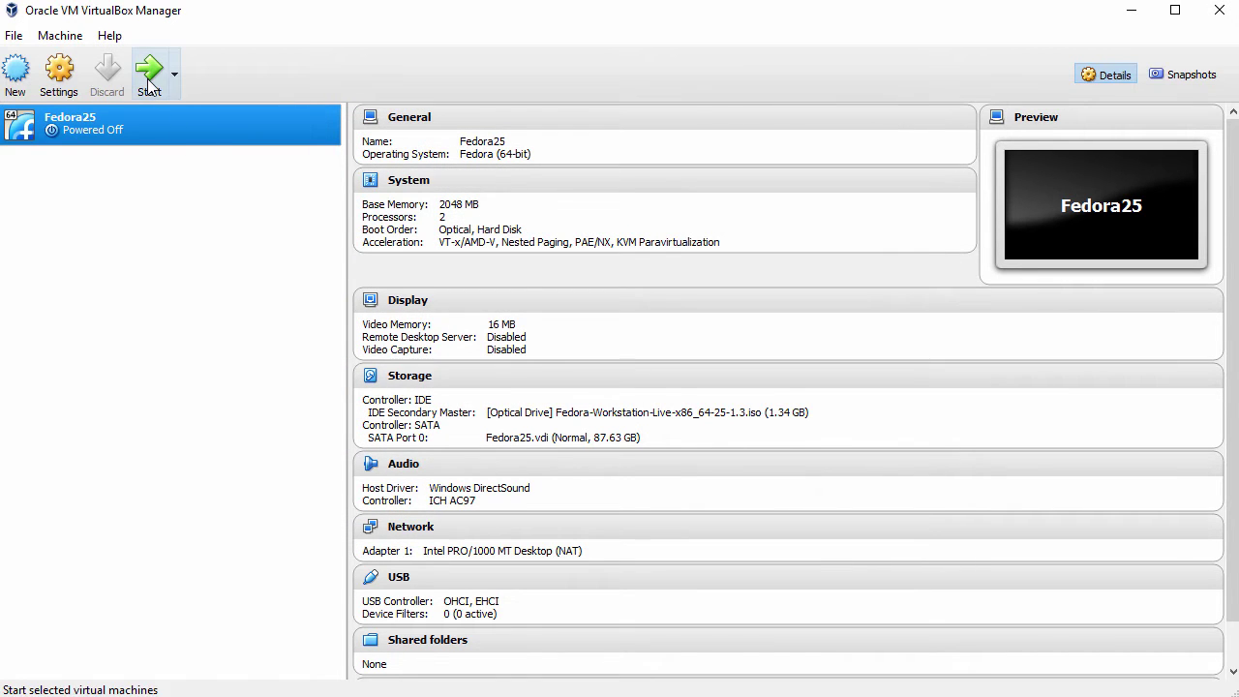
# Start Fedora25, boot the live media, dismiss the notices, and log in as Live System User.
pyautogui.click(148, 77)
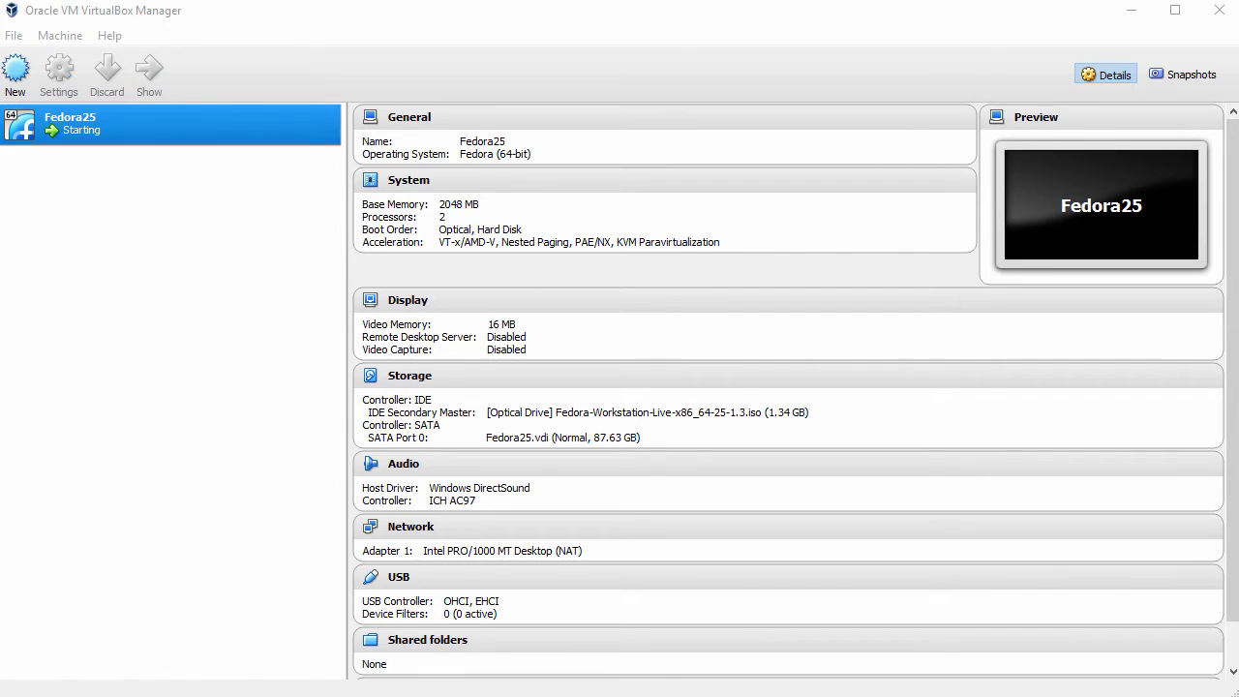
pyautogui.moveTo(230, 175); pyautogui.dragTo(414, 26)
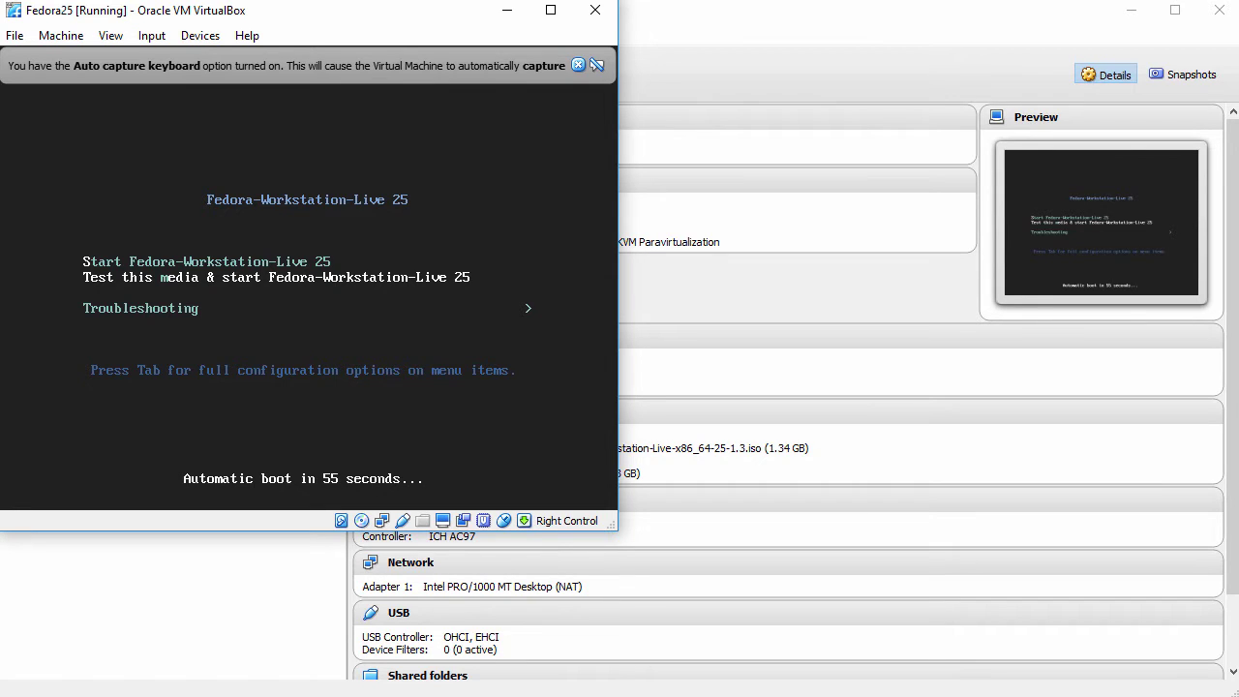
pyautogui.press('Return')
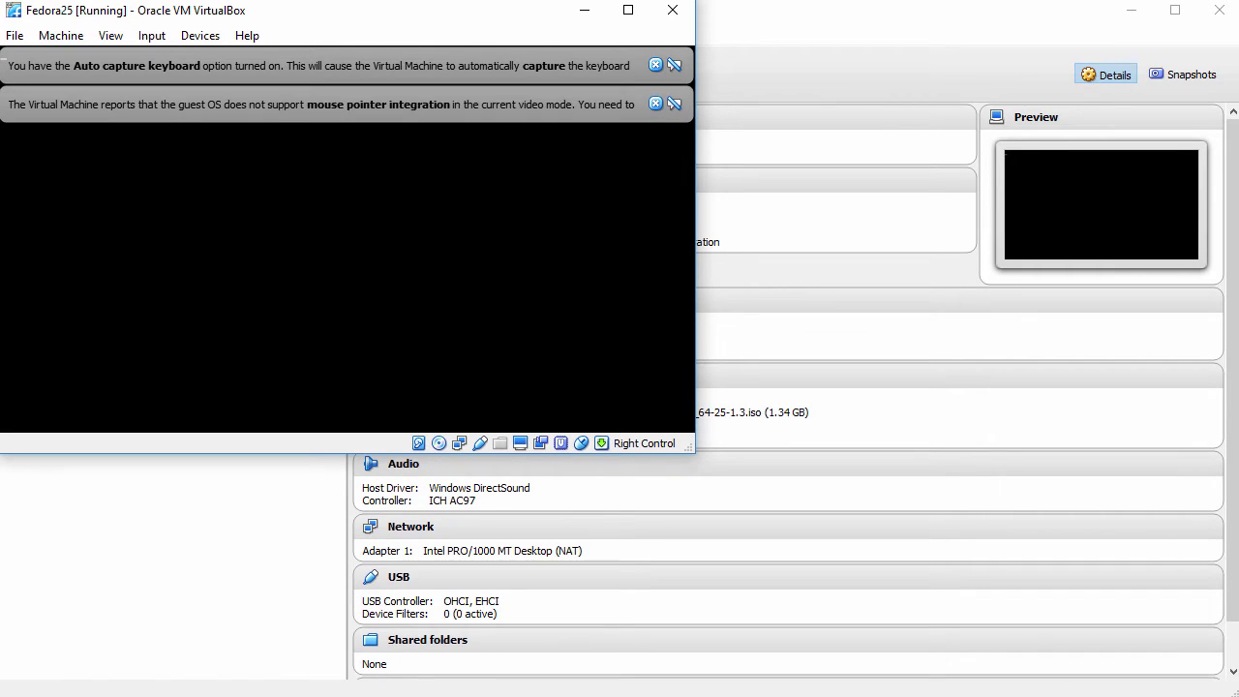
pyautogui.click(655, 104)
pyautogui.click(654, 64)
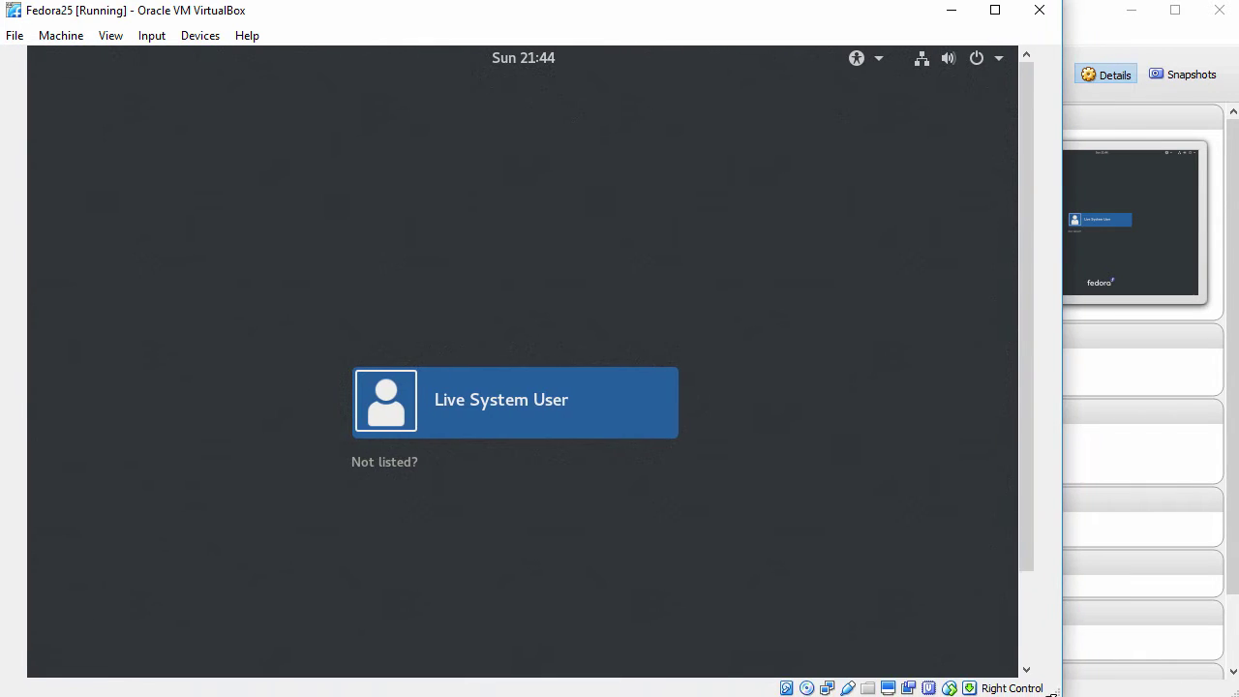
pyautogui.click(514, 405)
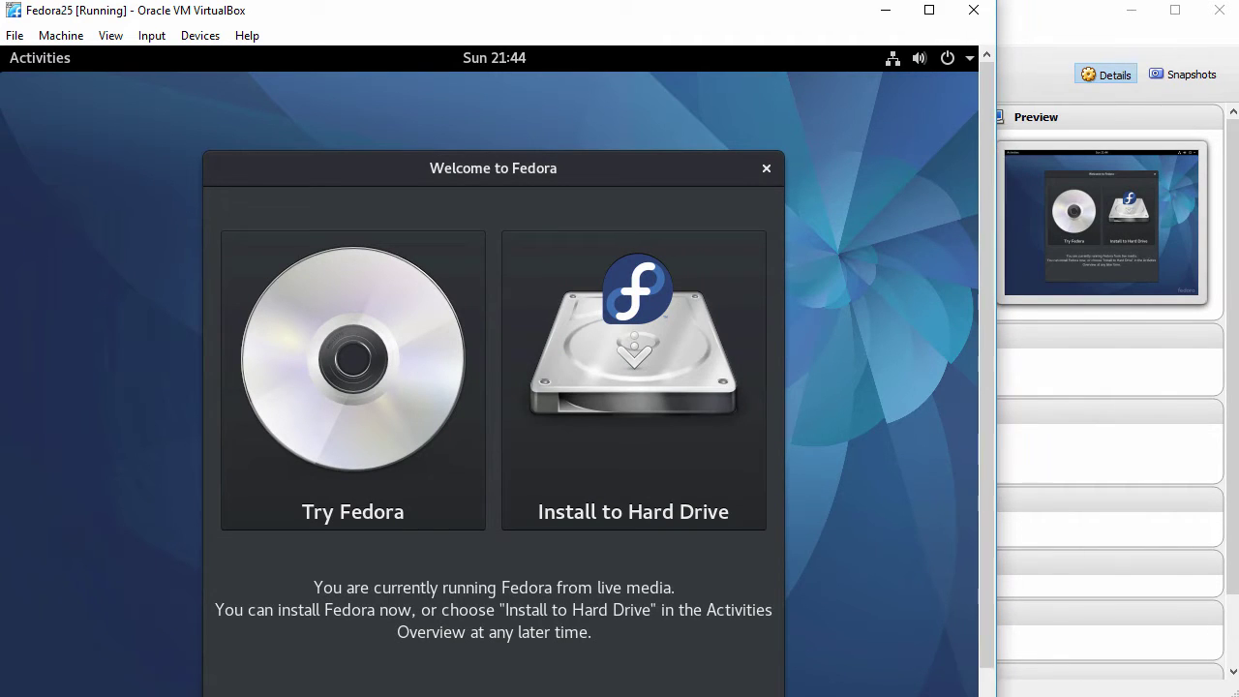
# Launch Install to Hard Drive and continue with English (United States) as the language.
pyautogui.moveTo(981, 689); pyautogui.dragTo(999, 689)
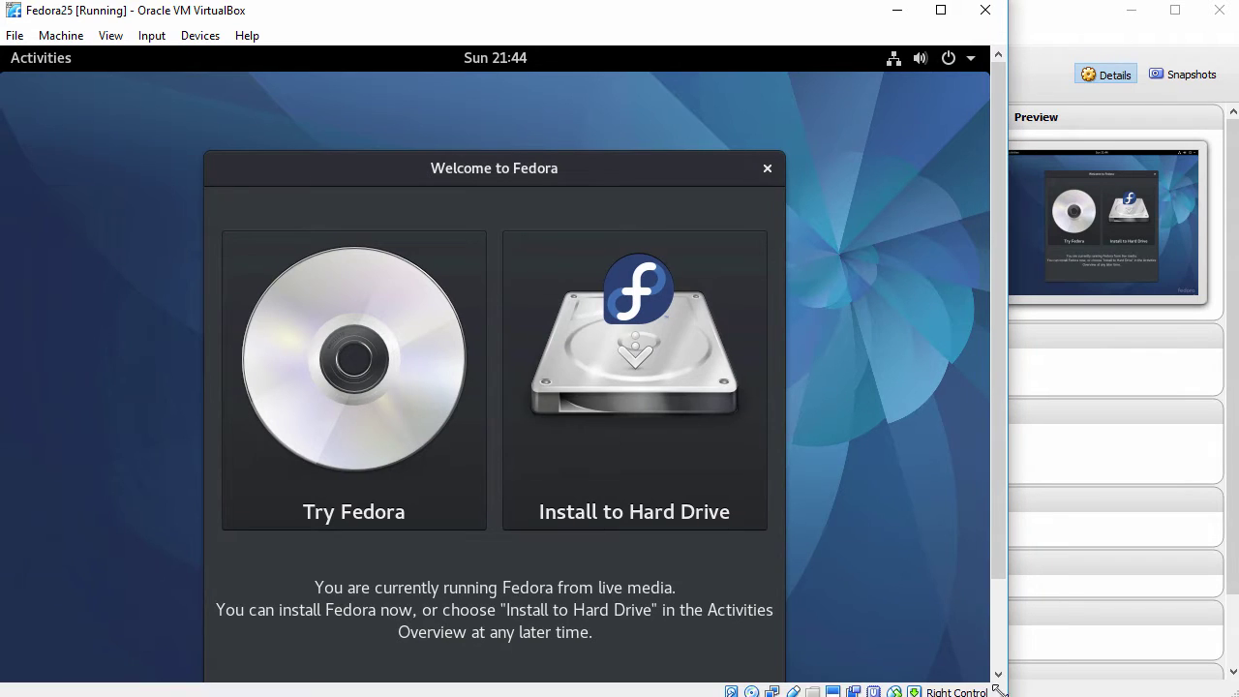
pyautogui.click(650, 352)
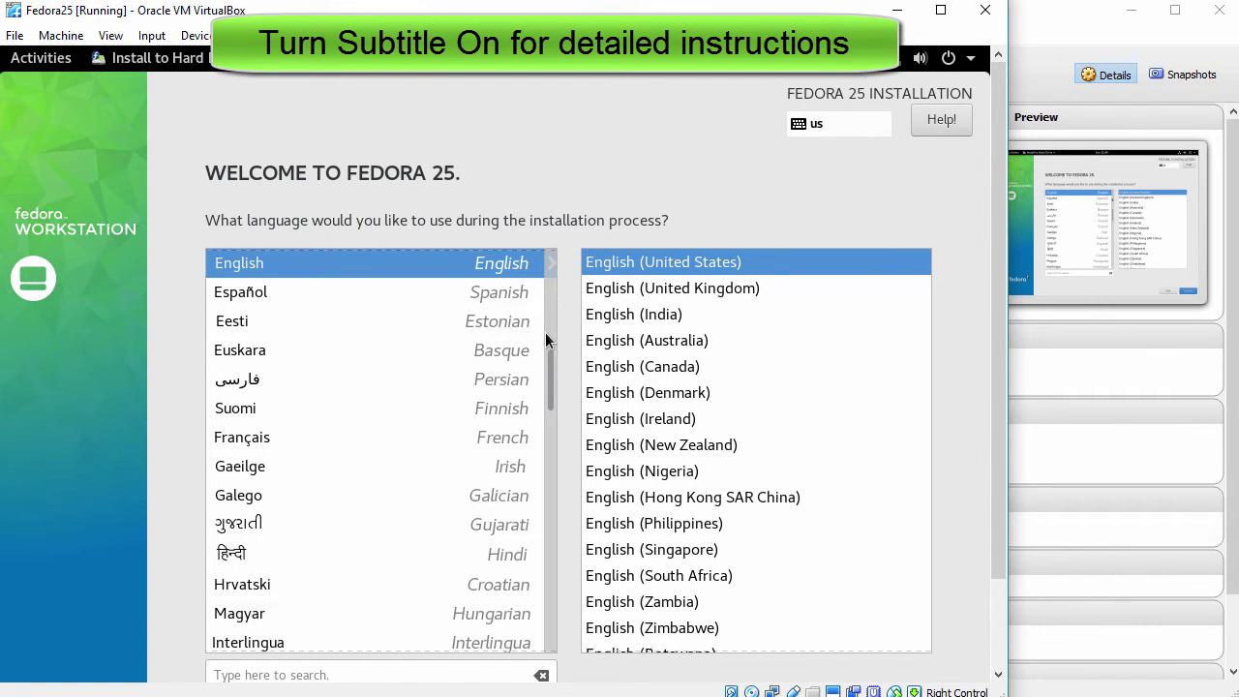
pyautogui.moveTo(549, 372)
pyautogui.mouseDown()
pyautogui.moveTo(550, 421)
pyautogui.moveTo(550, 351)
pyautogui.mouseUp()
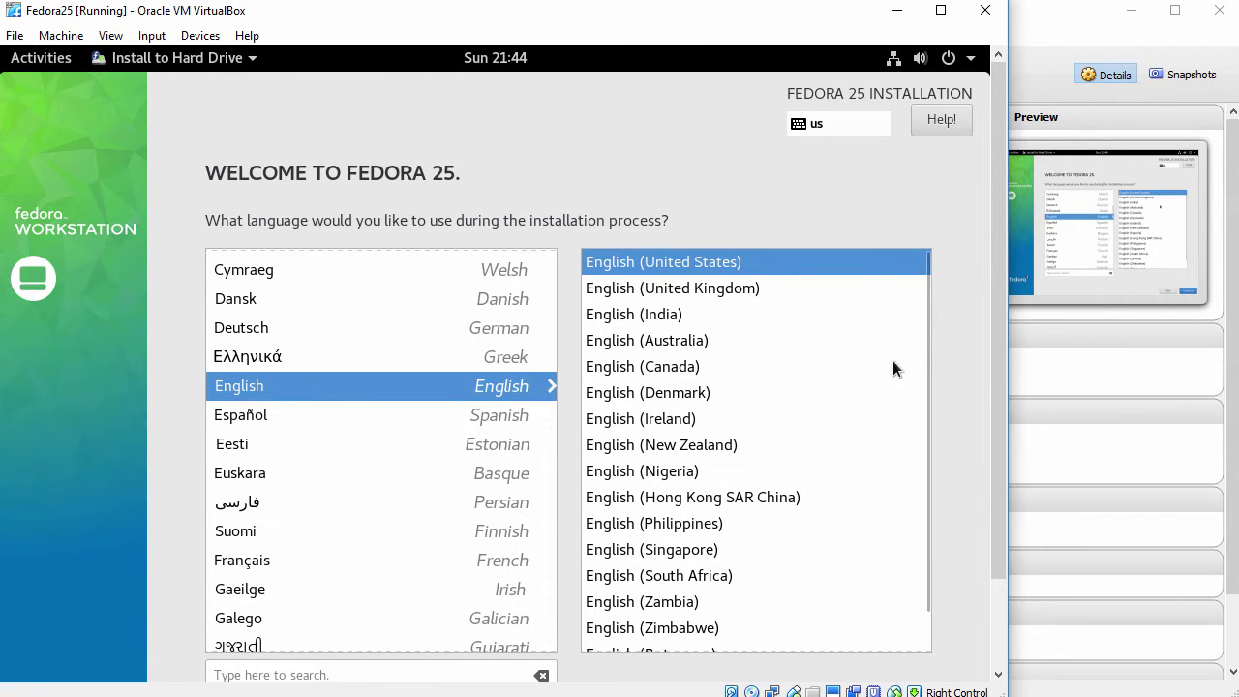
pyautogui.moveTo(998, 374); pyautogui.dragTo(964, 542)
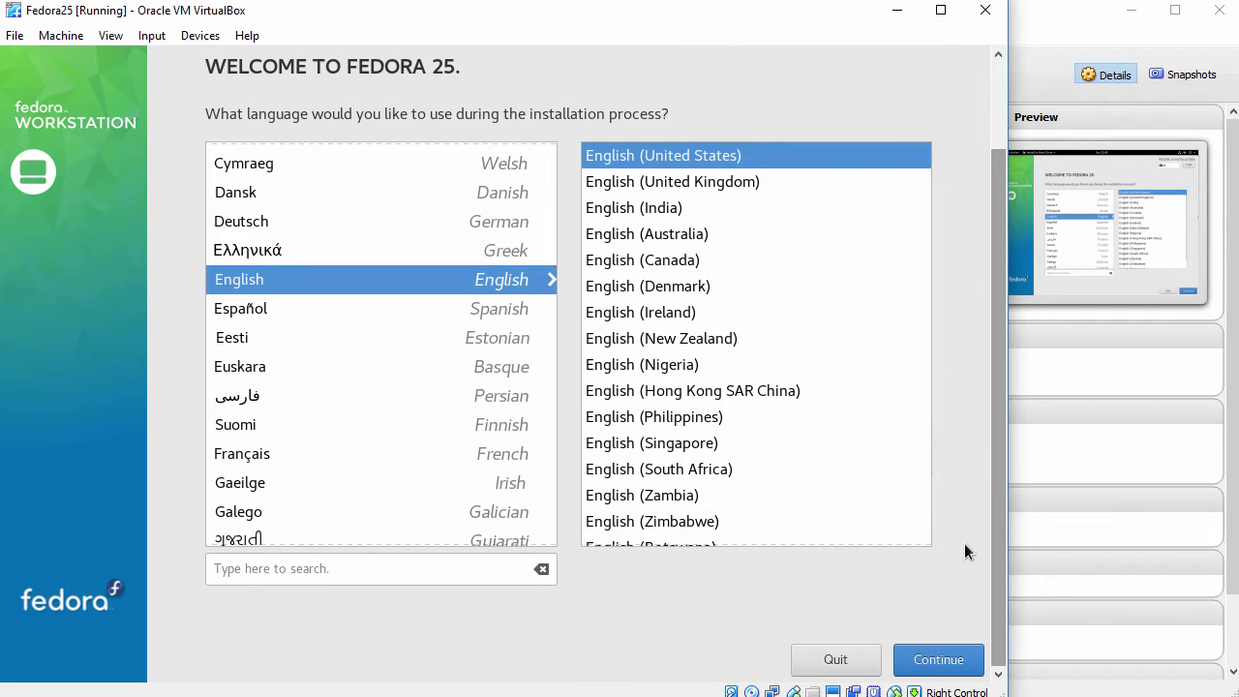
pyautogui.click(939, 660)
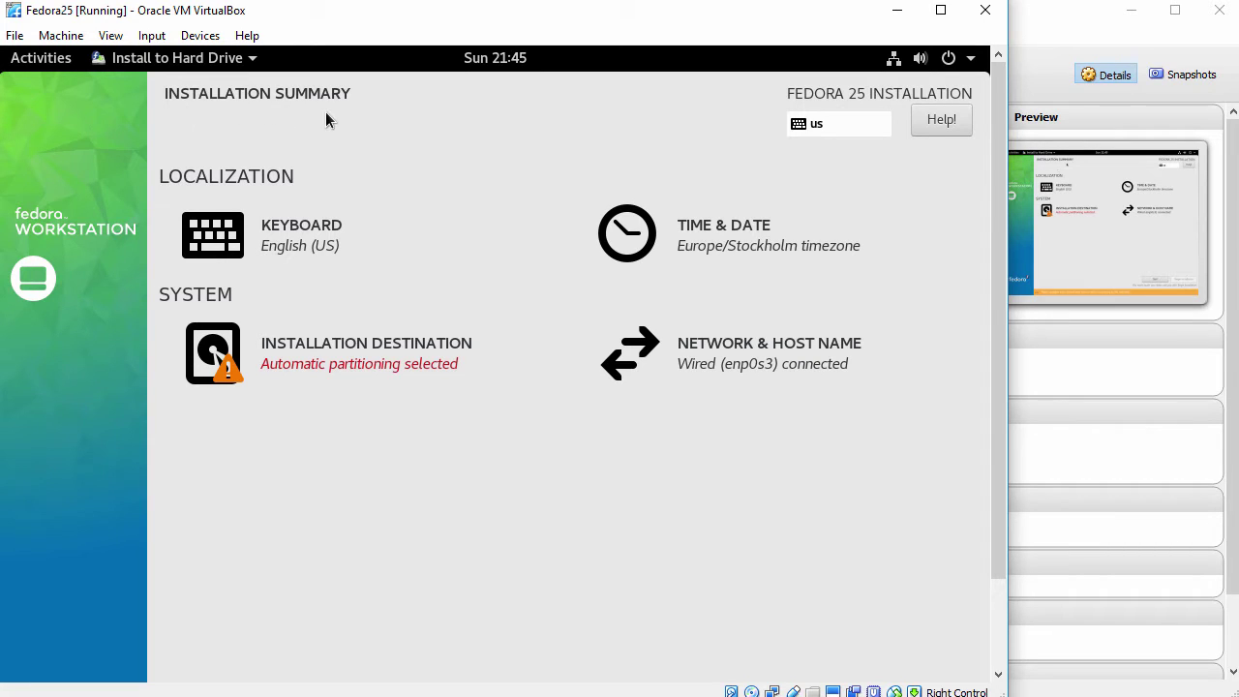
# Check the keyboard layout settings, keeping English (US) without adding another layout.
pyautogui.click(282, 244)
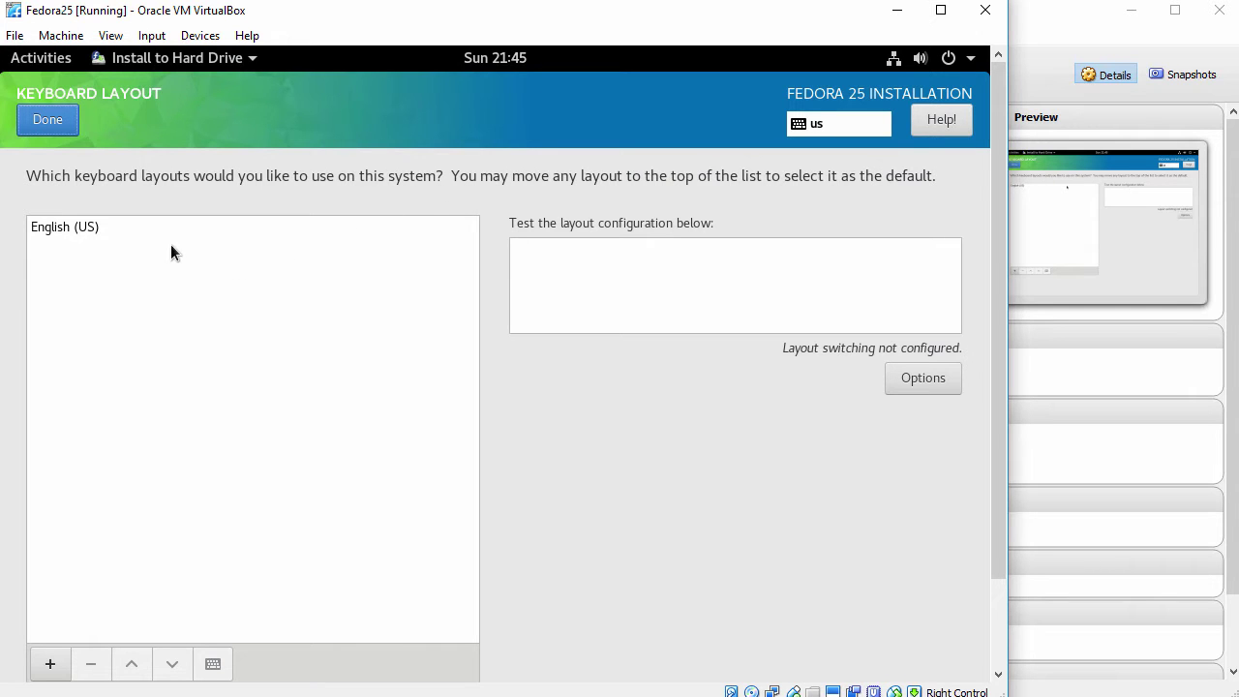
pyautogui.click(51, 660)
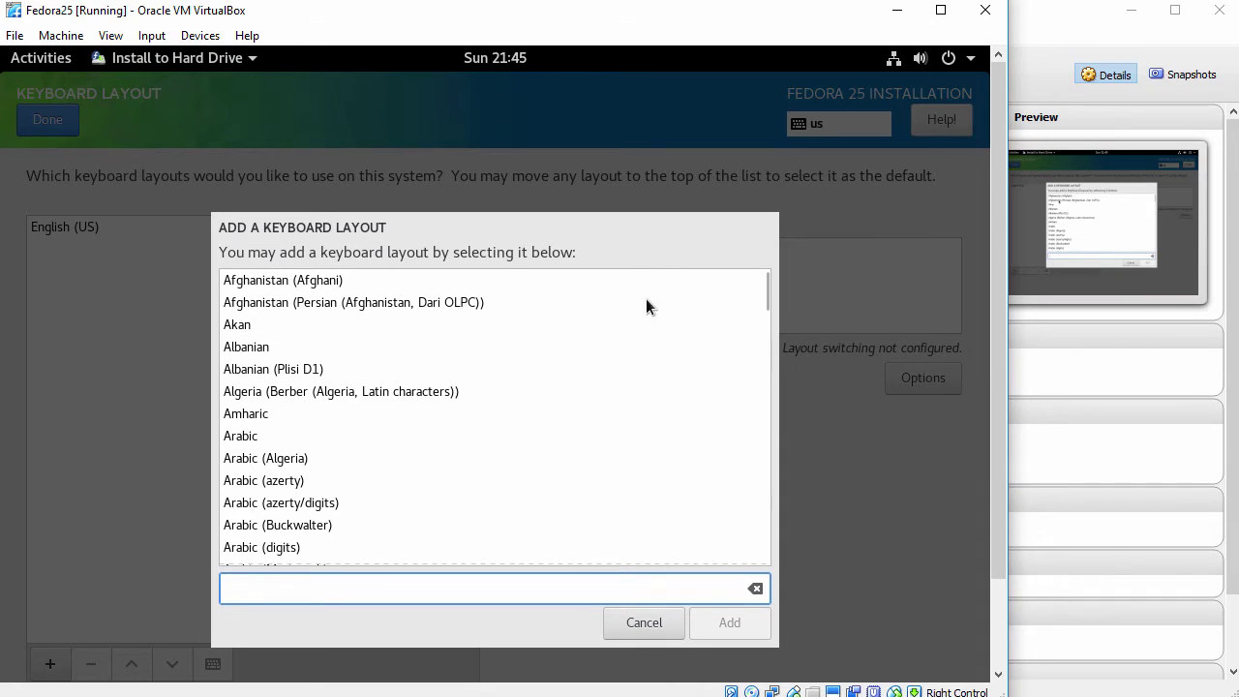
pyautogui.moveTo(766, 292)
pyautogui.mouseDown()
pyautogui.moveTo(763, 328)
pyautogui.moveTo(762, 295)
pyautogui.mouseUp()
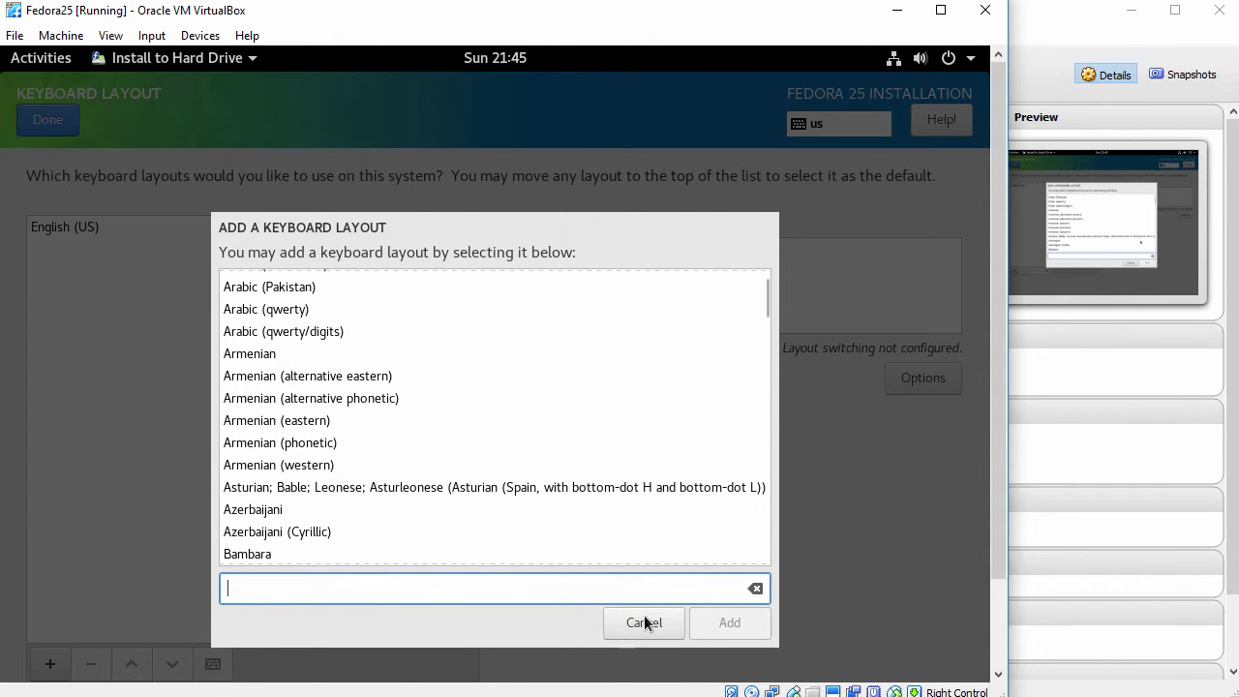
pyautogui.click(642, 623)
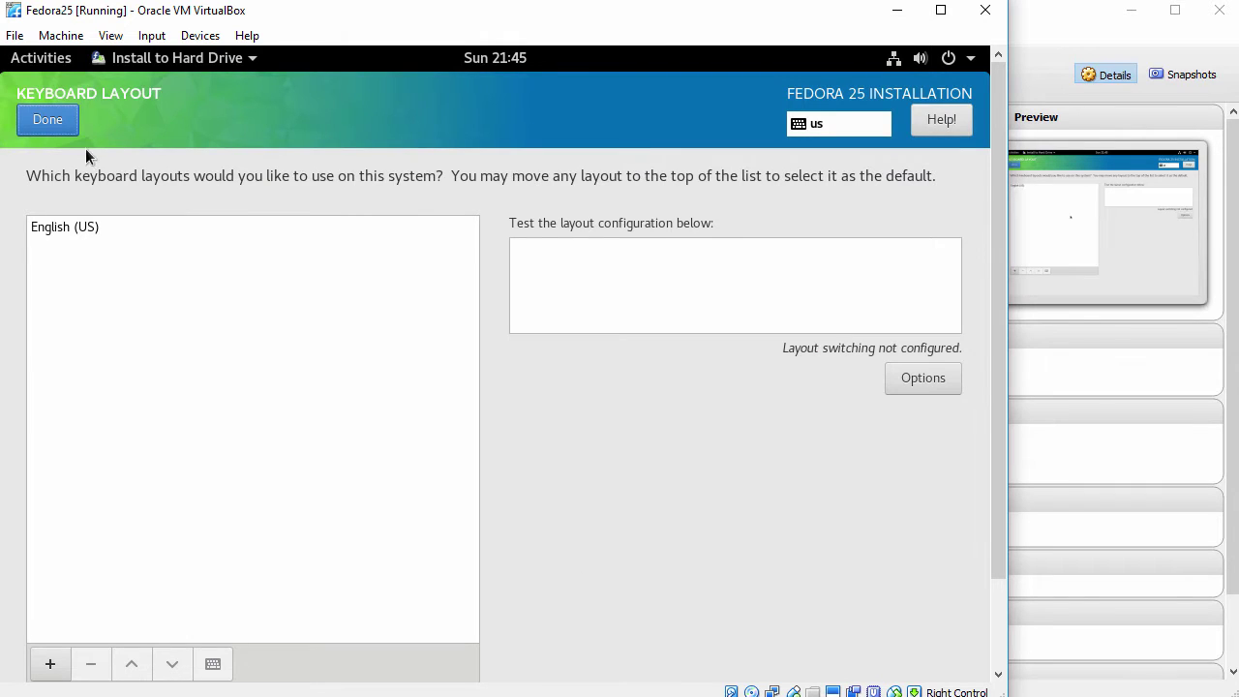
# Confirm the Europe/Stockholm timezone on the Time & Date page.
pyautogui.click(50, 124)
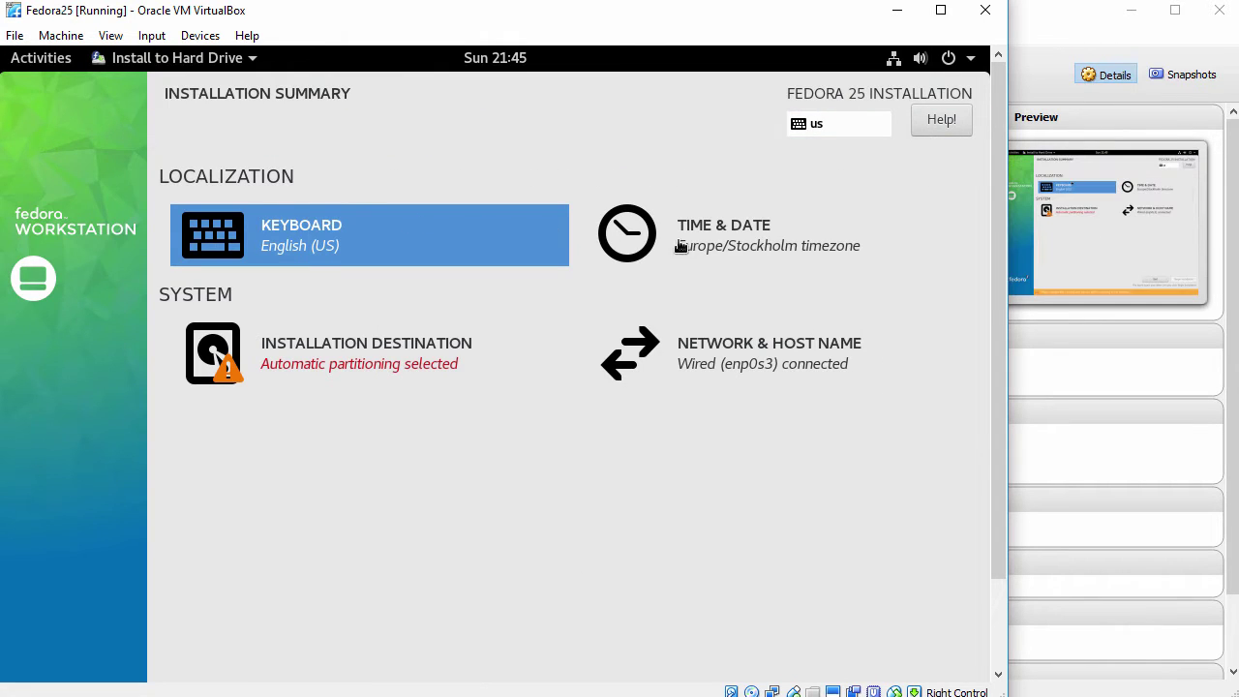
pyautogui.click(738, 237)
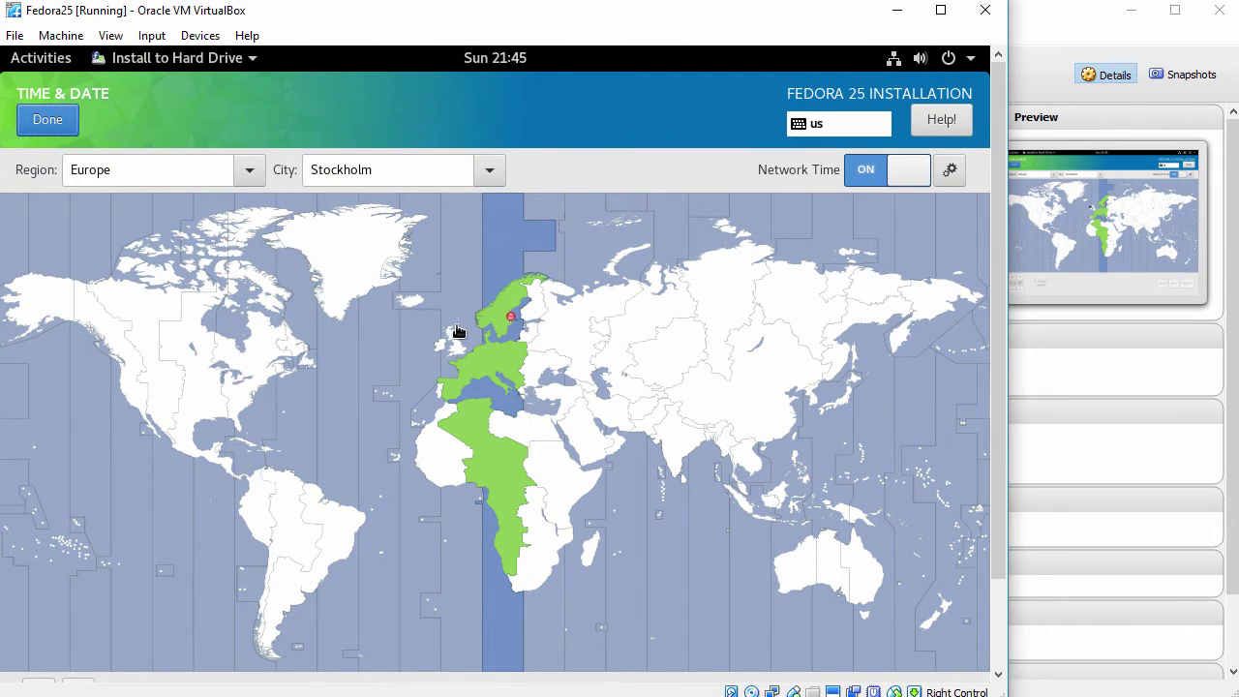
pyautogui.click(43, 121)
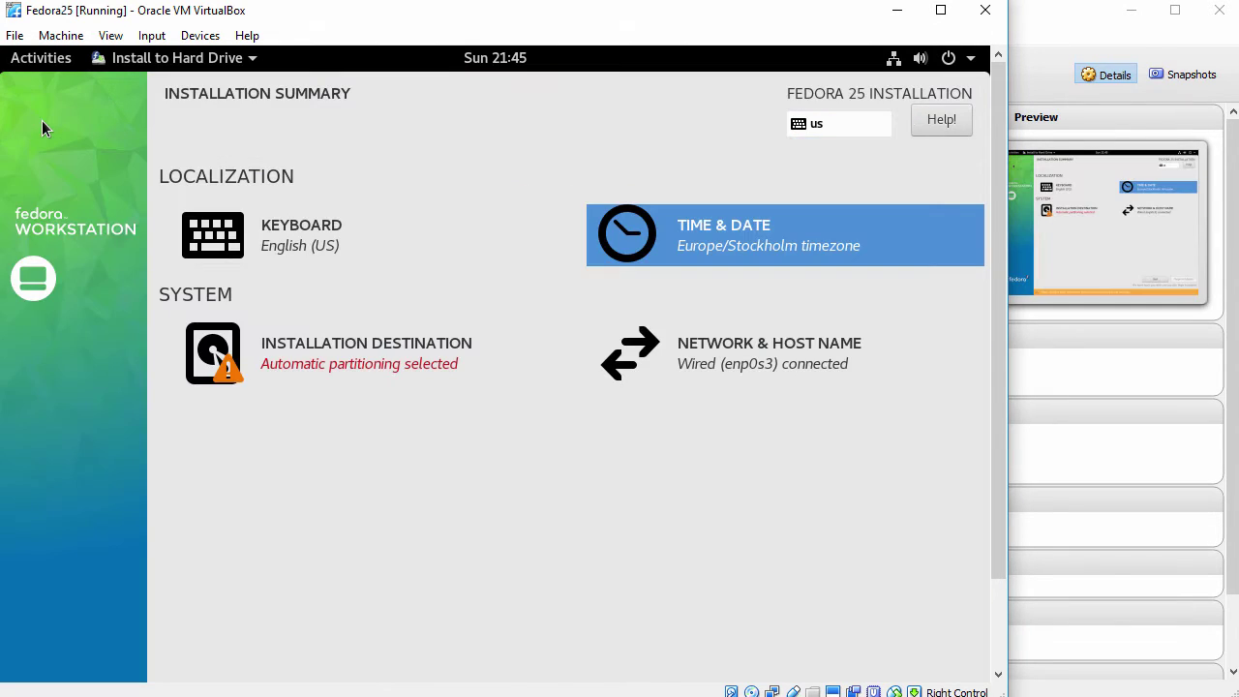
# Keep automatic partitioning of the 87.63 GiB disk and apply fedora25 as the host name.
pyautogui.click(360, 360)
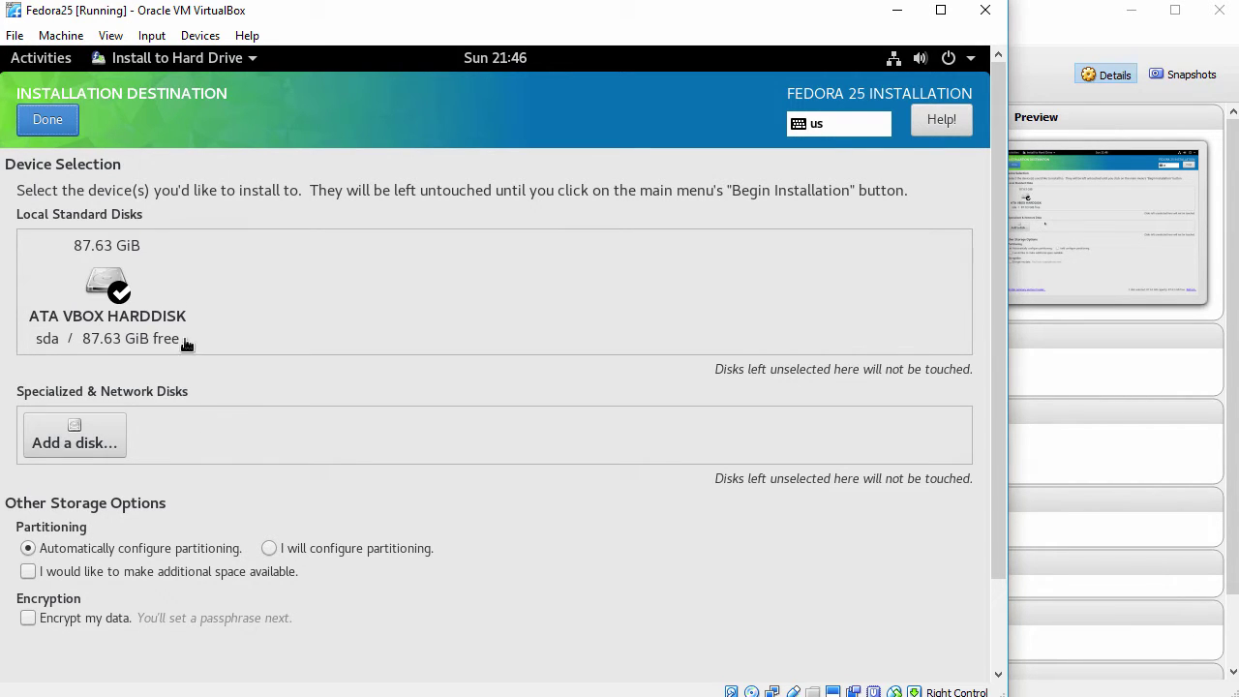
pyautogui.click(60, 121)
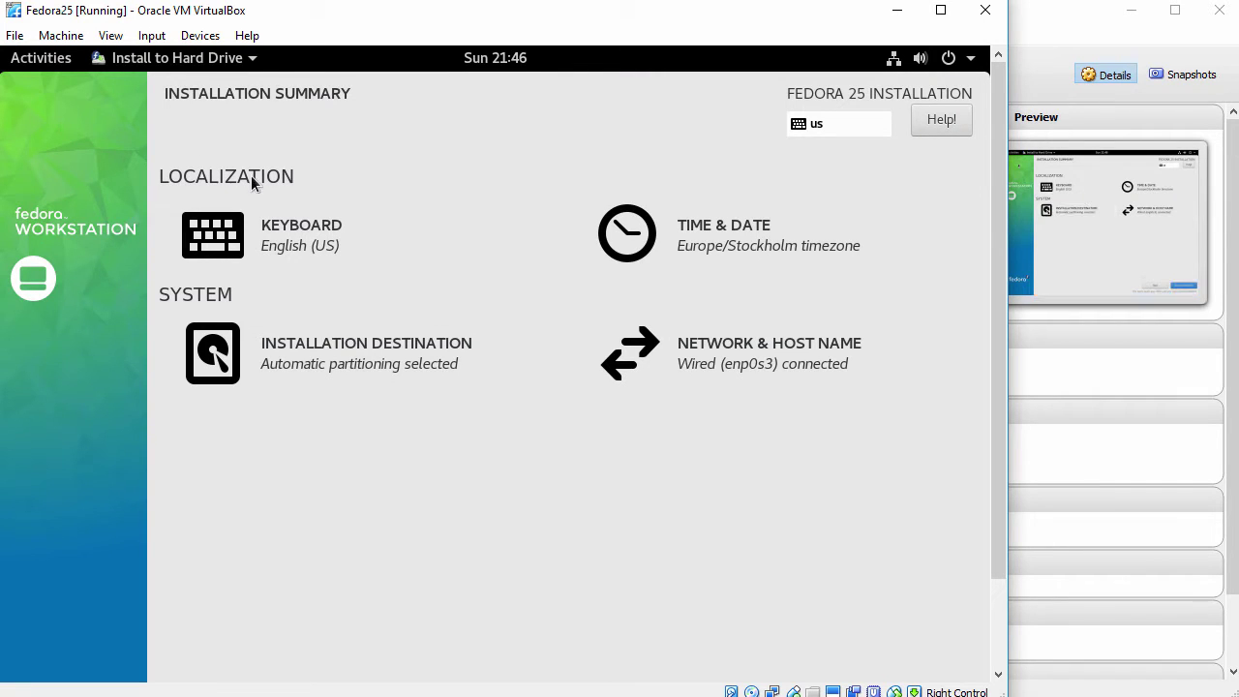
pyautogui.click(745, 365)
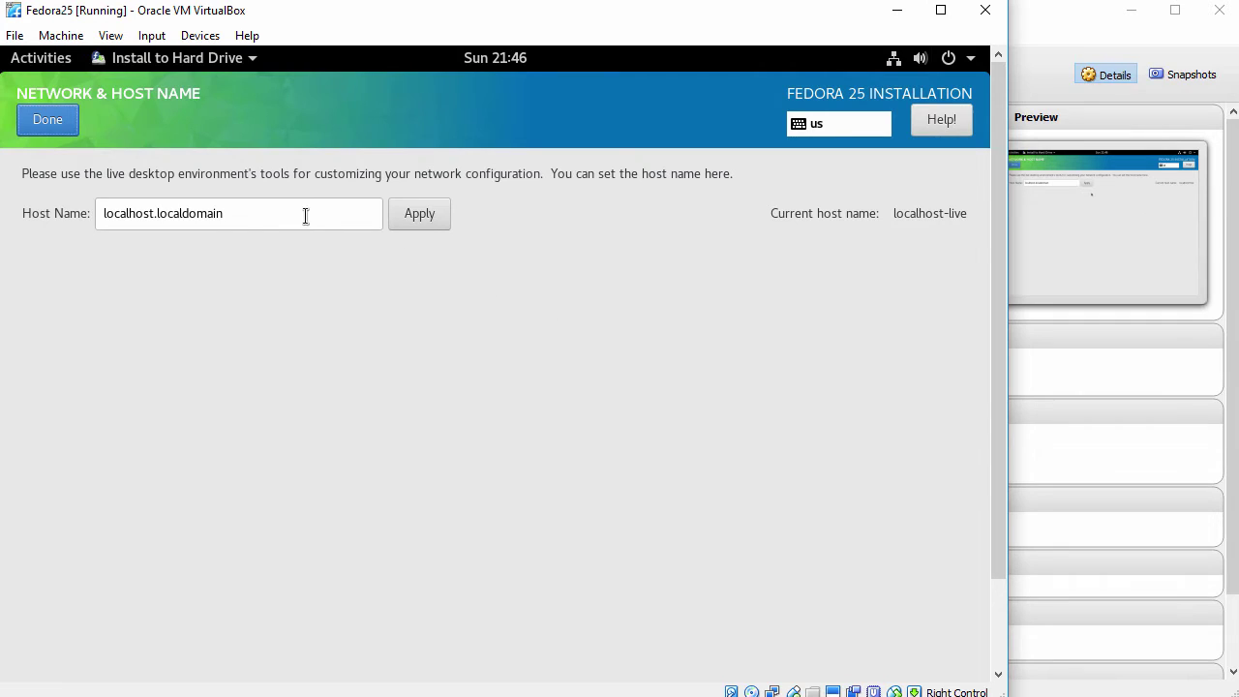
pyautogui.moveTo(280, 212); pyautogui.dragTo(85, 206)
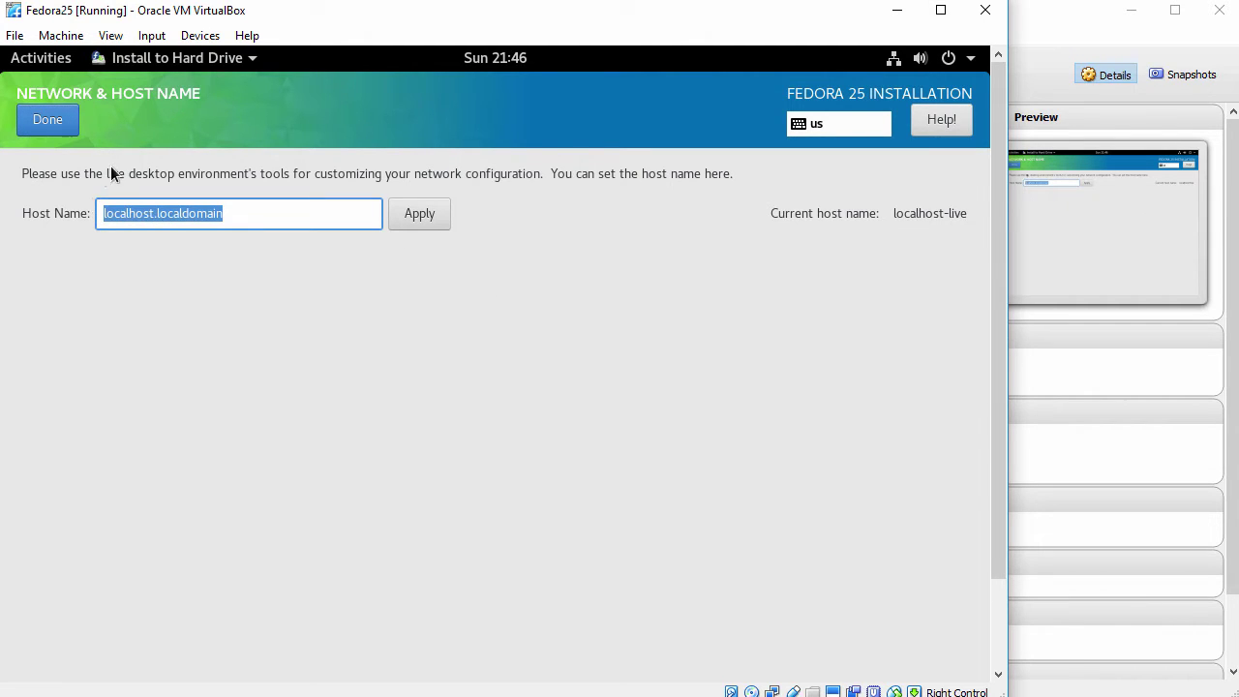
pyautogui.write('fedora25')
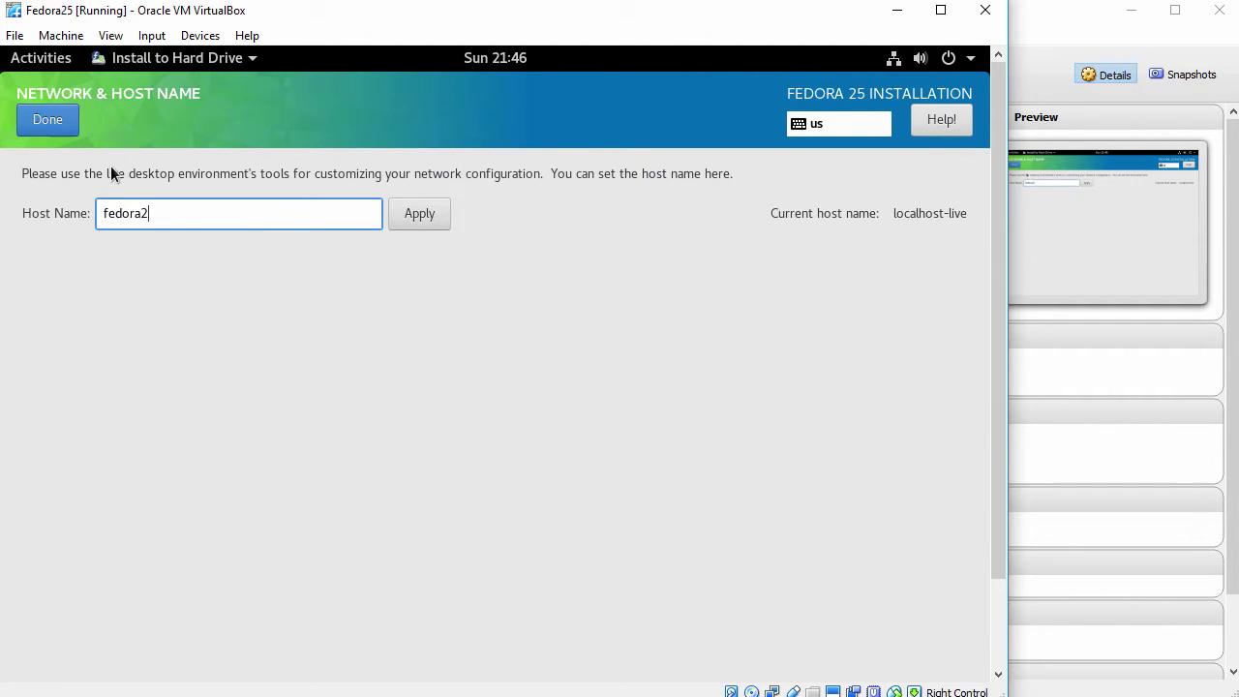
pyautogui.click(428, 218)
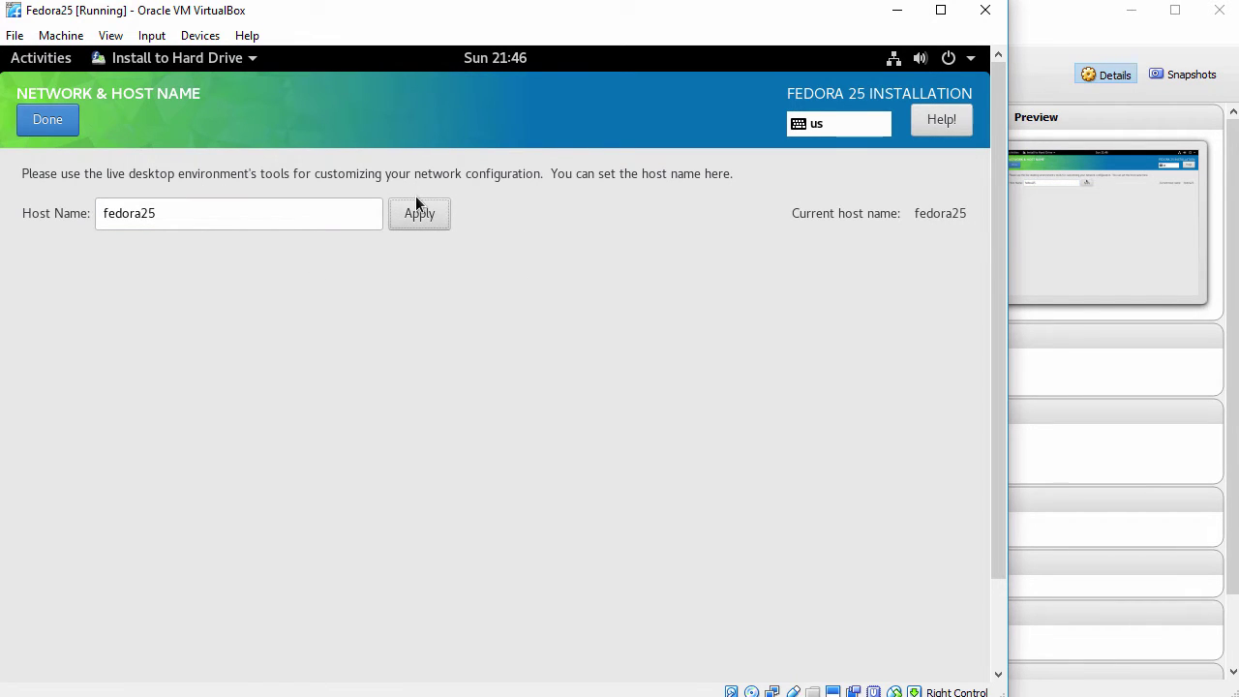
pyautogui.click(39, 115)
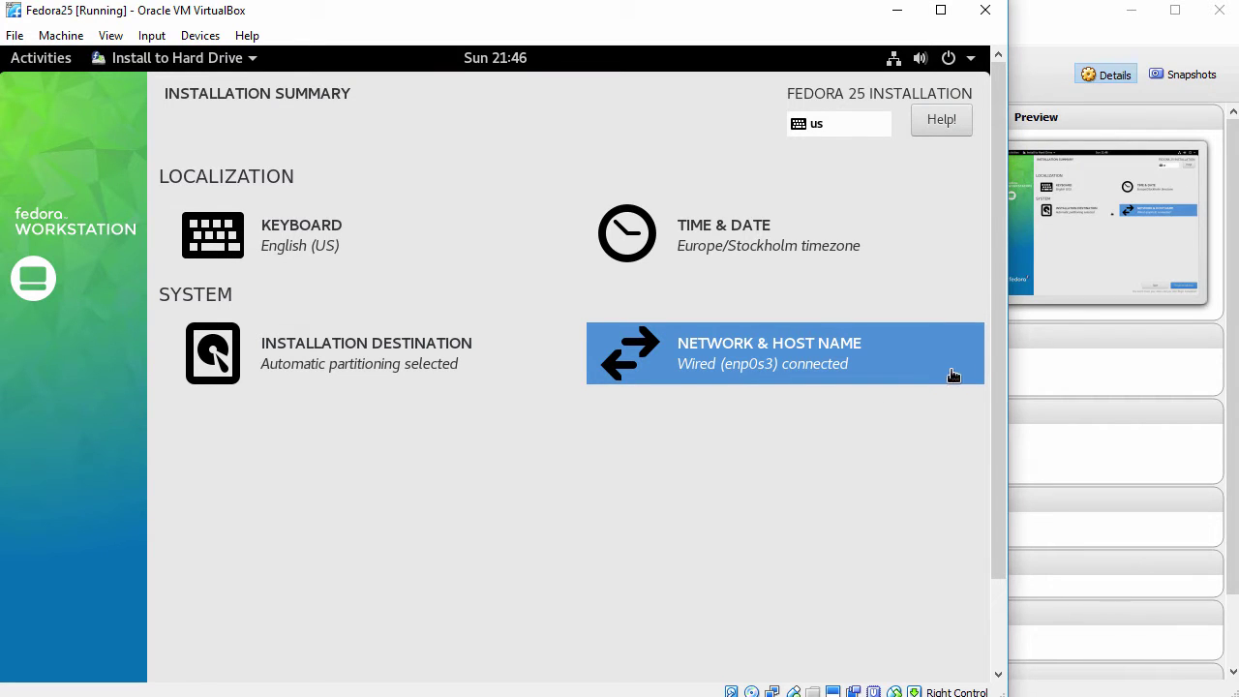
# Begin the Fedora installation, then set and confirm the root password.
pyautogui.moveTo(994, 344); pyautogui.dragTo(988, 468)
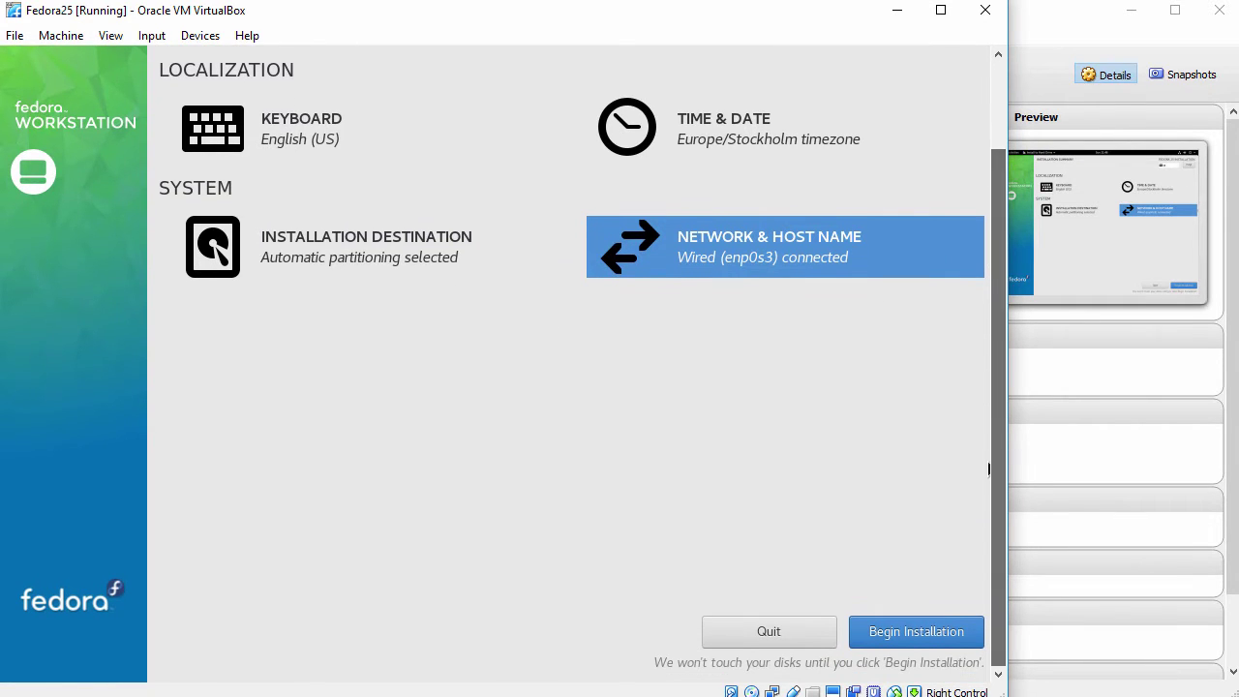
pyautogui.click(893, 626)
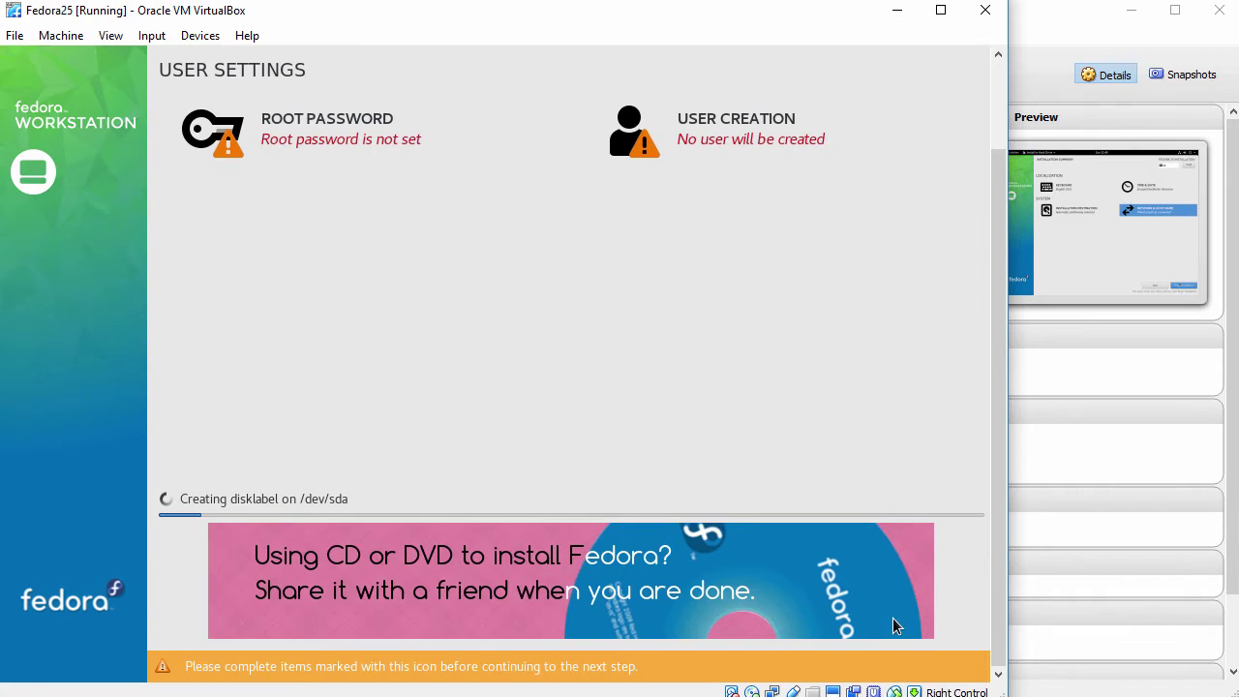
pyautogui.moveTo(1003, 489); pyautogui.dragTo(1000, 441)
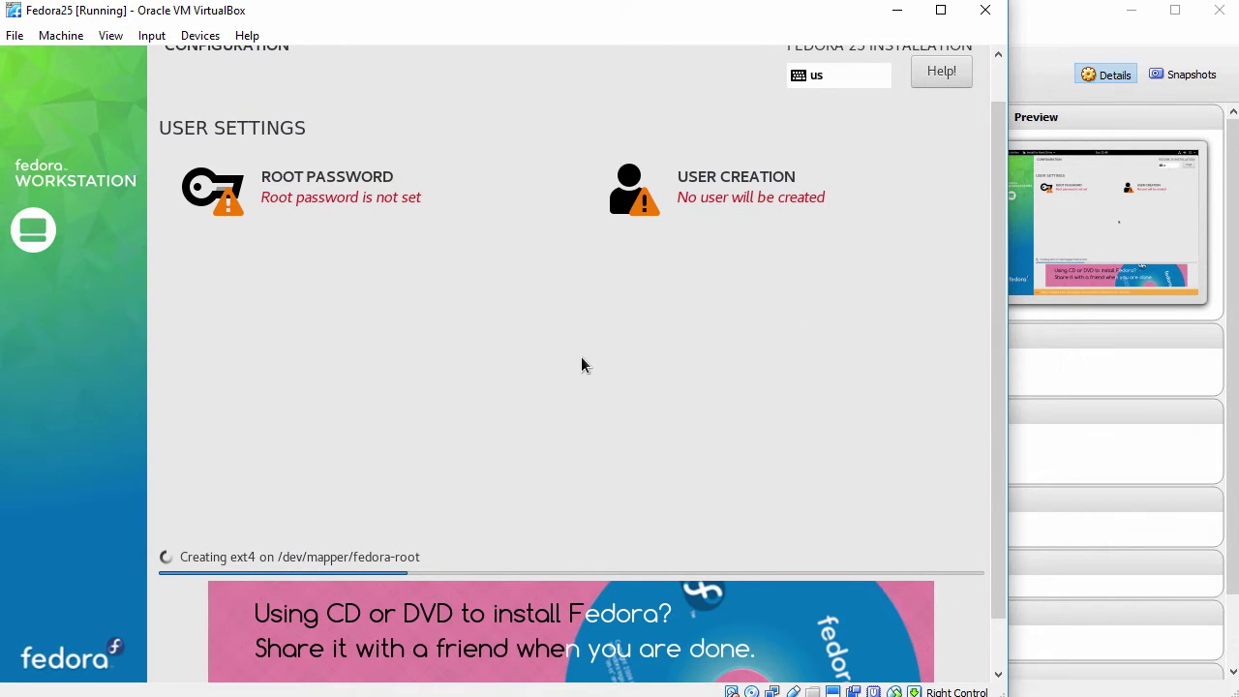
pyautogui.click(299, 177)
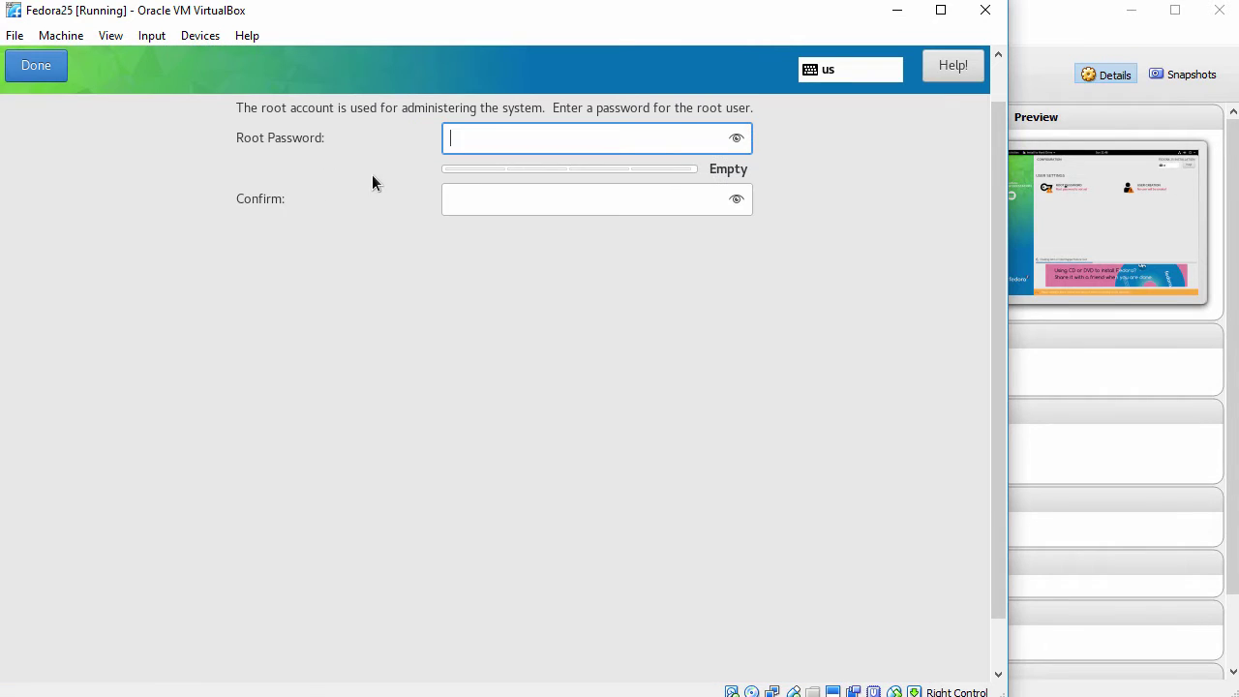
pyautogui.write('*****')
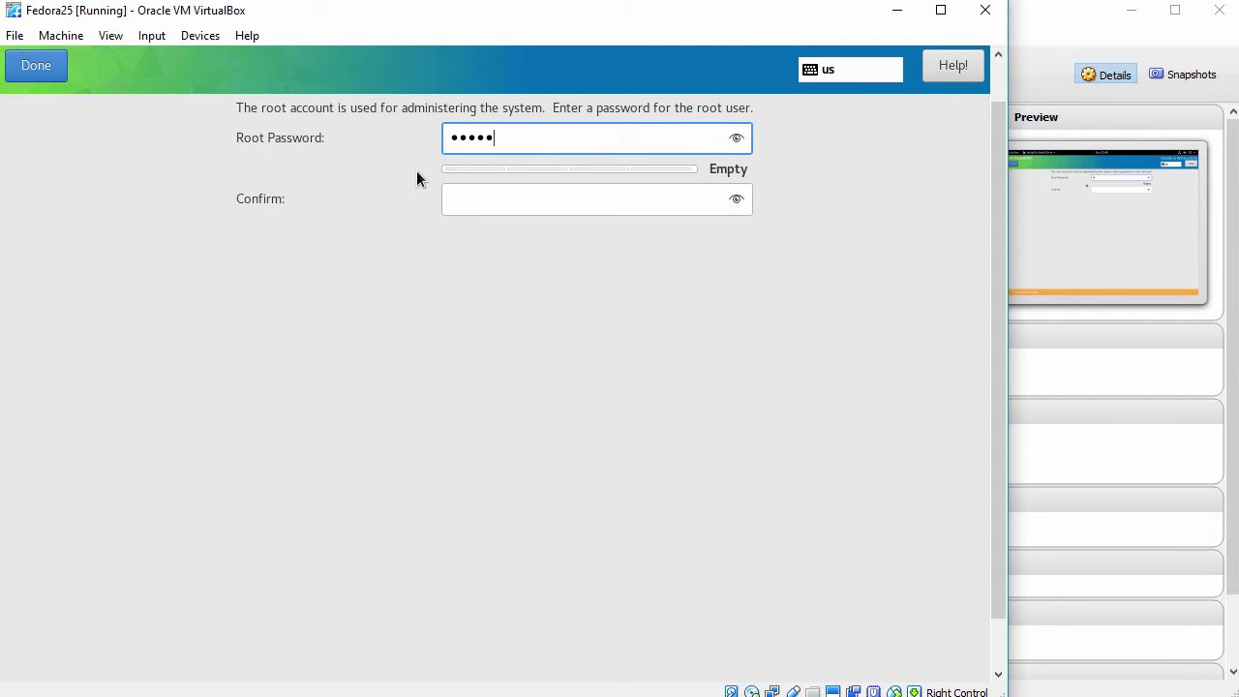
pyautogui.write('*****')
pyautogui.press('Tab')
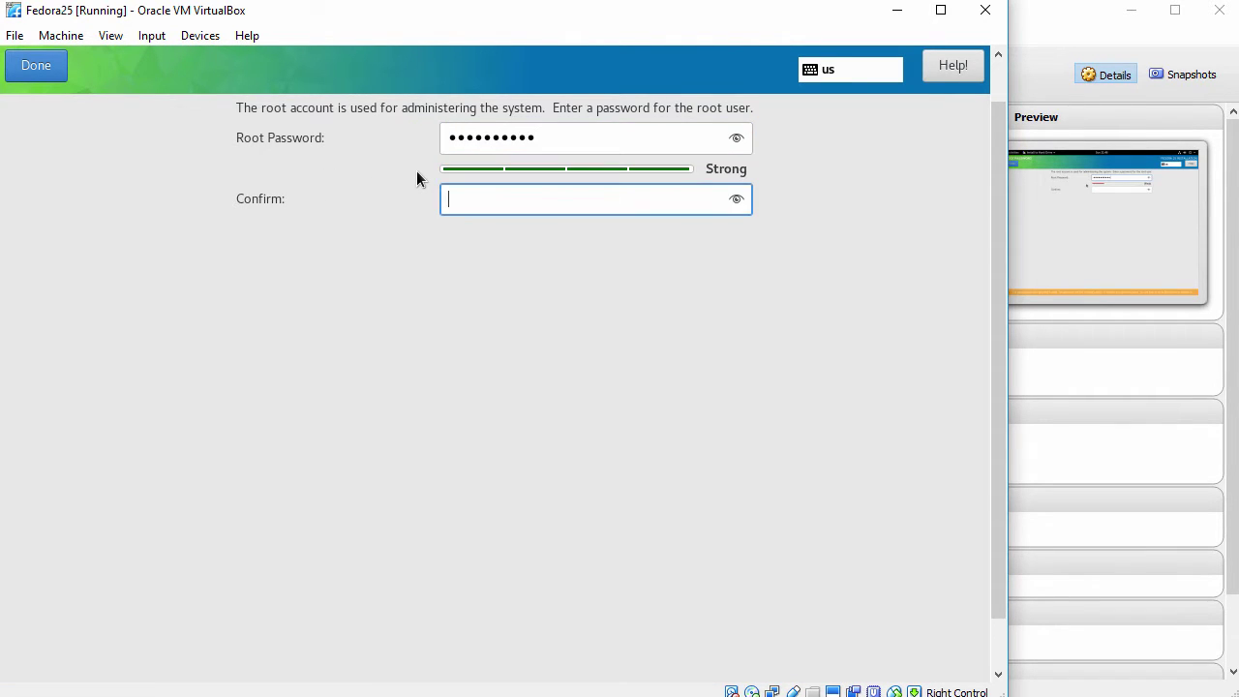
pyautogui.write('**********')
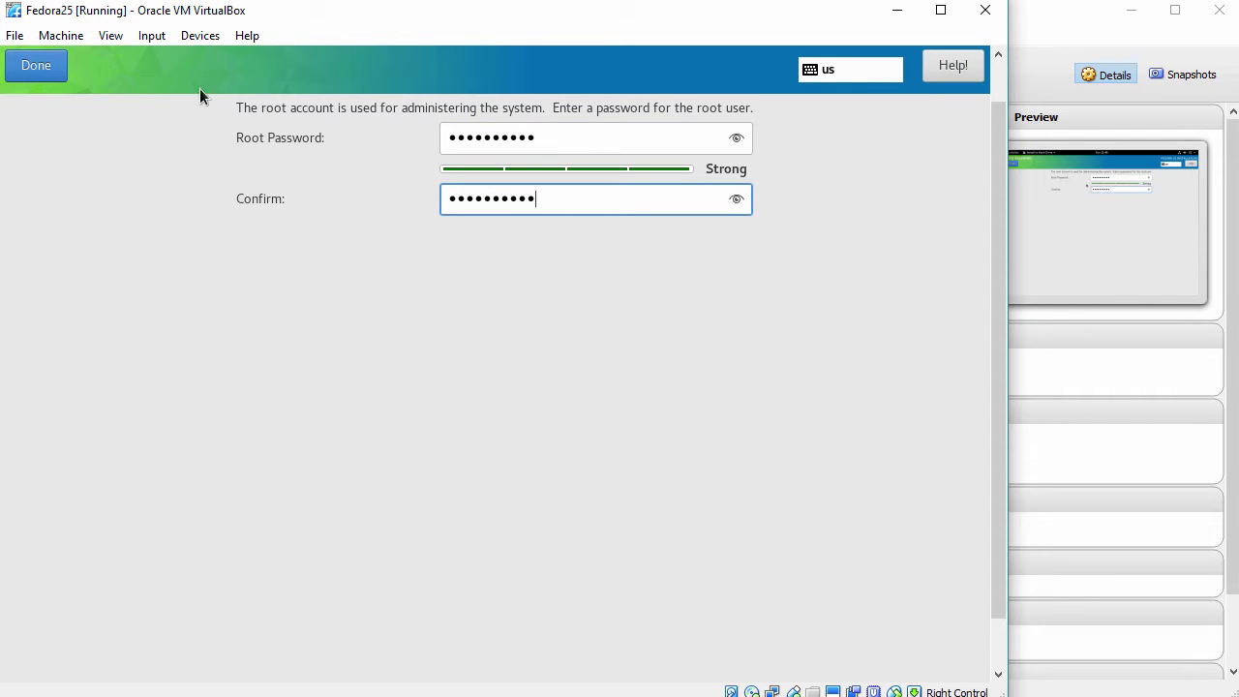
pyautogui.click(58, 65)
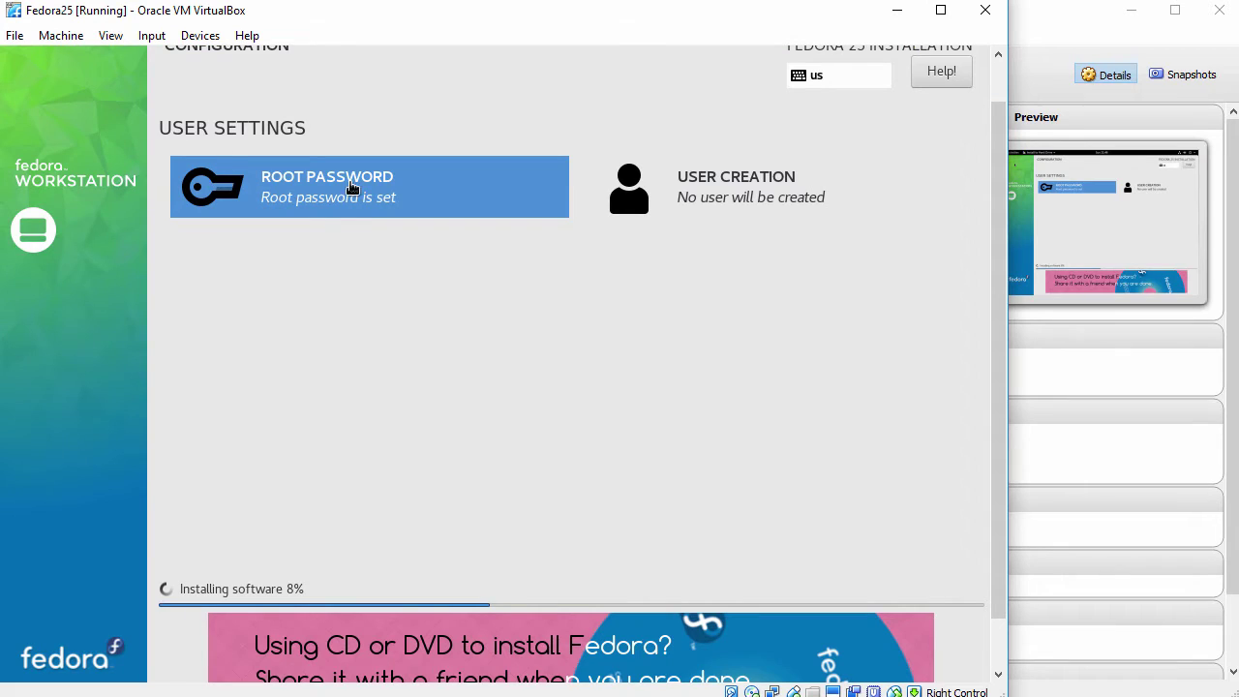
# Create an administrator user with the user's full name, user name and confirmed password.
pyautogui.click(702, 194)
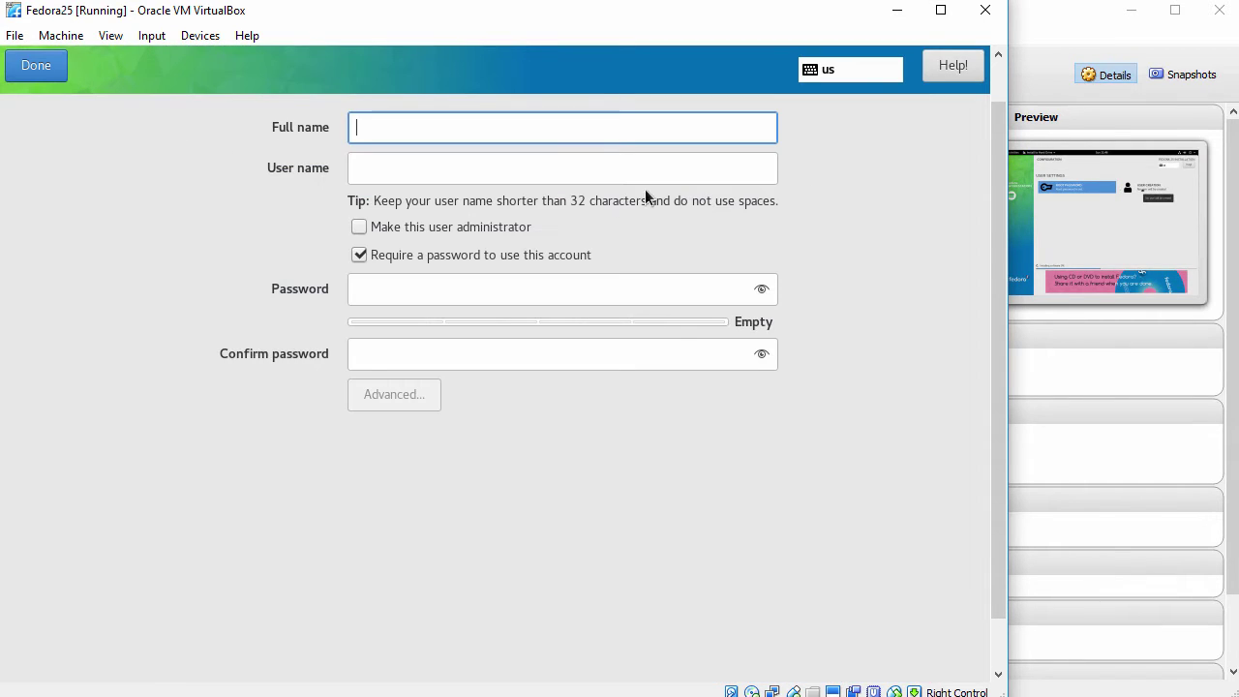
pyautogui.write('John')
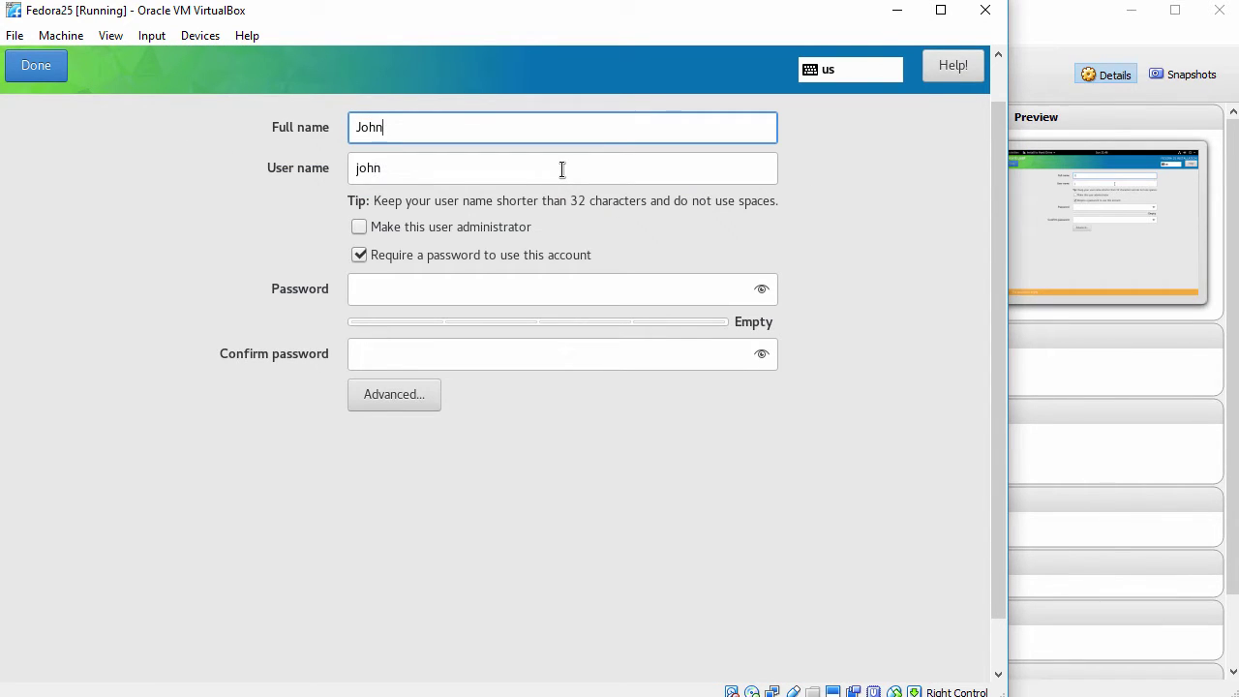
pyautogui.write(' Smith')
pyautogui.press('Tab')
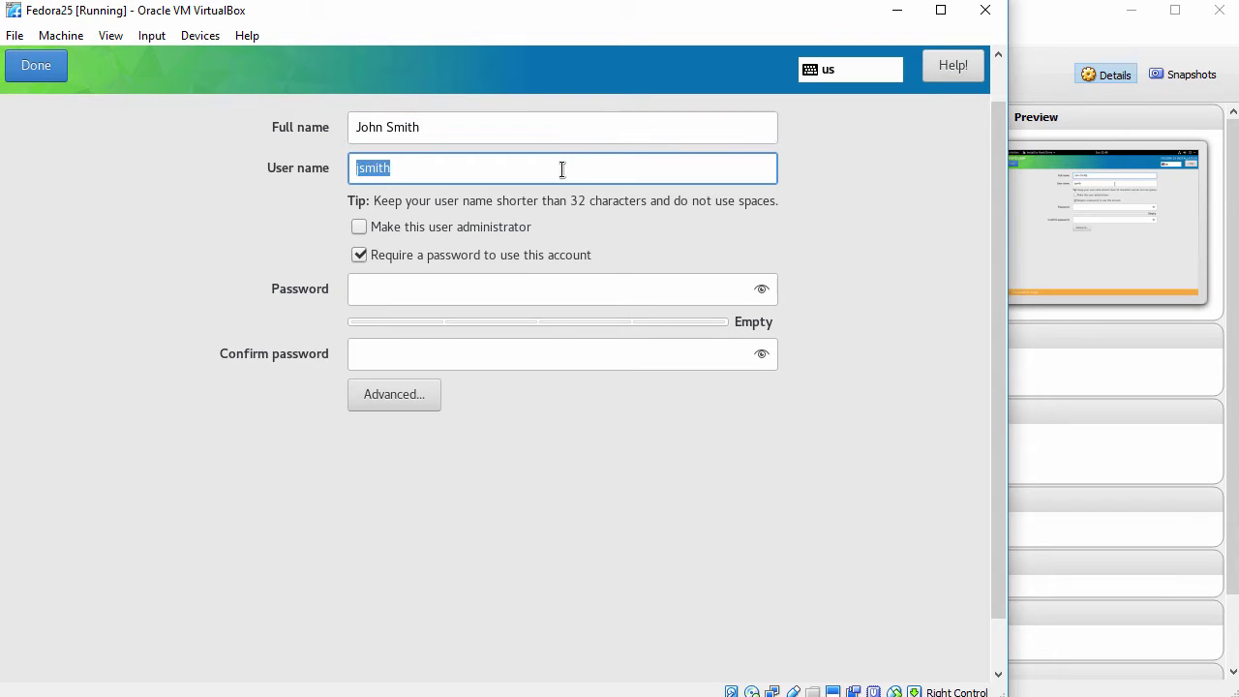
pyautogui.press('BackSpace')
pyautogui.write('john')
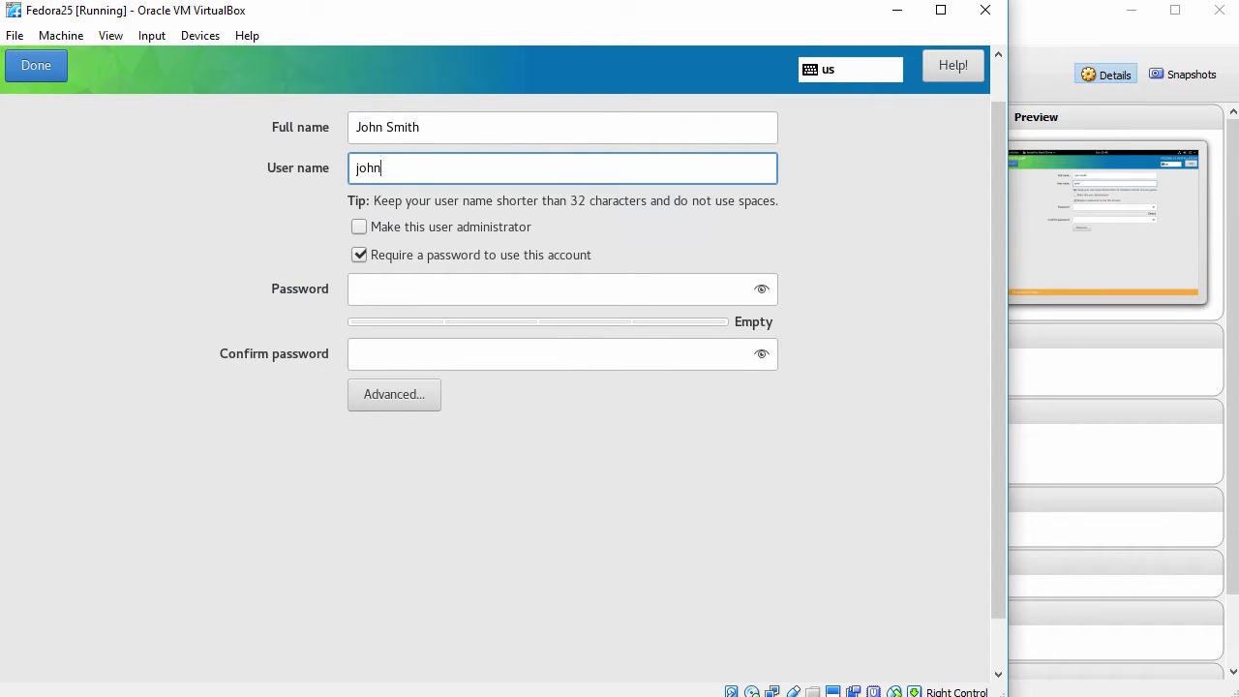
pyautogui.click(357, 228)
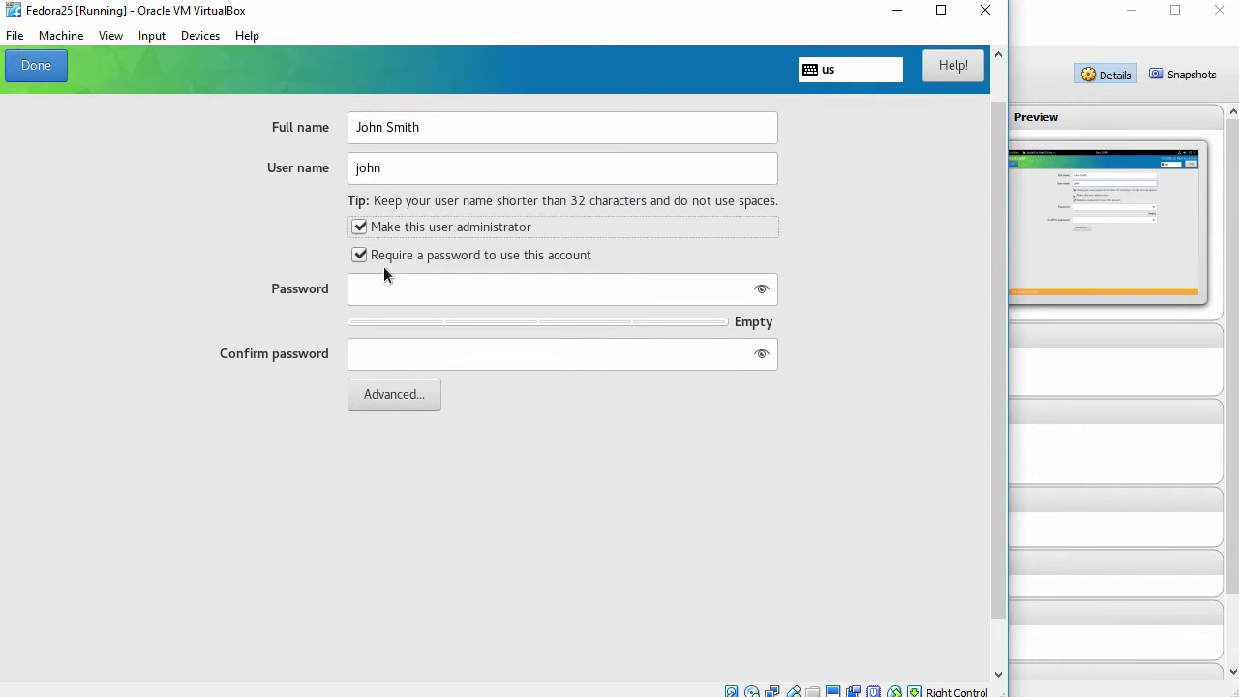
pyautogui.click(461, 295)
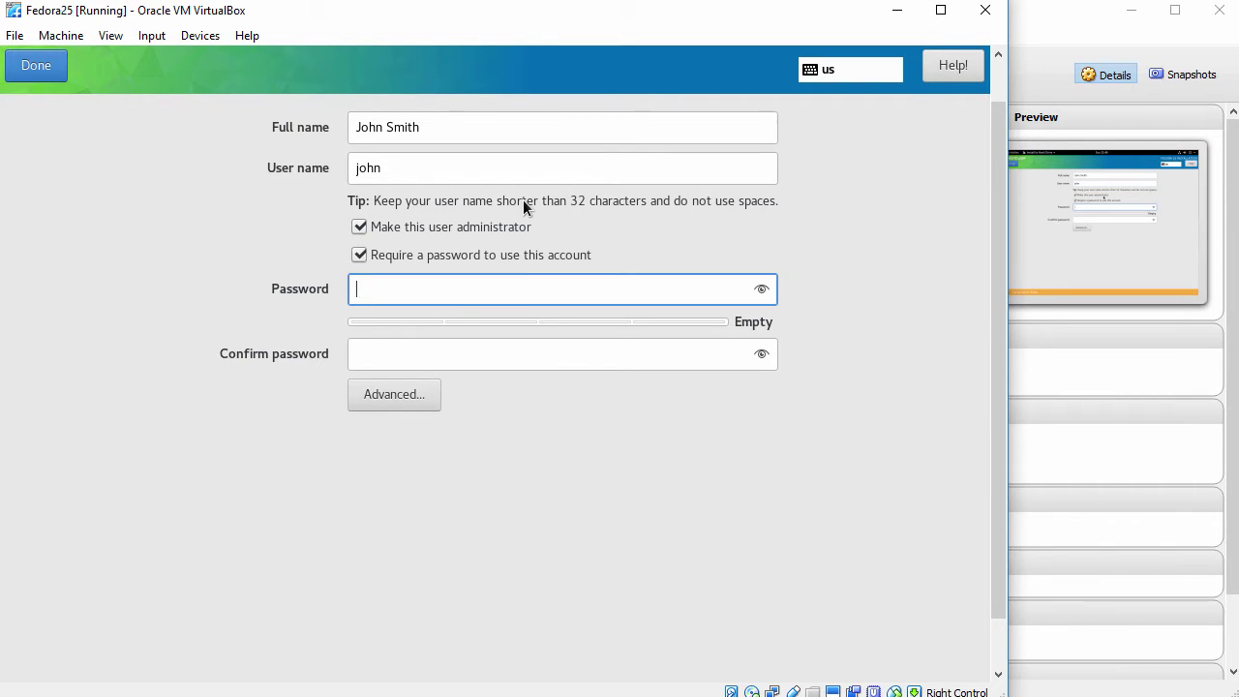
pyautogui.write('**********')
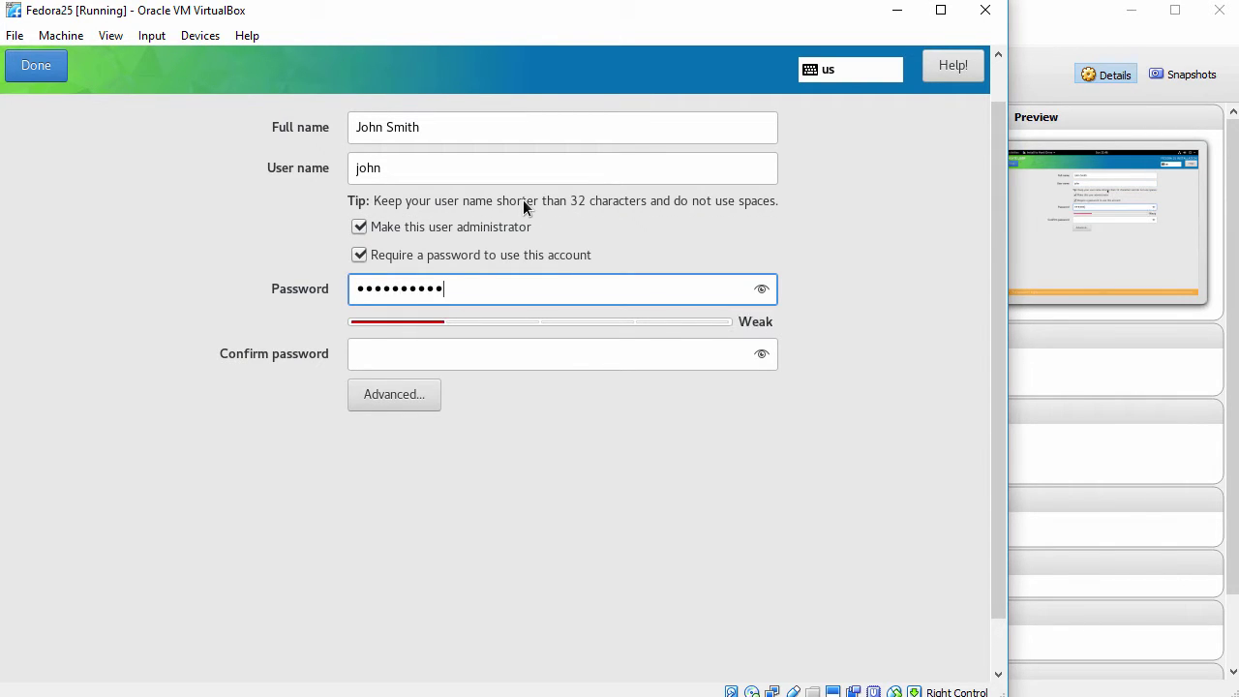
pyautogui.press('Tab')
pyautogui.write('******')
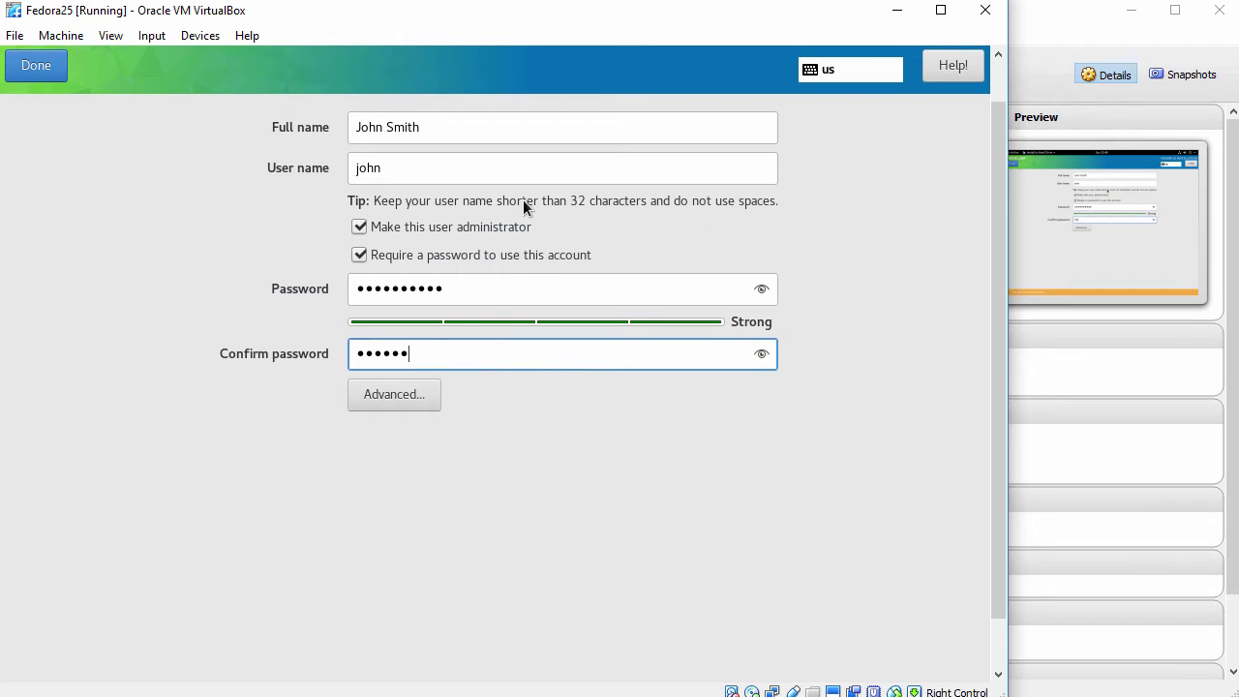
pyautogui.write('****')
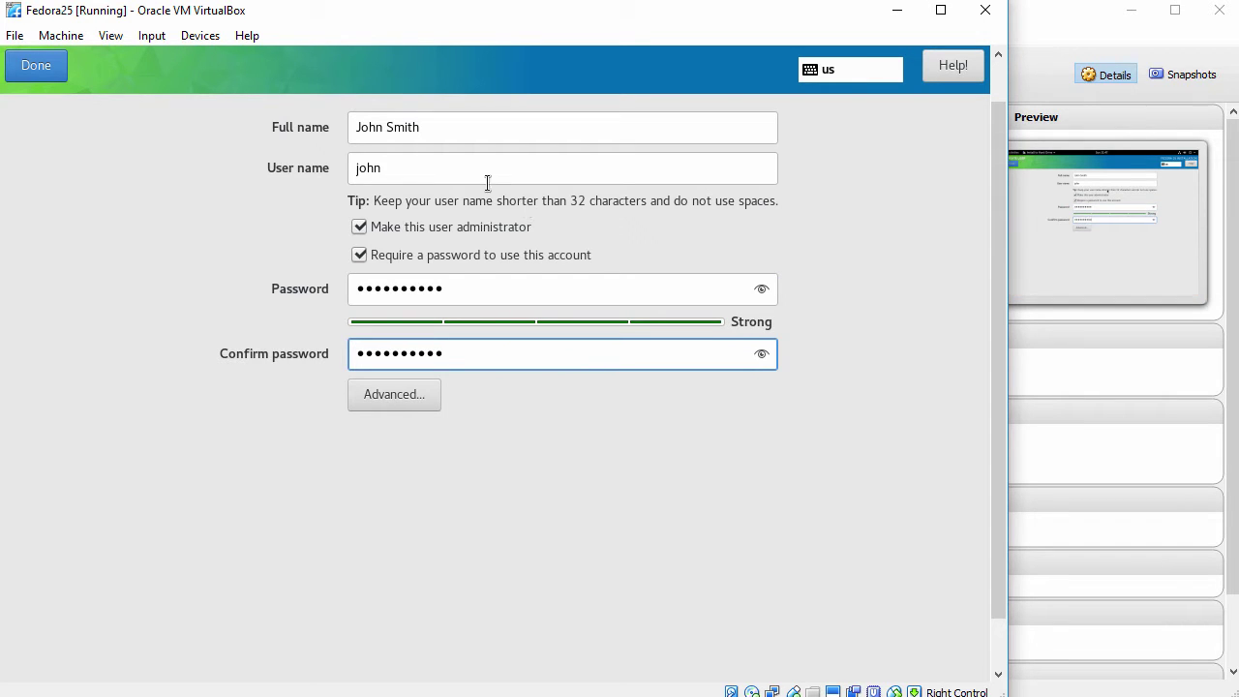
pyautogui.click(42, 65)
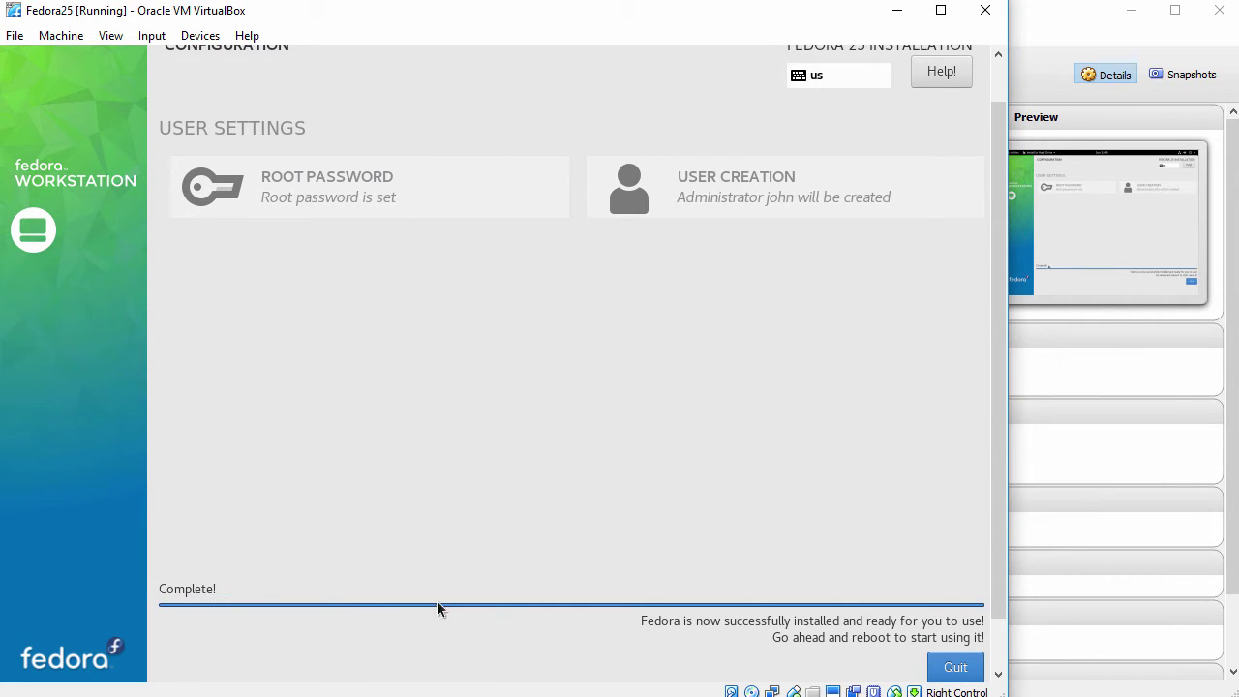
# Quit the finished installer and power off Fedora25 from the GNOME system menu.
pyautogui.click(941, 666)
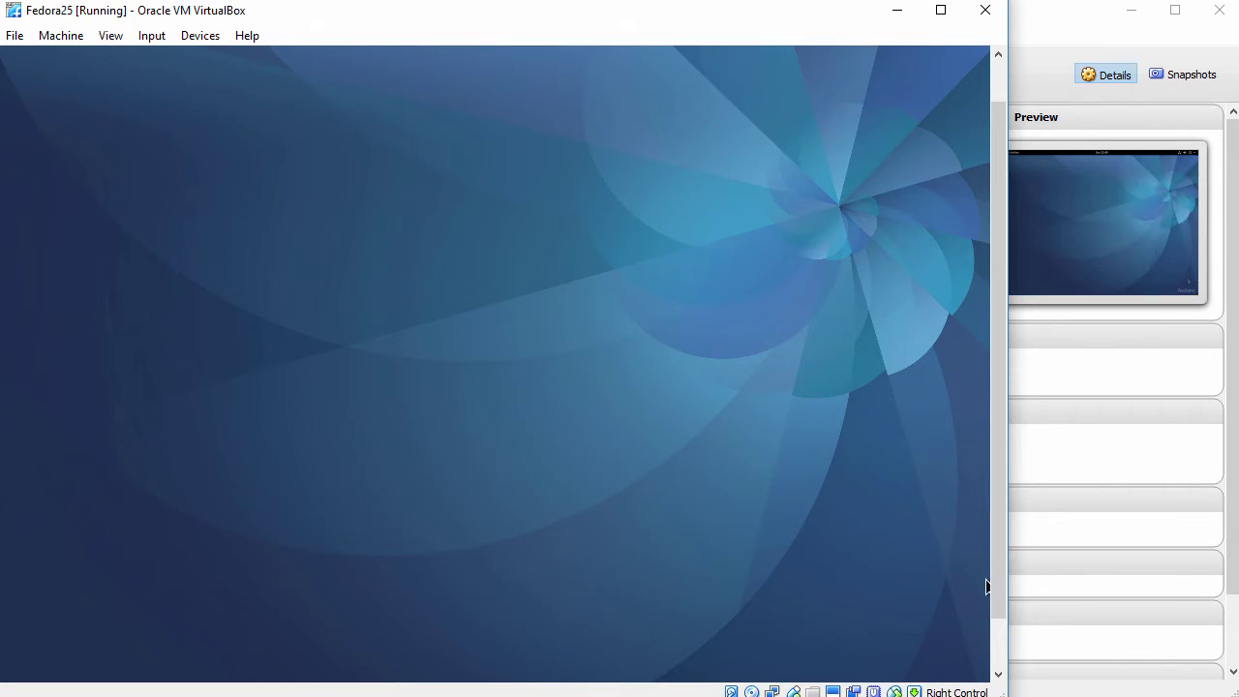
pyautogui.moveTo(996, 560); pyautogui.dragTo(1002, 457)
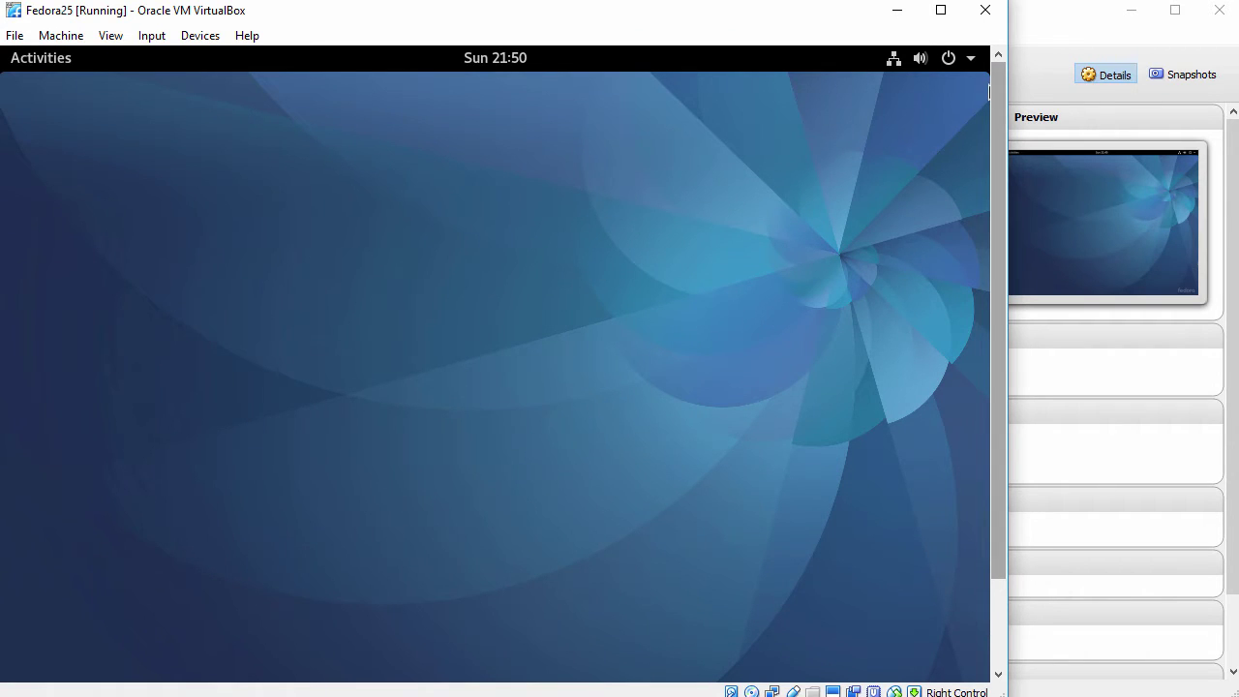
pyautogui.click(972, 59)
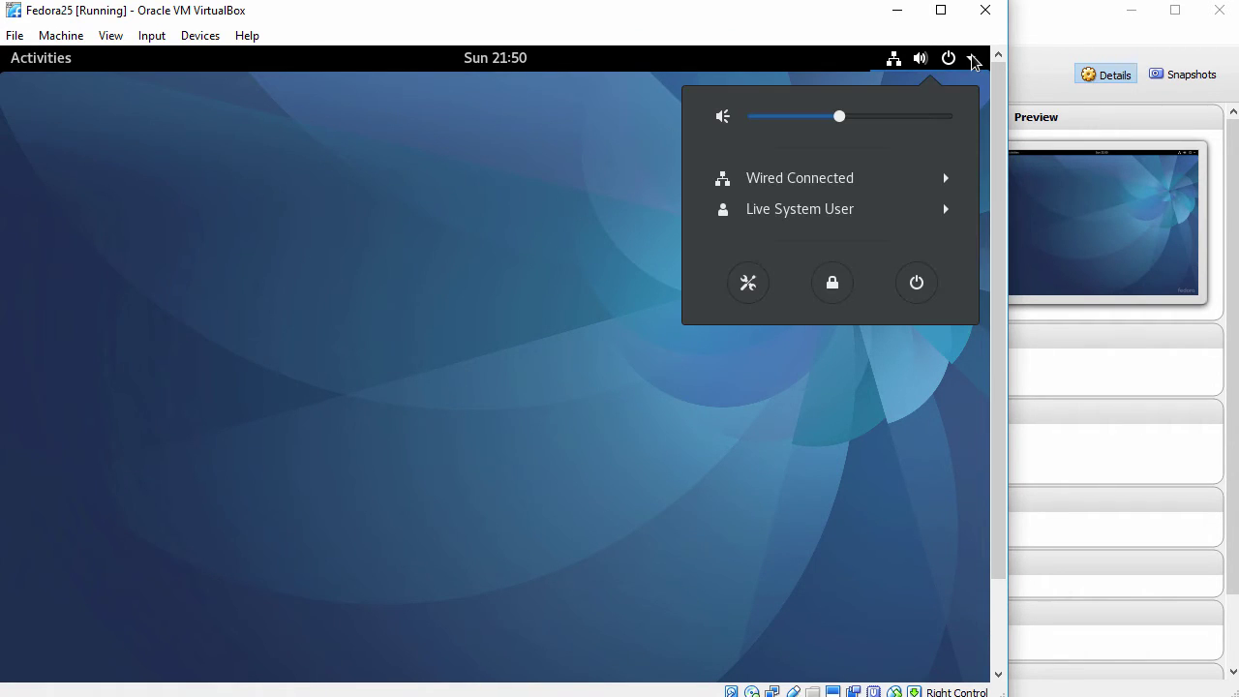
pyautogui.click(915, 284)
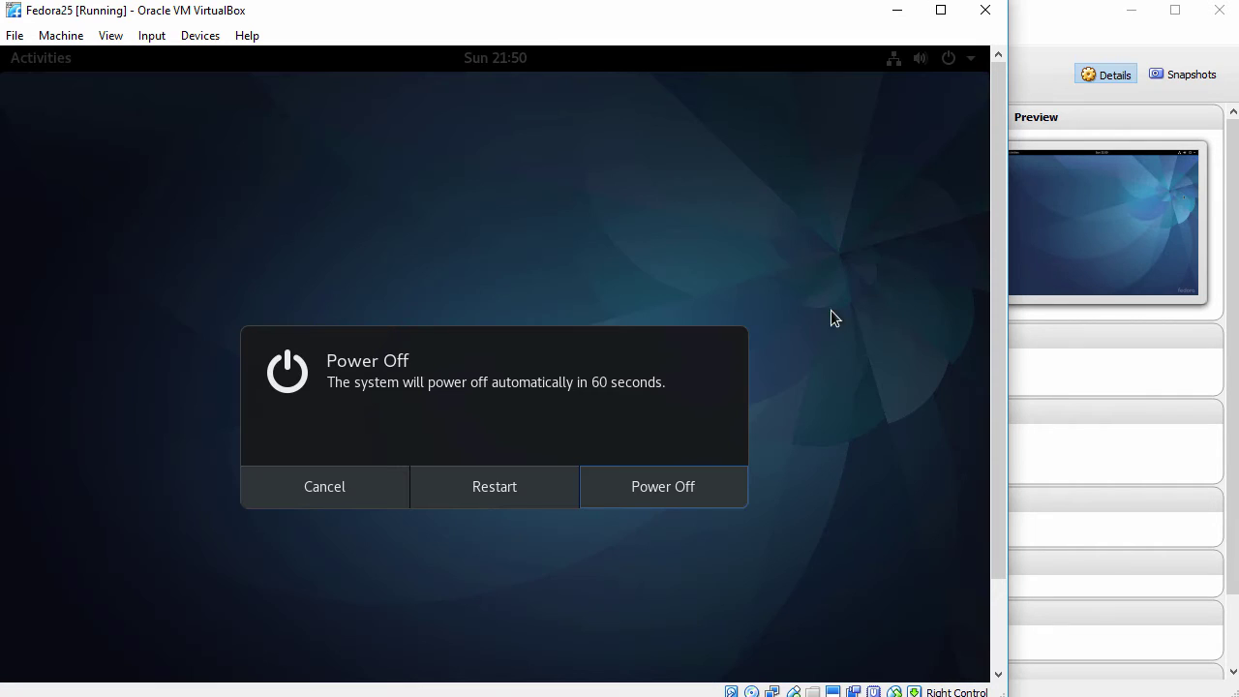
pyautogui.click(658, 492)
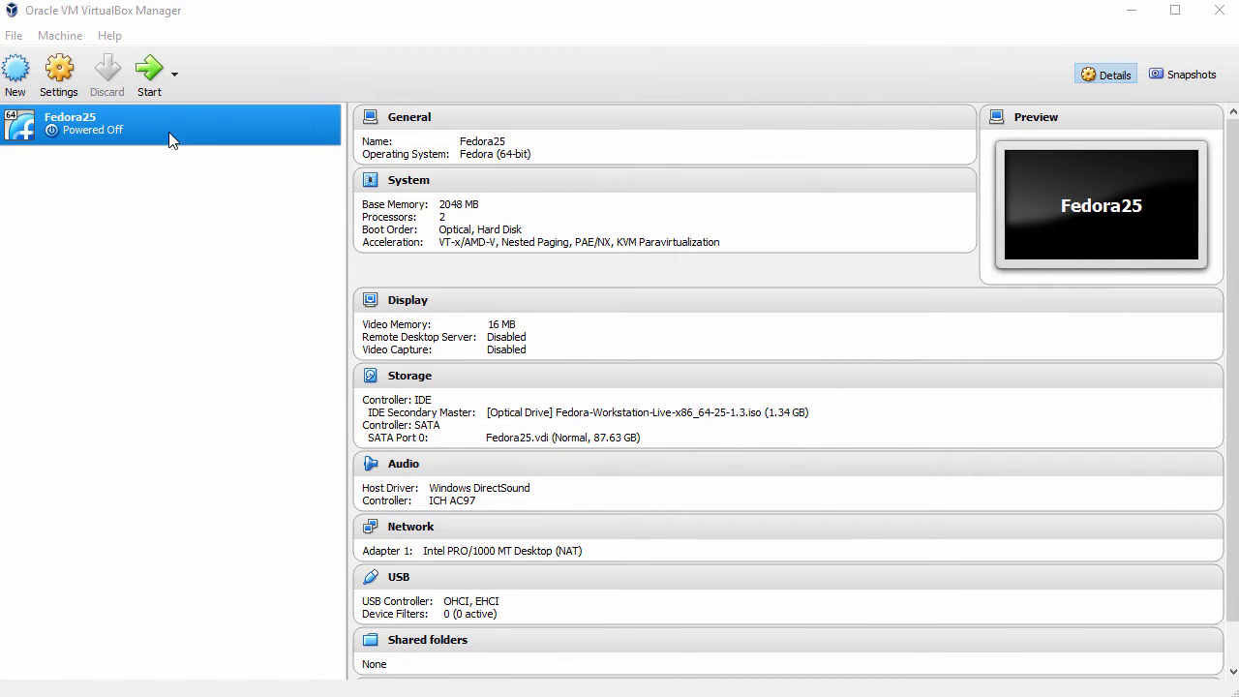
# Eject the Fedora live ISO from Fedora25's IDE Secondary Master drive in Storage settings.
pyautogui.rightClick(158, 122)
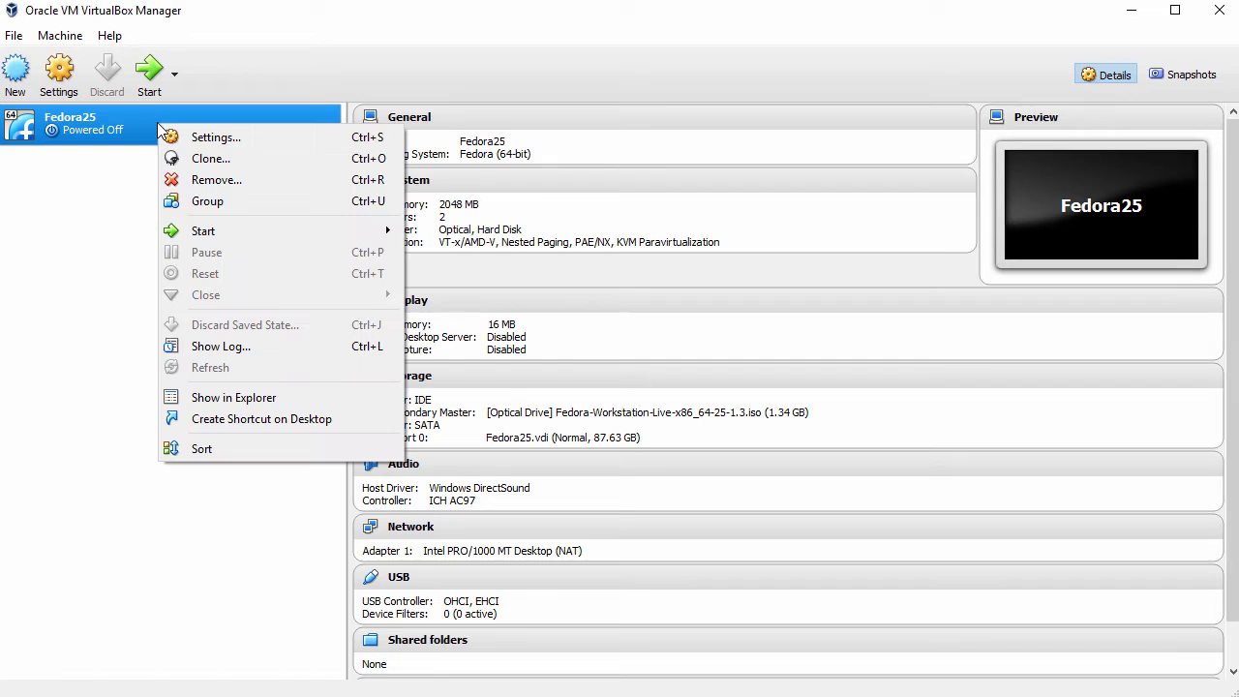
pyautogui.click(221, 139)
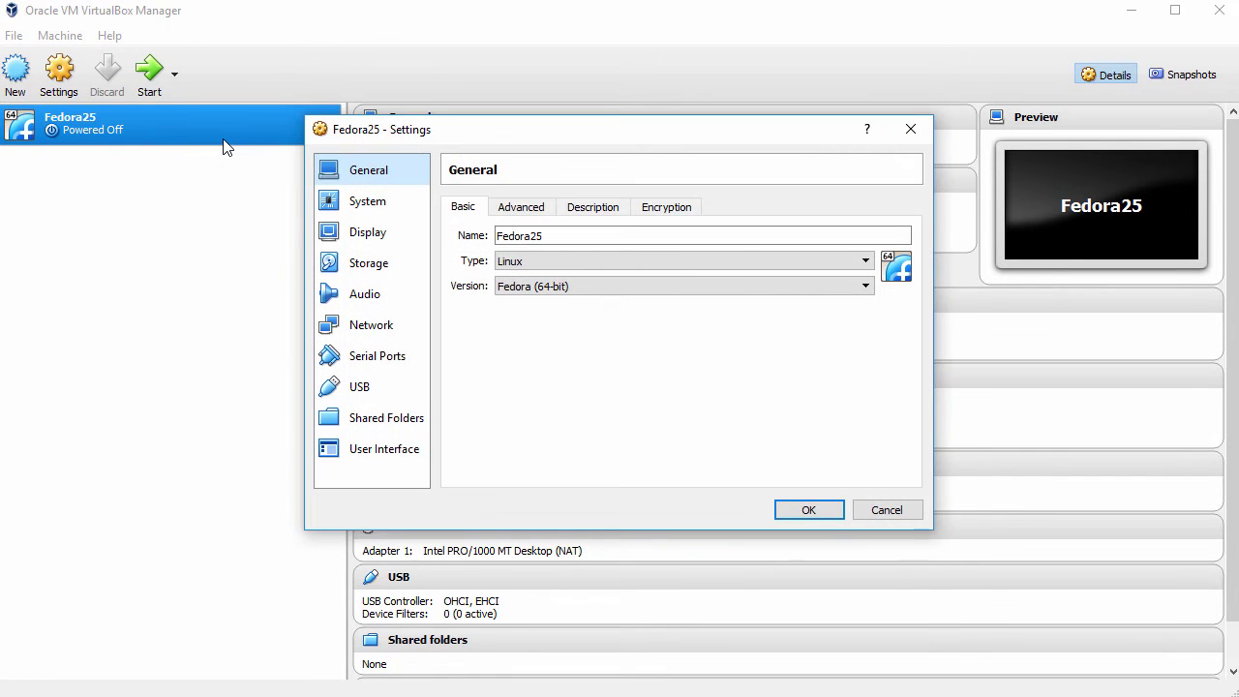
pyautogui.click(378, 265)
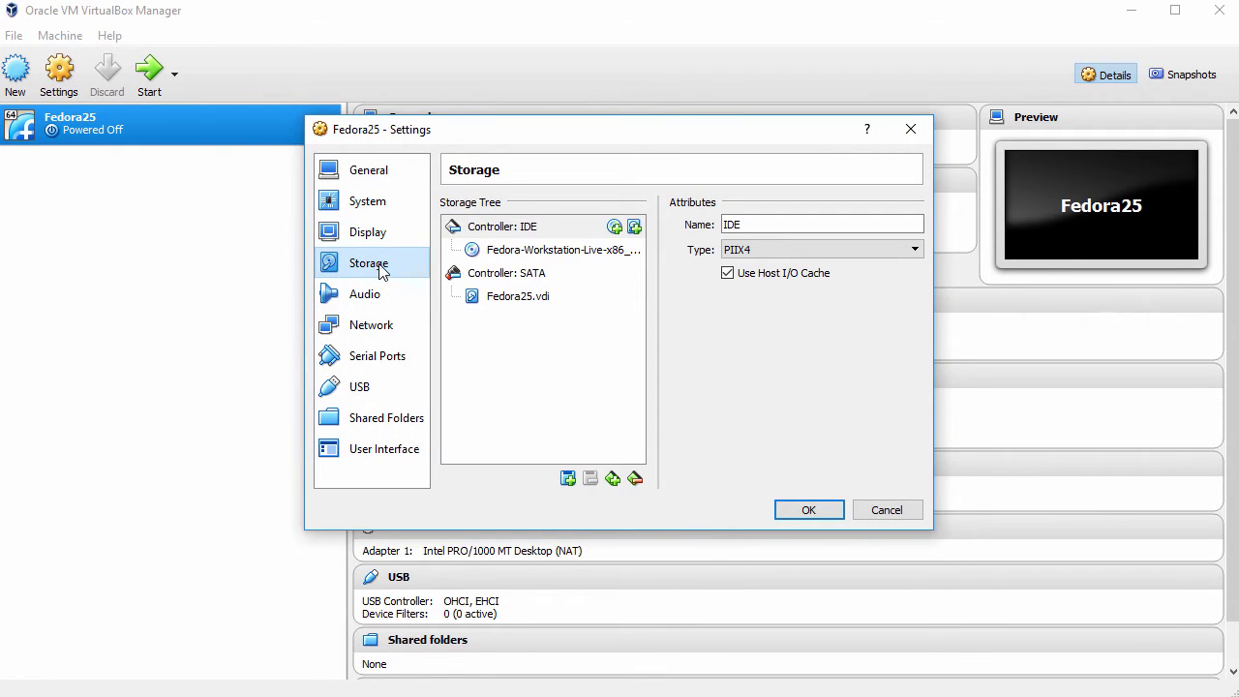
pyautogui.click(538, 251)
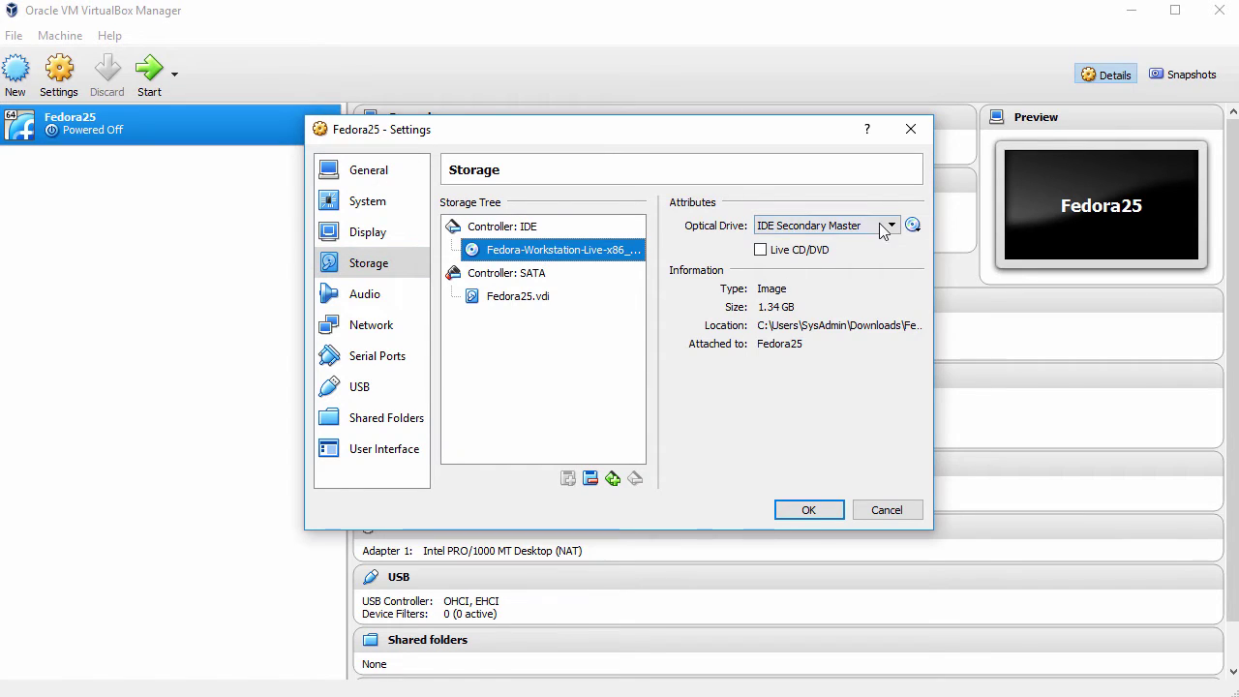
pyautogui.click(911, 226)
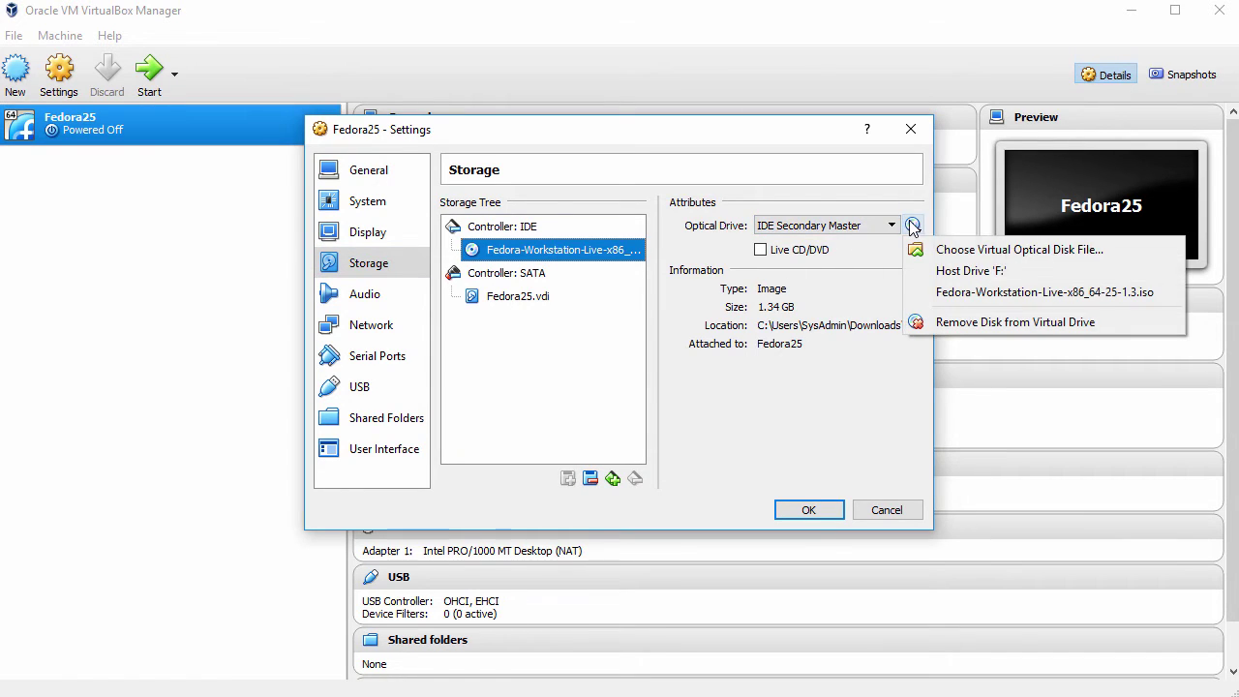
pyautogui.click(984, 324)
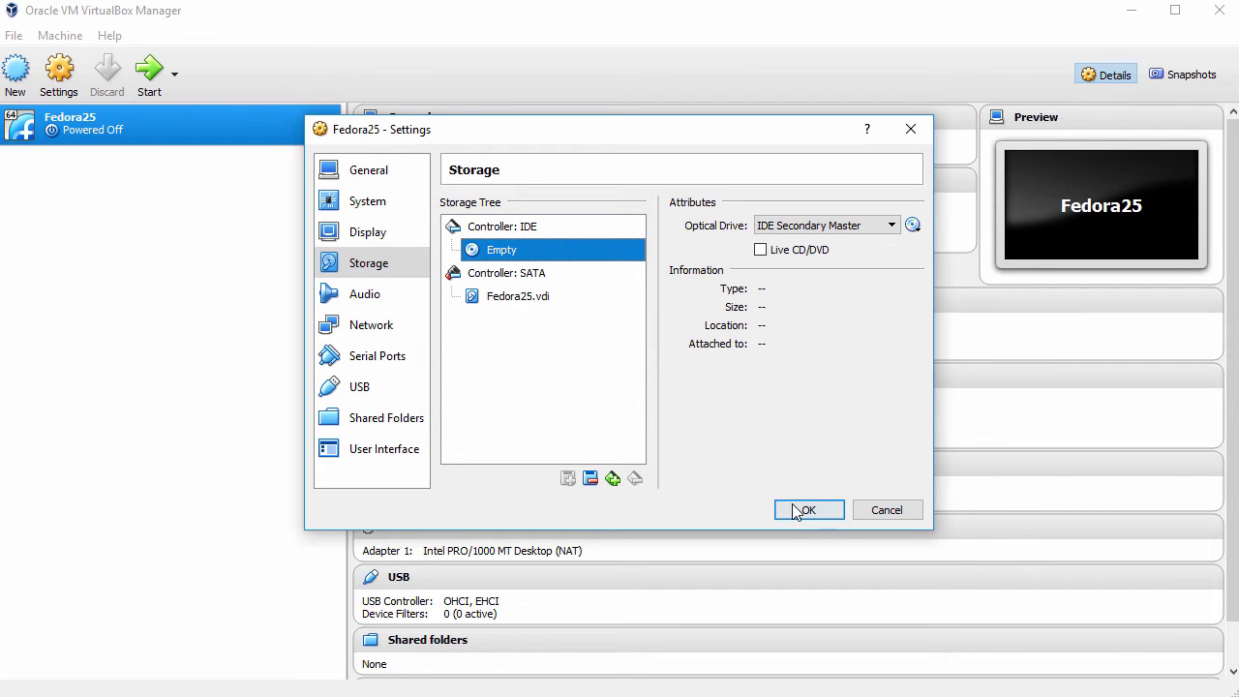
pyautogui.click(803, 510)
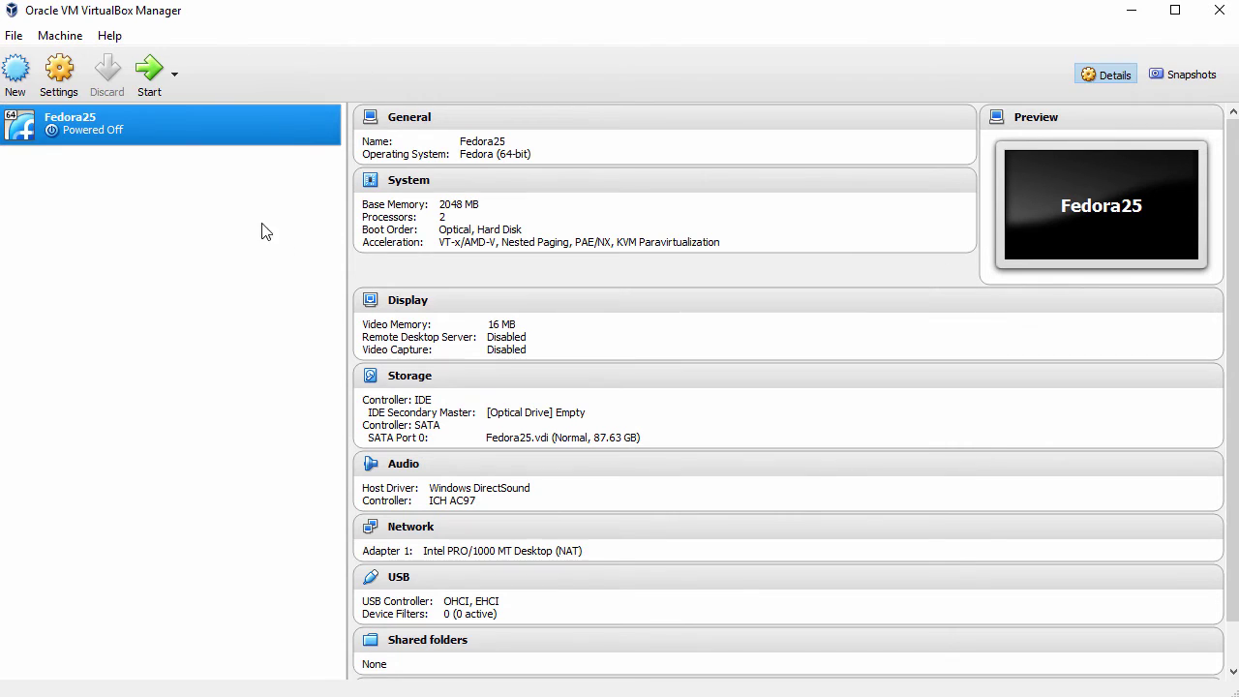
# Start Fedora25 and sign in to the installed system with the user's password.
pyautogui.click(150, 85)
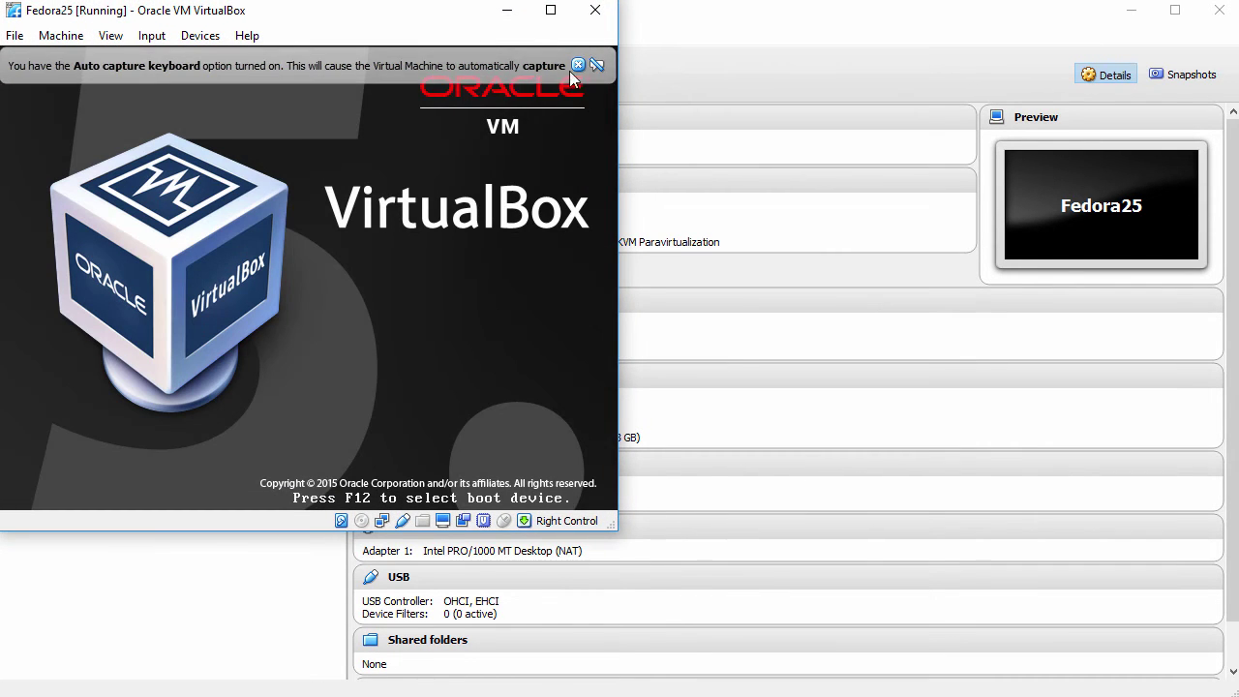
pyautogui.click(577, 64)
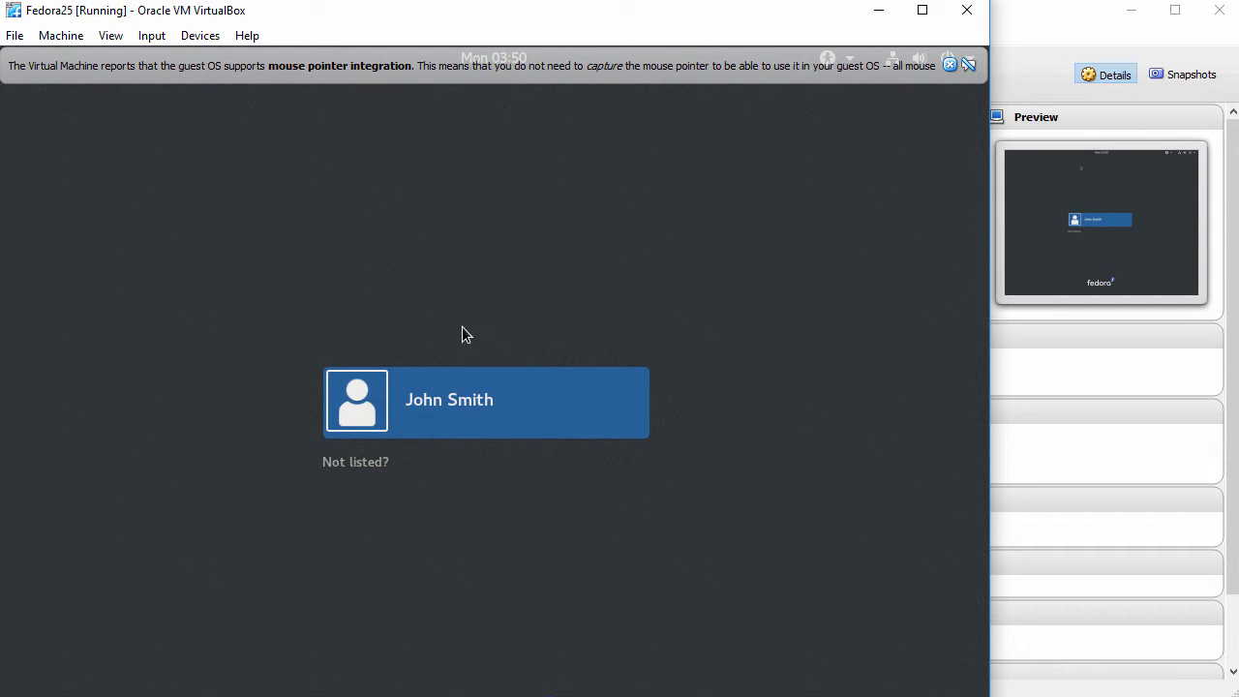
pyautogui.click(476, 401)
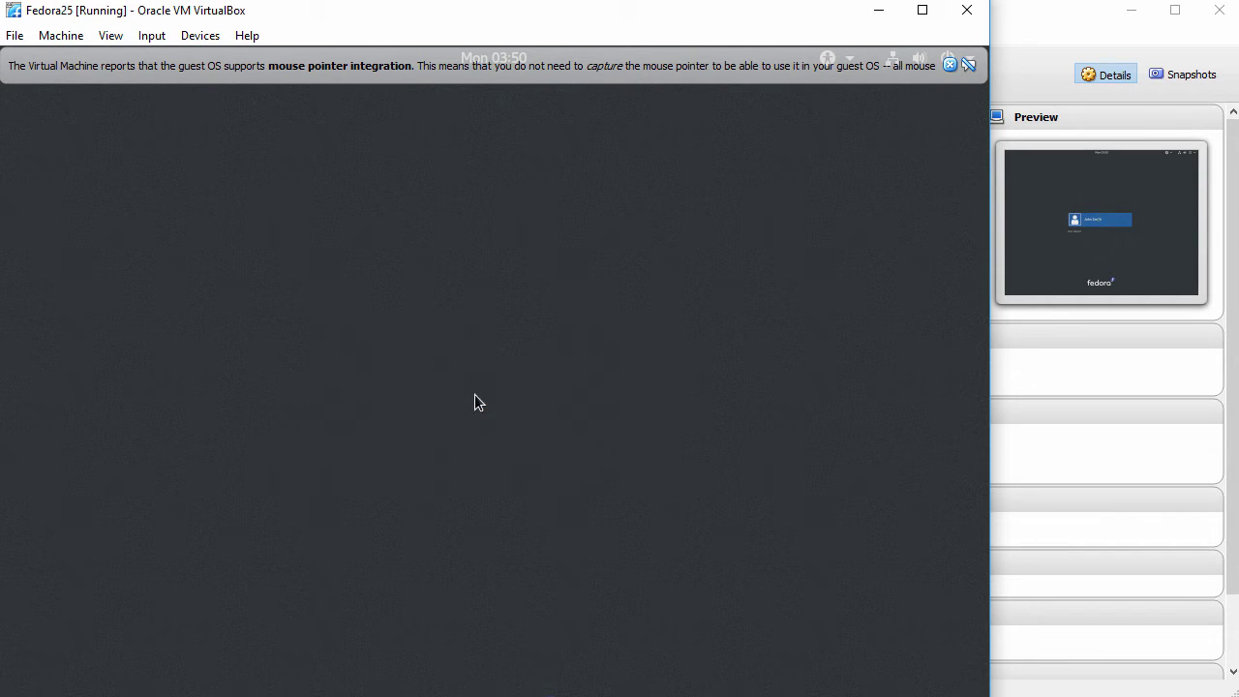
pyautogui.write('••••••')
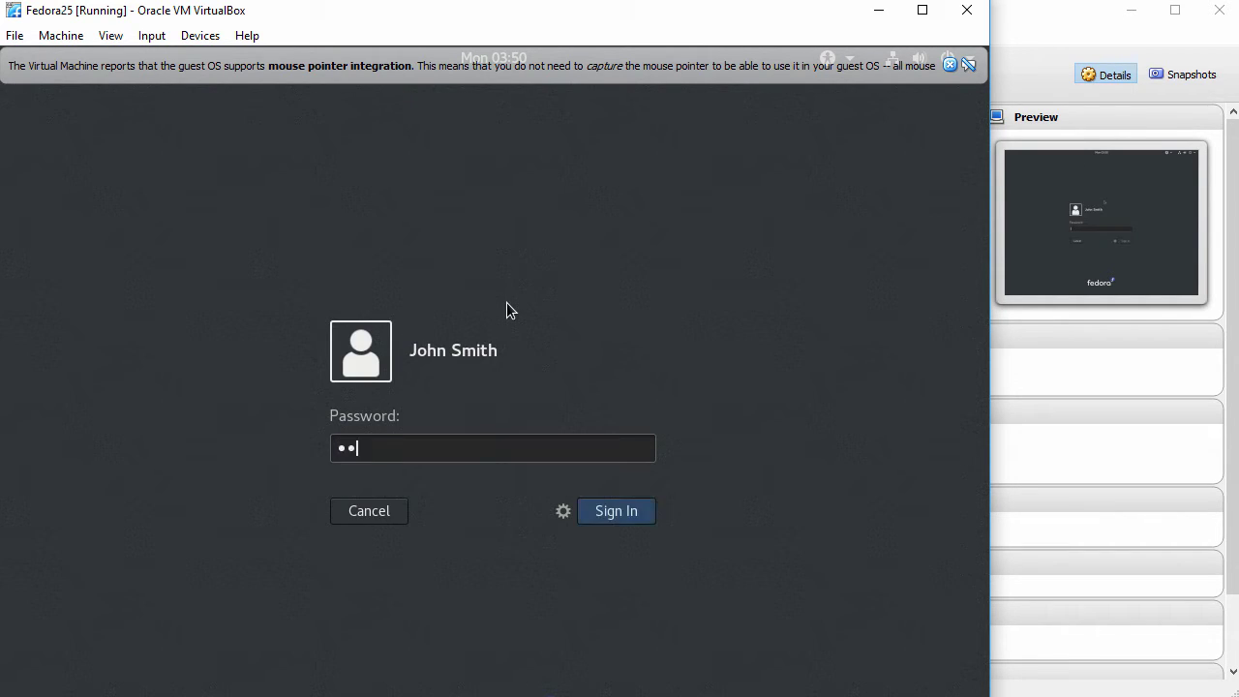
pyautogui.write('••••')
pyautogui.click(615, 510)
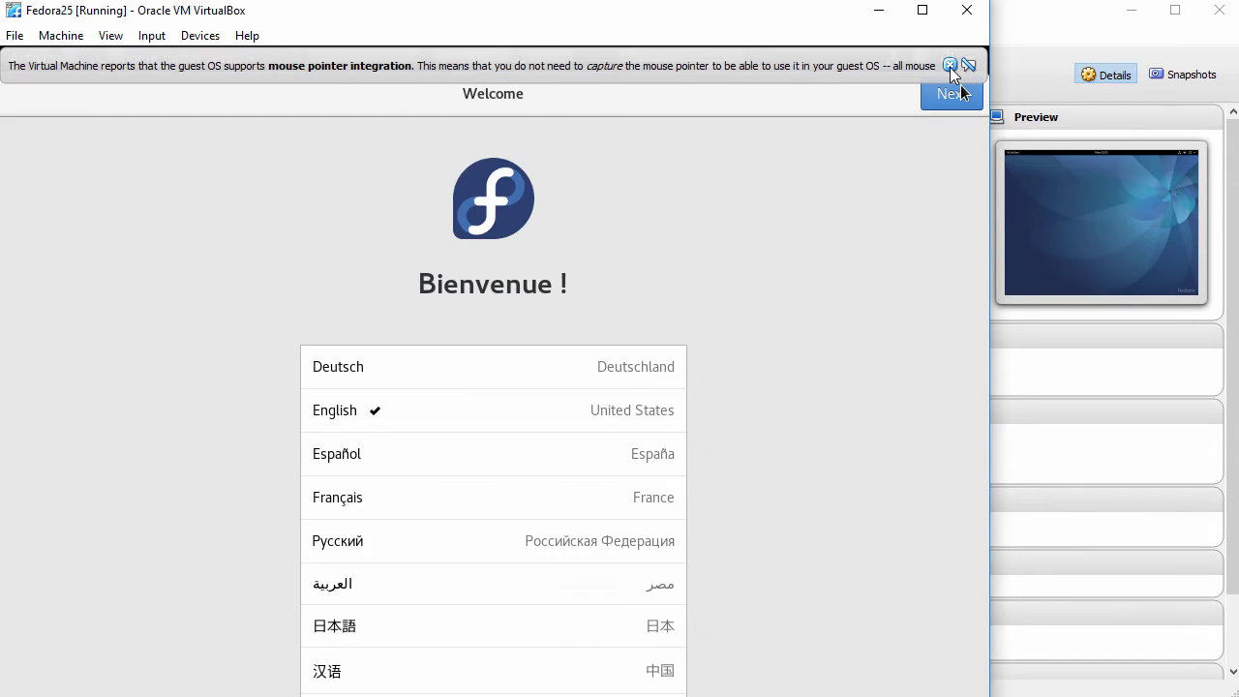
# Accept English, English (US) layout and default privacy, skip online accounts, and start using Fedora.
pyautogui.click(948, 65)
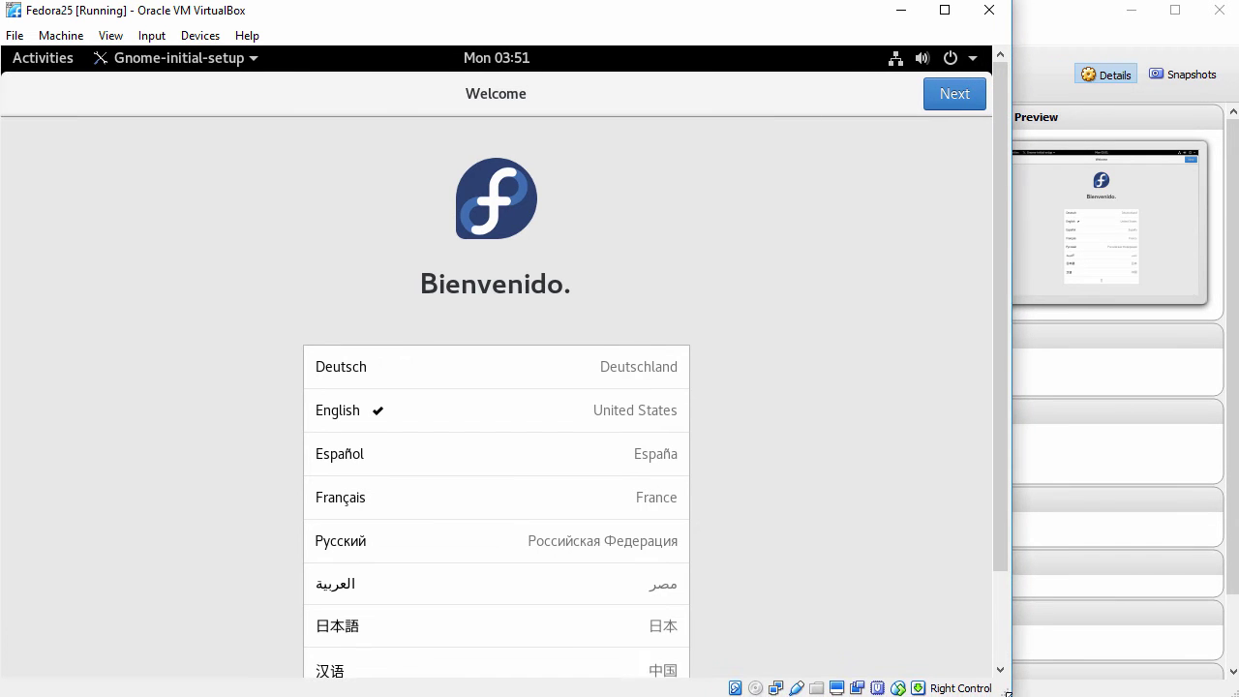
pyautogui.moveTo(1000, 531)
pyautogui.mouseDown()
pyautogui.moveTo(999, 602)
pyautogui.moveTo(1006, 509)
pyautogui.mouseUp()
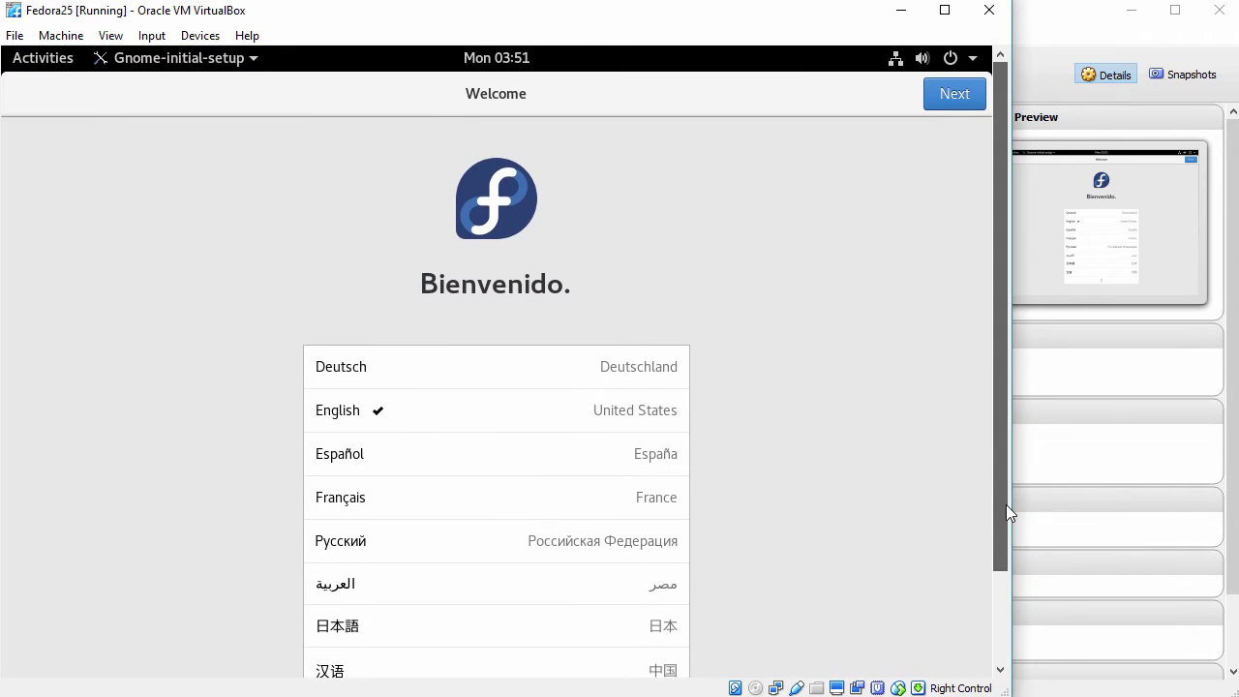
pyautogui.click(953, 94)
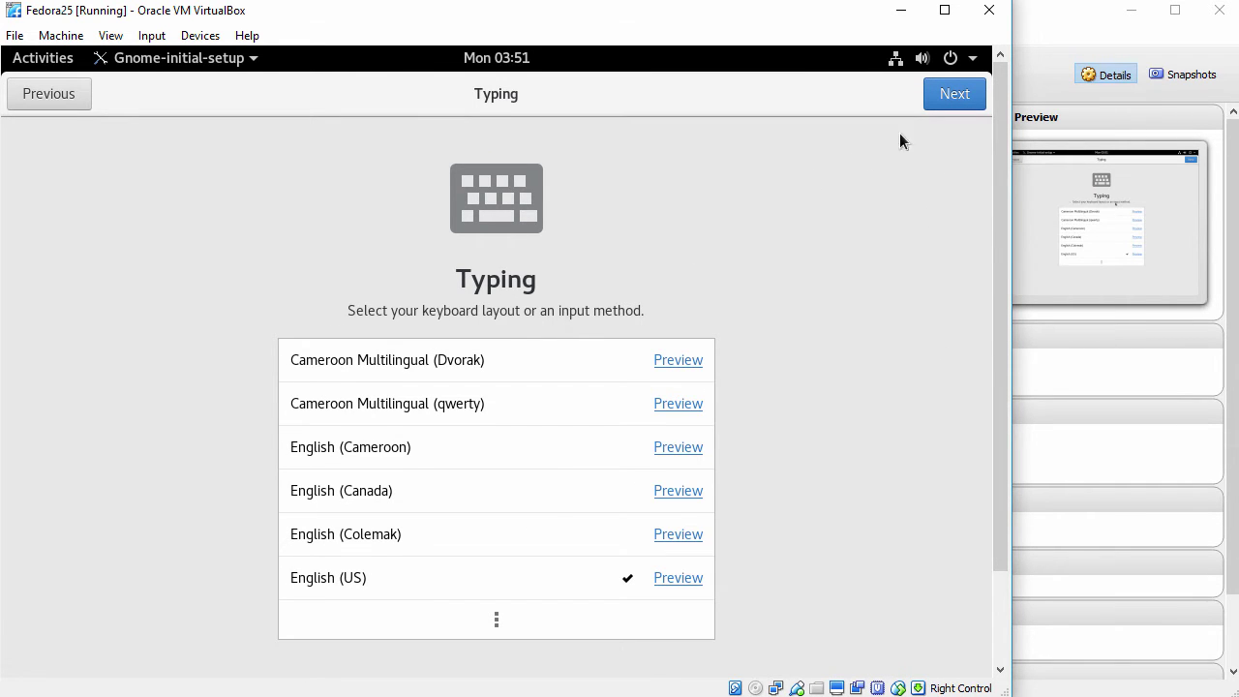
pyautogui.click(954, 97)
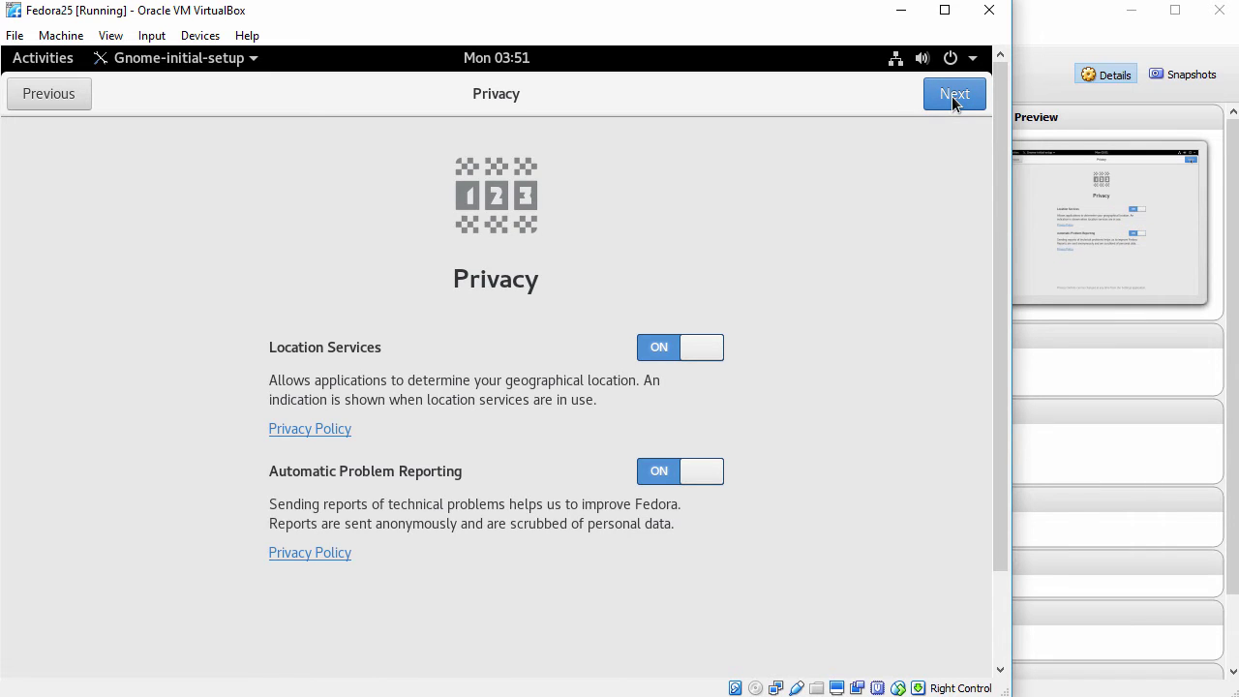
pyautogui.click(953, 97)
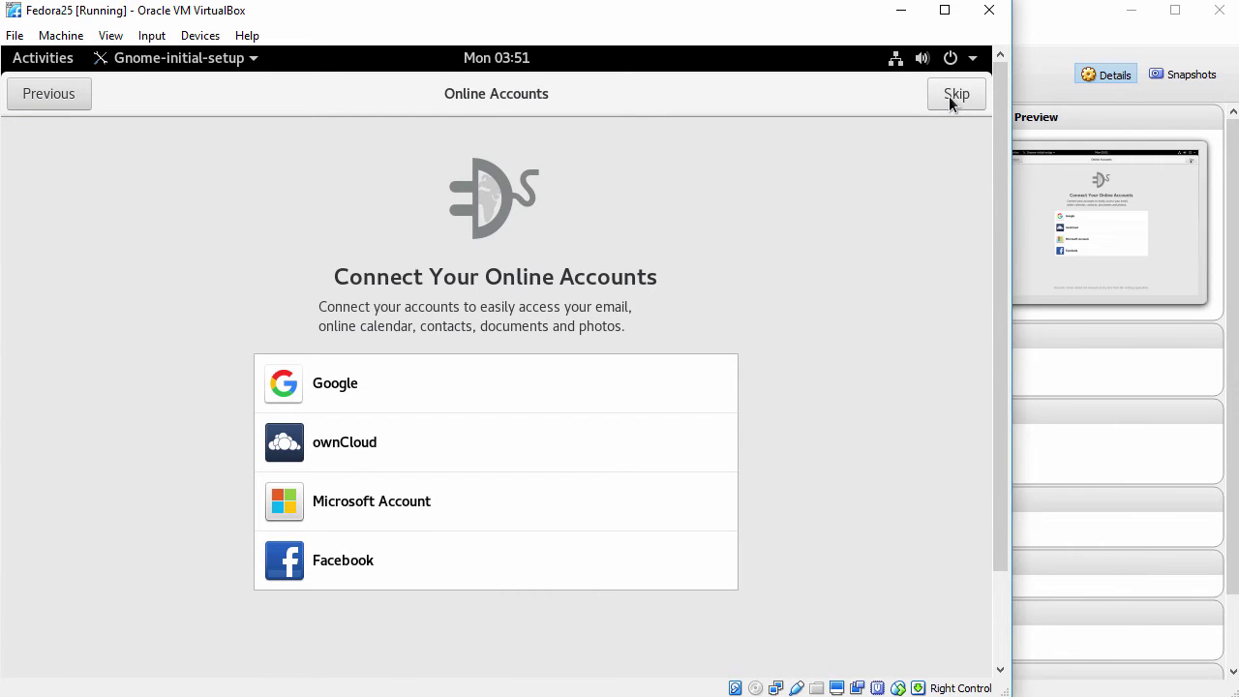
pyautogui.click(953, 95)
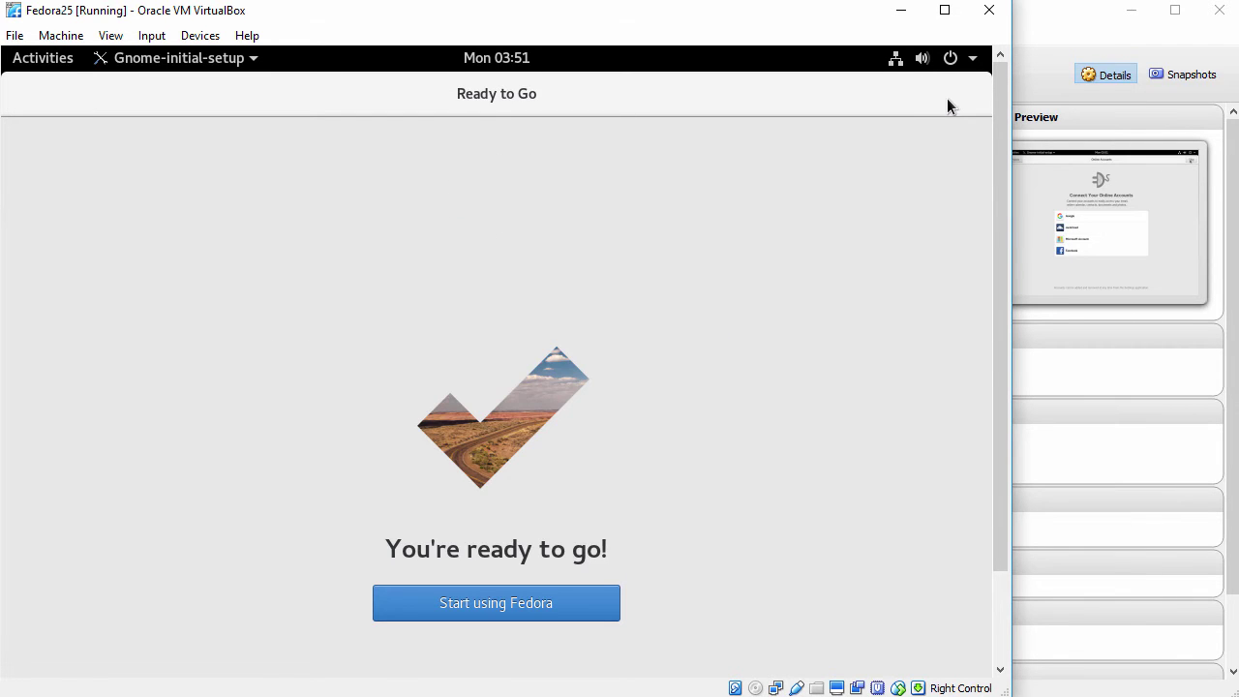
pyautogui.click(483, 591)
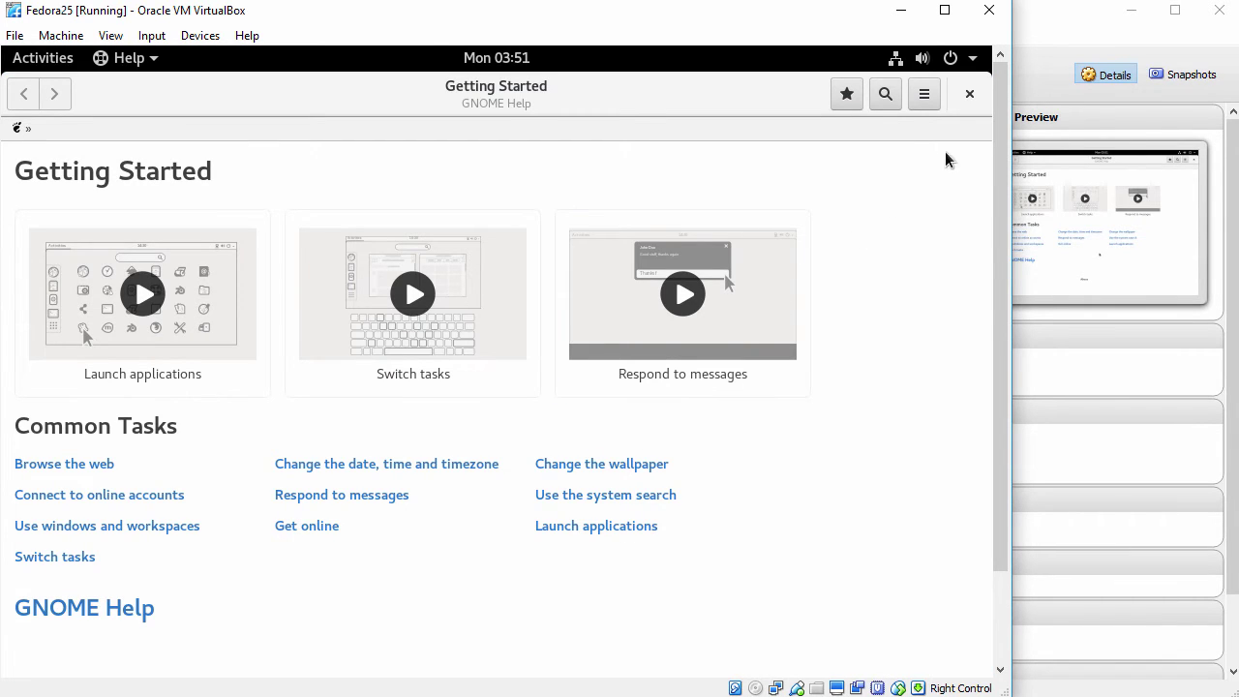
# Close Getting Started help, check the View menu, and search Activities for terminal.
pyautogui.click(969, 94)
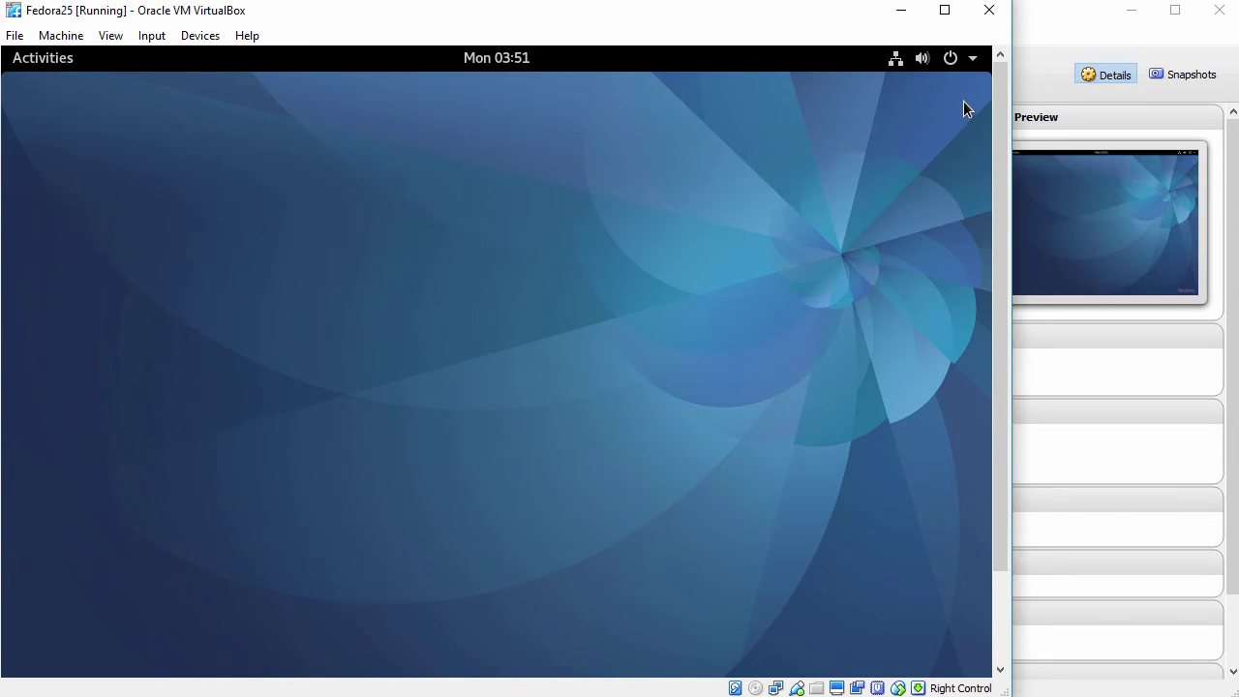
pyautogui.click(20, 60)
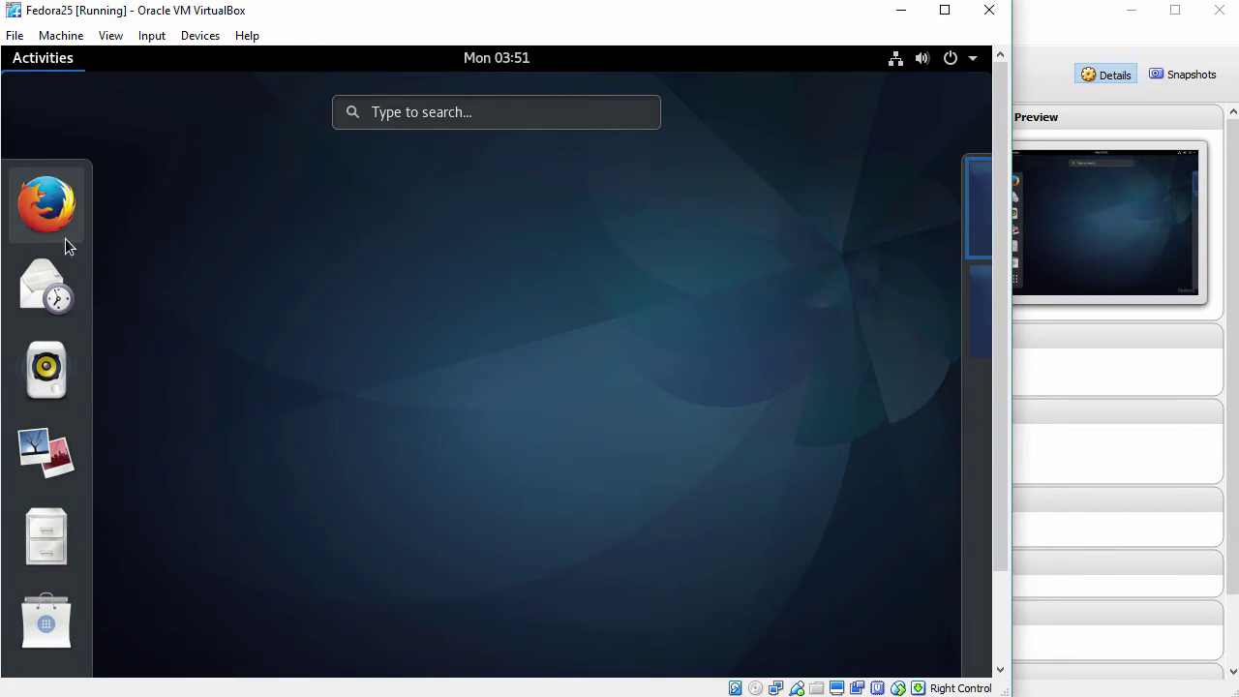
pyautogui.click(494, 387)
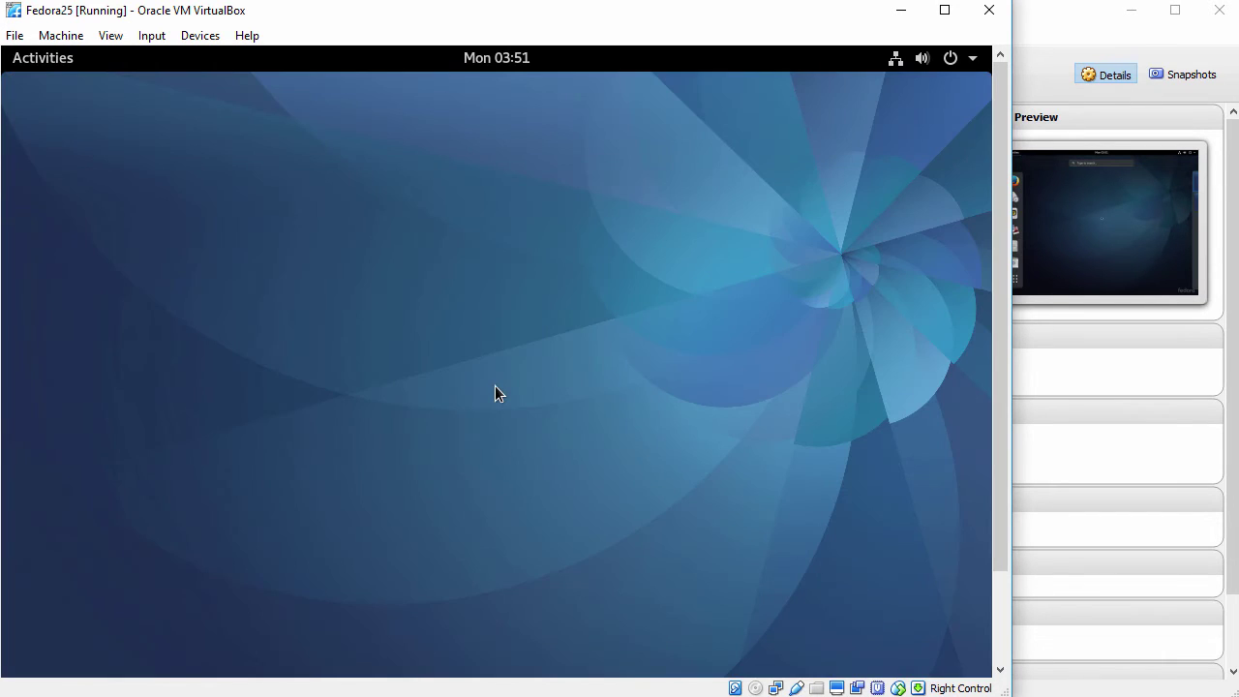
pyautogui.click(112, 40)
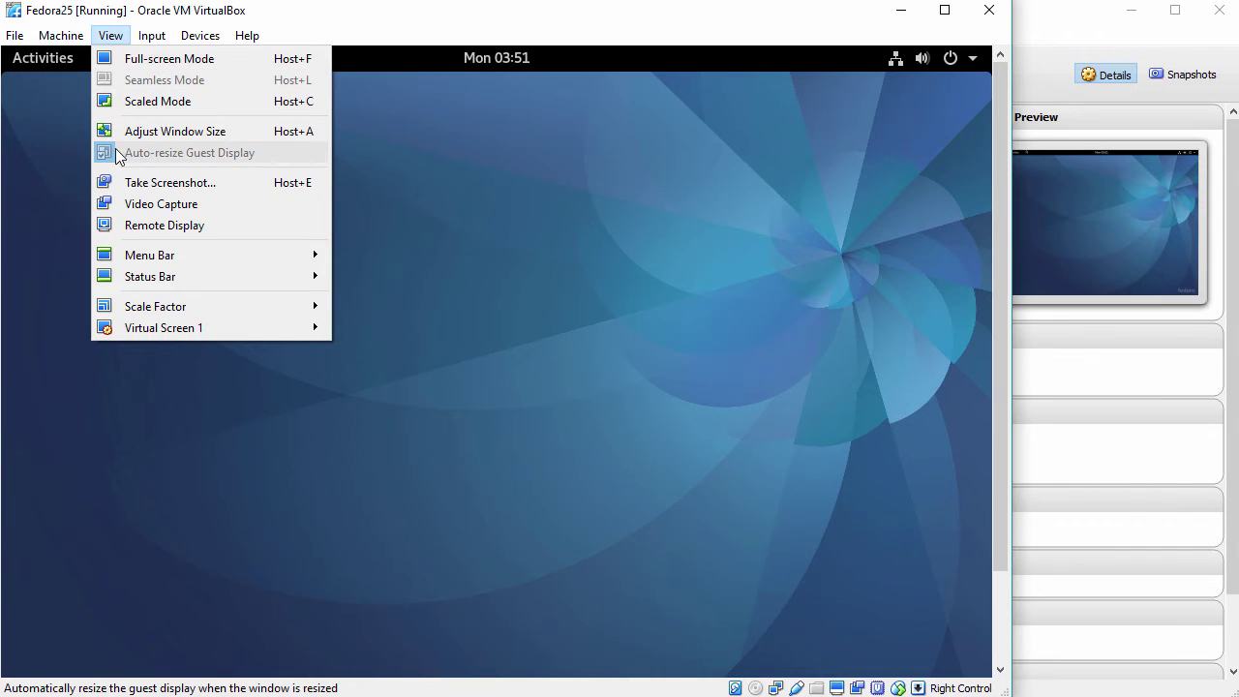
pyautogui.click(468, 337)
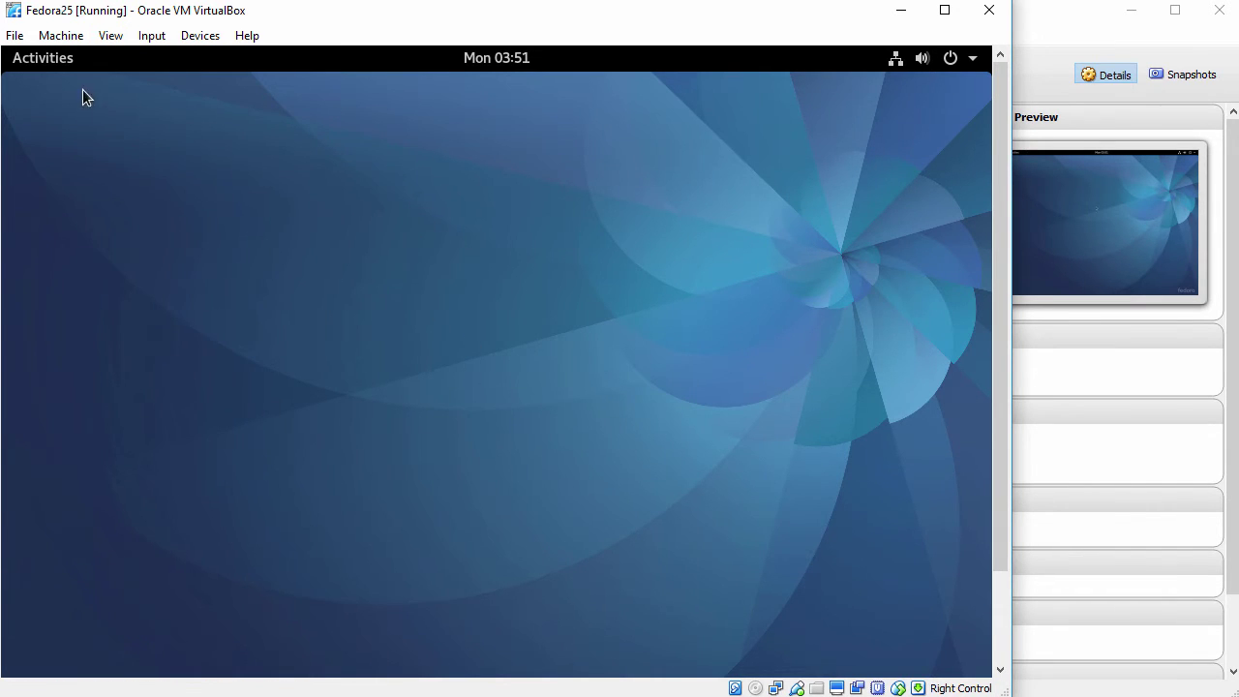
pyautogui.click(45, 59)
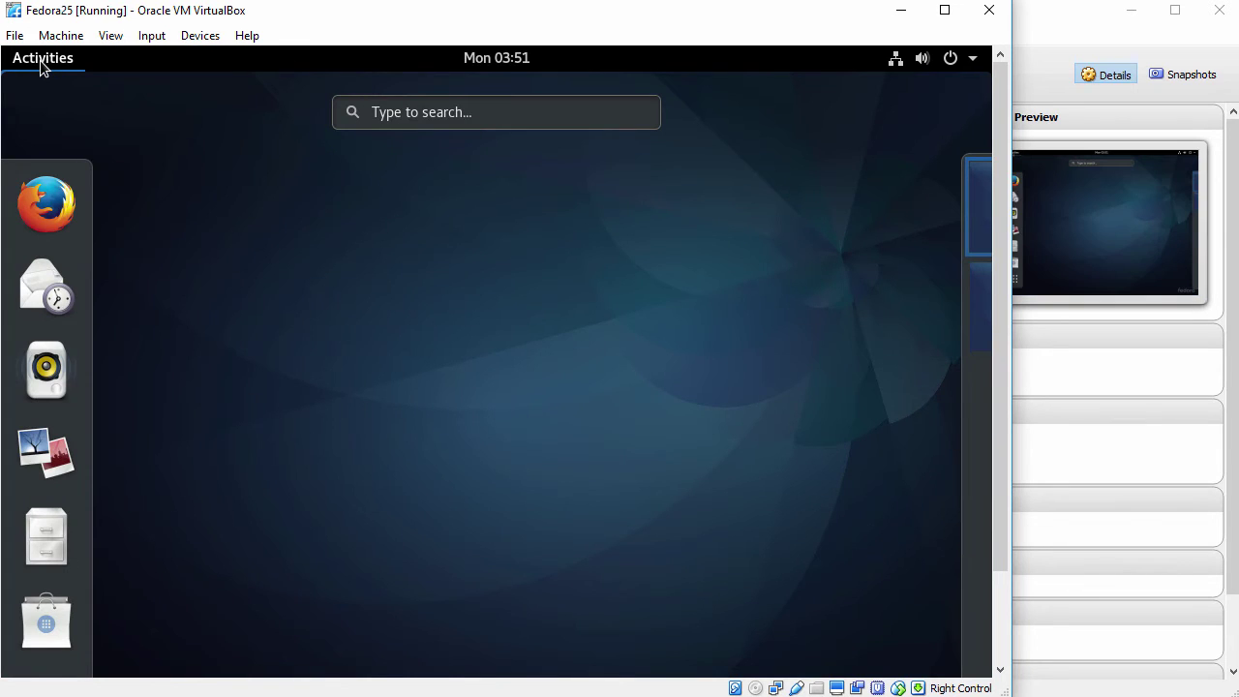
pyautogui.write('terminal')
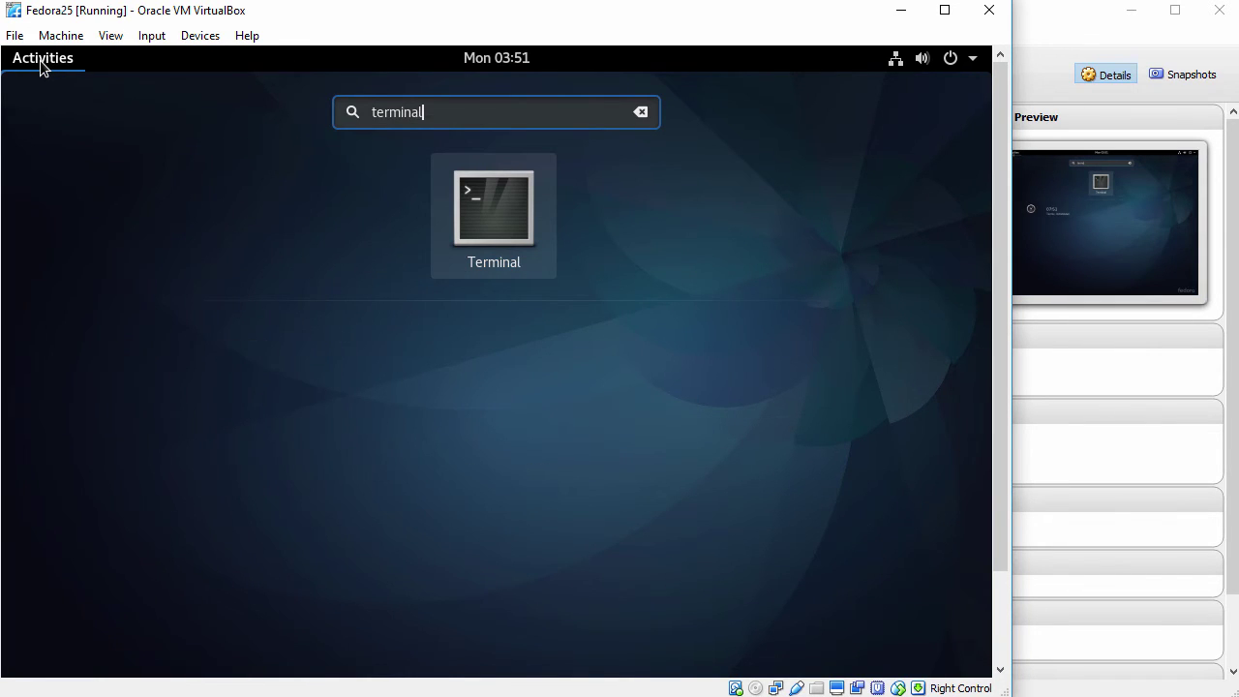
# Launch Terminal, enlarge its text twice, and move the window up and left.
pyautogui.click(478, 202)
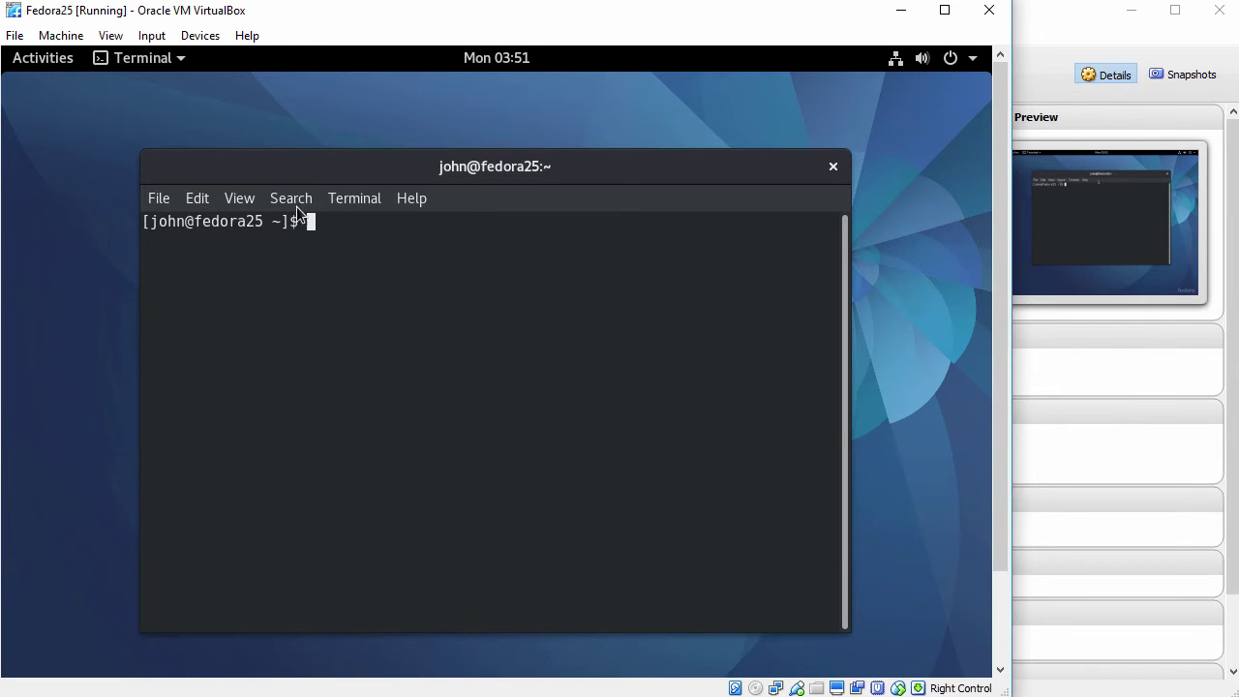
pyautogui.click(250, 203)
pyautogui.click(279, 288)
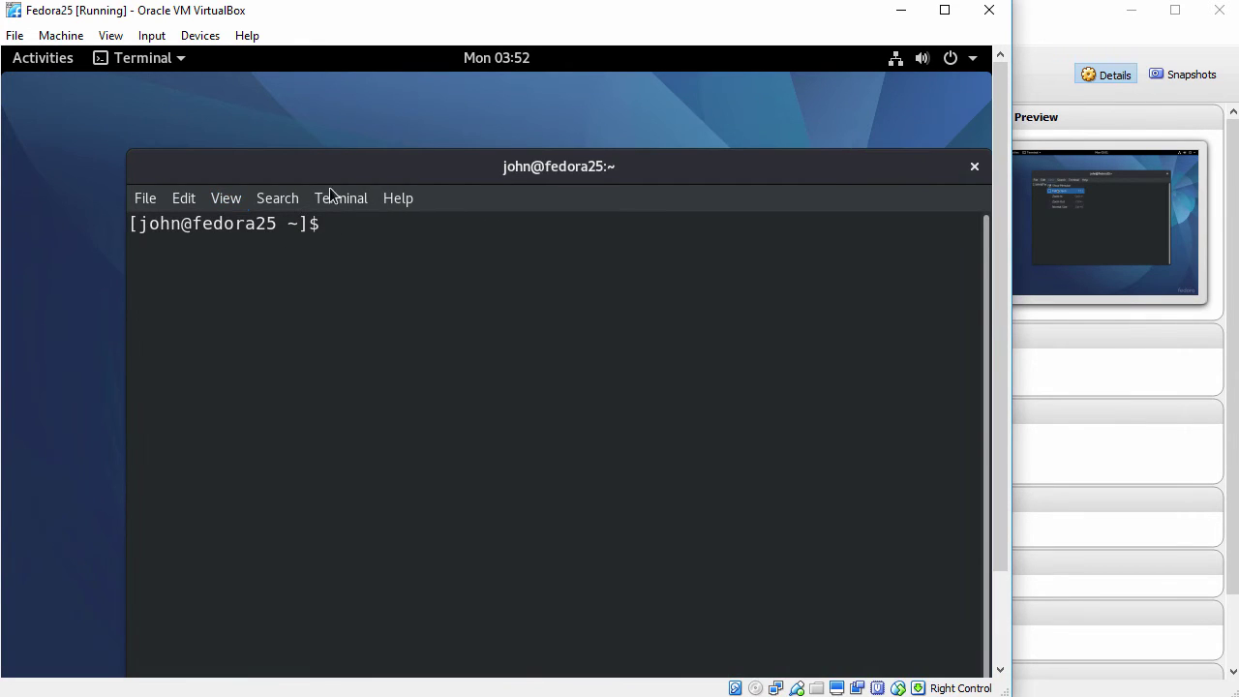
pyautogui.moveTo(335, 167); pyautogui.dragTo(237, 96)
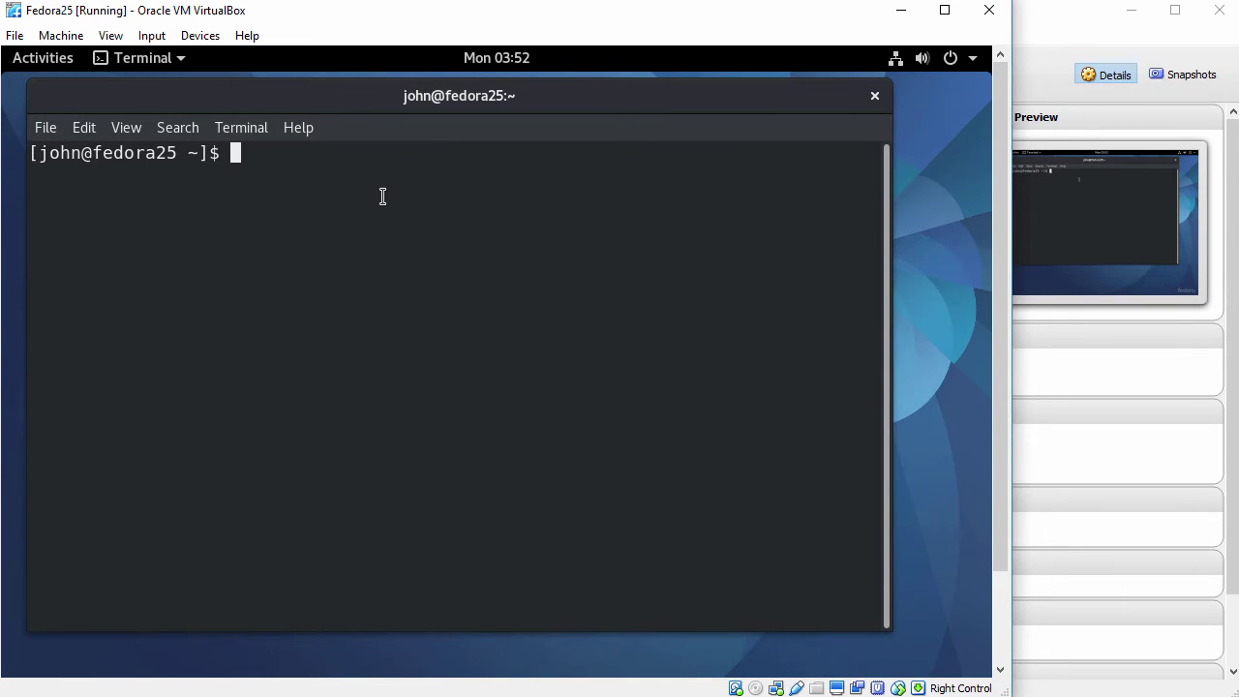
# Open a root shell with sudo bash, run whoami, cd to root's home, and clear.
pyautogui.write('sudo bash')
pyautogui.press('Return')
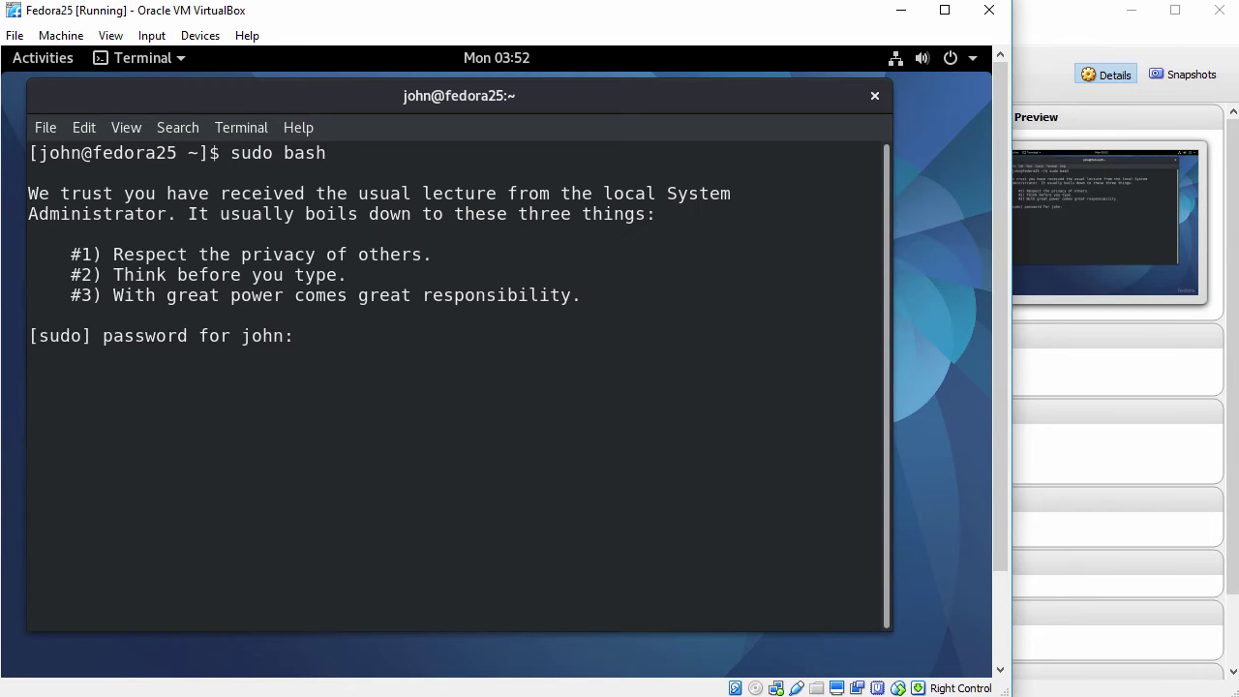
pyautogui.press('Return')
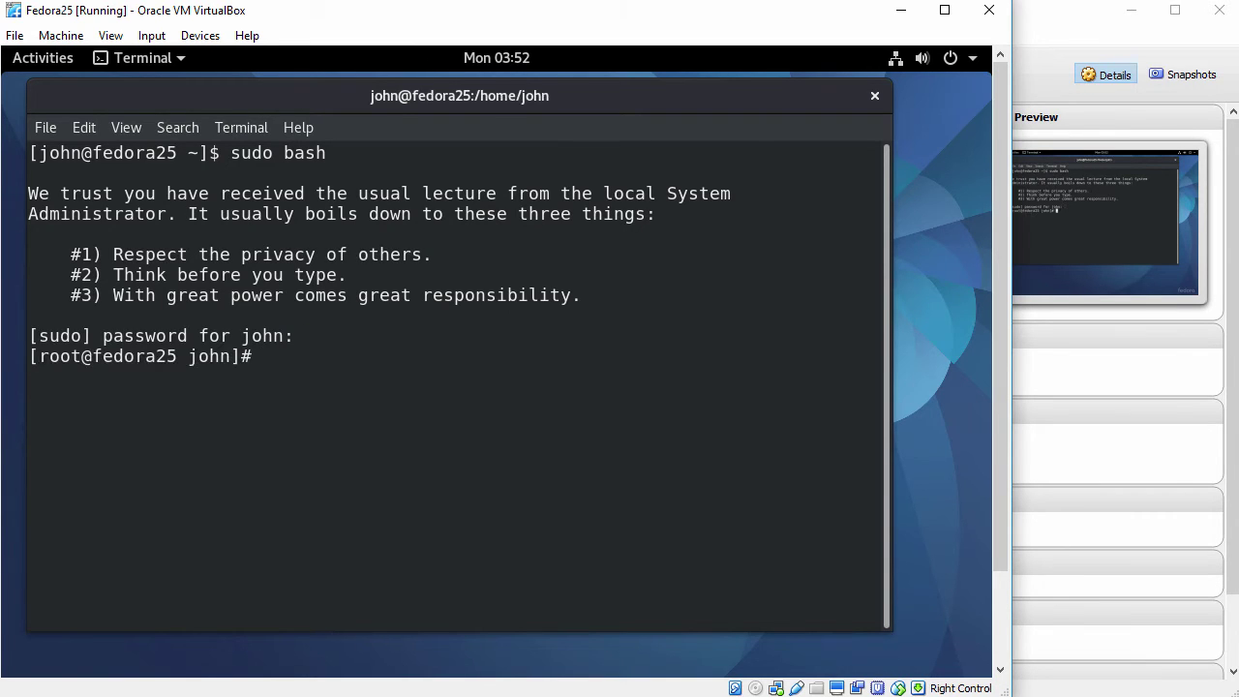
pyautogui.press('Return')
pyautogui.write('whoami')
pyautogui.press('Return')
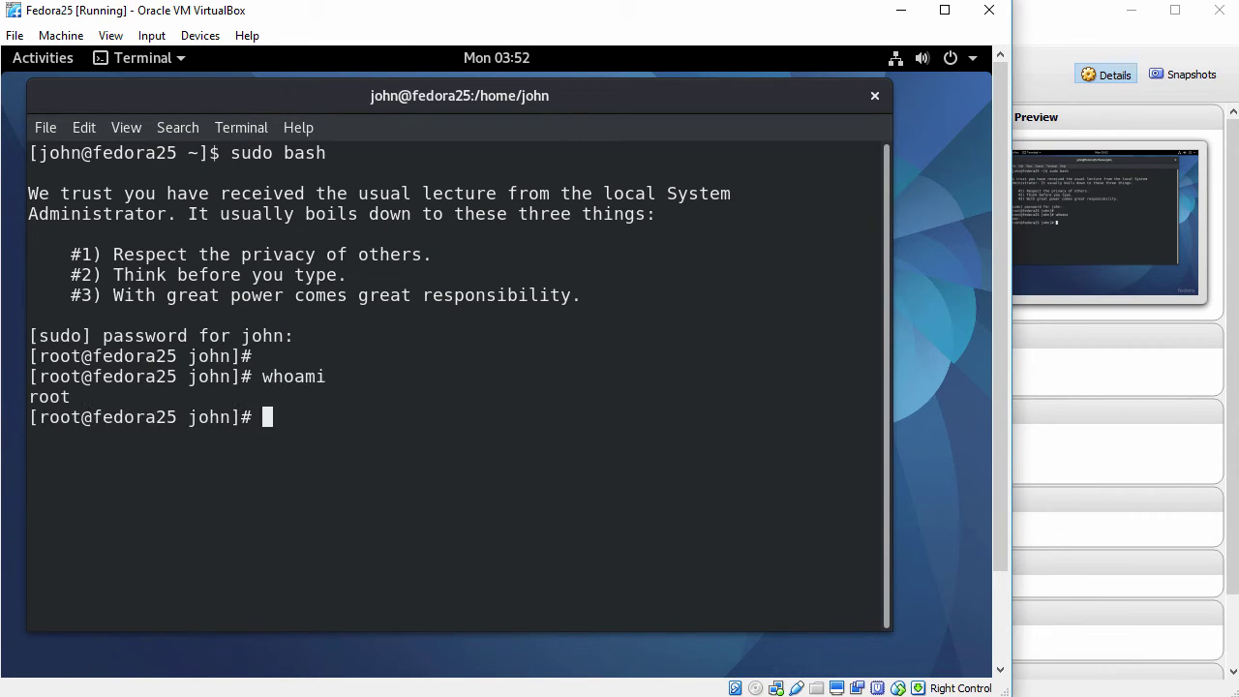
pyautogui.write('cd')
pyautogui.press('Return')
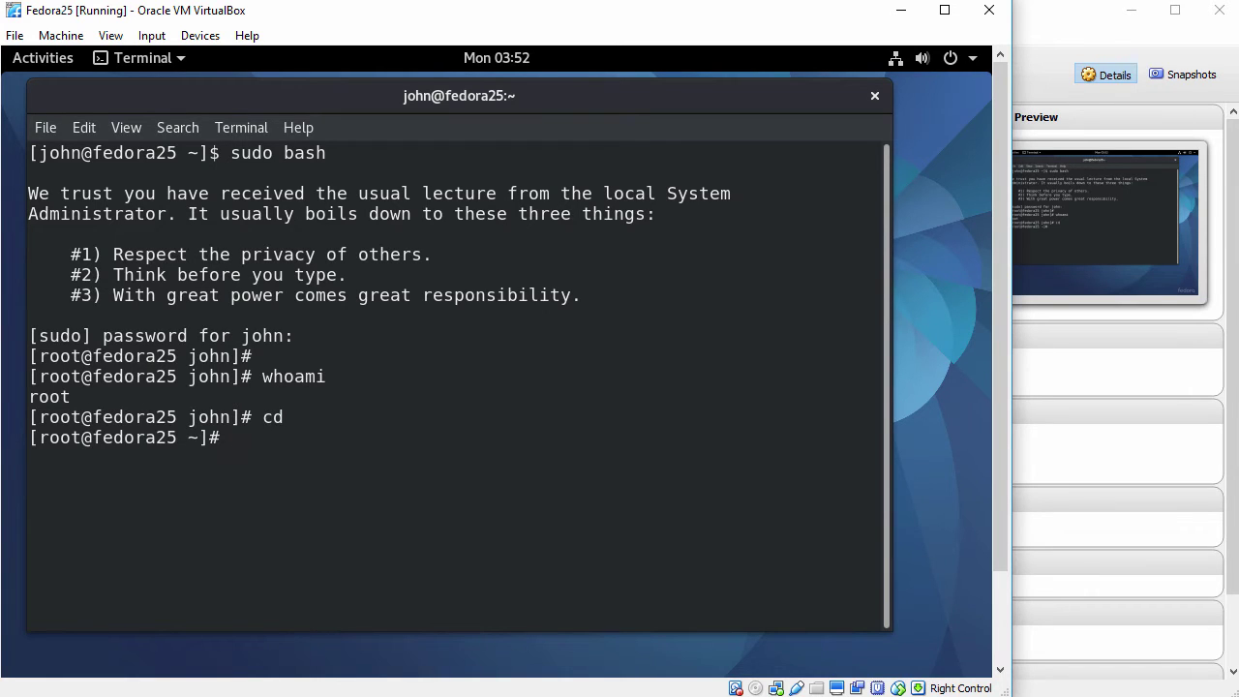
pyautogui.write('clear')
pyautogui.press('Return')
pyautogui.press('Return')
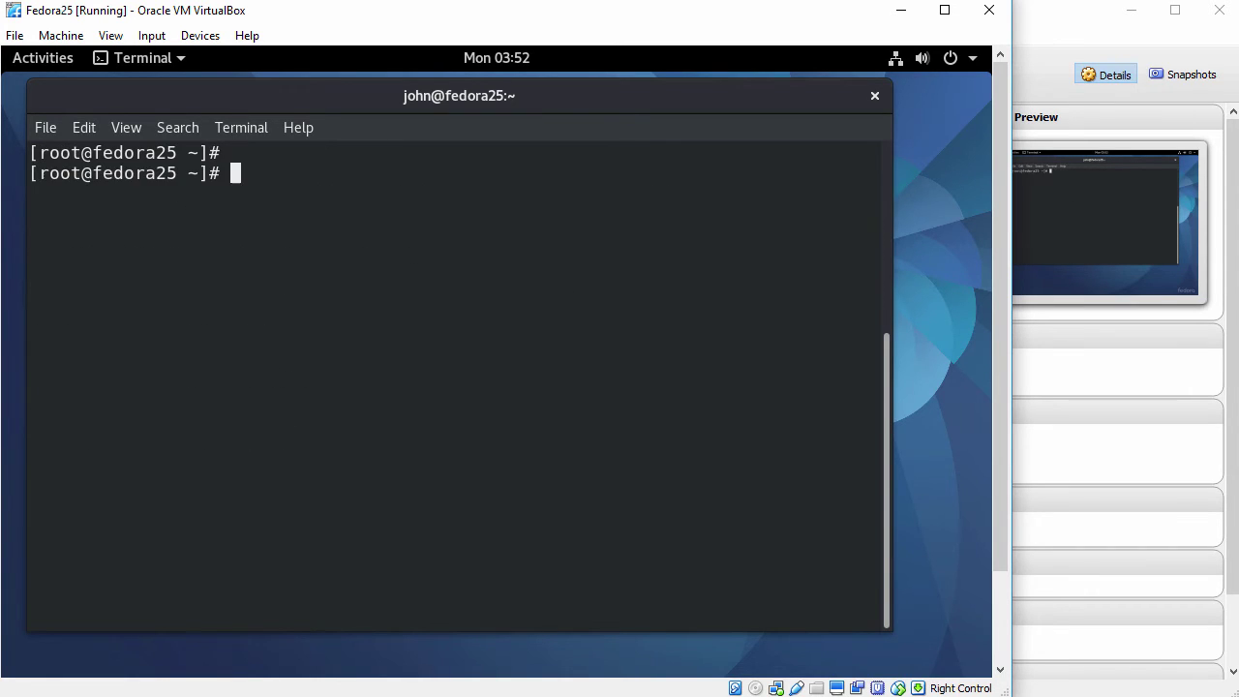
pyautogui.write('ping -c')
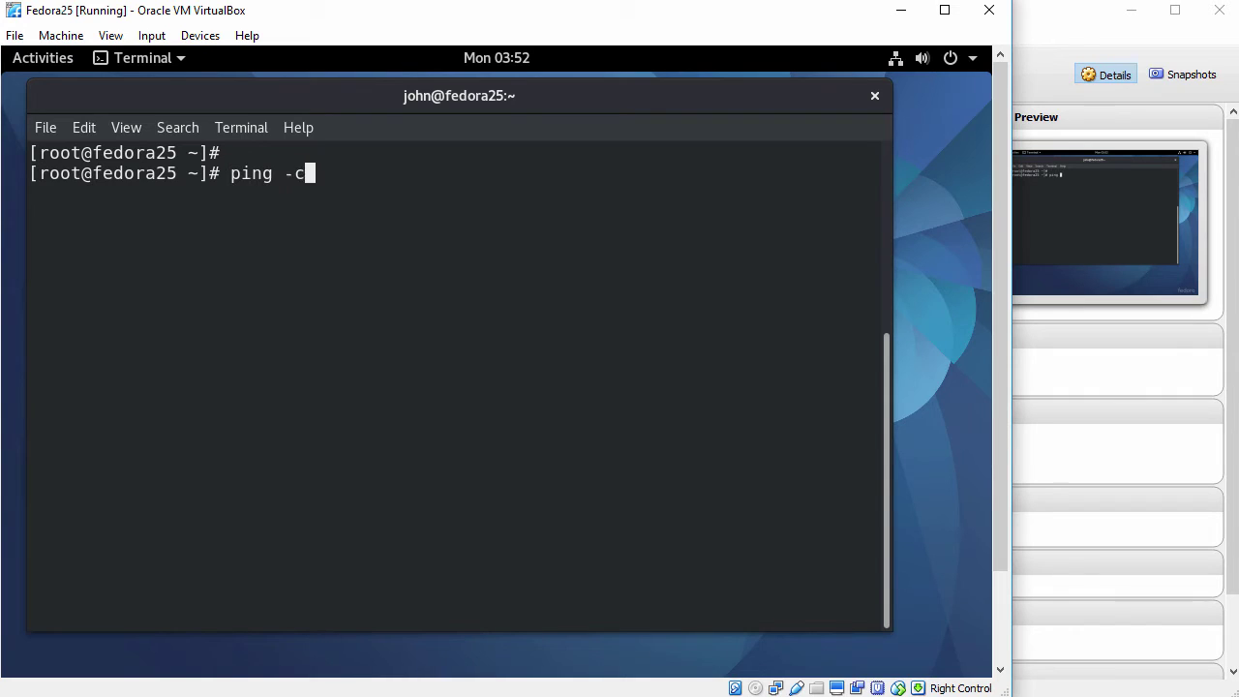
pyautogui.write(' 3 www.google.com')
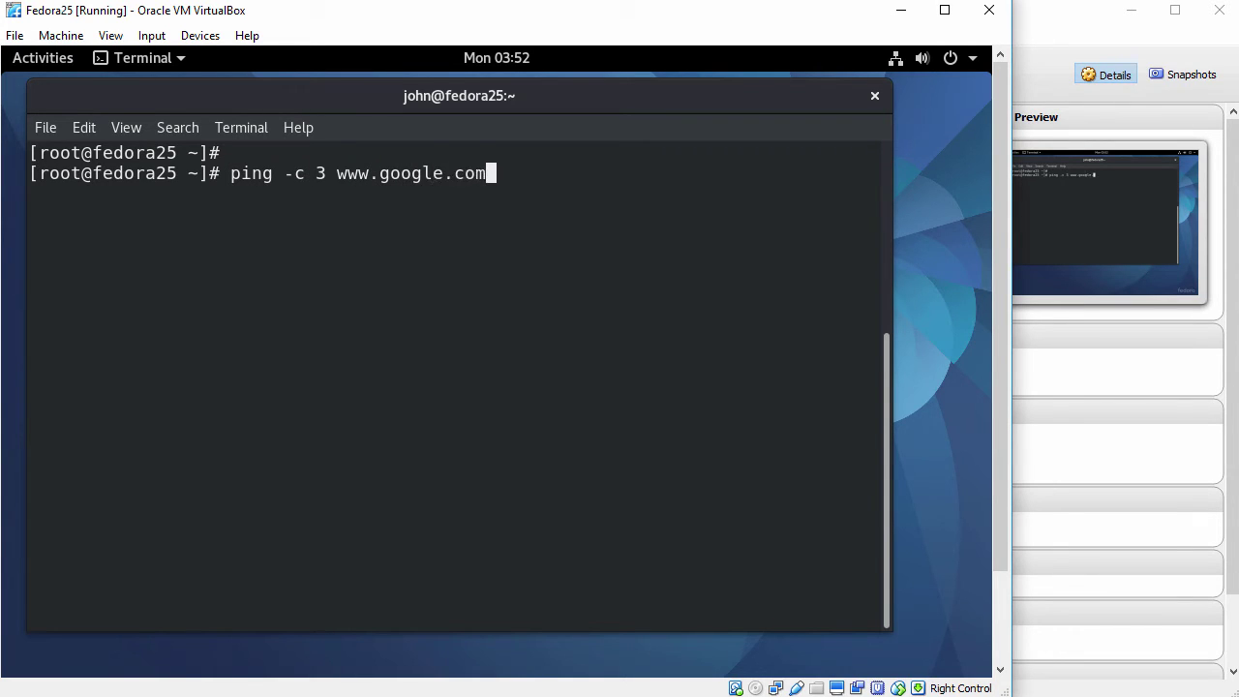
pyautogui.press('Return')
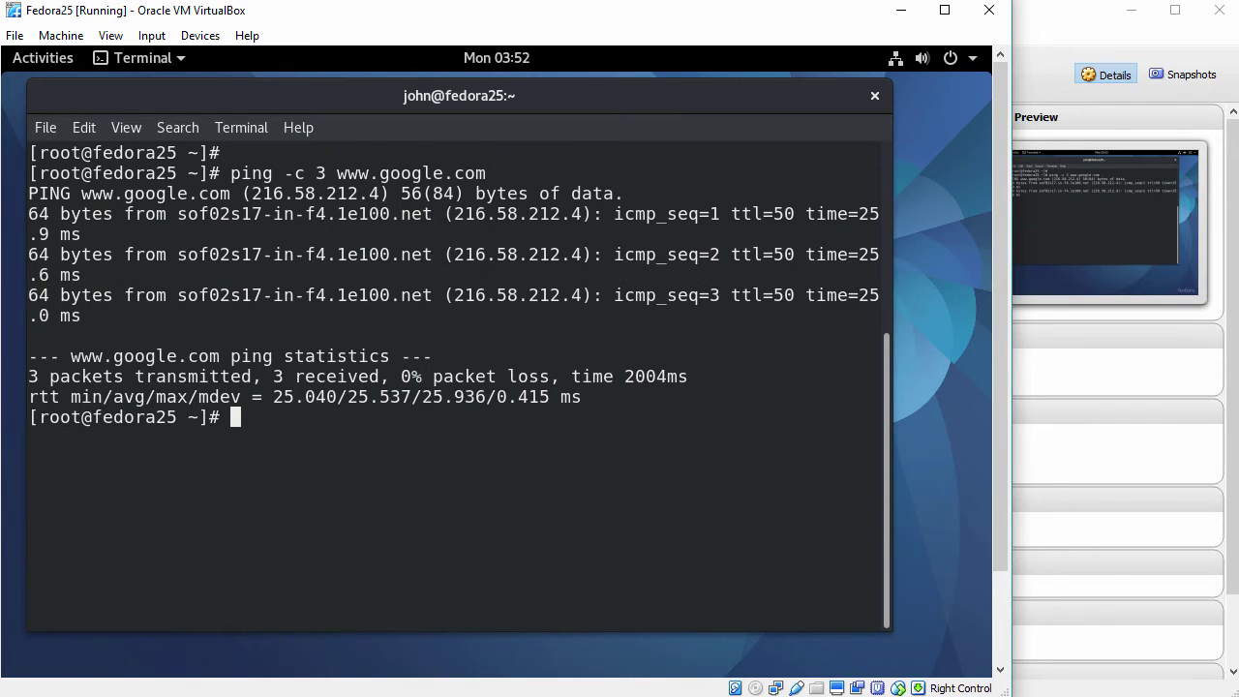
pyautogui.press('Return')
pyautogui.write('clear')
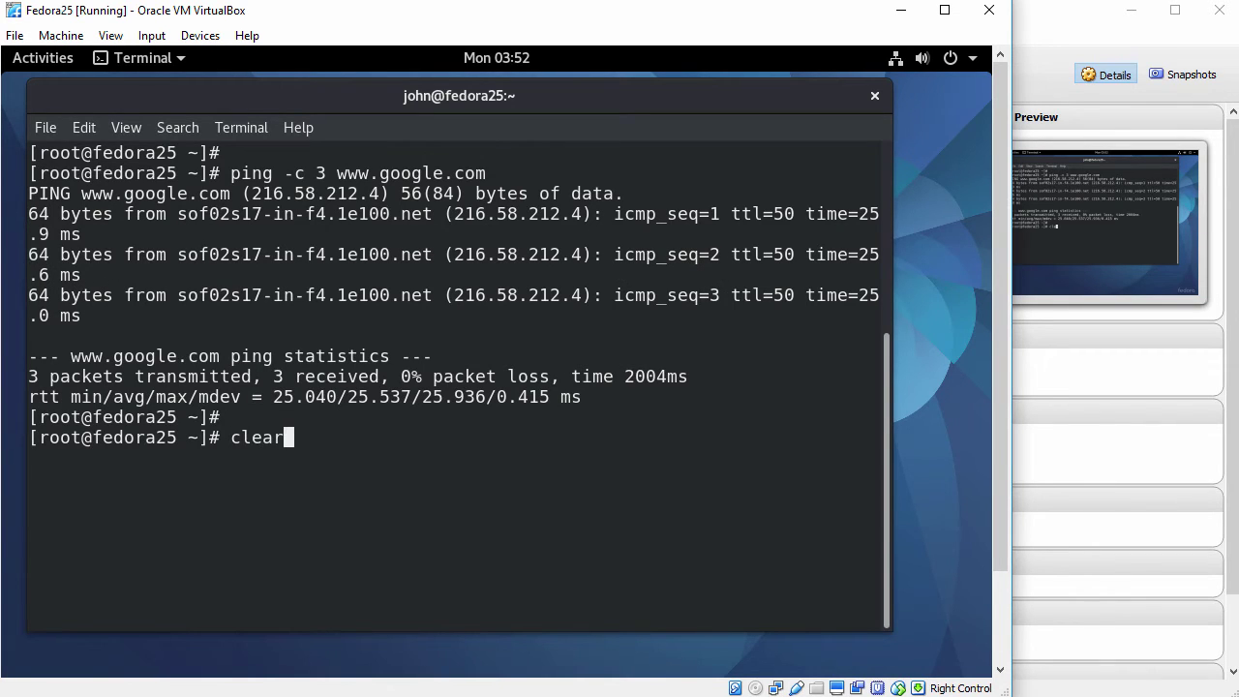
pyautogui.press('Return')
pyautogui.press('Return')
pyautogui.write('dnf')
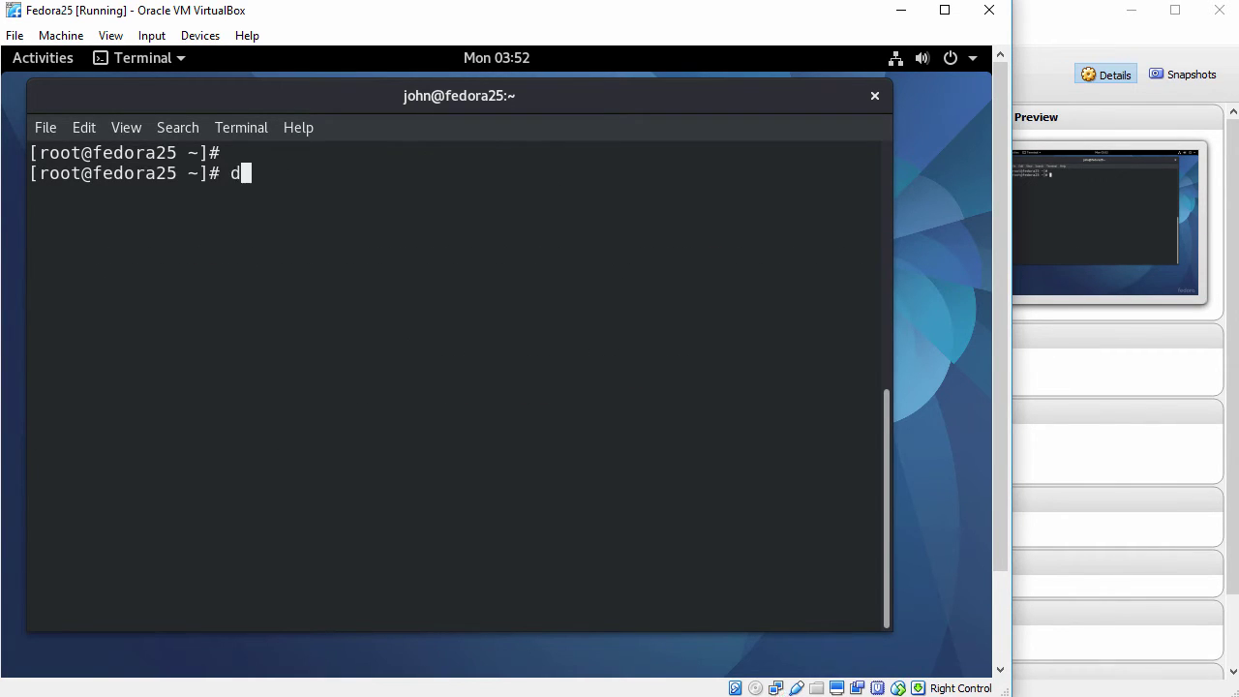
pyautogui.write(' list ')
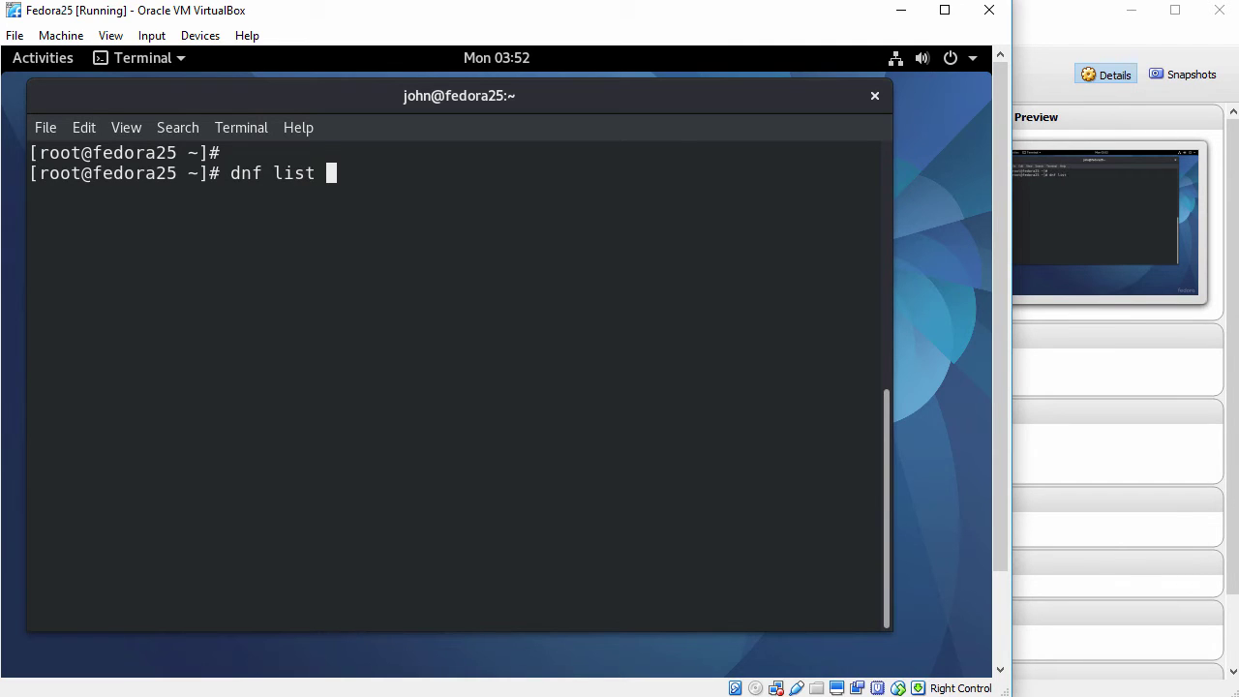
pyautogui.write('open-vm')
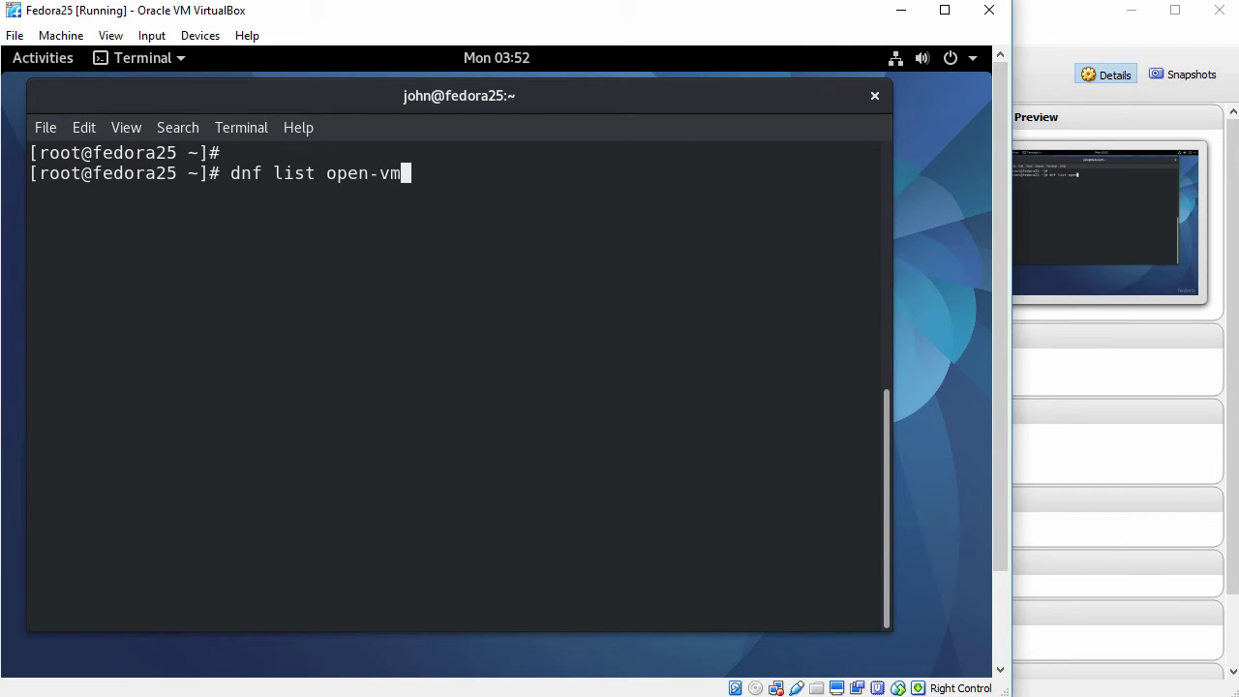
pyautogui.write('-tools')
# List open-vm-tools with dnf and highlight the installed 10.0.5-4.fc25 package entry.
pyautogui.press('Return')
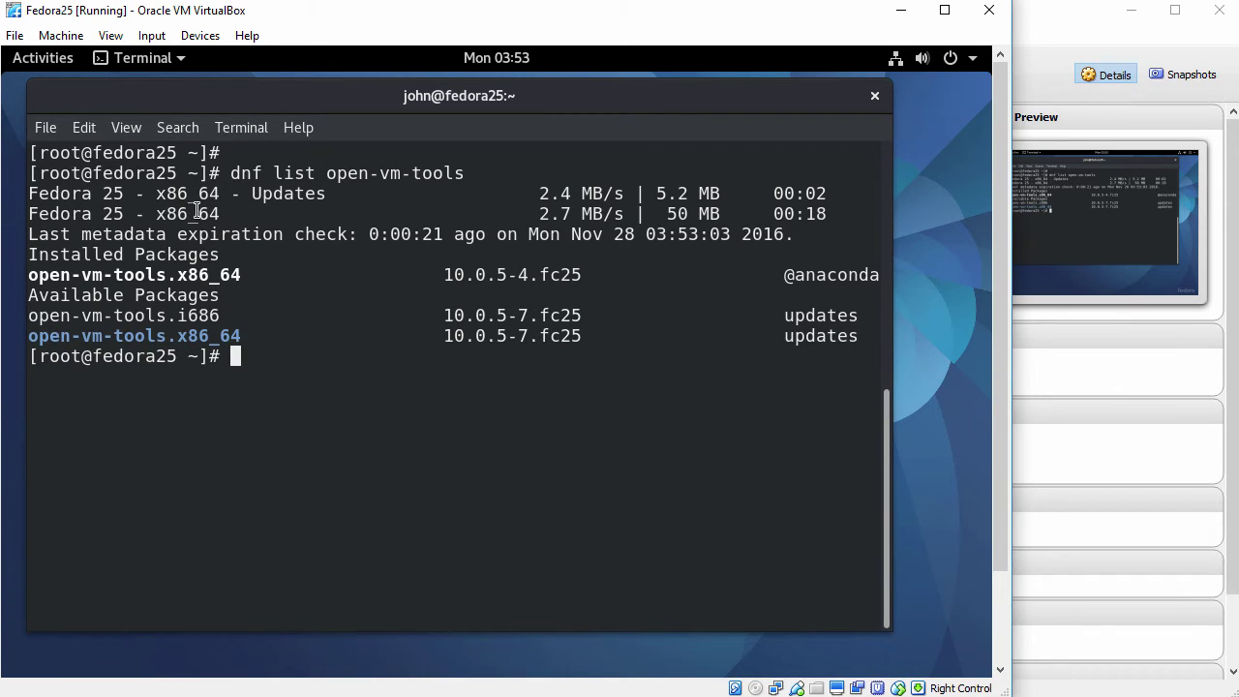
pyautogui.moveTo(29, 255); pyautogui.dragTo(223, 262)
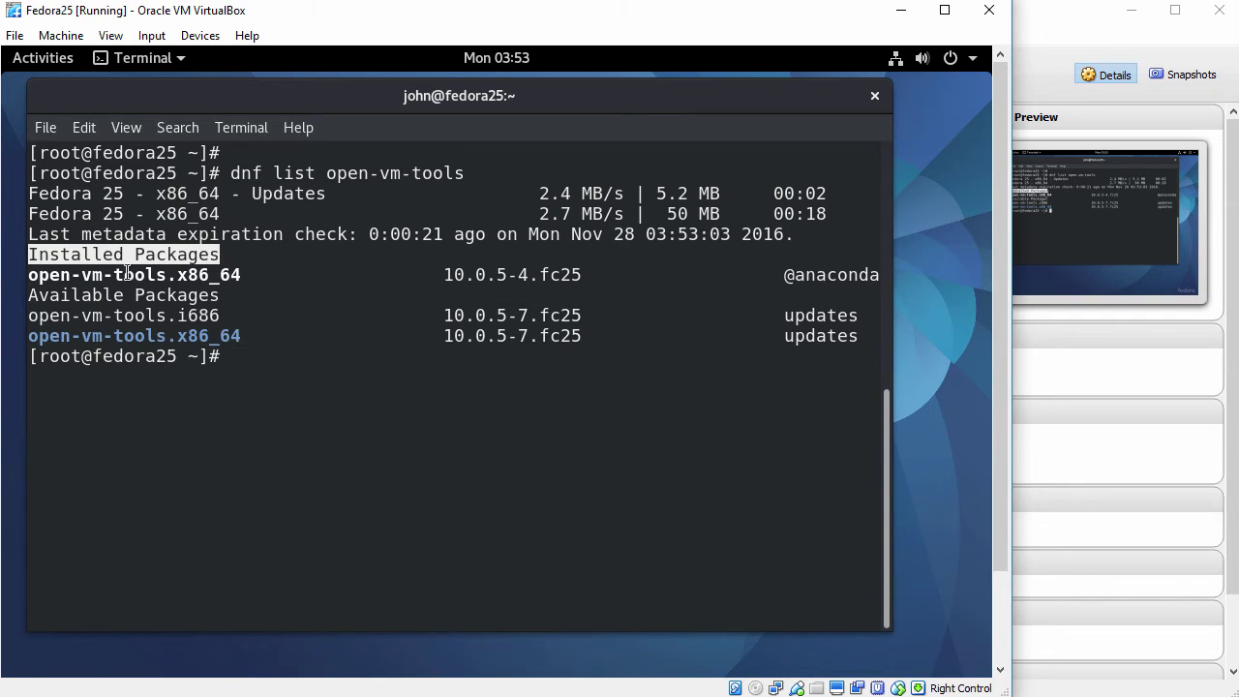
pyautogui.moveTo(30, 276); pyautogui.dragTo(244, 275)
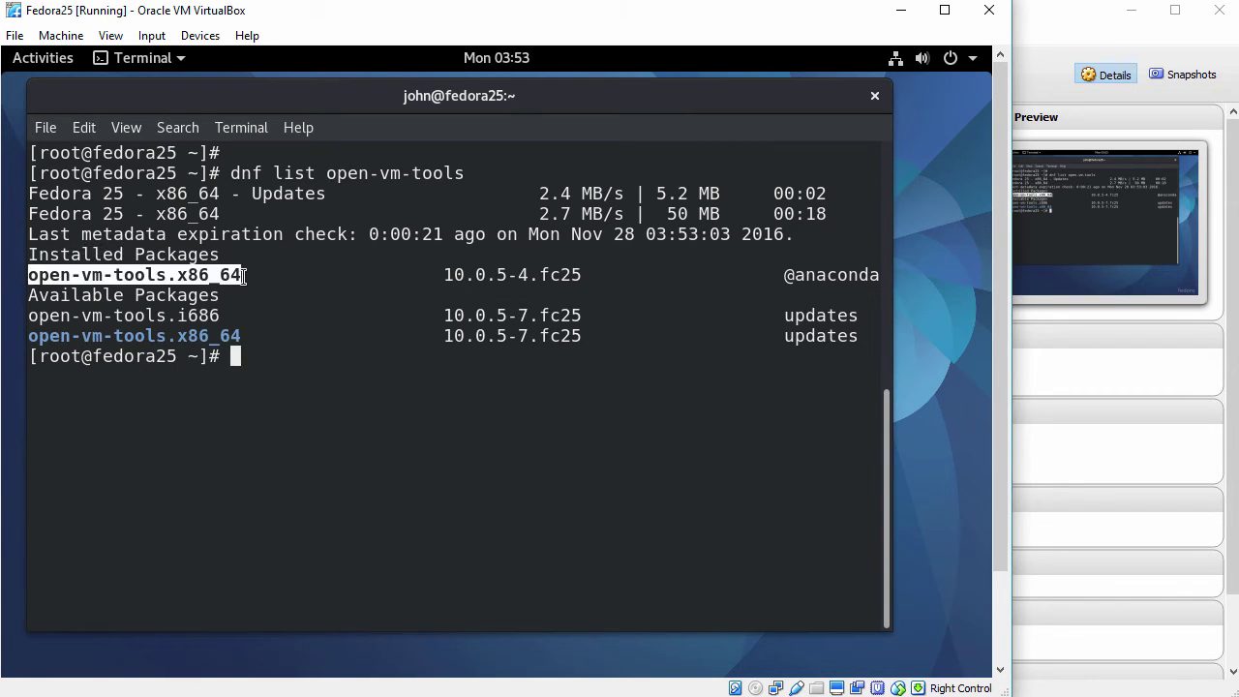
pyautogui.click(294, 280)
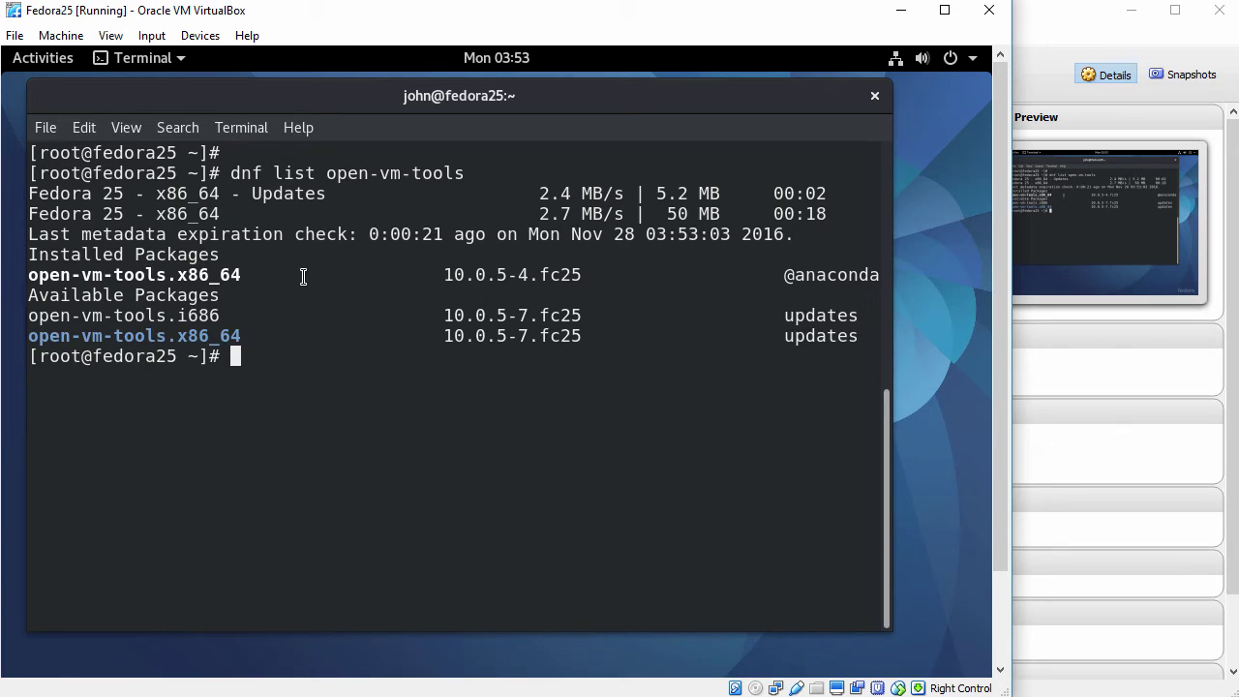
pyautogui.press('Return')
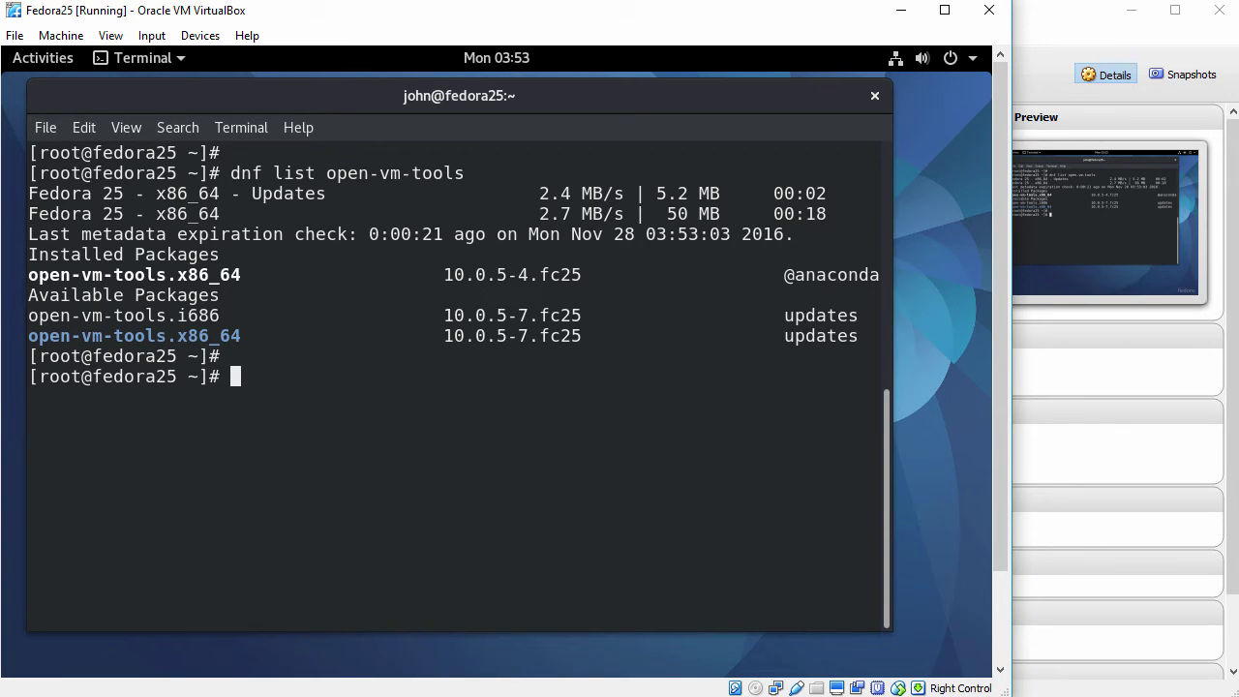
# Run dnf remove open-vm-tools and confirm removing all 7 dependent packages.
pyautogui.write('dnf remove ')
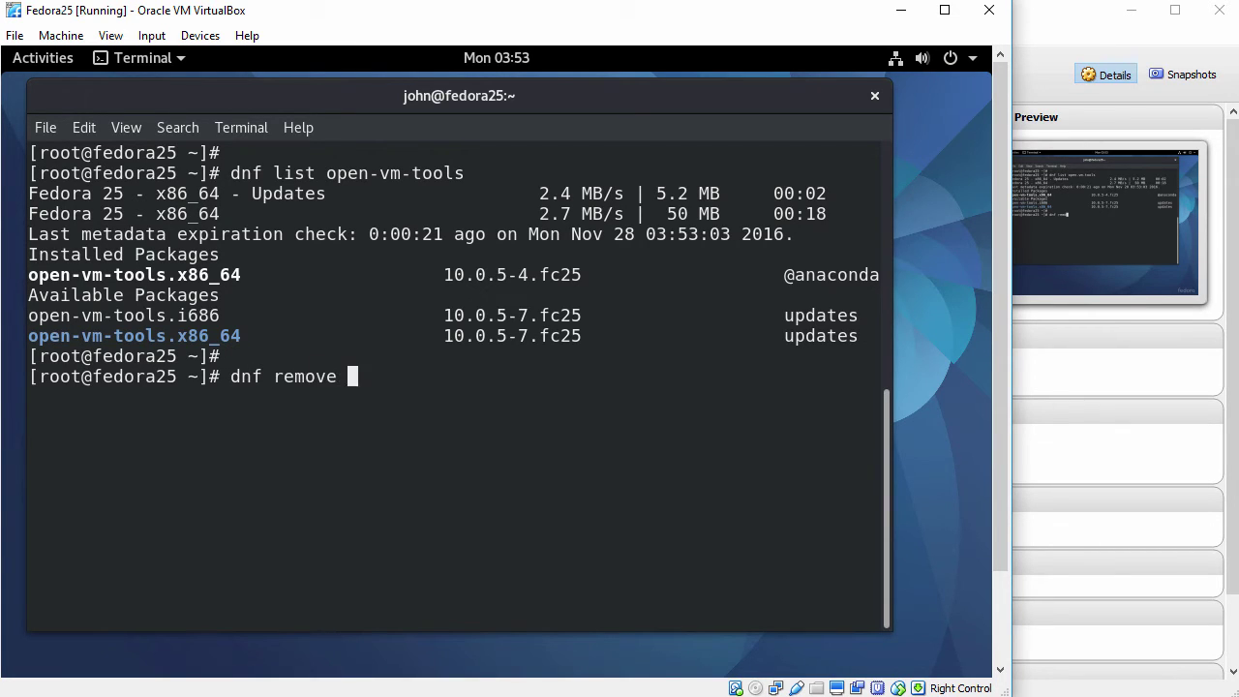
pyautogui.write('open-vm-tools')
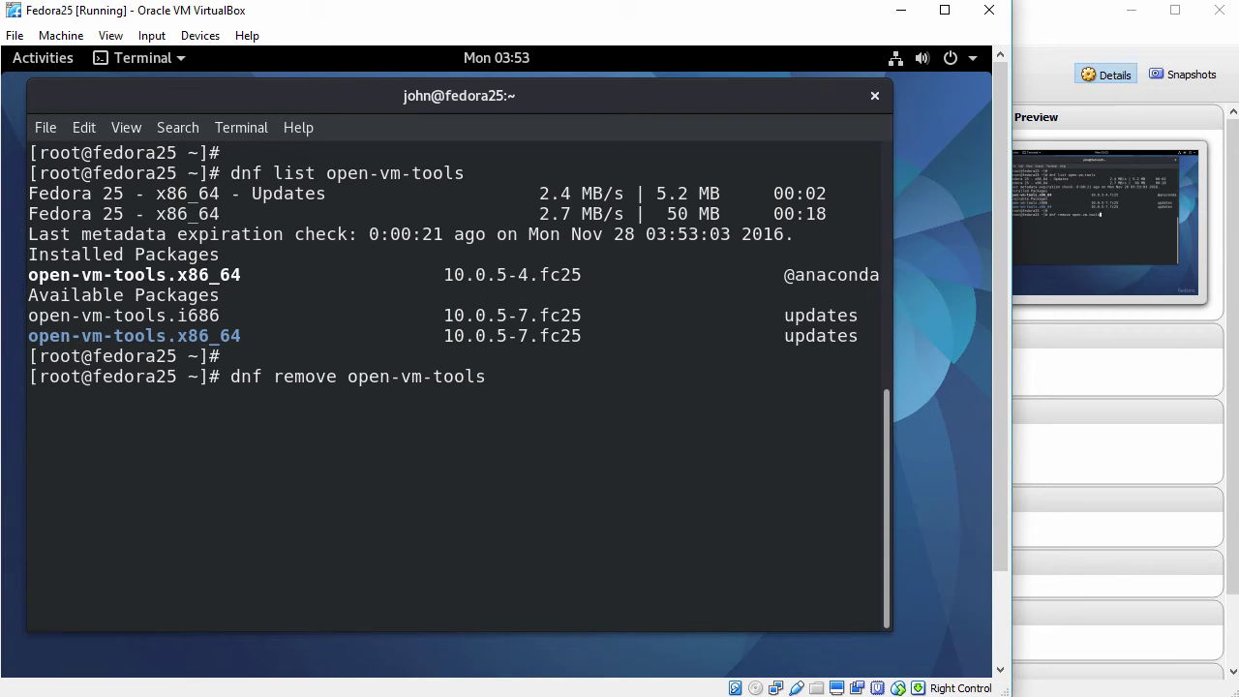
pyautogui.press('Return')
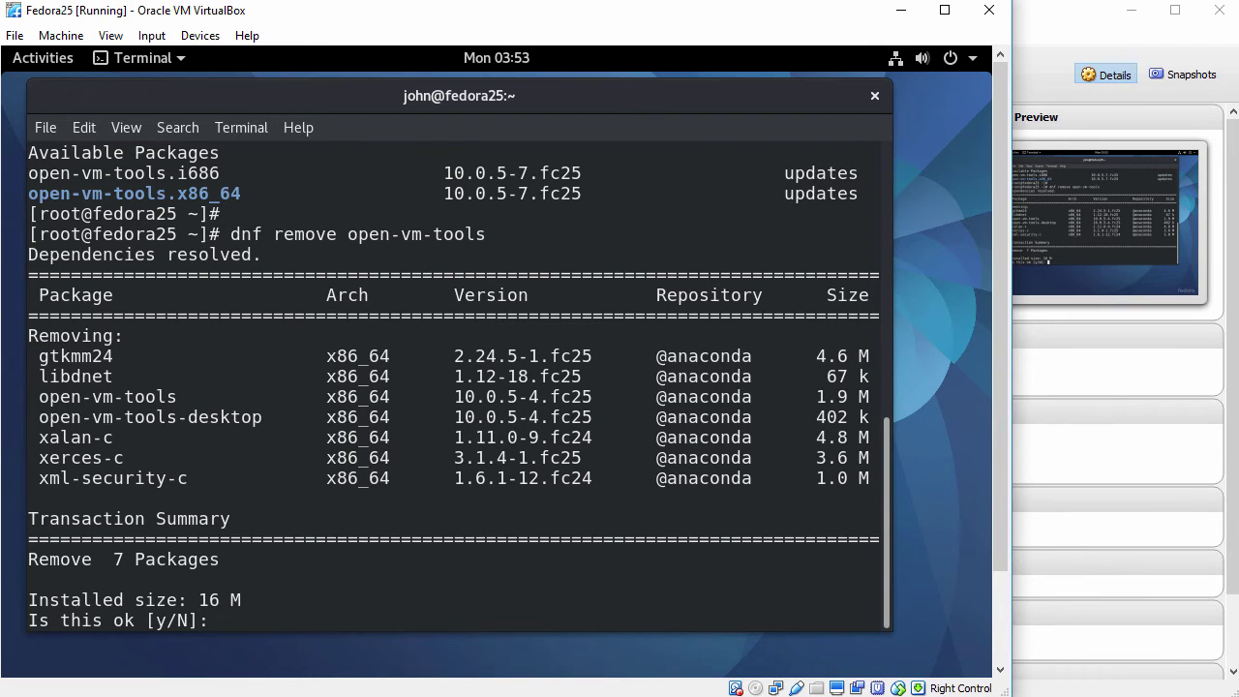
pyautogui.write('y')
pyautogui.press('Return')
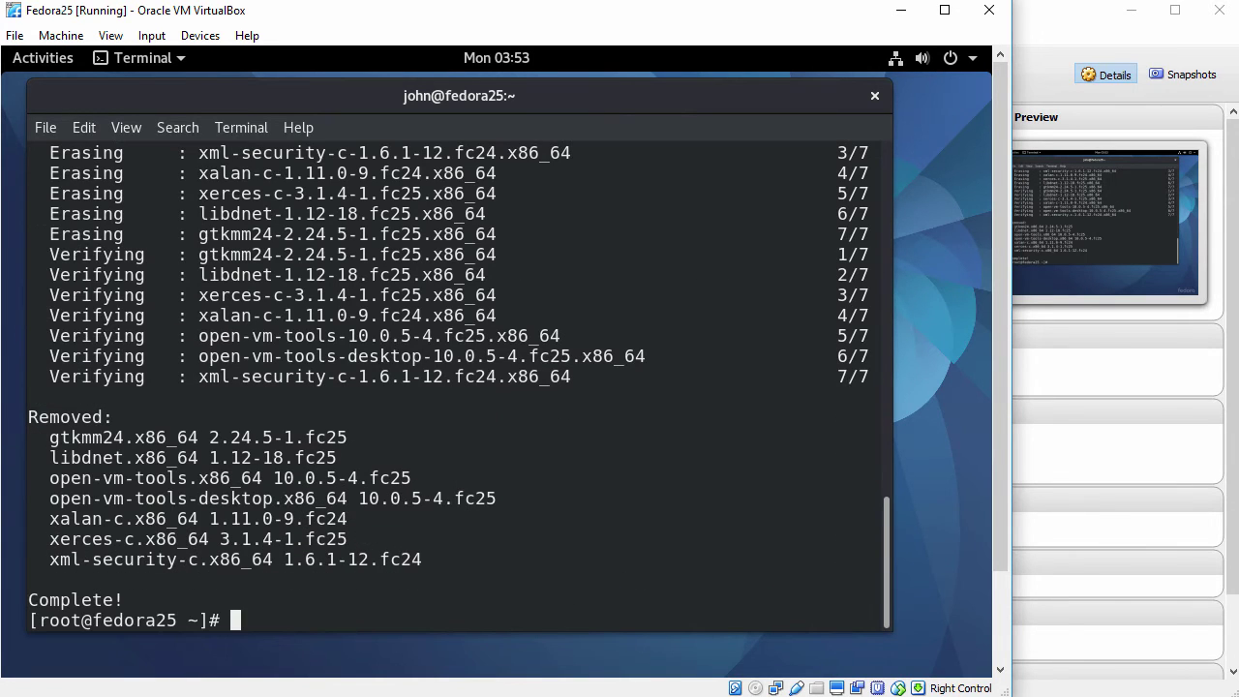
pyautogui.press('Return')
# Clear the terminal and run dnf install gcc make.
pyautogui.write('clear')
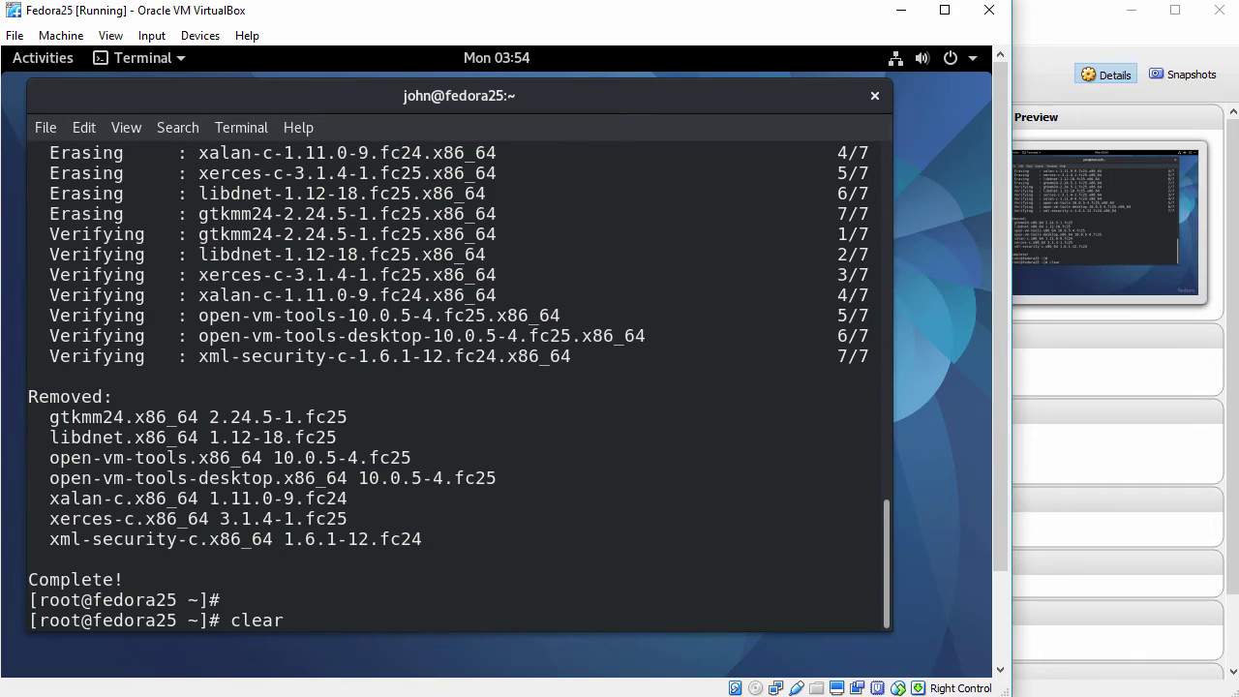
pyautogui.press('Return')
pyautogui.press('Return')
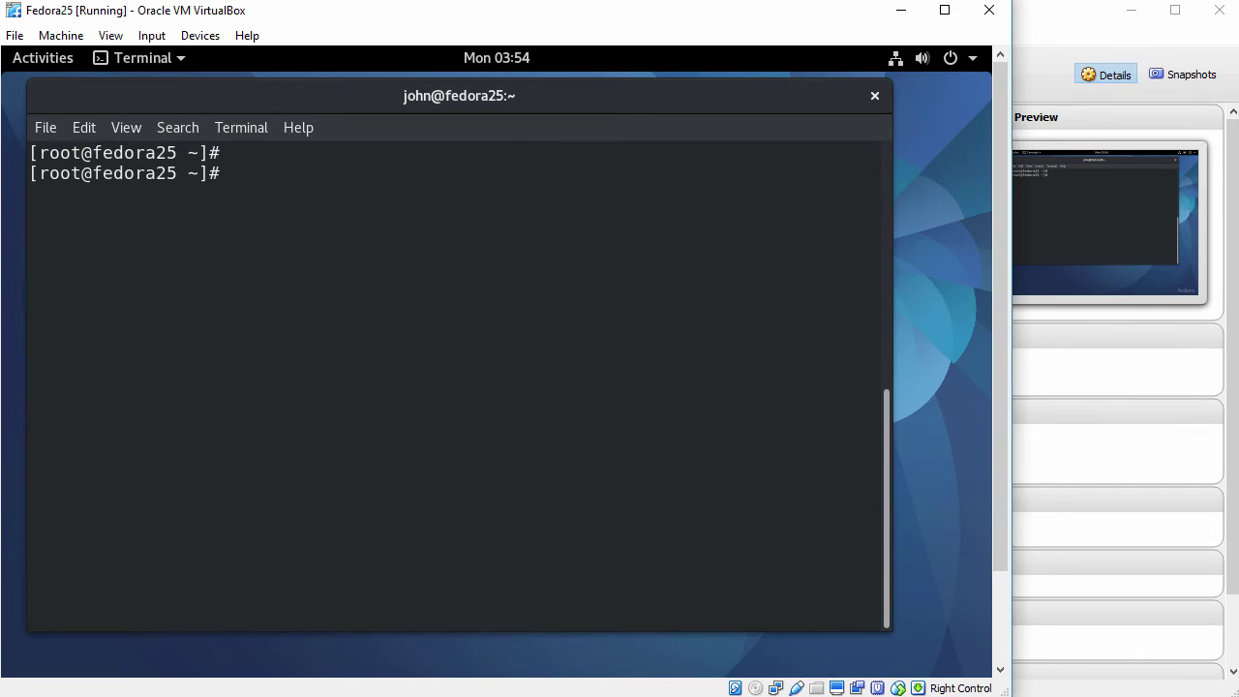
pyautogui.write('dnf instal')
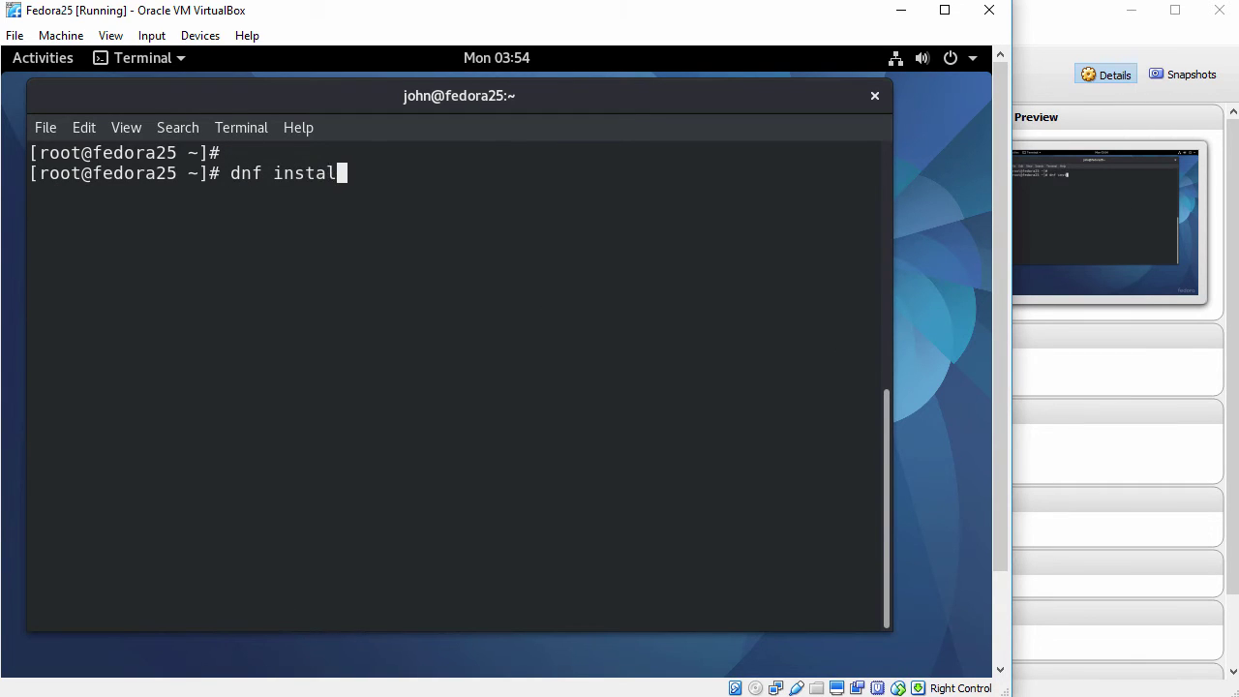
pyautogui.write('l gcc make')
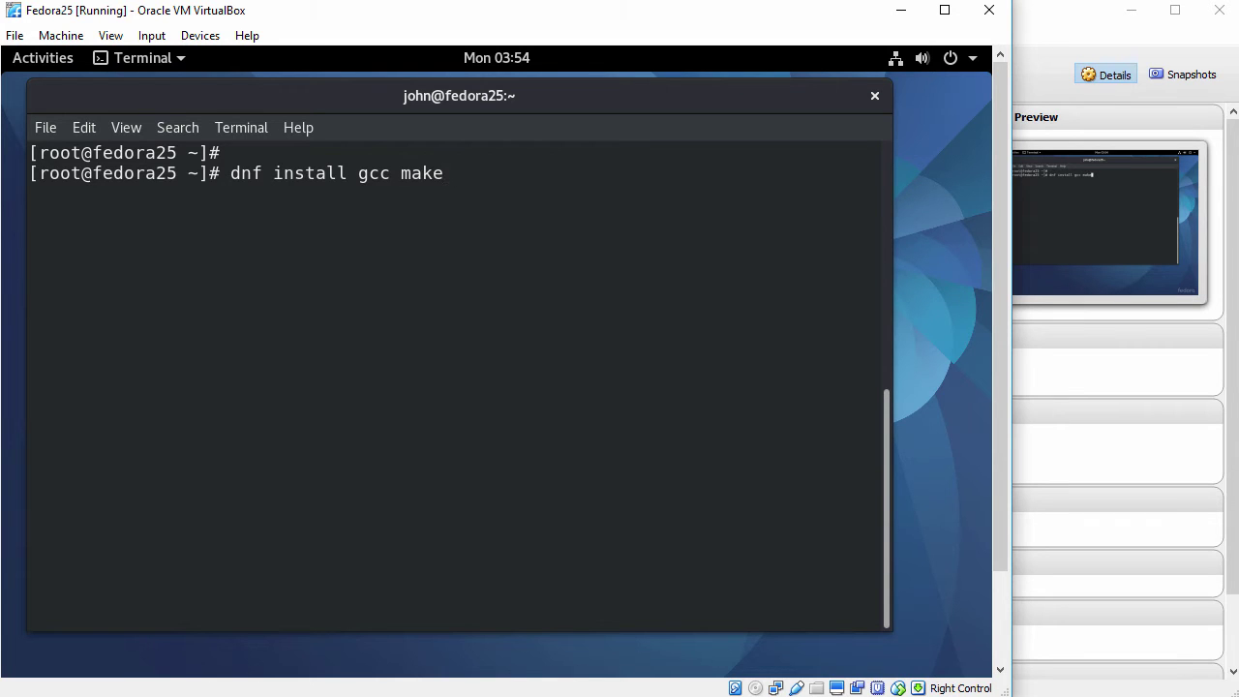
pyautogui.press('Return')
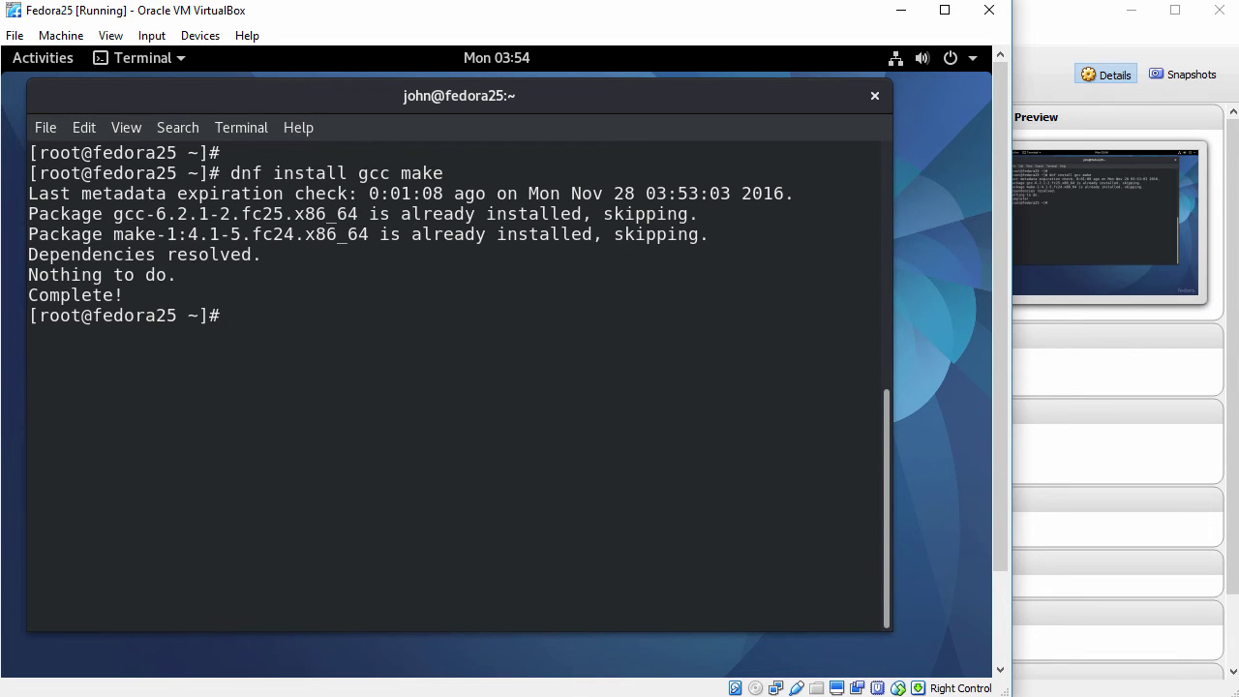
pyautogui.press('Return')
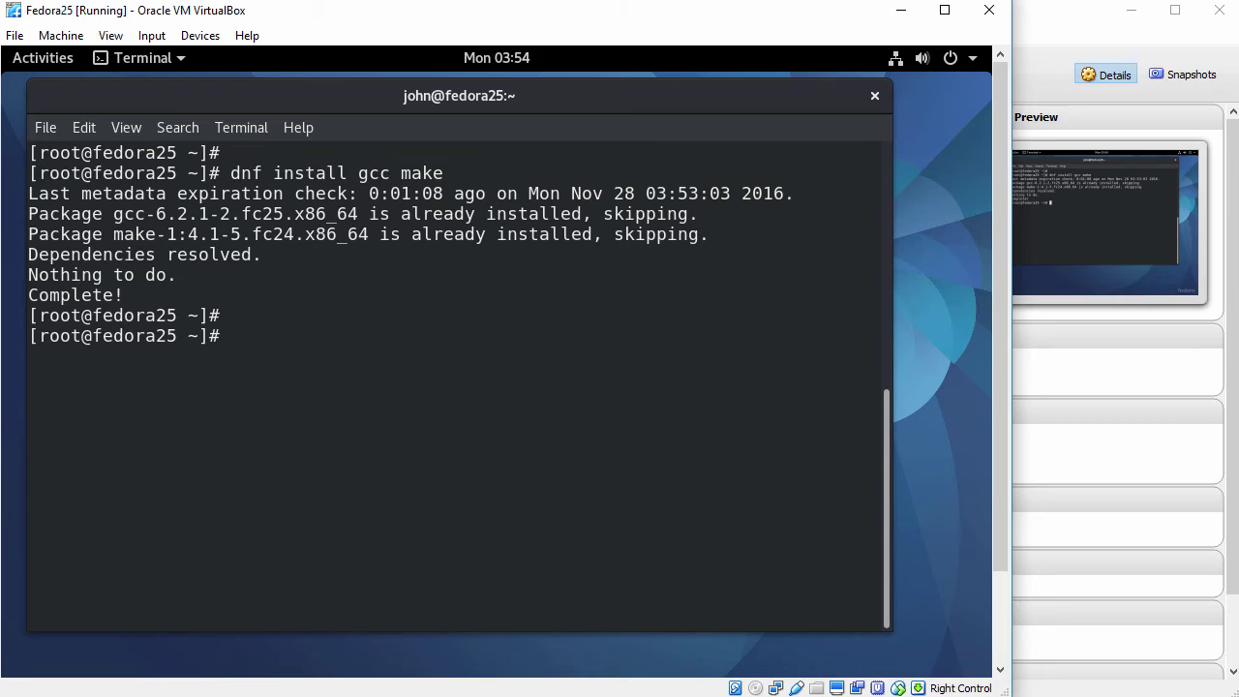
# Install kernel-devel matching the running kernel (4.8.6-300.fc25), confirming with y.
pyautogui.write('dnf install')
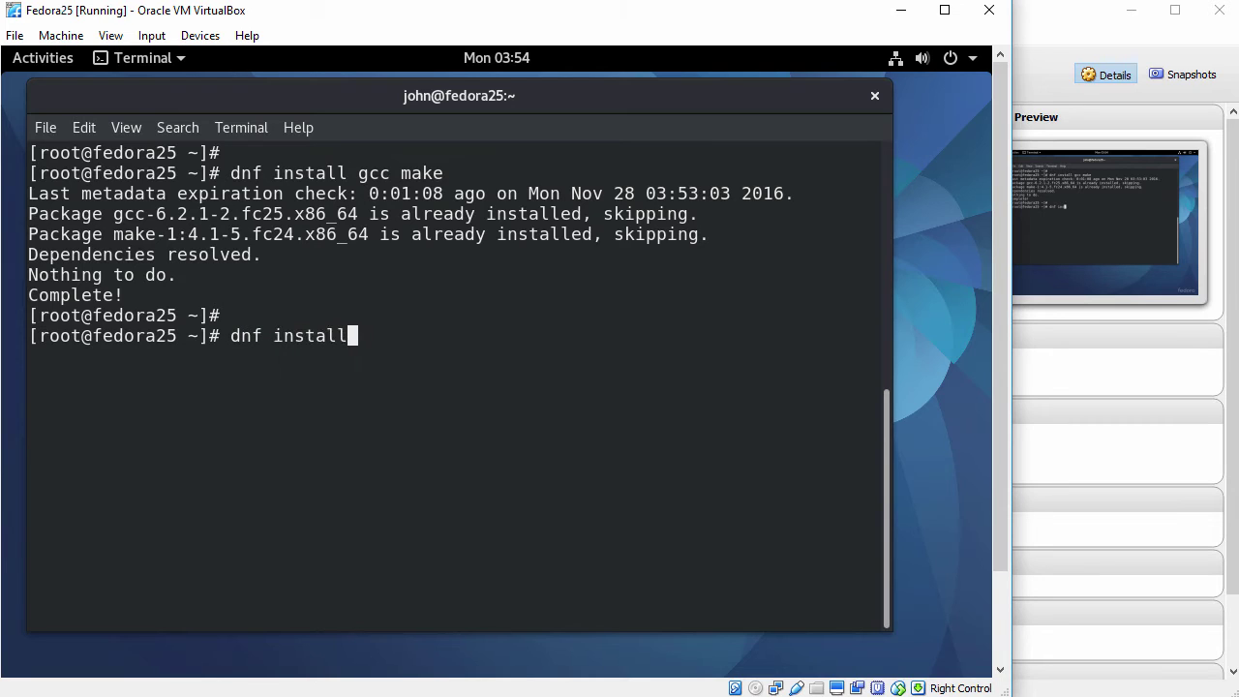
pyautogui.write(' kernel-deve')
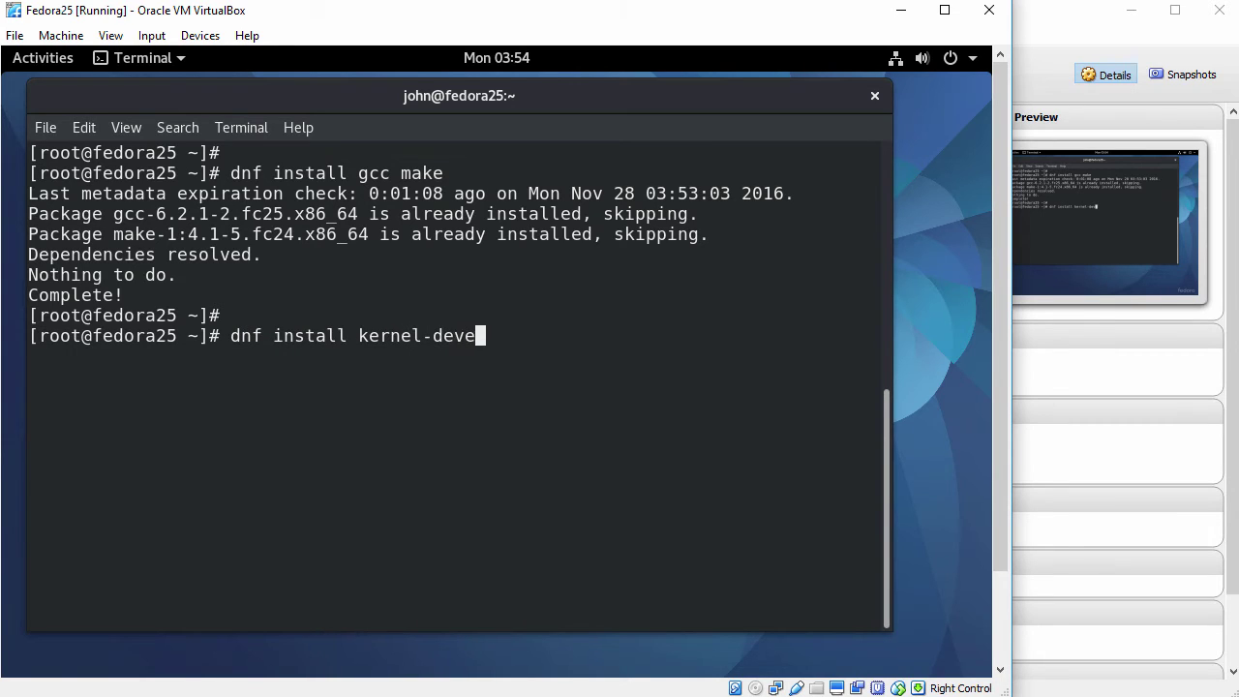
pyautogui.write('l-$(uname')
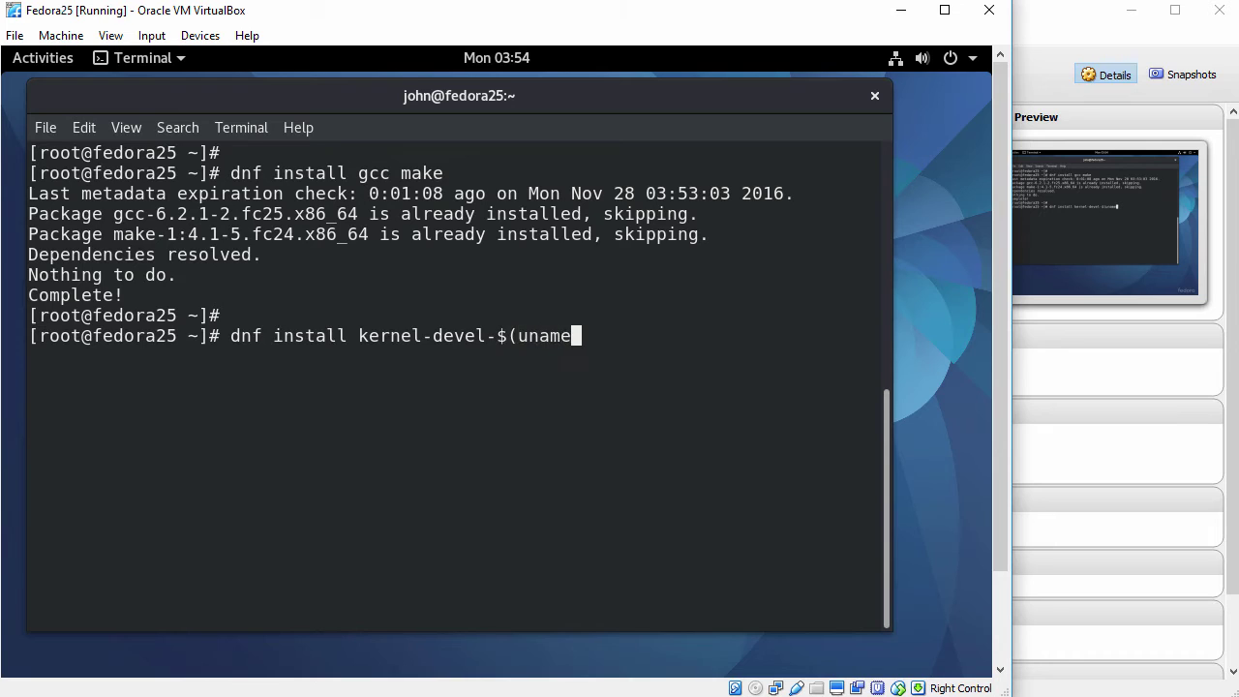
pyautogui.write(' -r)')
pyautogui.press('Return')
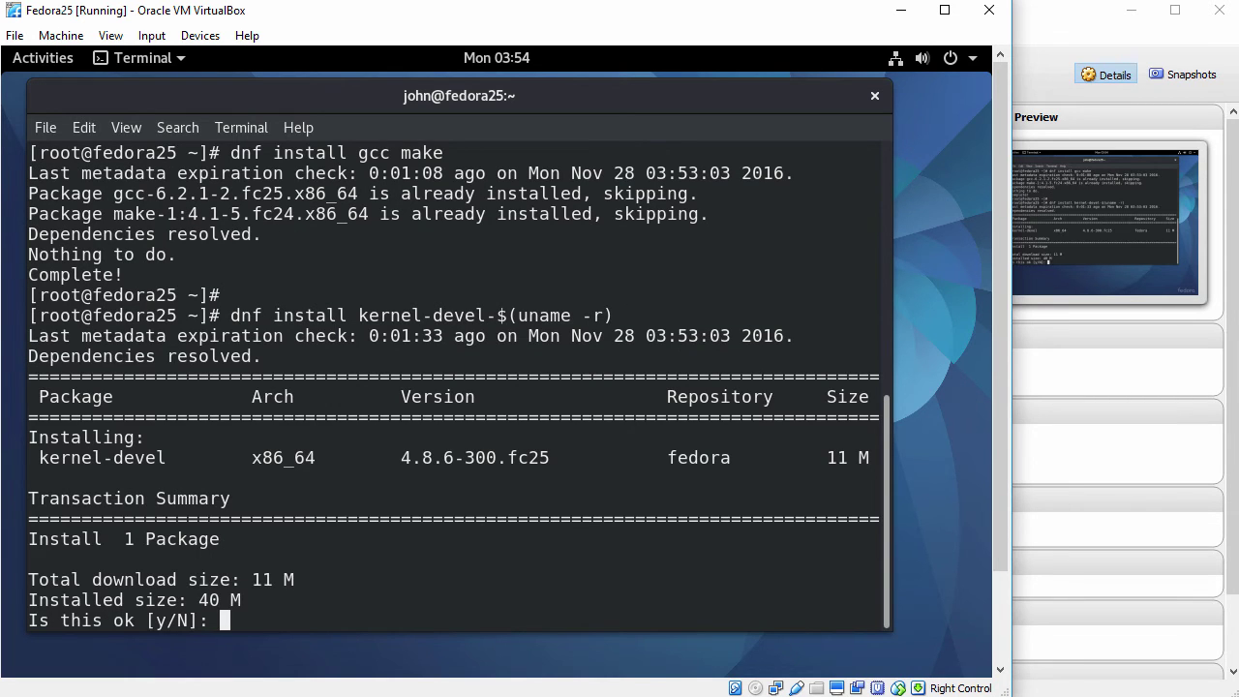
pyautogui.write('y')
pyautogui.press('Return')
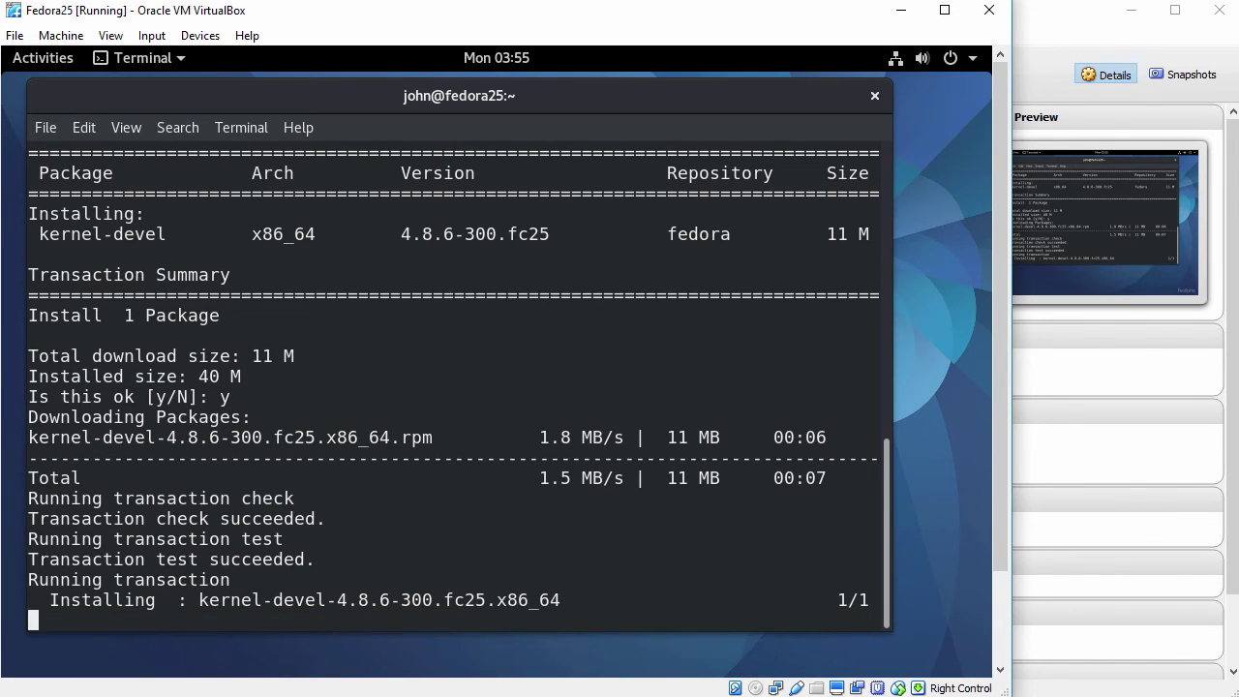
pyautogui.press('Return')
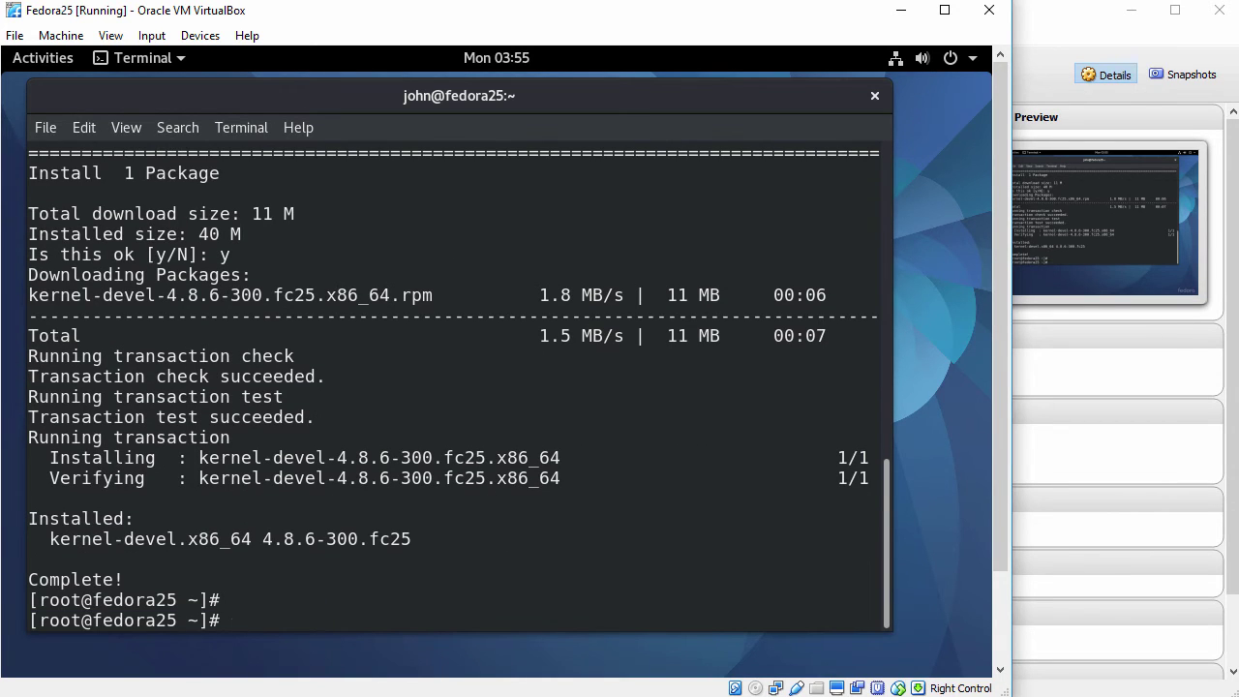
# Run dnf install kernel-headers-$(uname -r), which finds it already installed, then clear the terminal.
pyautogui.write('dnf install ')
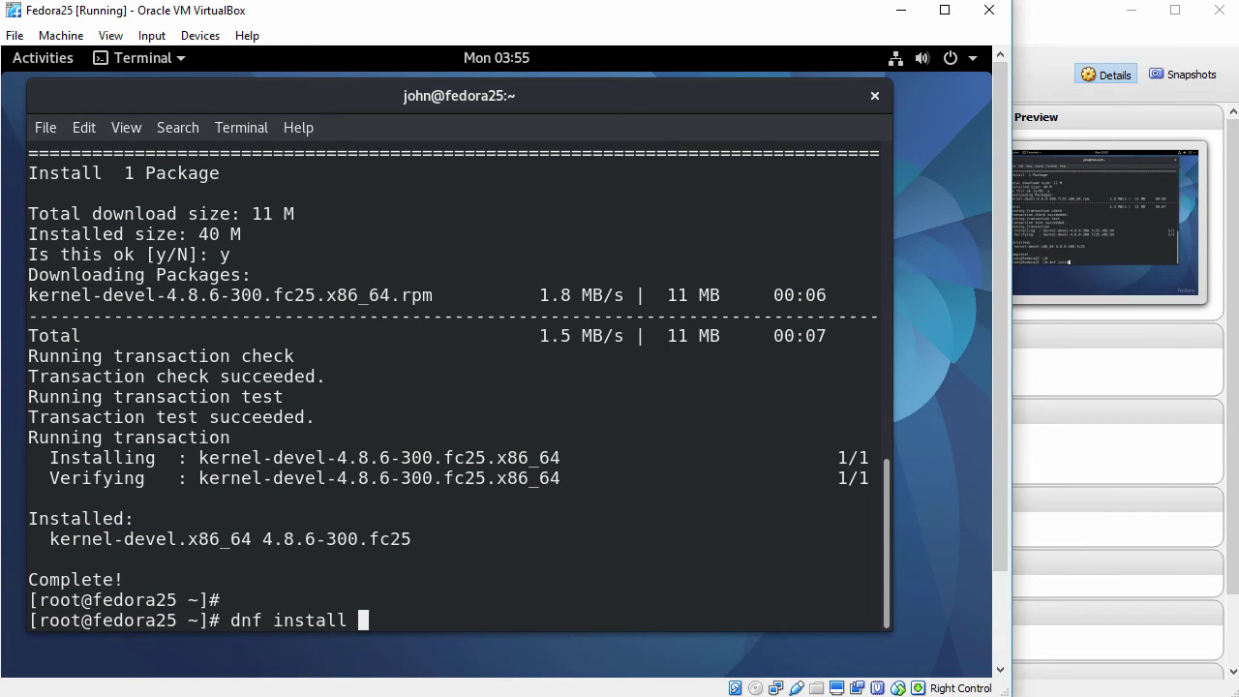
pyautogui.write('kernel-h')
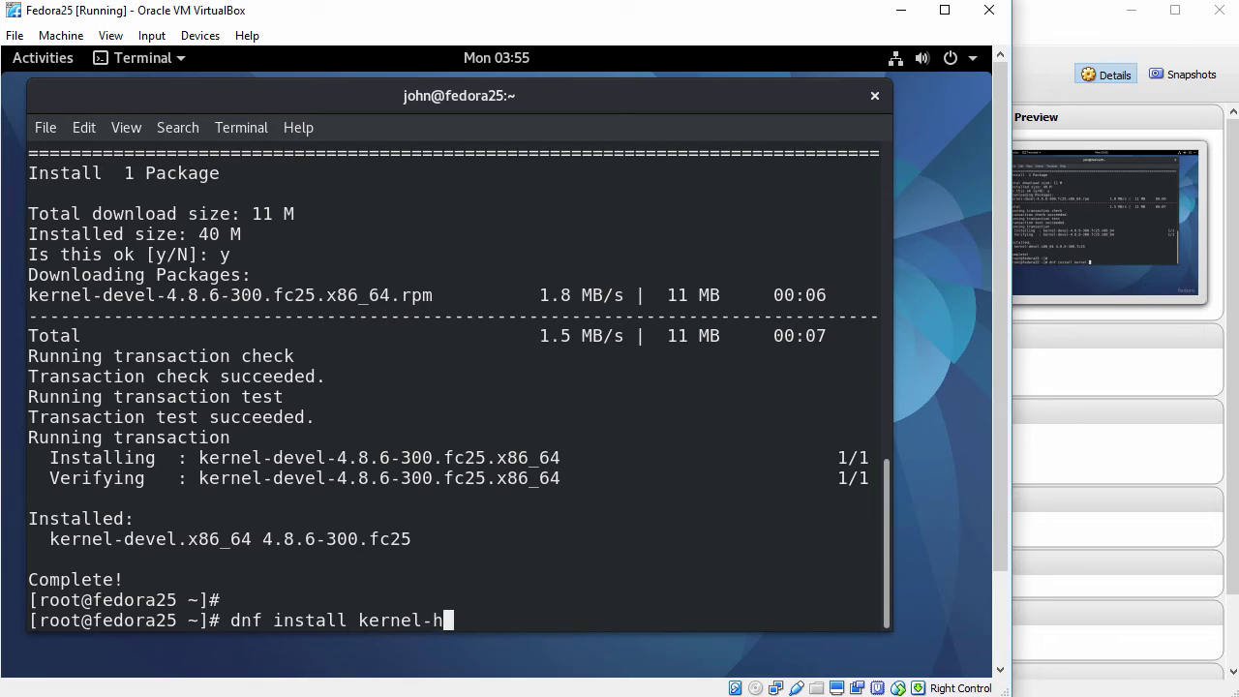
pyautogui.write('eaders-$(u')
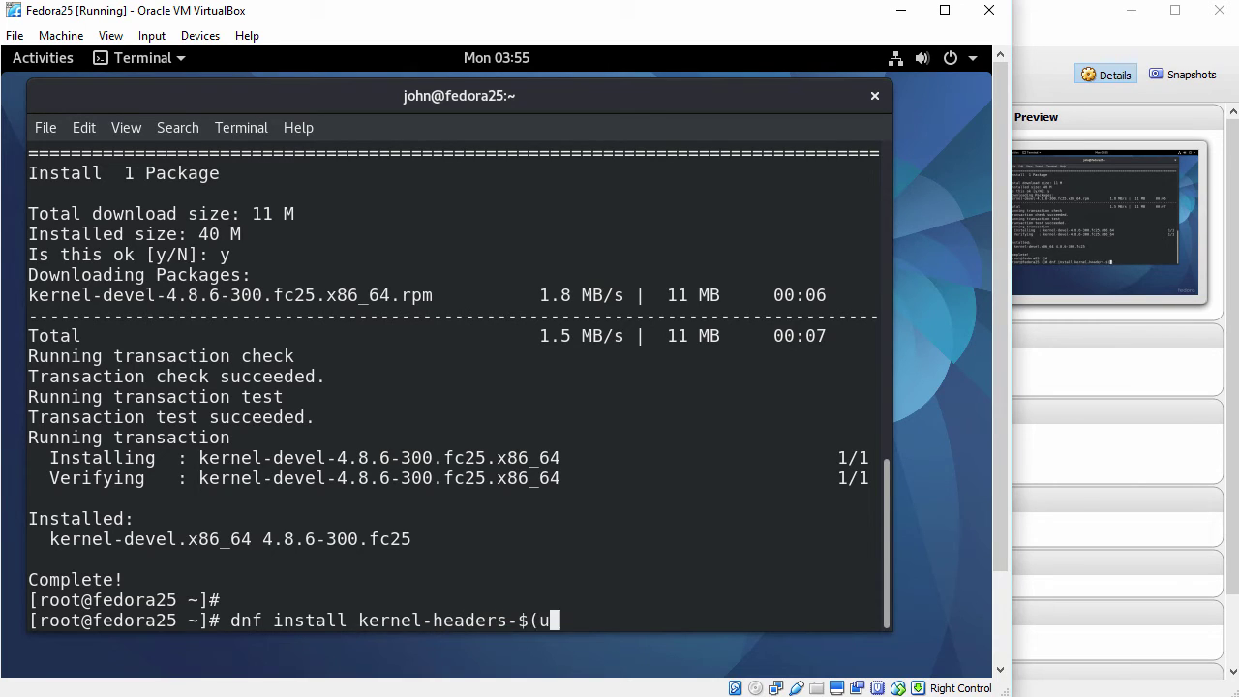
pyautogui.write('name -r)')
pyautogui.press('Return')
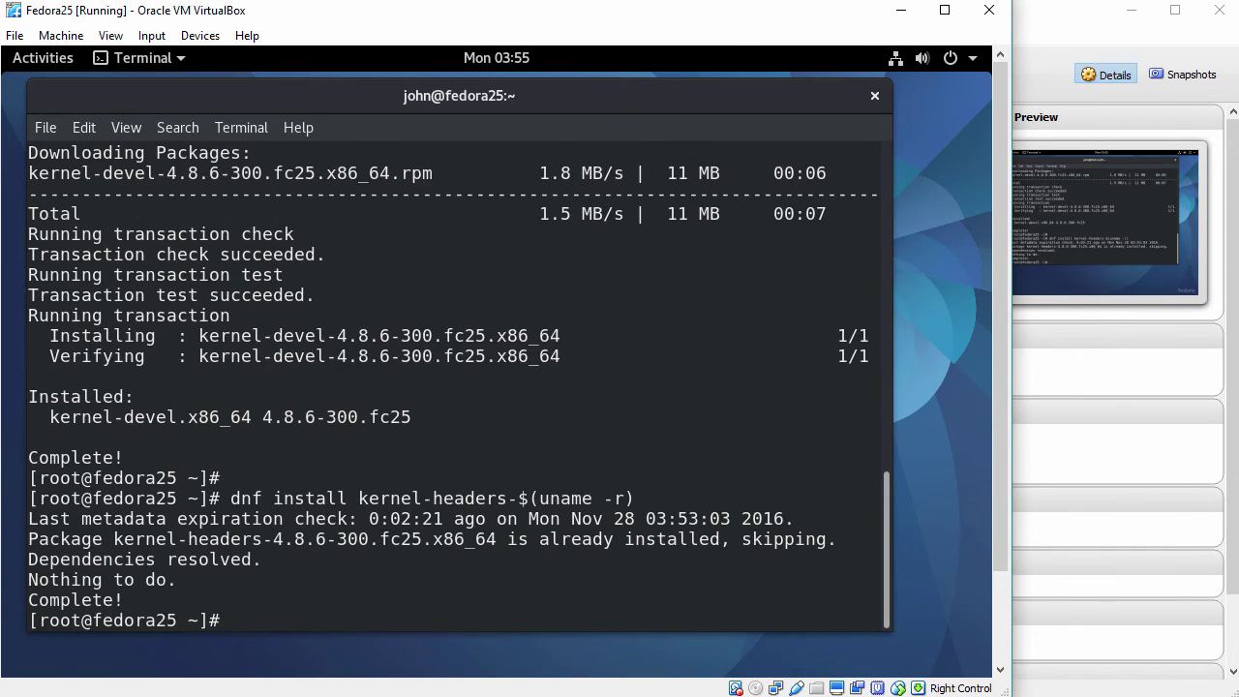
pyautogui.write('clear')
pyautogui.press('Return')
pyautogui.press('Return')
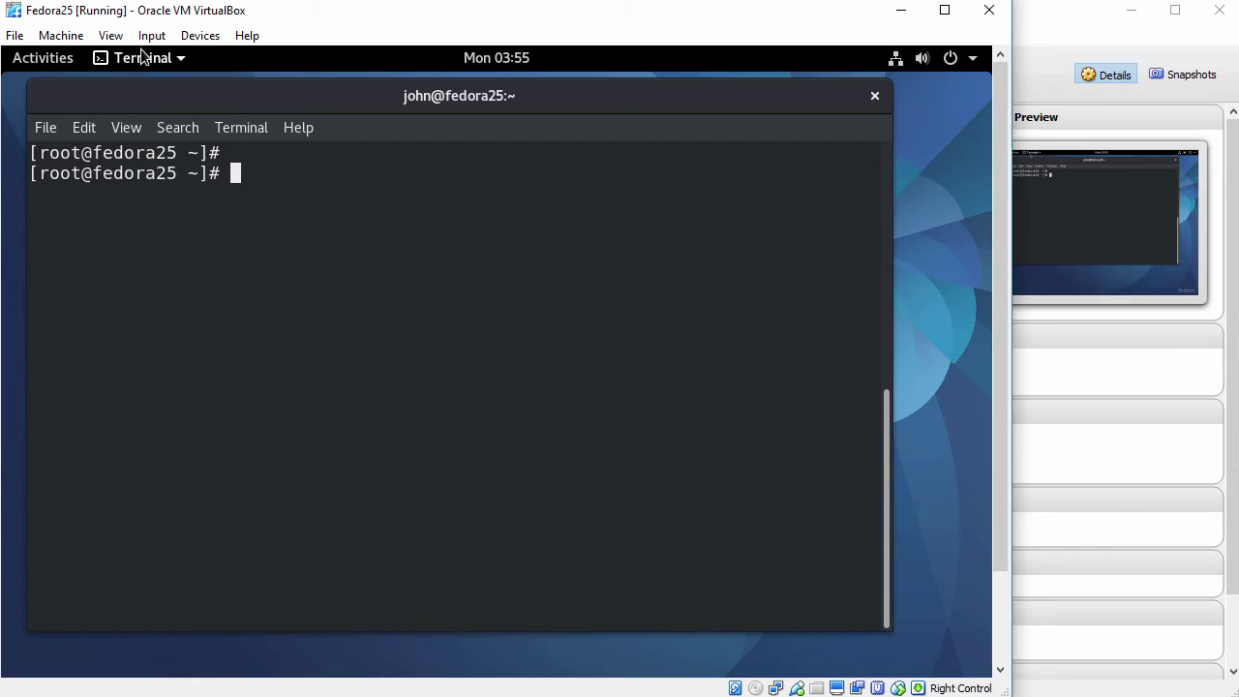
# Insert the Guest Additions CD image, run it, authenticate with the password, and close the finished installer.
pyautogui.click(200, 36)
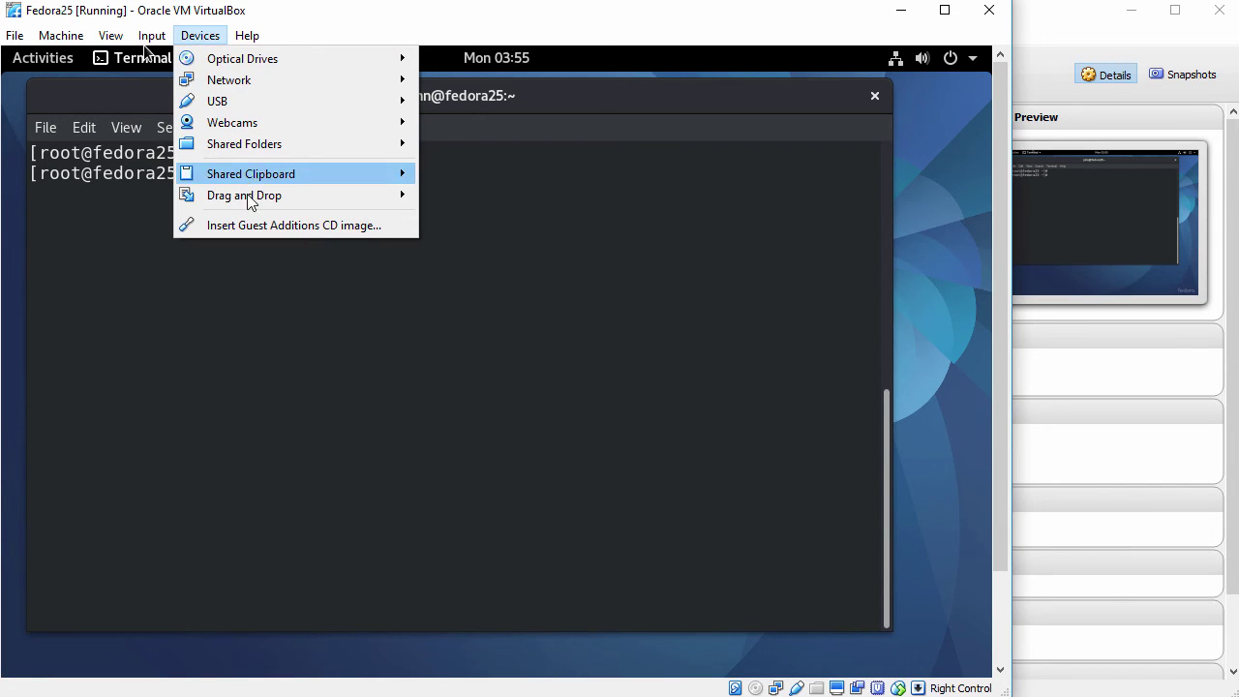
pyautogui.click(276, 225)
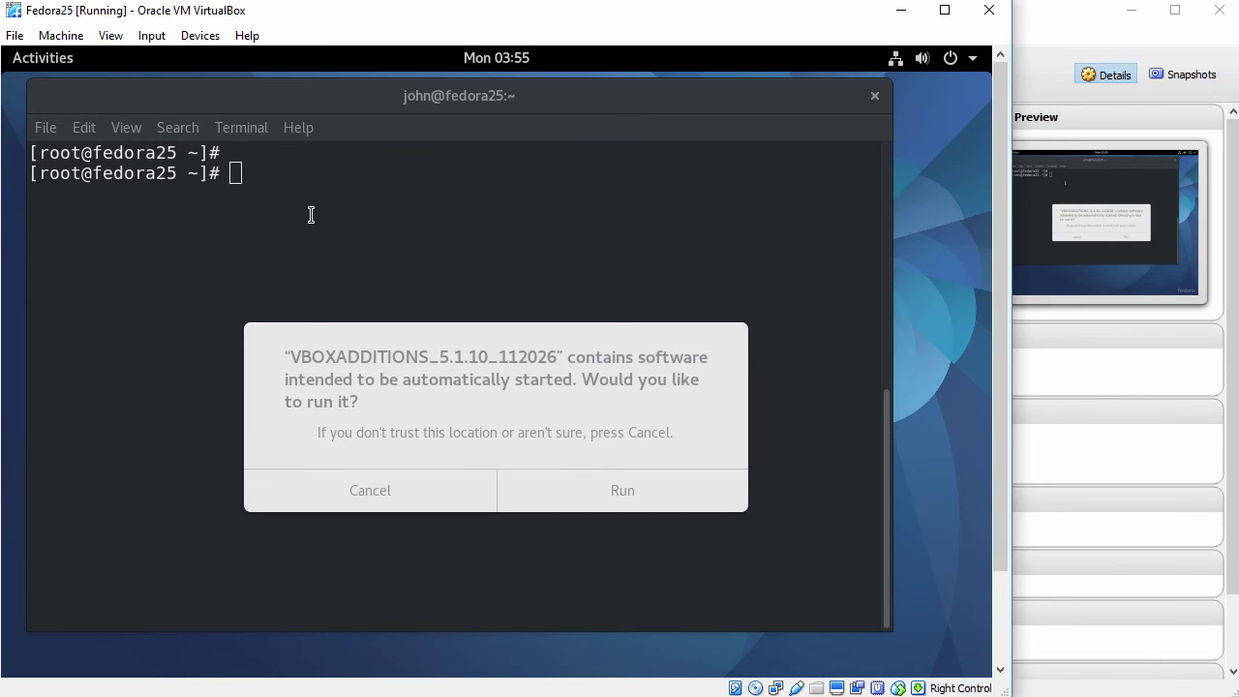
pyautogui.click(364, 356)
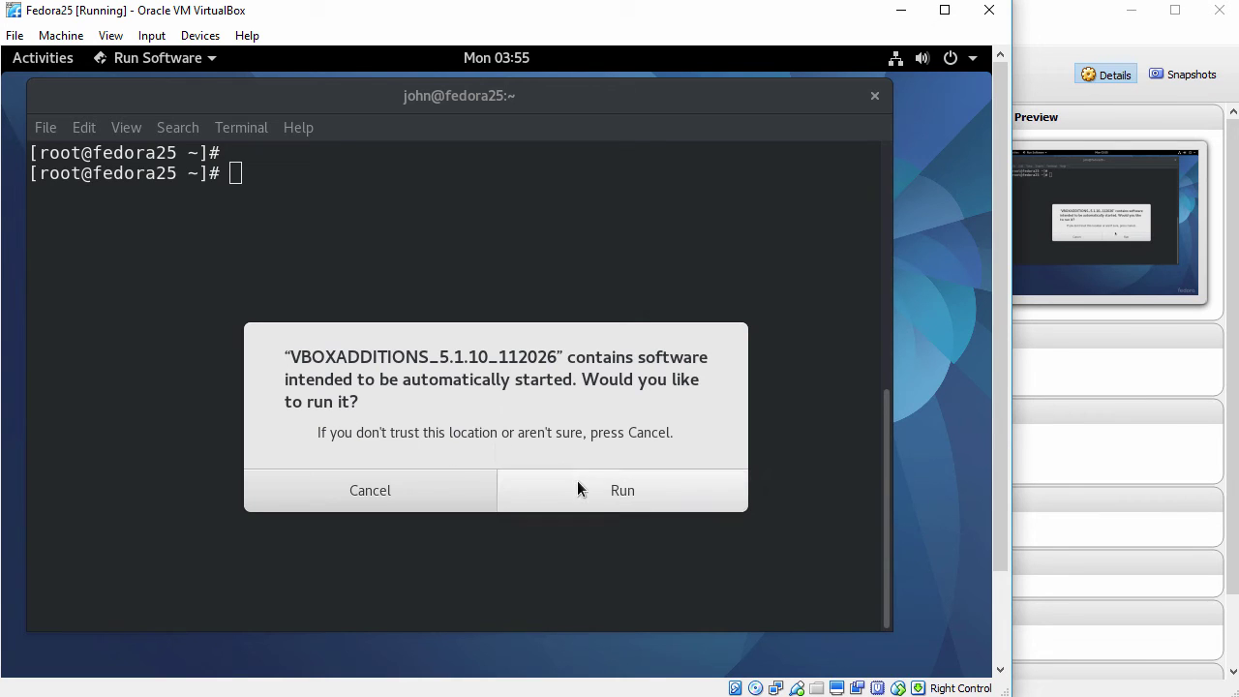
pyautogui.click(612, 489)
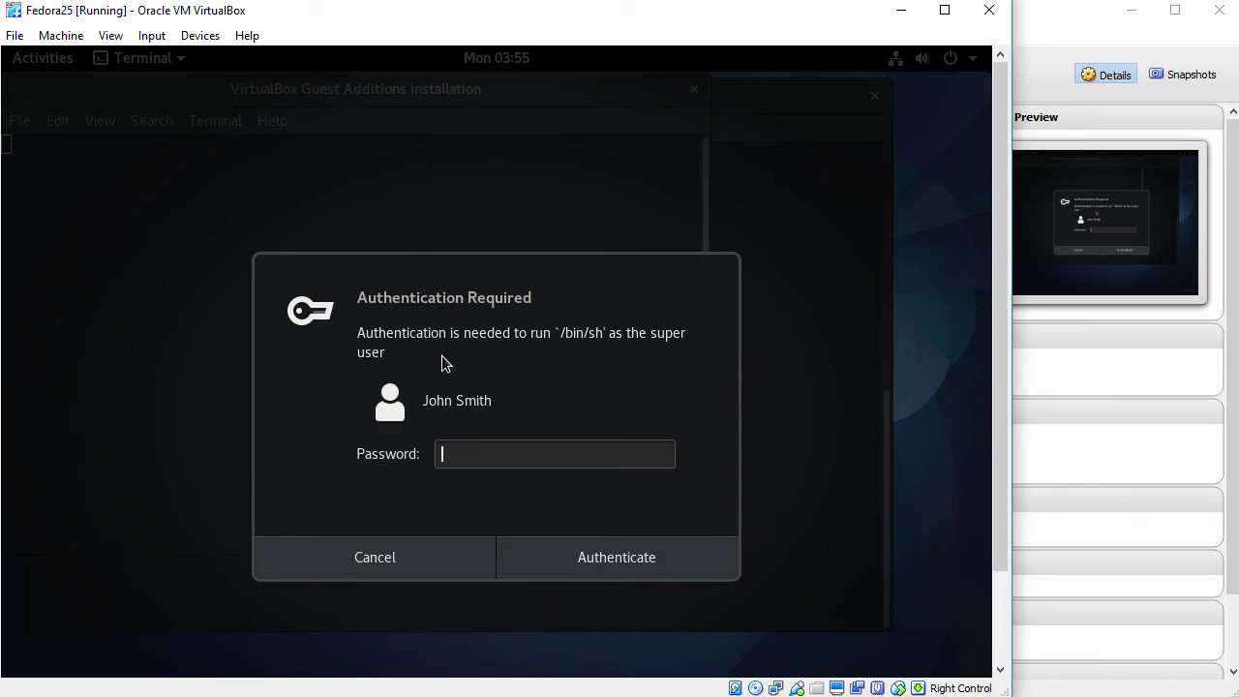
pyautogui.write('••••••••••')
pyautogui.click(622, 550)
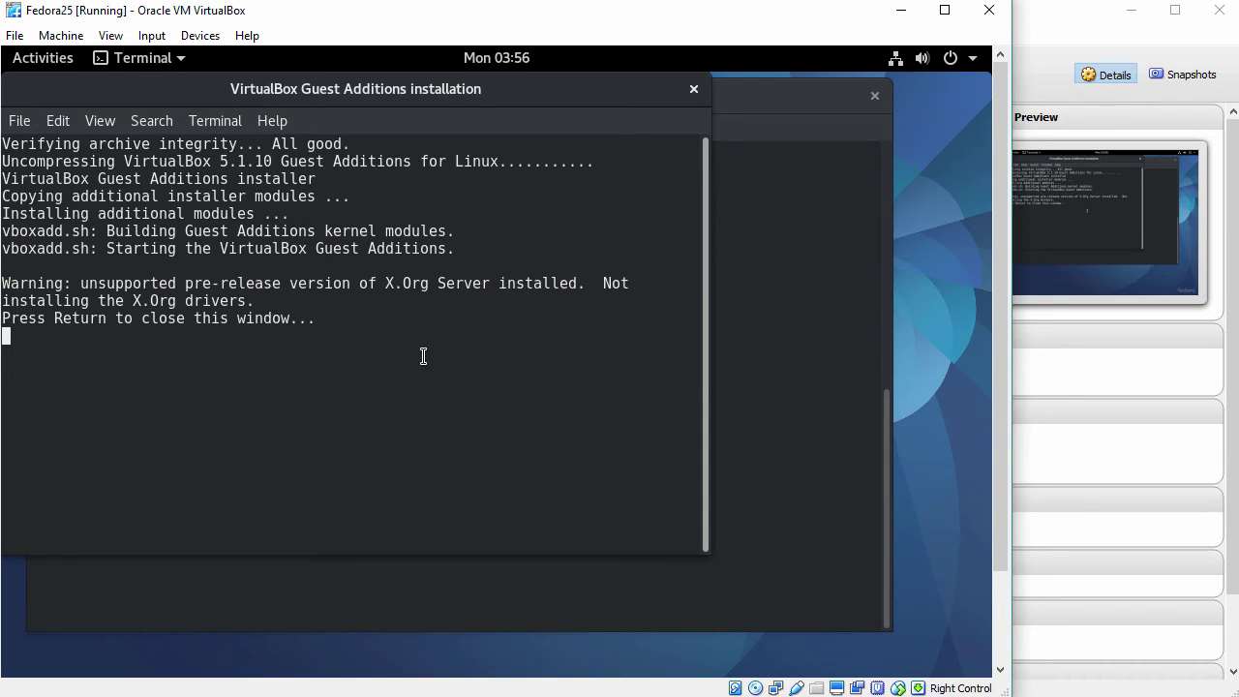
pyautogui.press('Return')
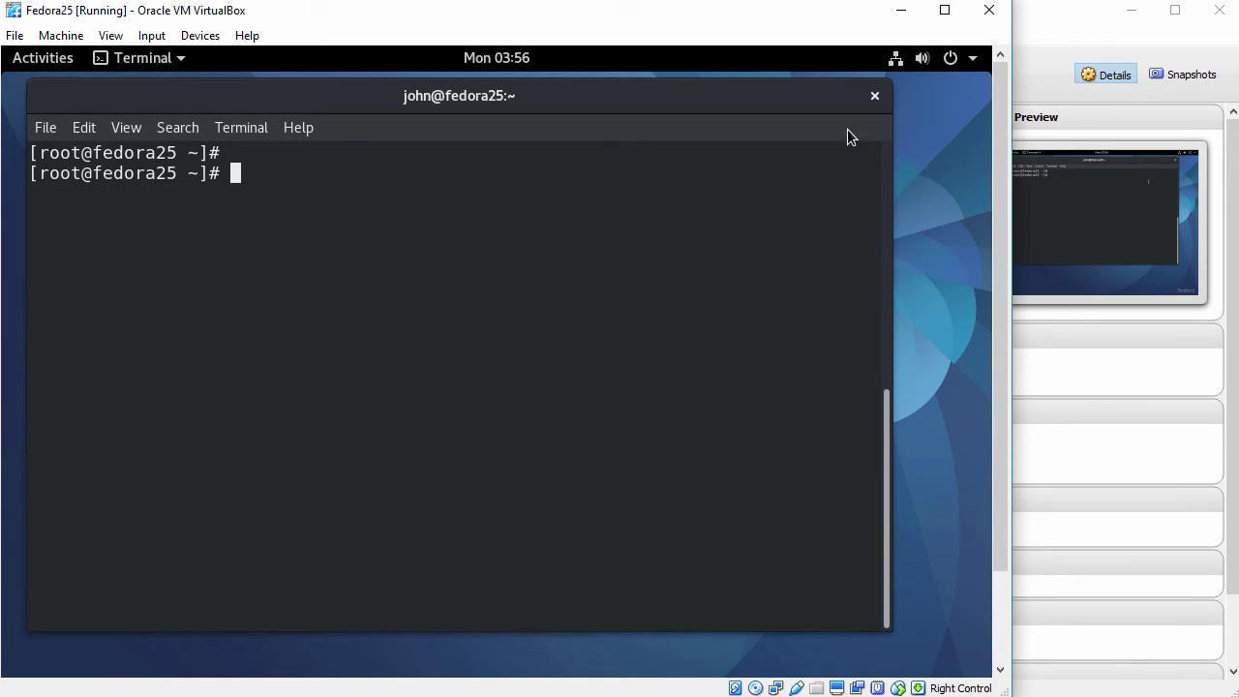
# Close the root terminal despite its running process and choose Restart from the system menu.
pyautogui.click(874, 96)
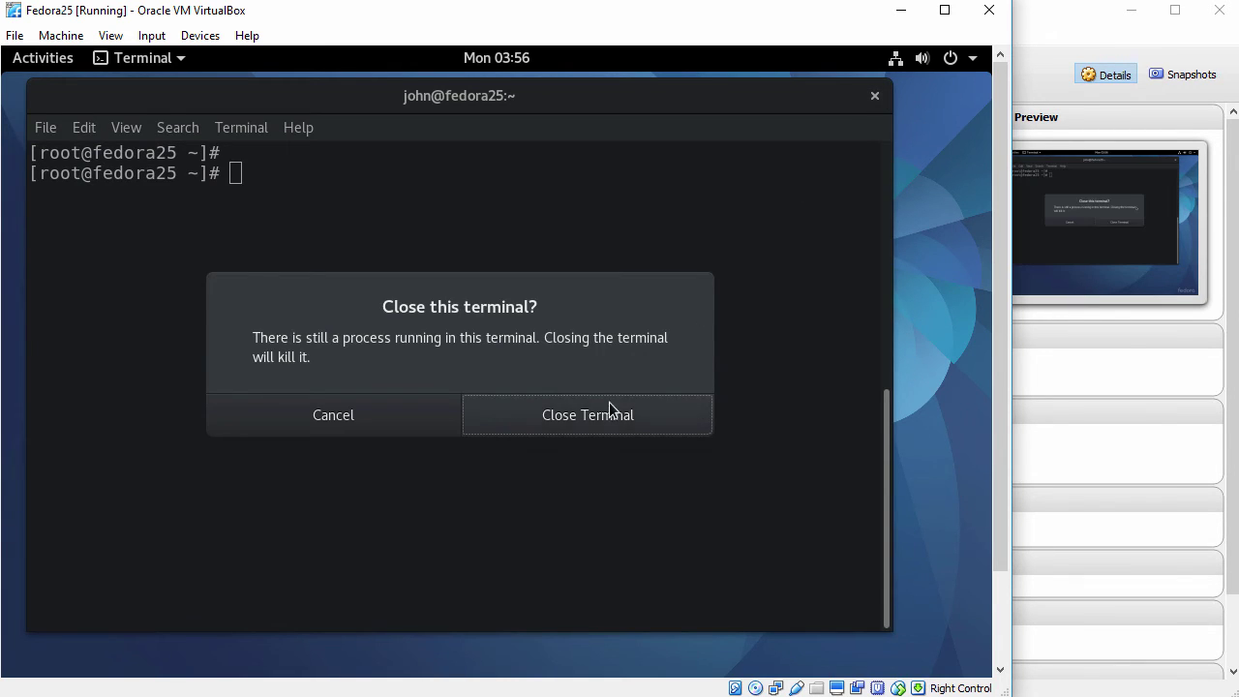
pyautogui.click(605, 406)
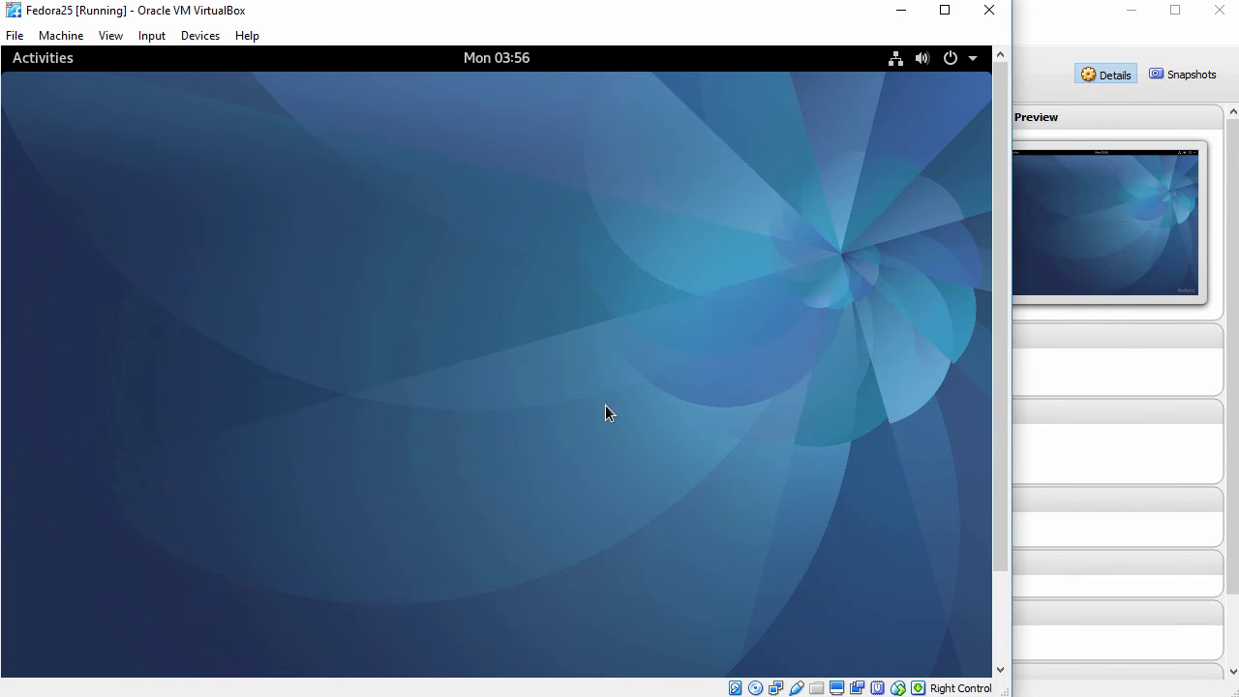
pyautogui.click(973, 58)
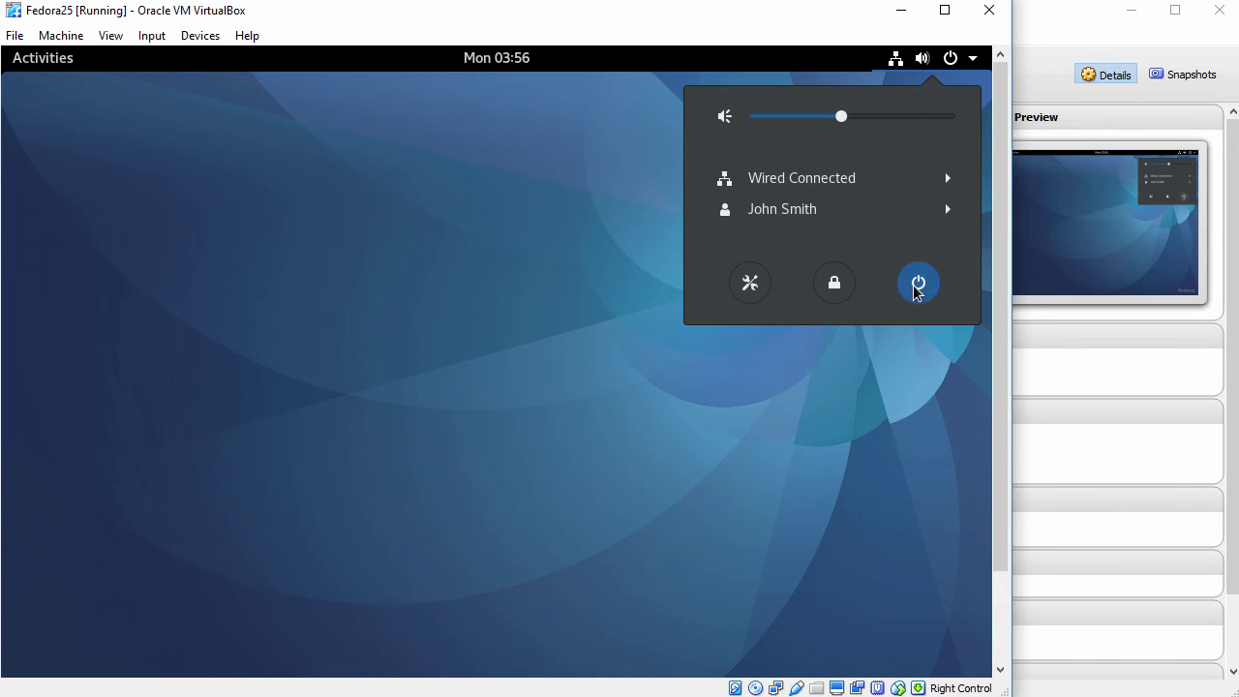
pyautogui.click(916, 287)
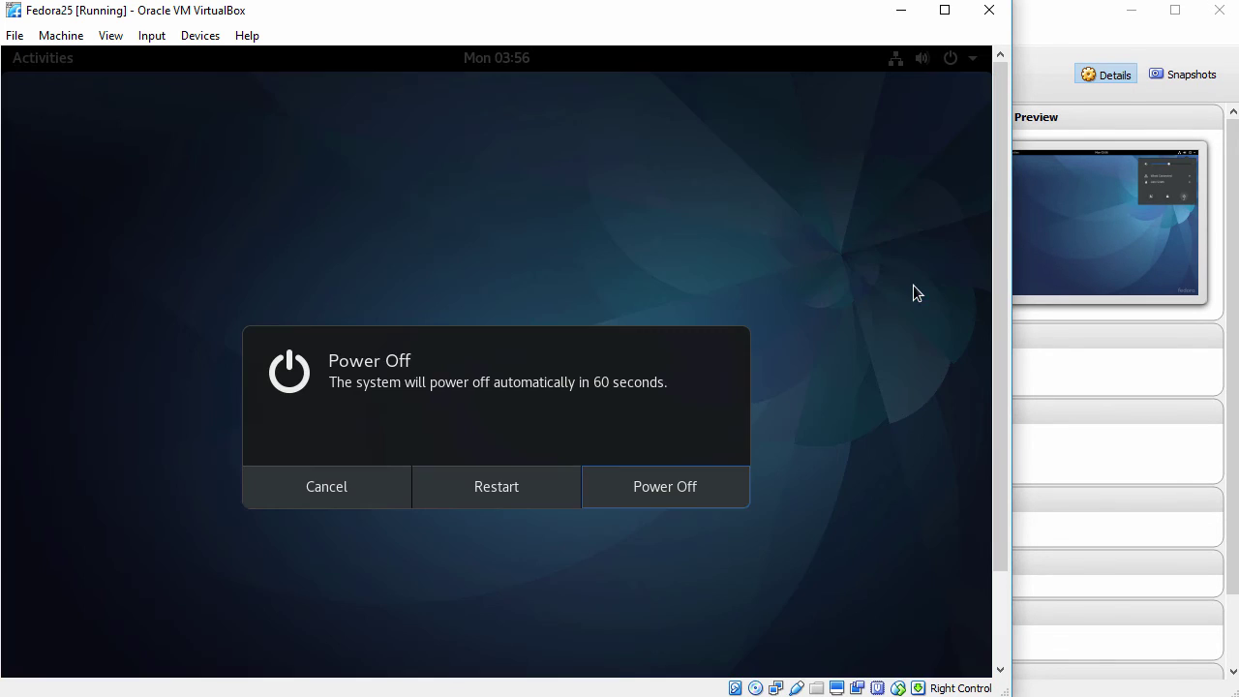
pyautogui.click(521, 495)
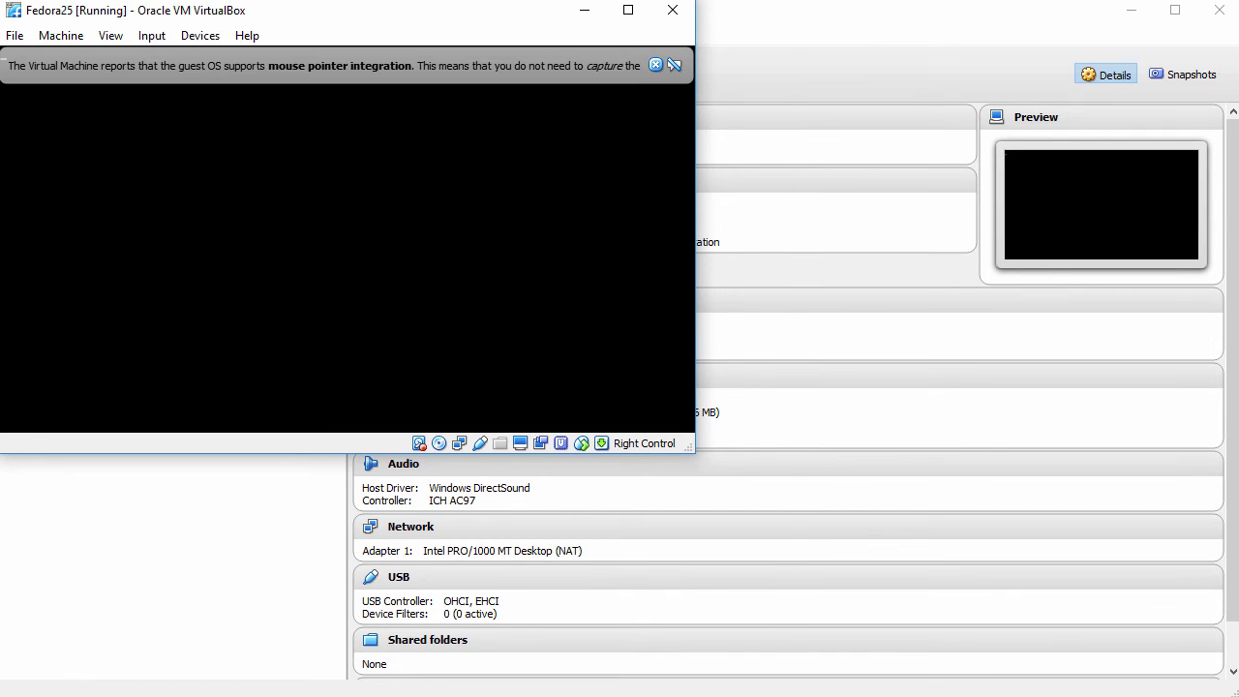
# Dismiss the mouse integration notice and sign in to Fedora as the user.
pyautogui.click(733, 62)
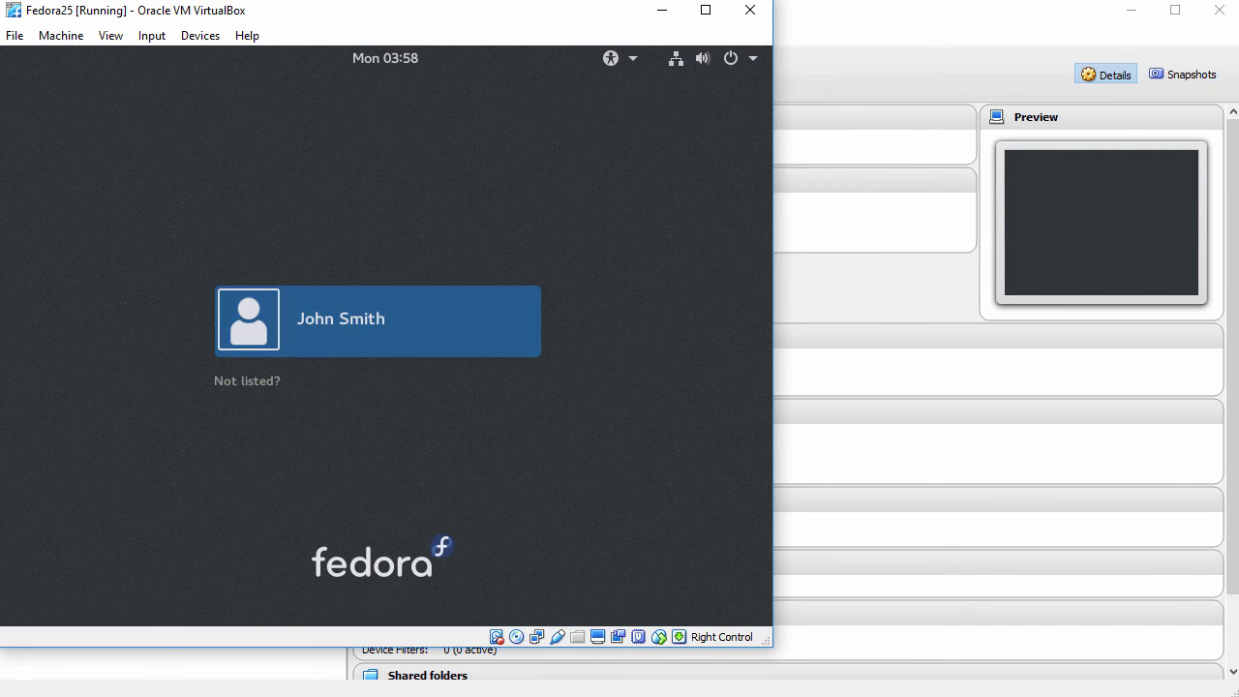
pyautogui.click(348, 324)
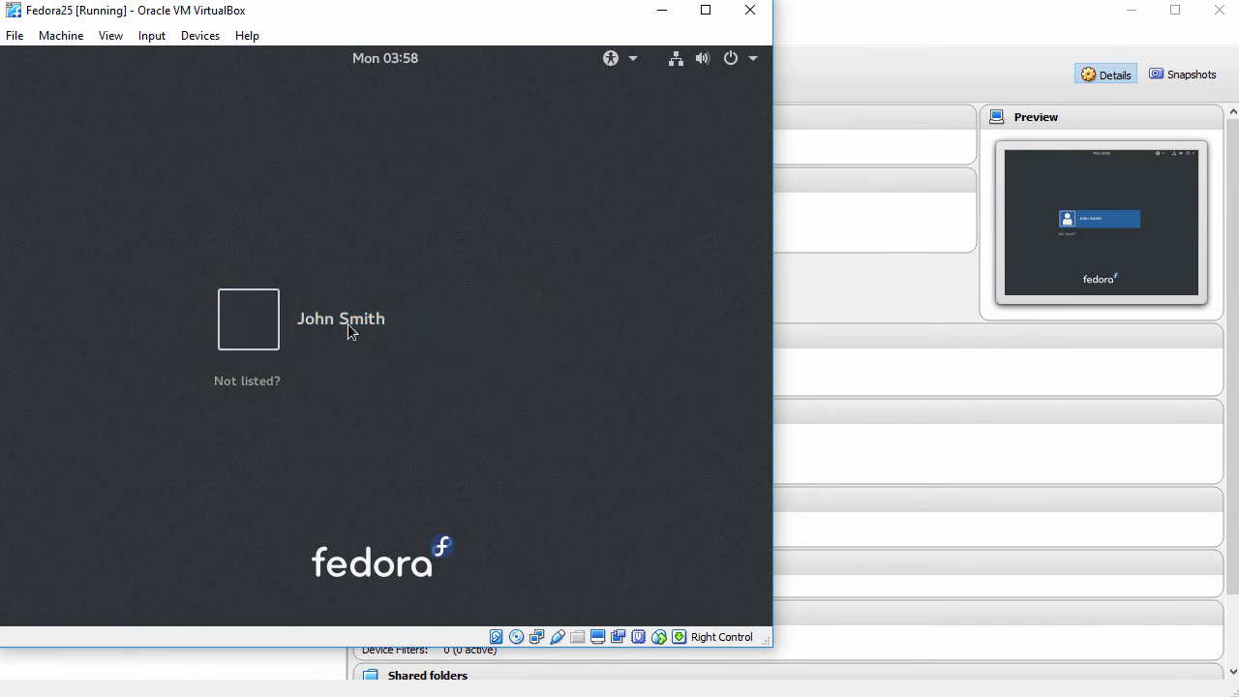
pyautogui.write('•••••')
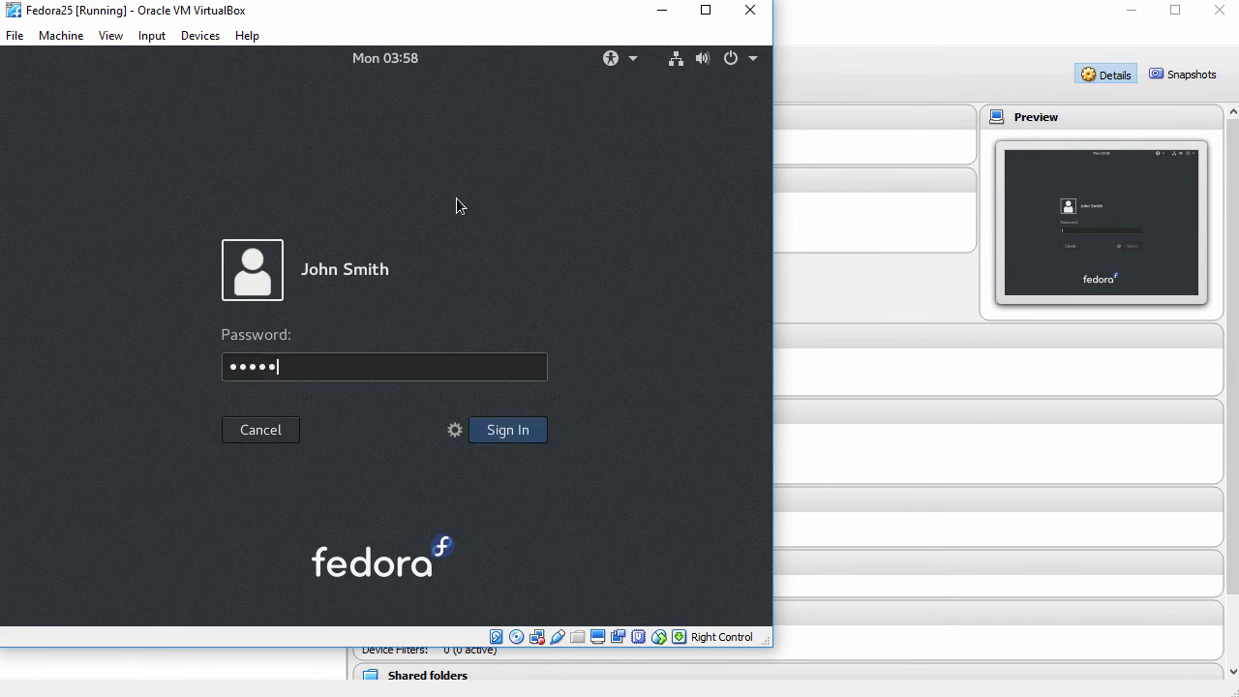
pyautogui.write('•')
pyautogui.click(520, 434)
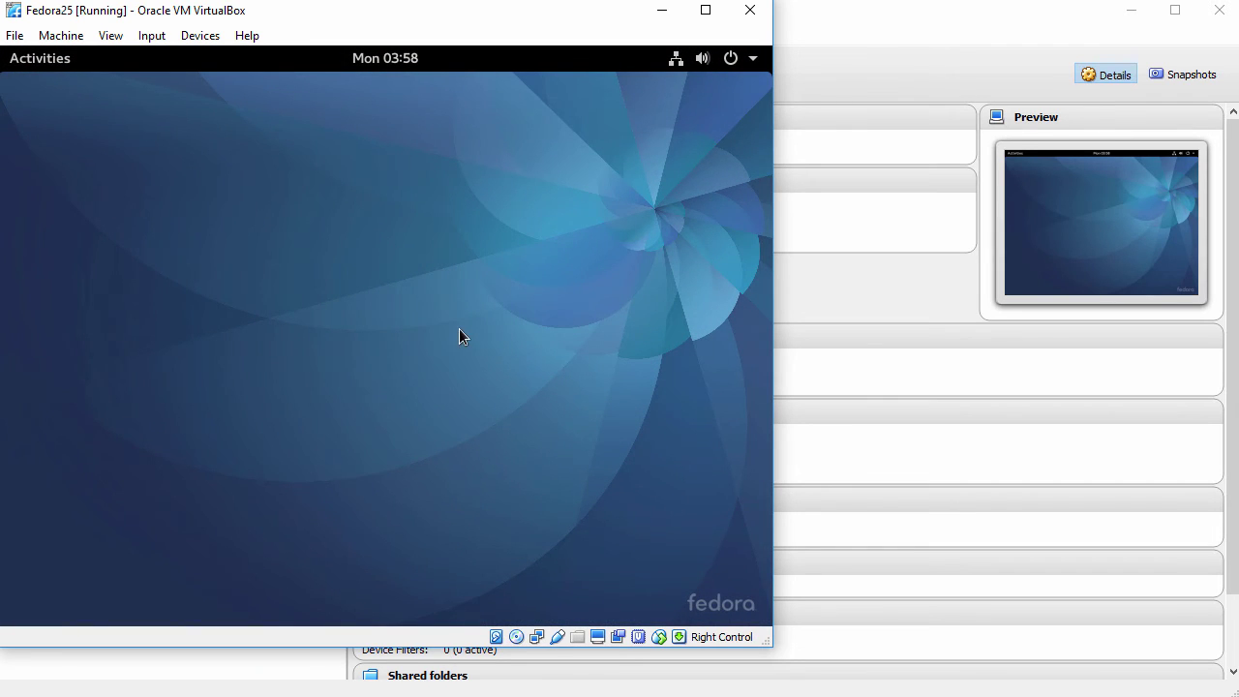
# Turn on View > Auto-resize Guest Display and enlarge the VM window.
pyautogui.click(110, 39)
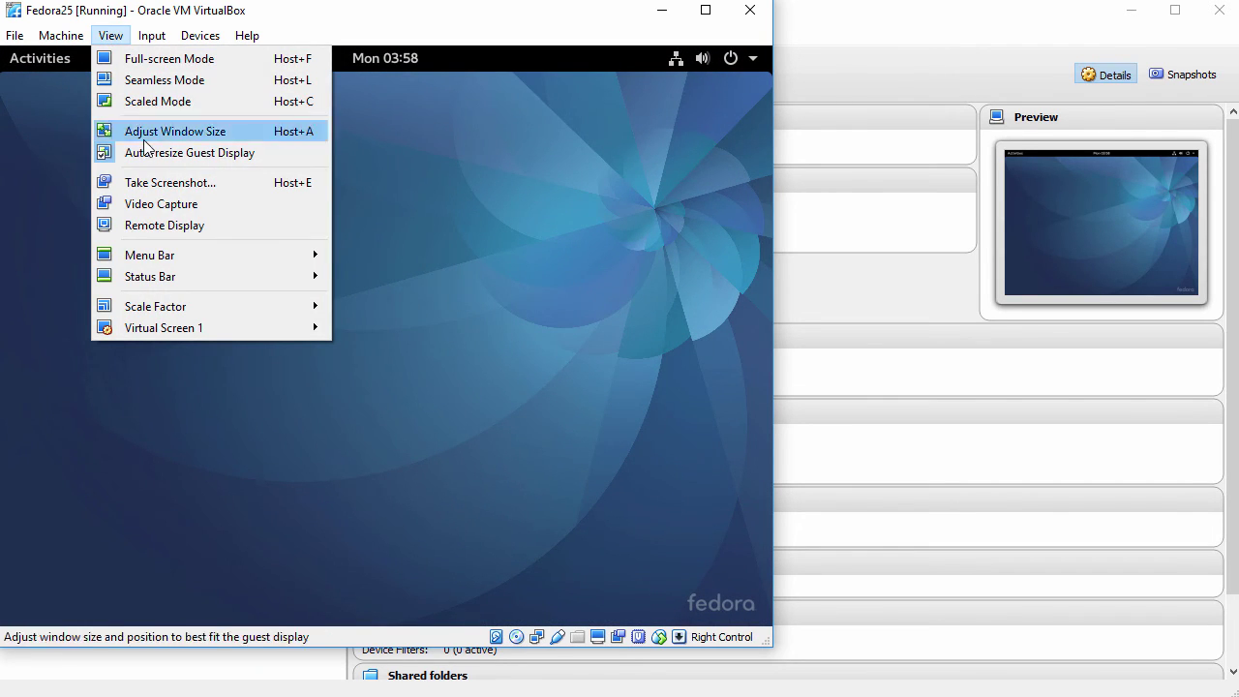
pyautogui.click(247, 153)
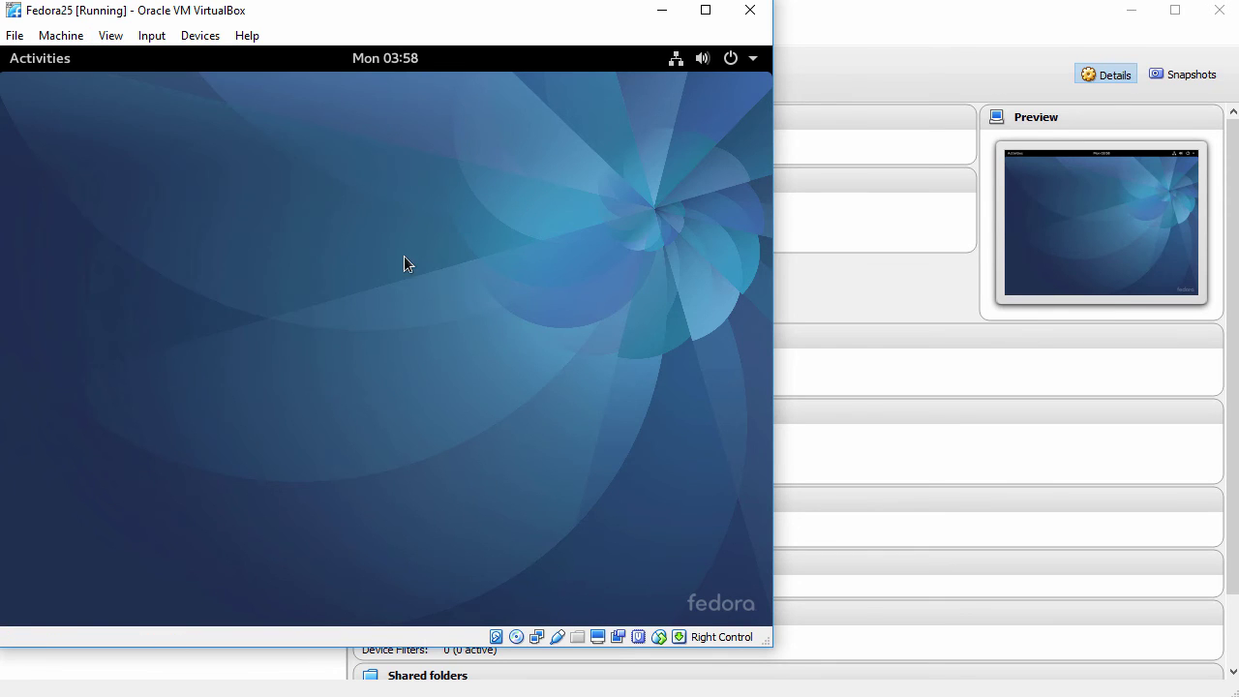
pyautogui.moveTo(767, 643); pyautogui.dragTo(1230, 692)
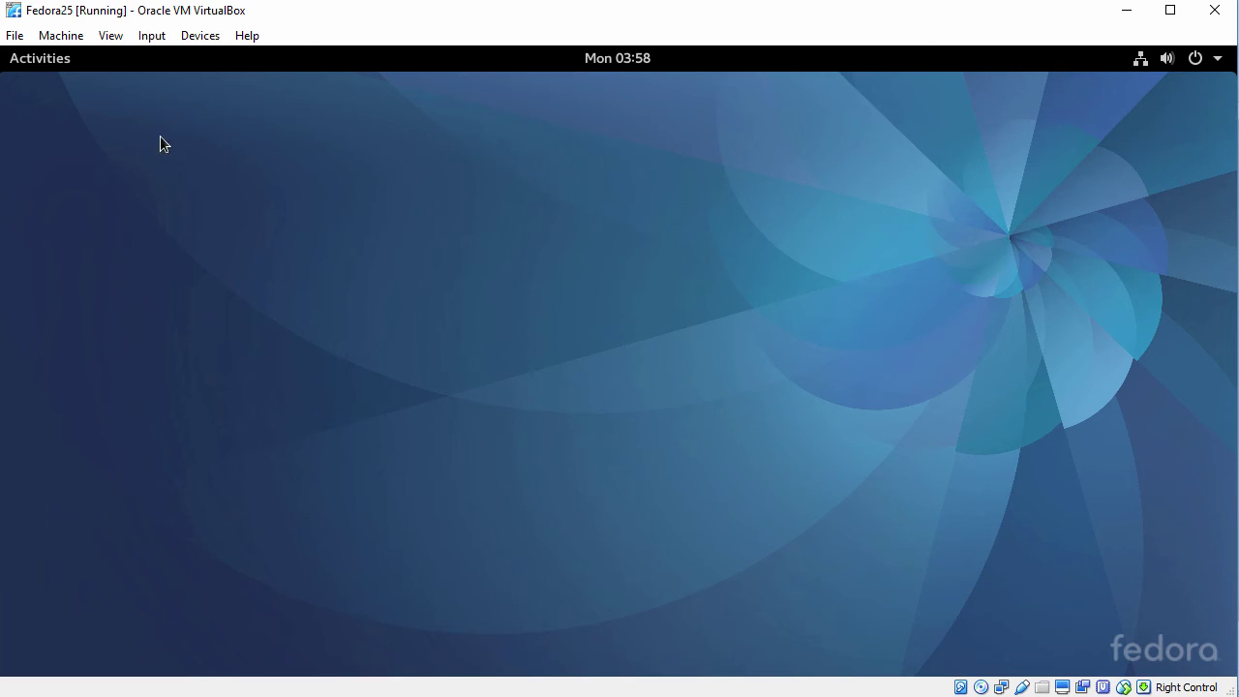
# Launch Text Editor from the All applications list.
pyautogui.click(43, 64)
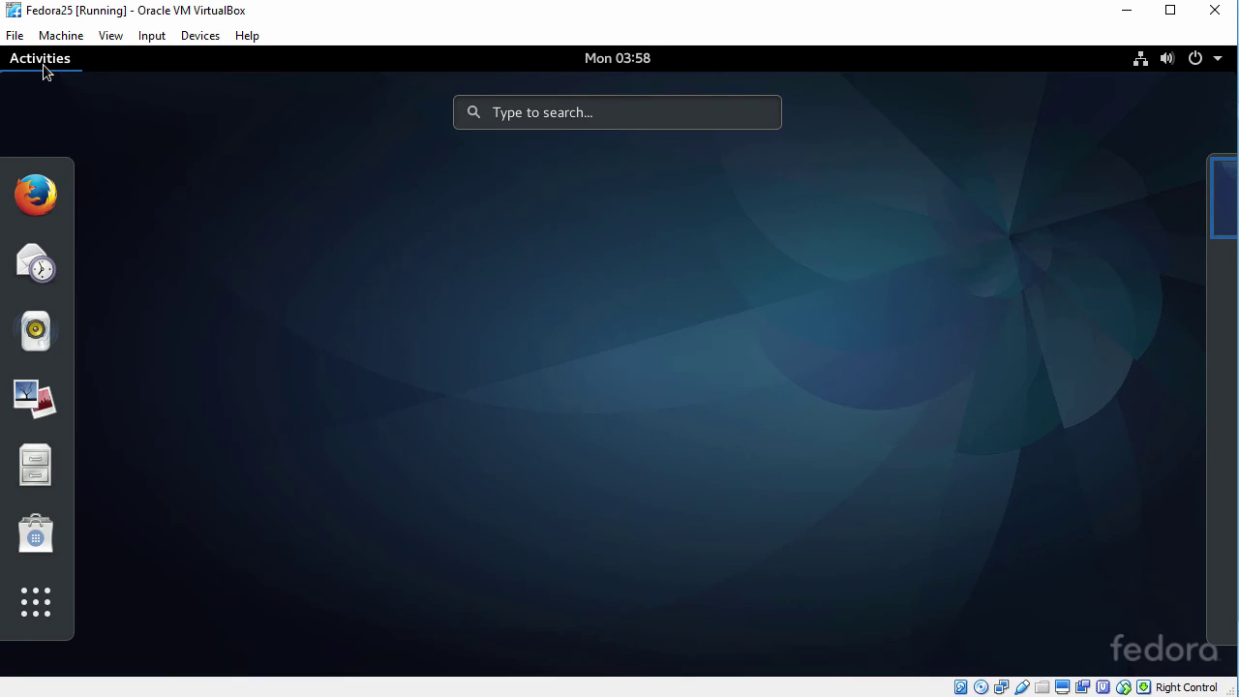
pyautogui.click(35, 605)
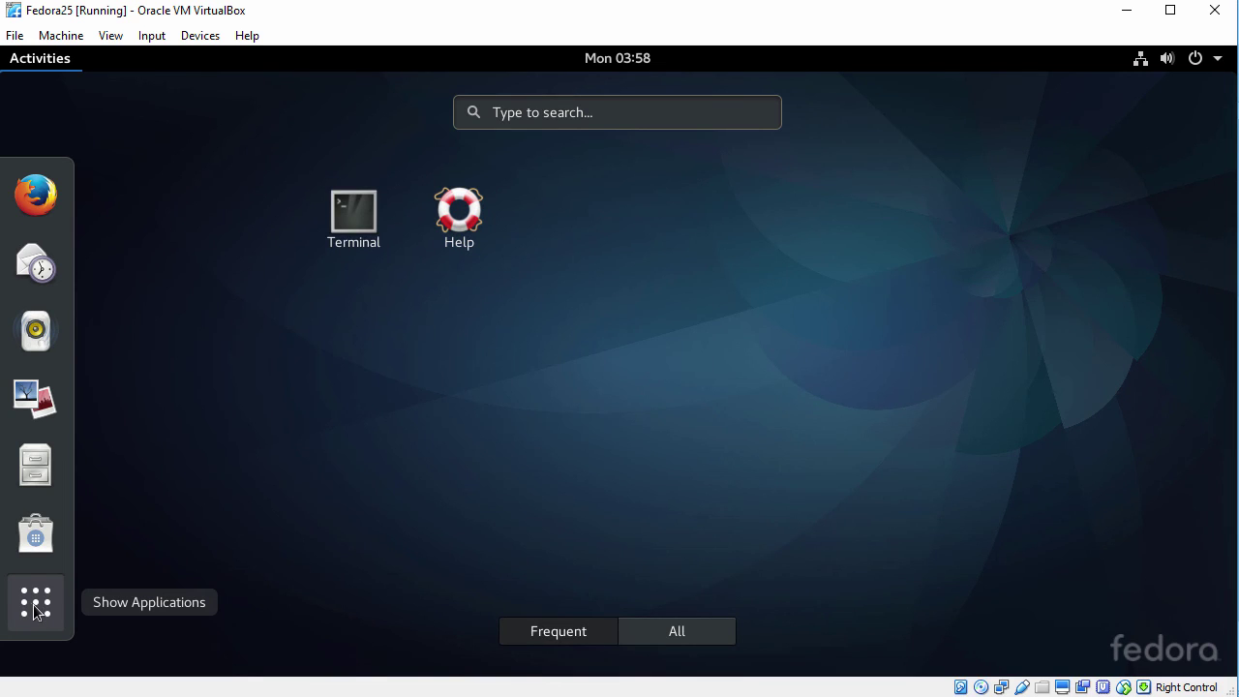
pyautogui.click(690, 642)
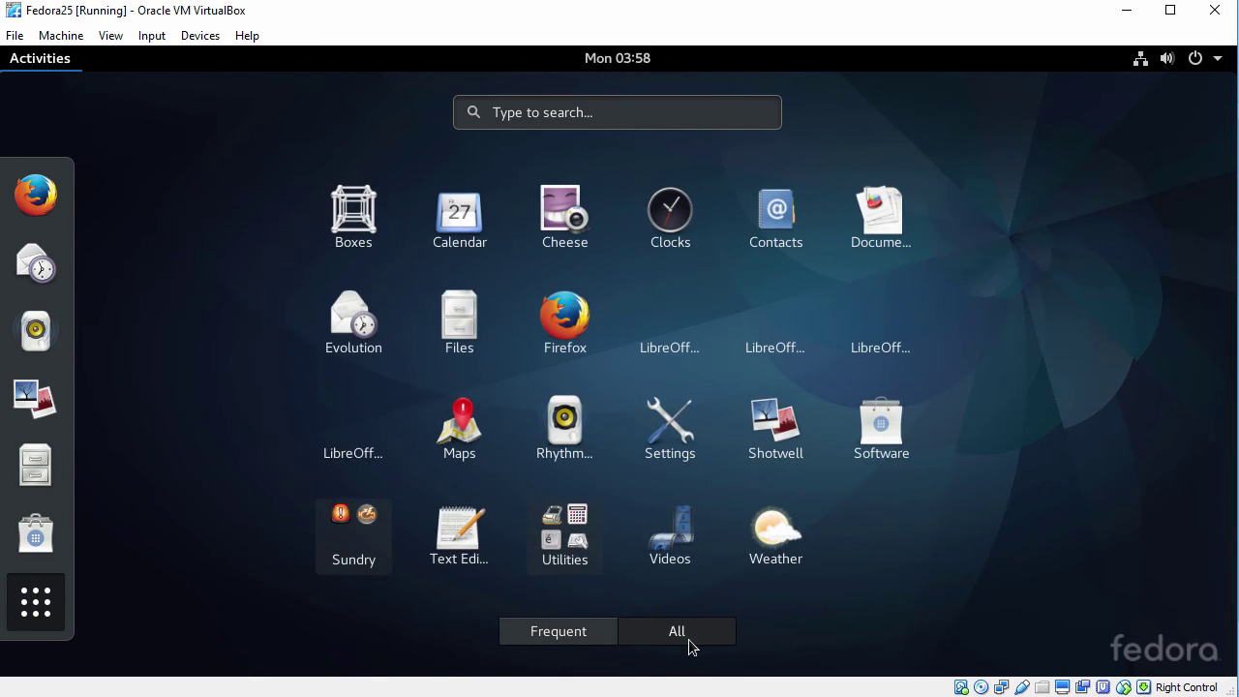
pyautogui.click(446, 542)
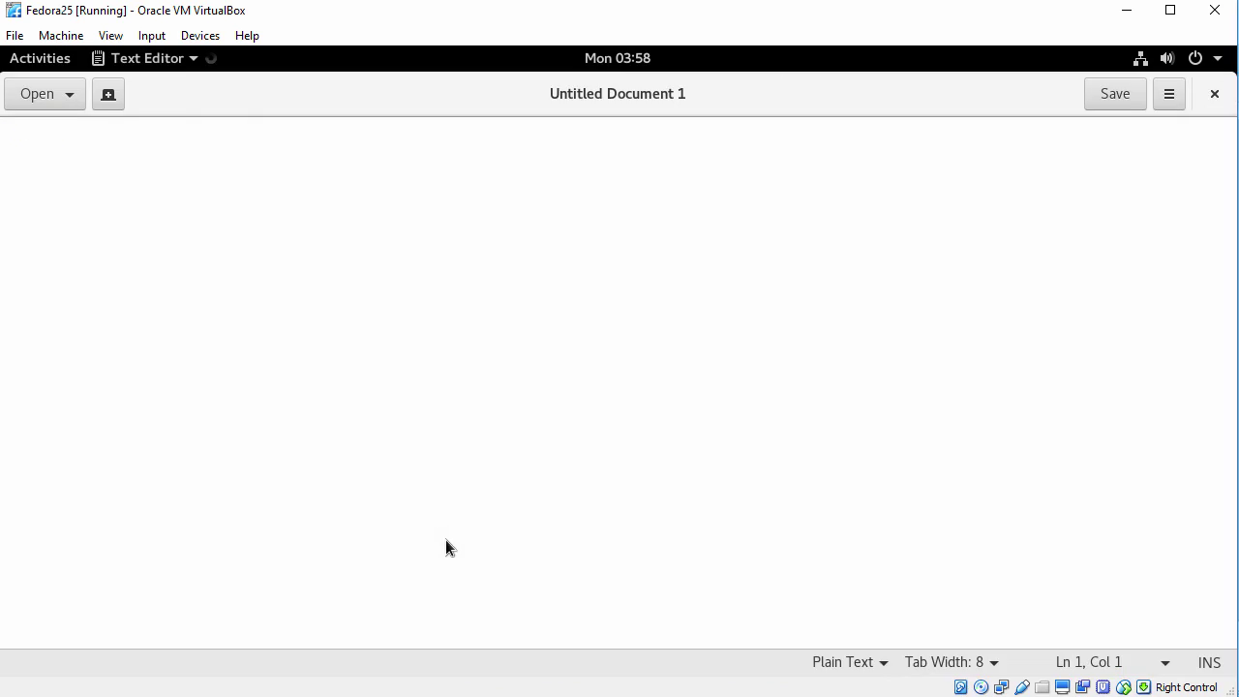
# Paste the host clipboard text, select it, then close the editor without saving.
pyautogui.rightClick(459, 177)
pyautogui.click(516, 304)
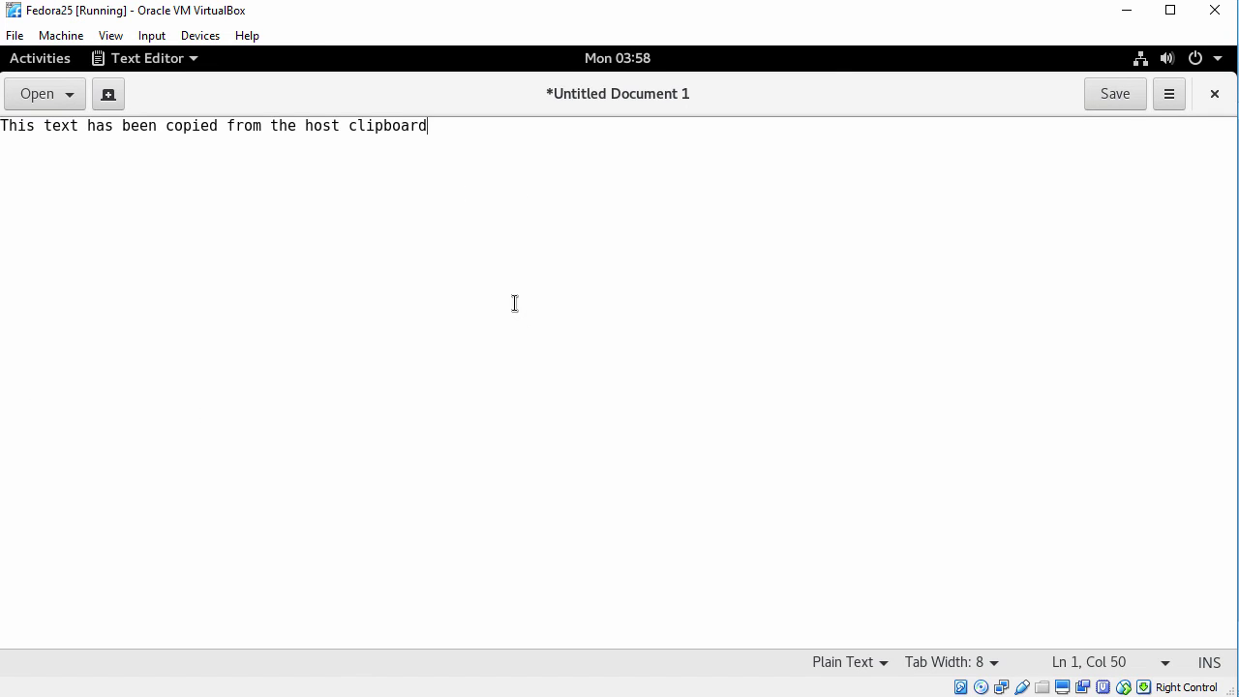
pyautogui.moveTo(1, 126); pyautogui.dragTo(485, 138)
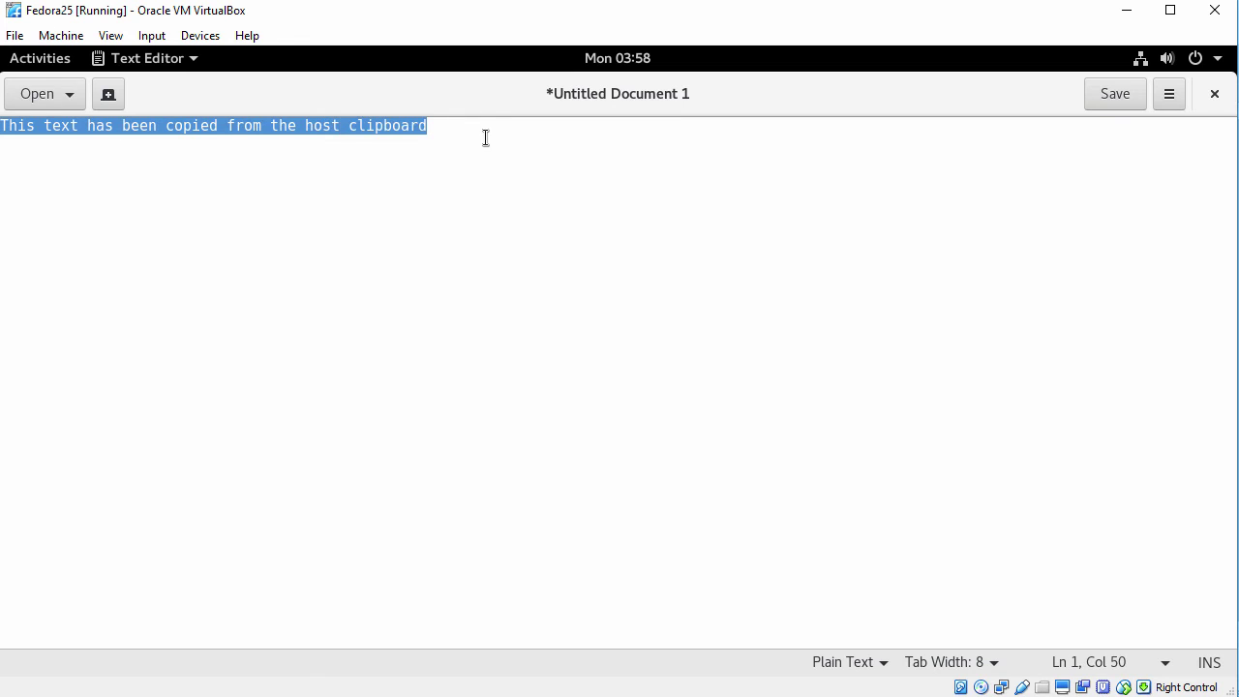
pyautogui.click(1216, 97)
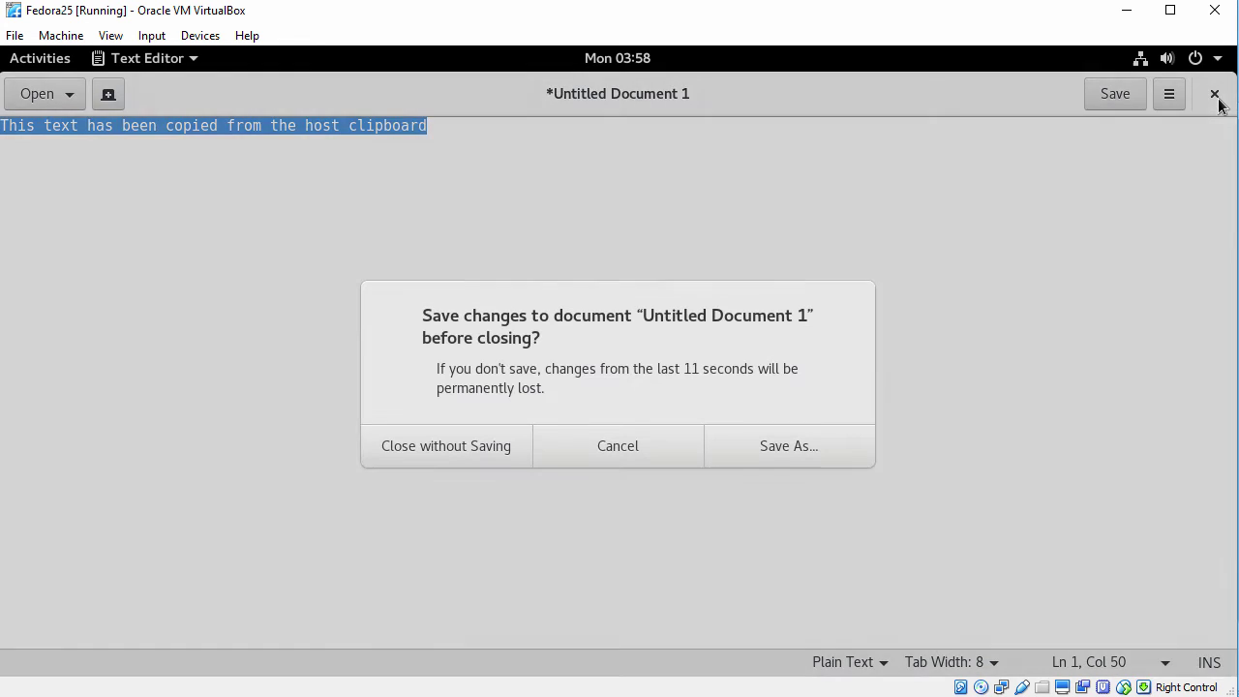
pyautogui.click(445, 438)
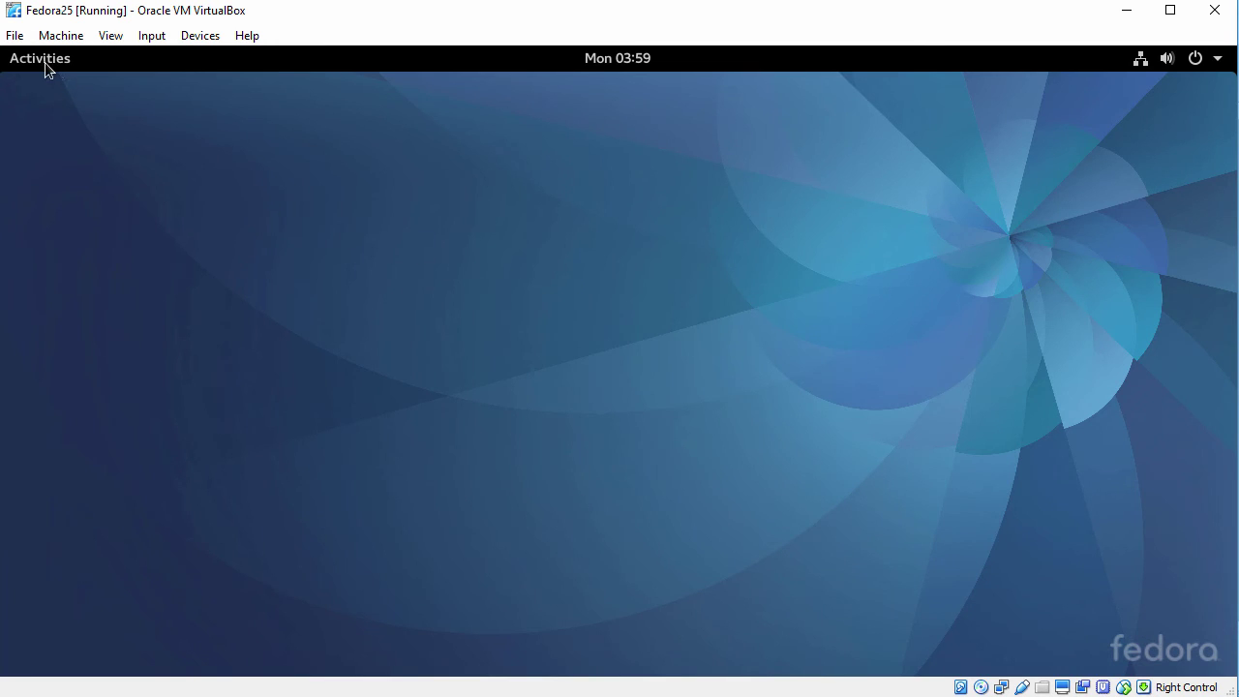
# Launch Firefox and confirm version 49.0 in Help > About Firefox.
pyautogui.click(41, 60)
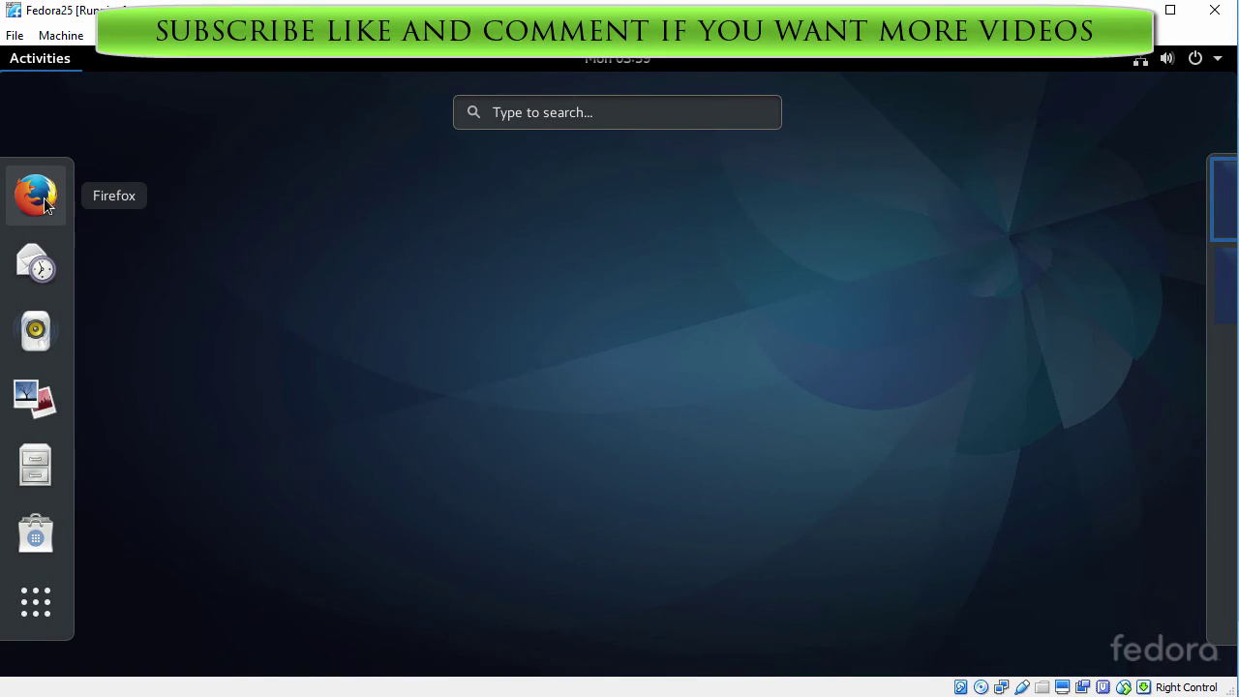
pyautogui.click(38, 198)
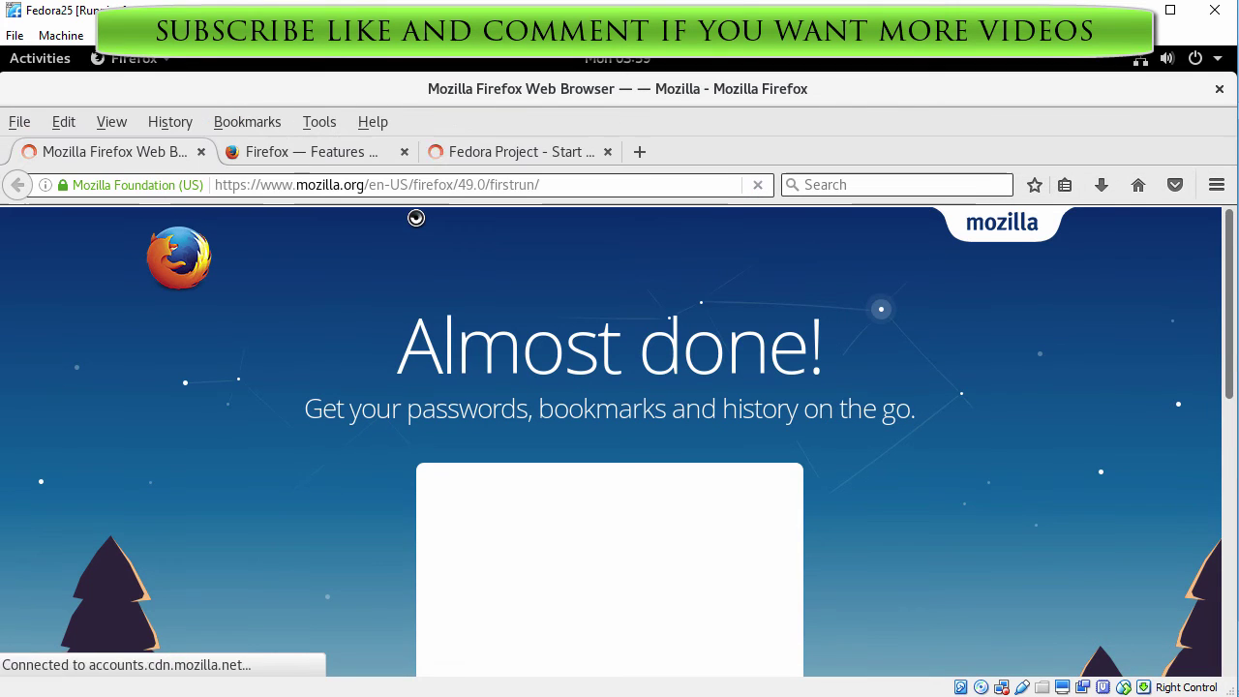
pyautogui.click(377, 147)
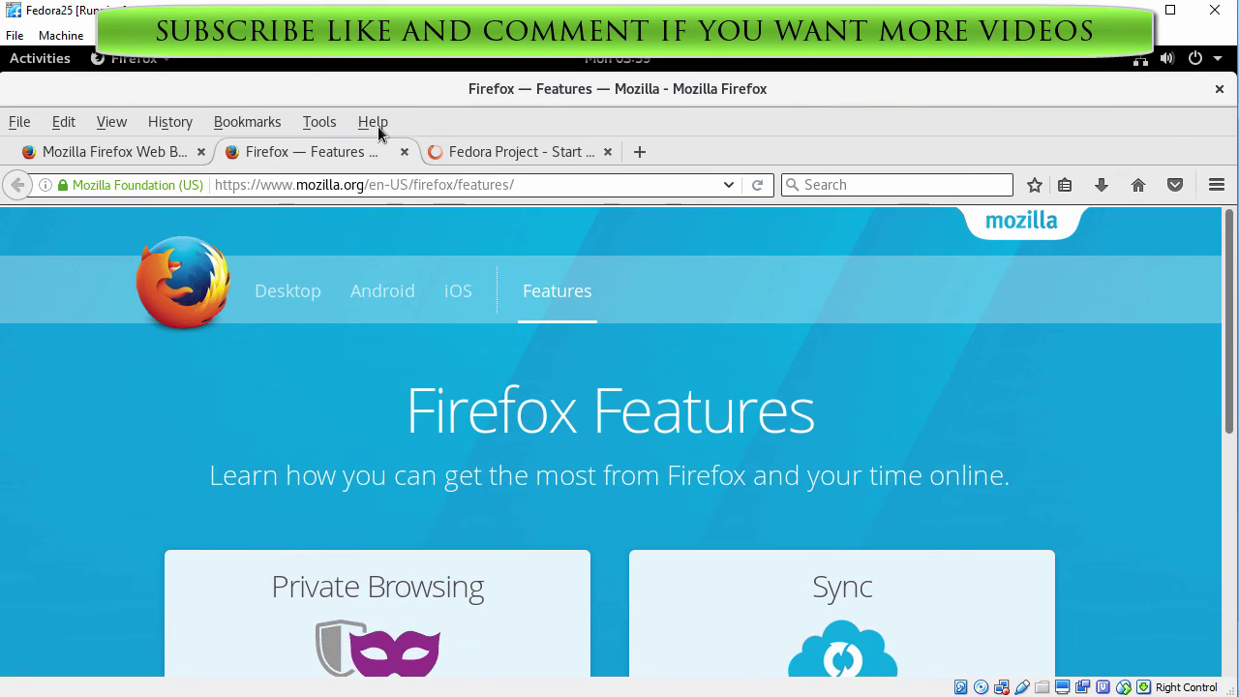
pyautogui.click(375, 123)
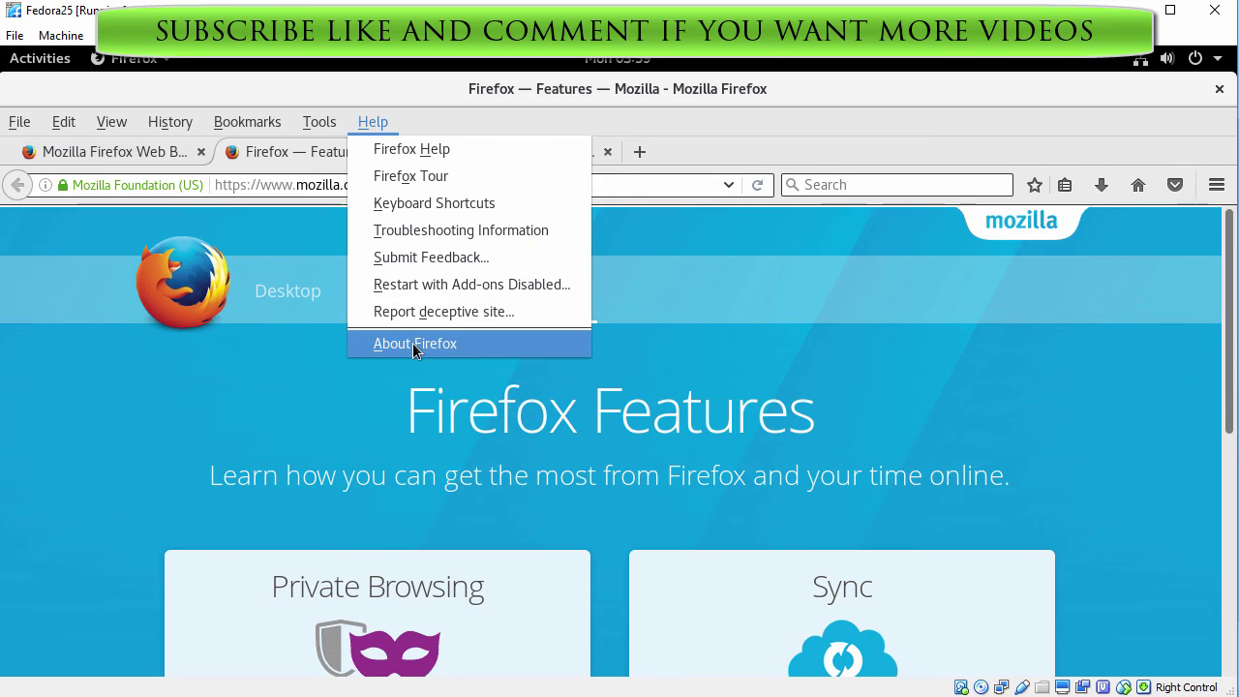
pyautogui.click(413, 343)
pyautogui.moveTo(581, 321); pyautogui.dragTo(617, 327)
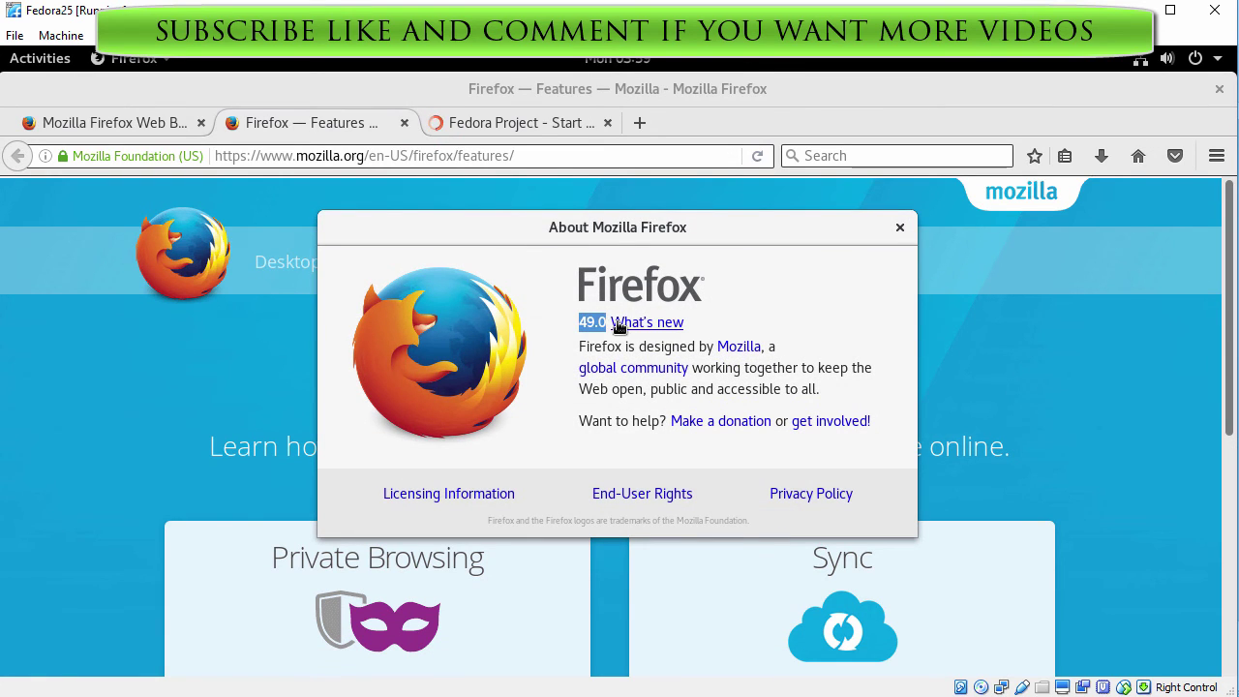
pyautogui.click(899, 227)
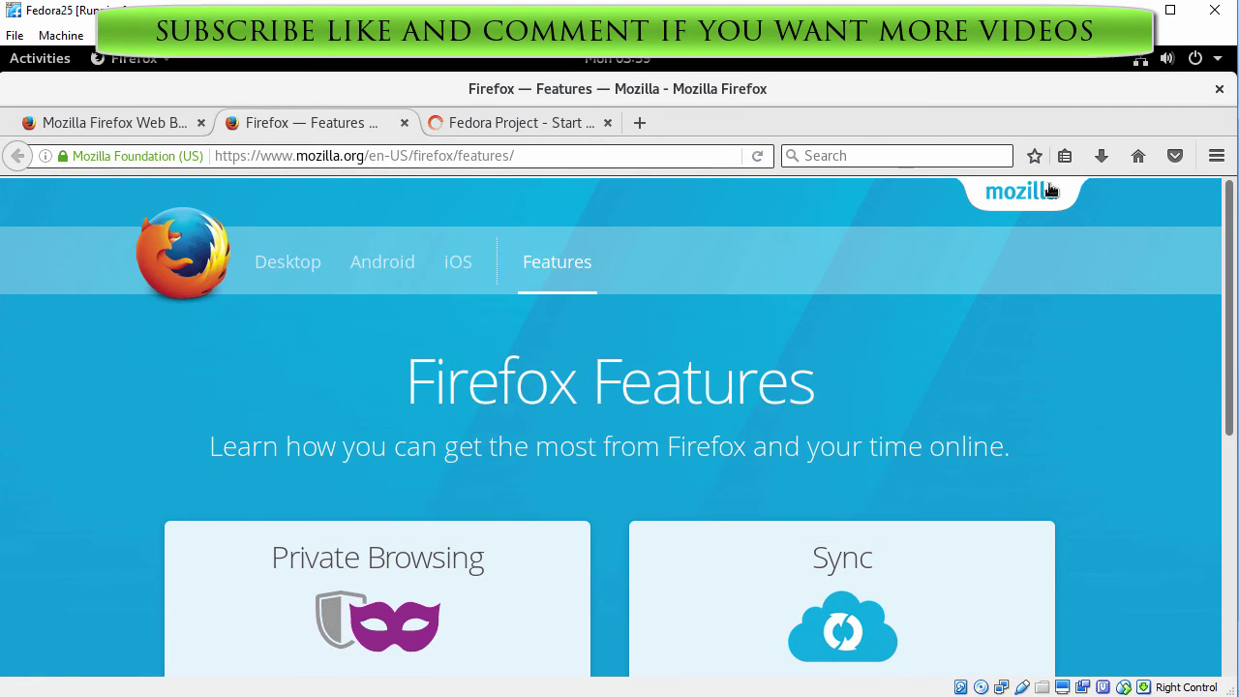
# Close Firefox with all three tabs and return to the Activities overview.
pyautogui.click(1219, 88)
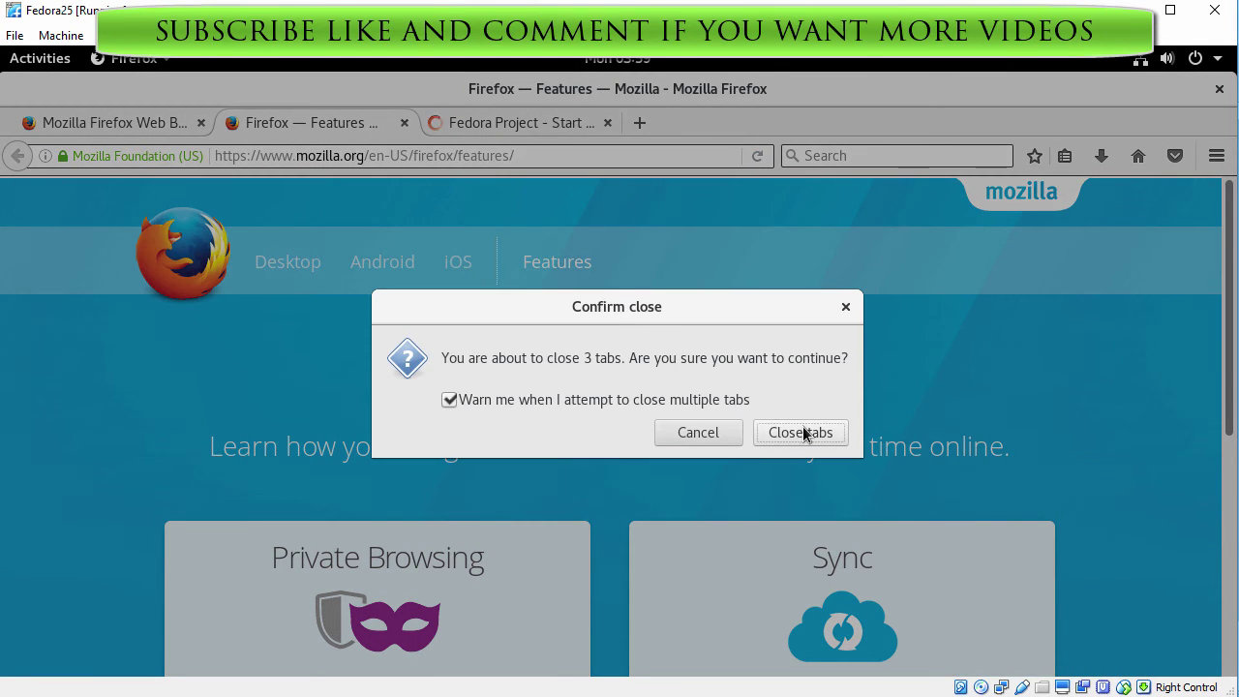
pyautogui.click(801, 432)
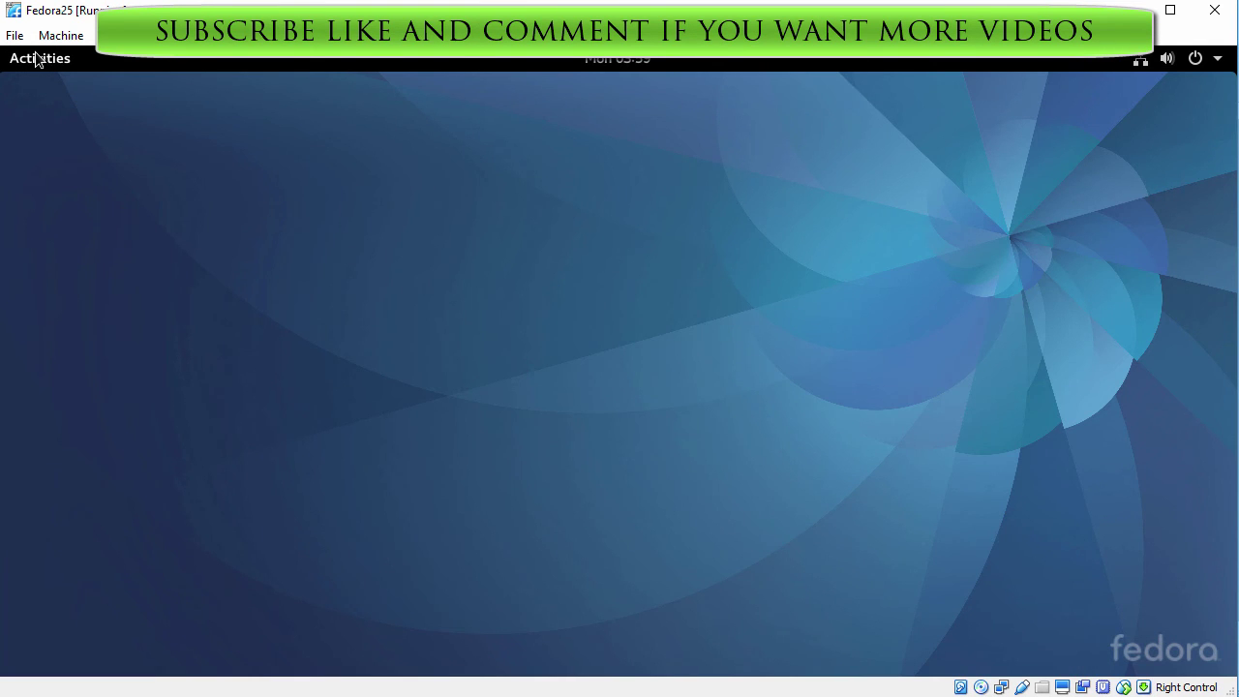
pyautogui.click(37, 59)
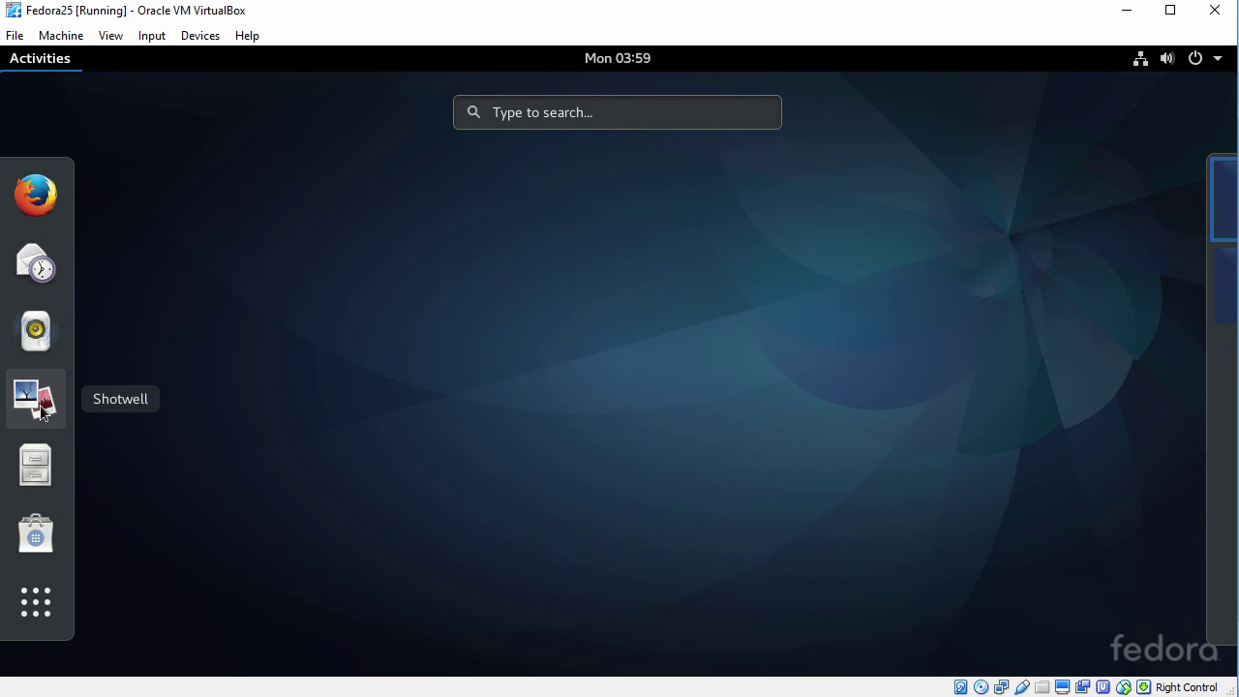
# Launch LibreOffice Calc, confirm version 5.2.3.3 in About LibreOffice, then close Calc.
pyautogui.click(37, 613)
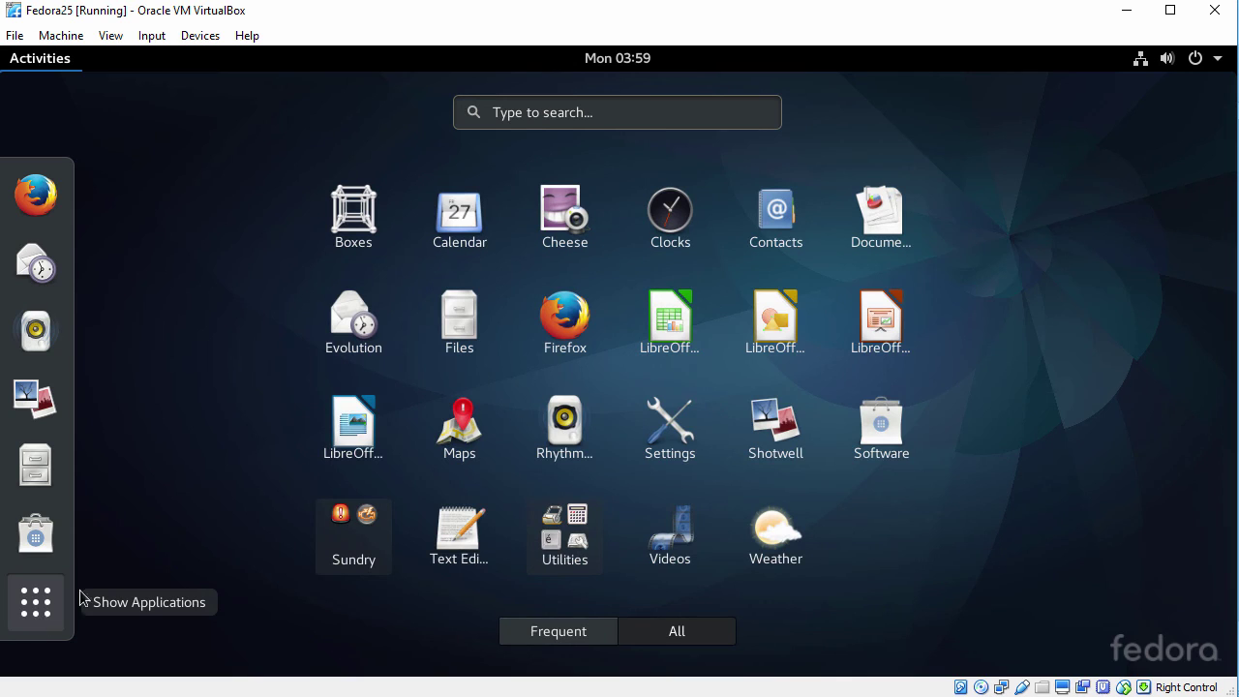
pyautogui.click(681, 334)
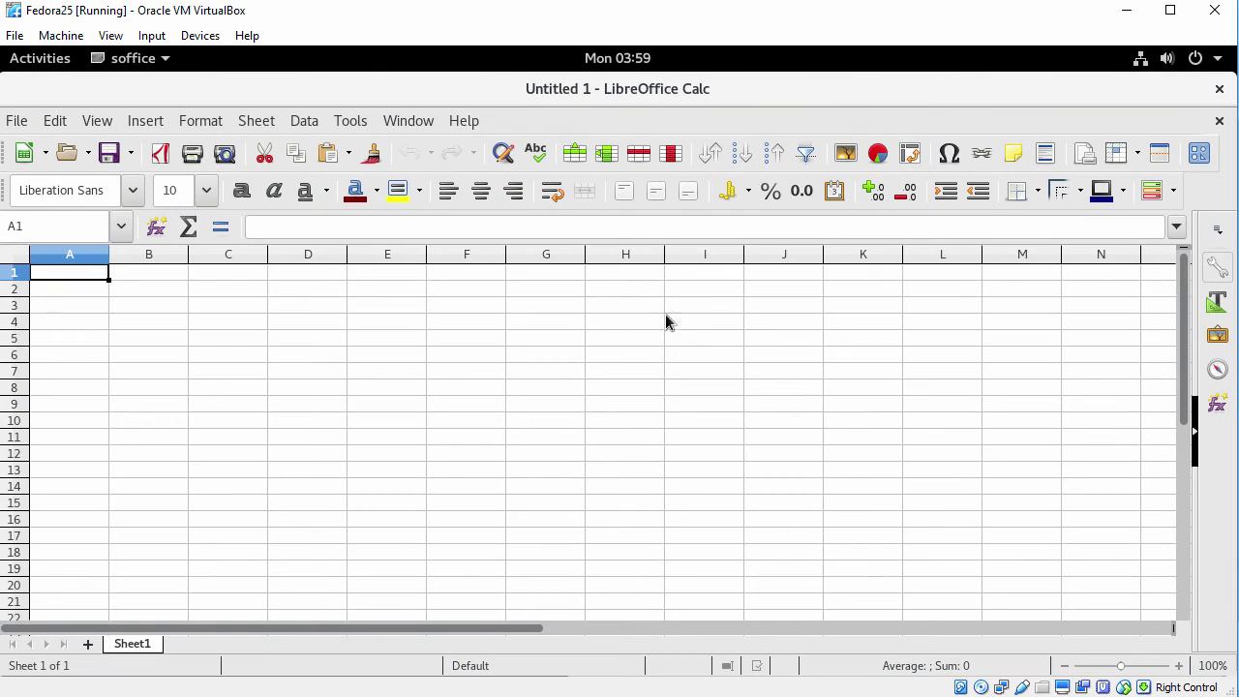
pyautogui.click(459, 121)
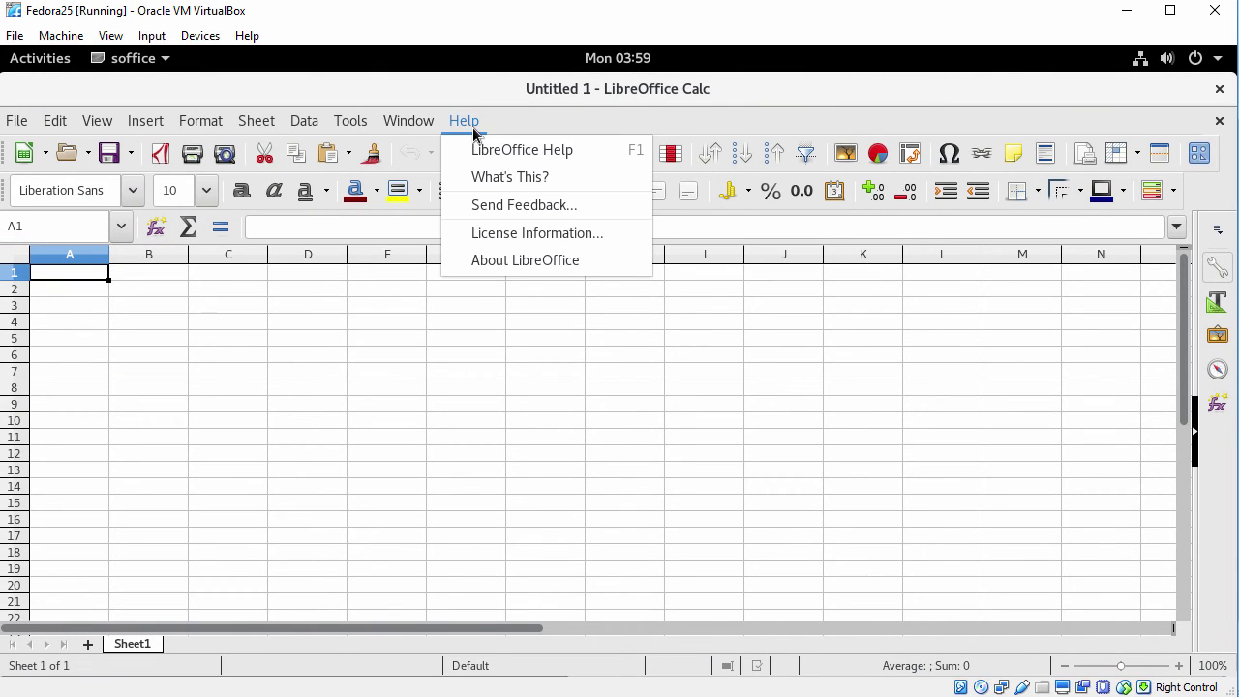
pyautogui.click(490, 261)
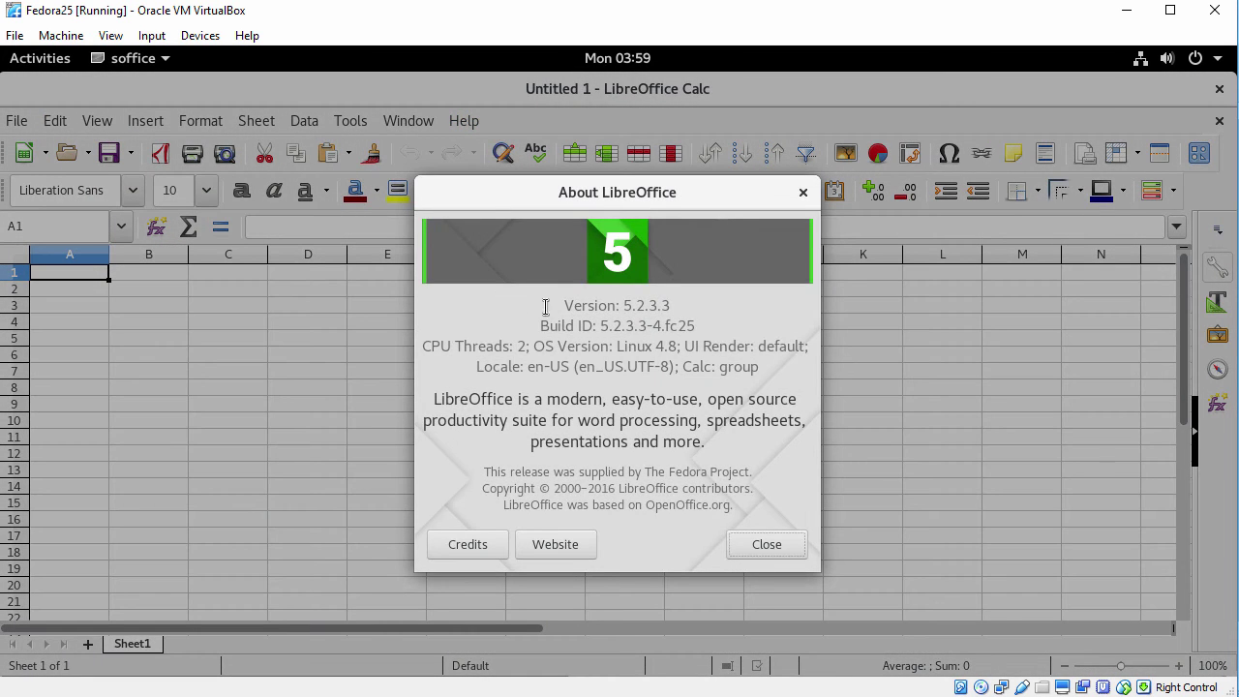
pyautogui.moveTo(563, 305); pyautogui.dragTo(573, 305)
pyautogui.moveTo(670, 304); pyautogui.dragTo(690, 308)
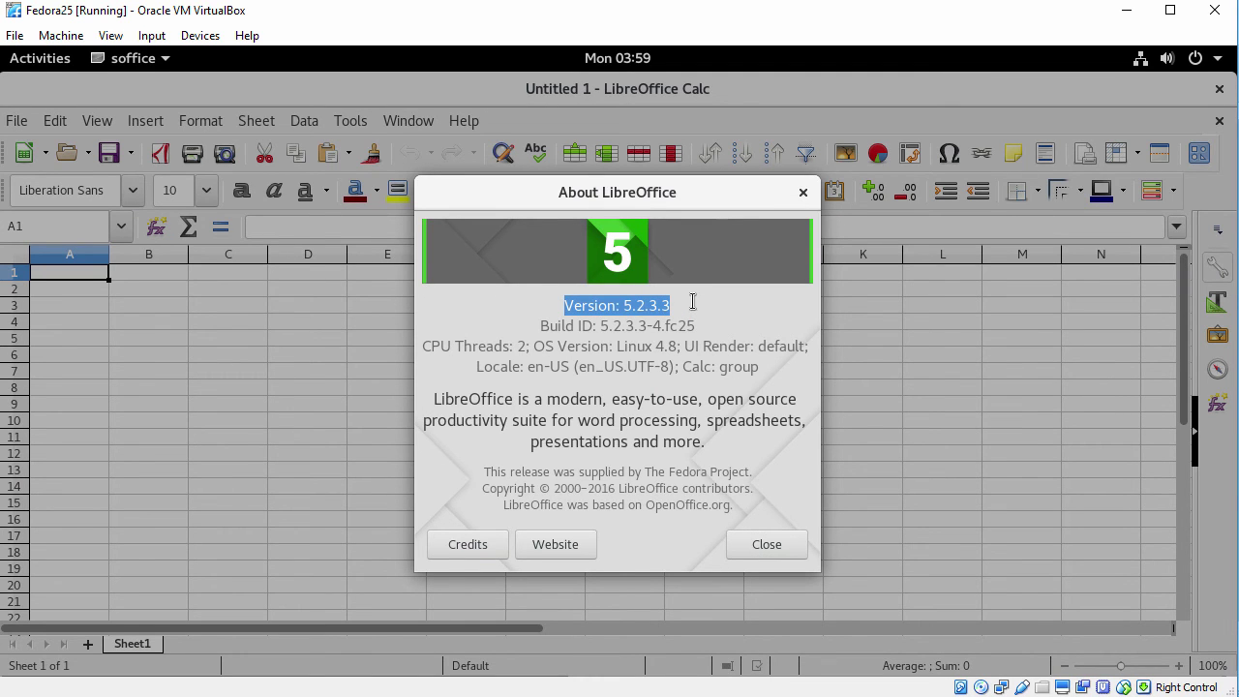
pyautogui.click(802, 192)
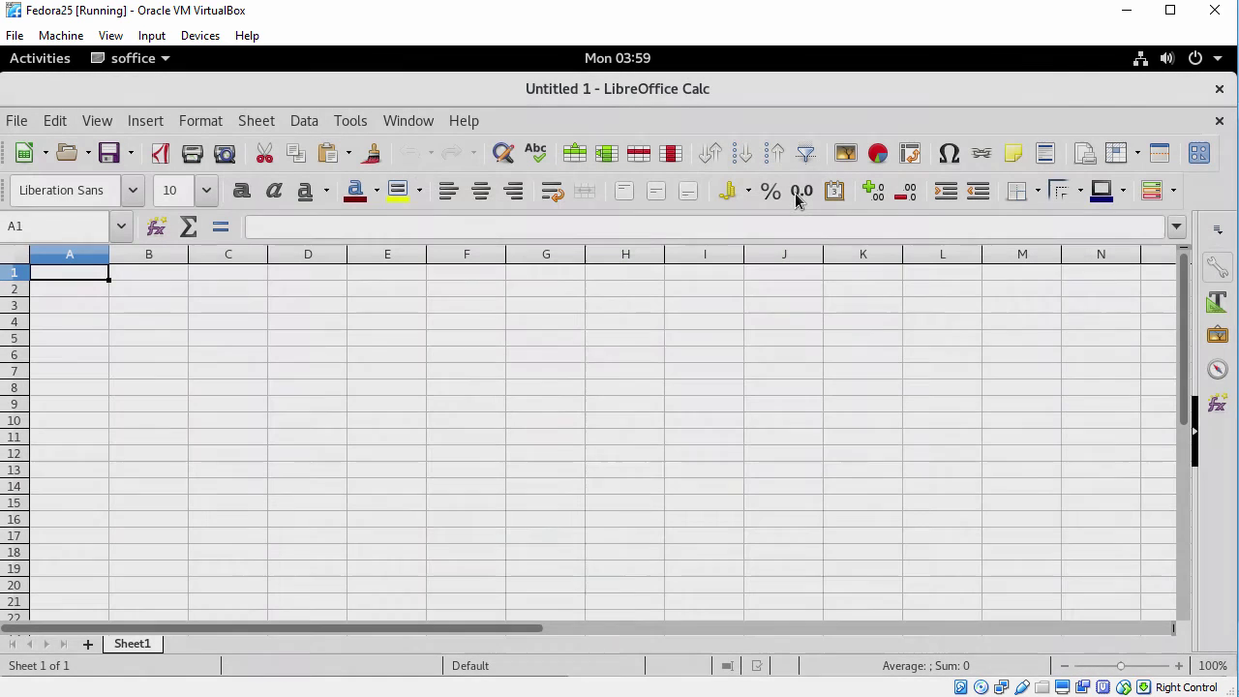
pyautogui.click(1220, 90)
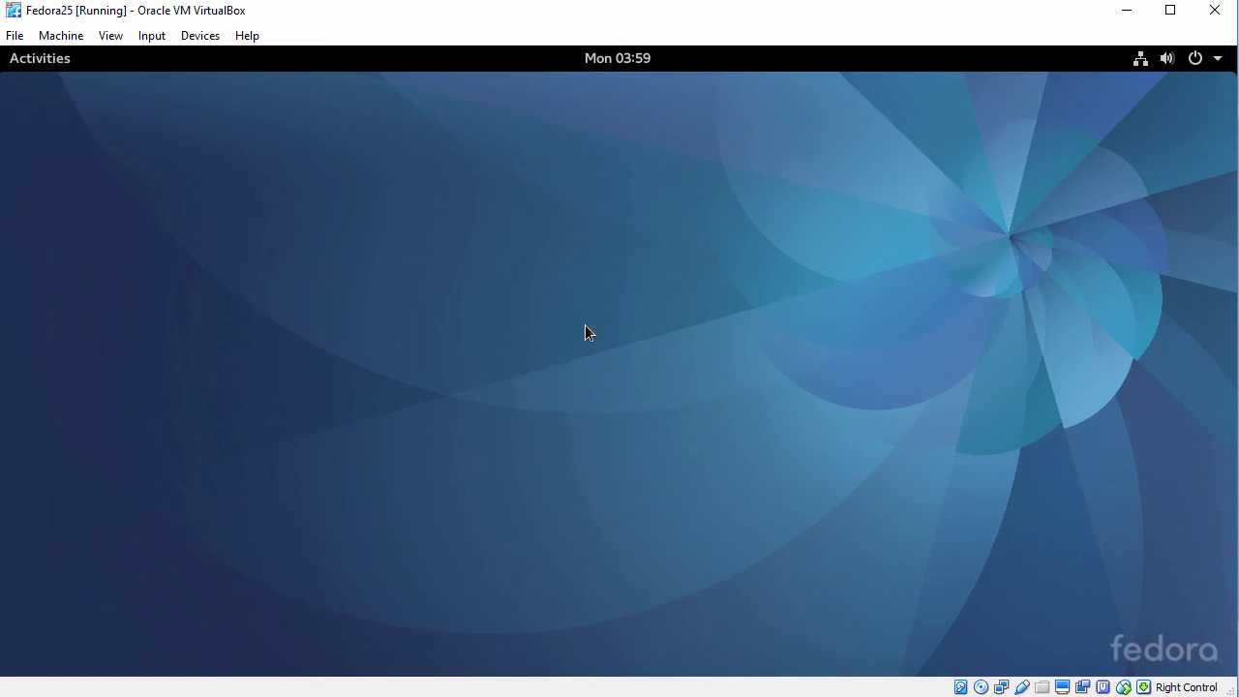
# Open Settings, browse the Background wallpapers without changing them, and return to the settings list.
pyautogui.click(33, 60)
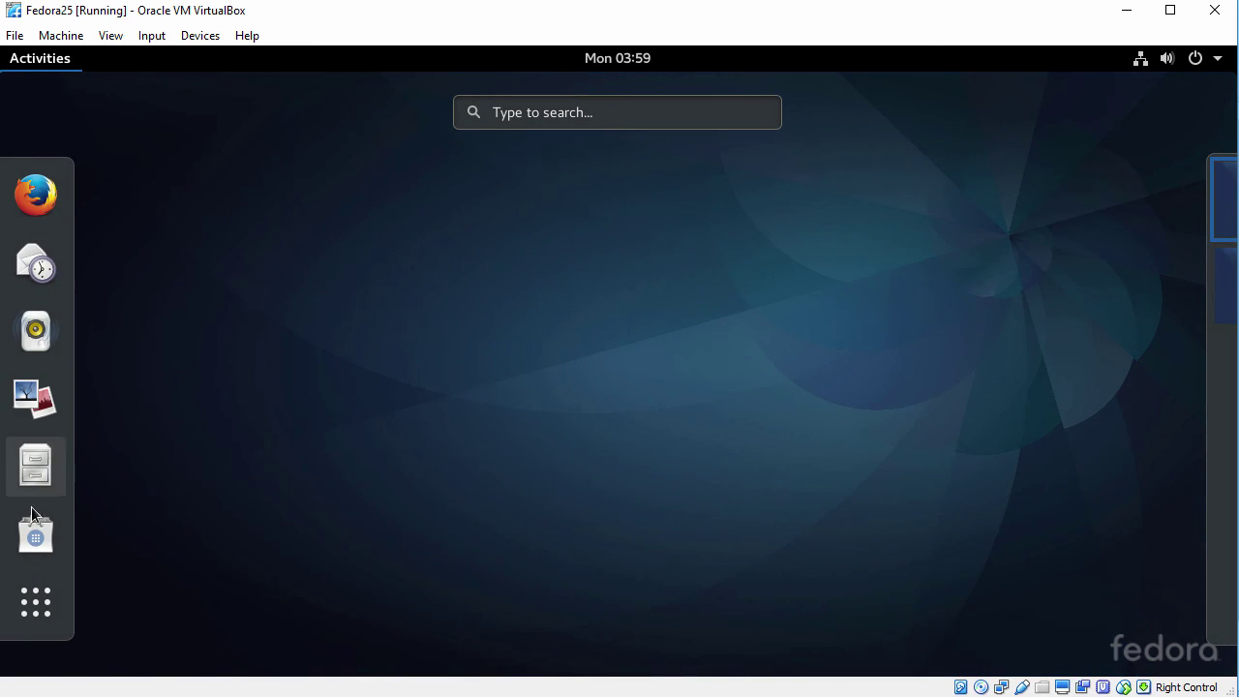
pyautogui.click(29, 600)
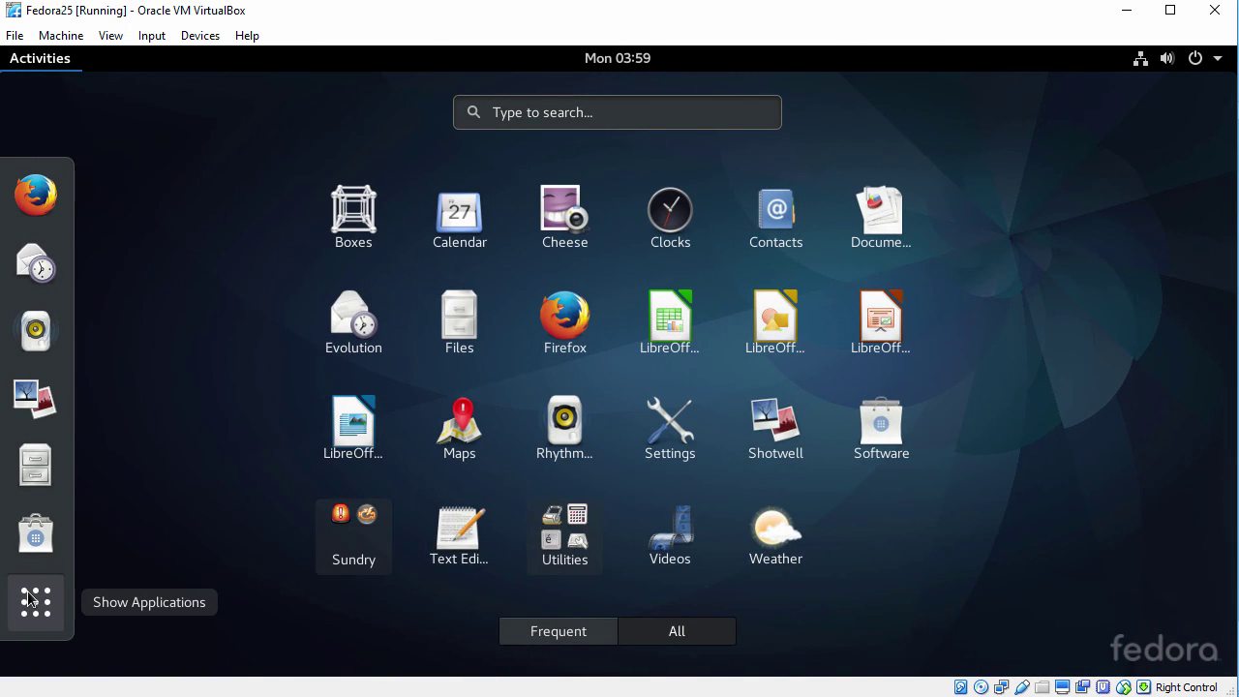
pyautogui.click(651, 428)
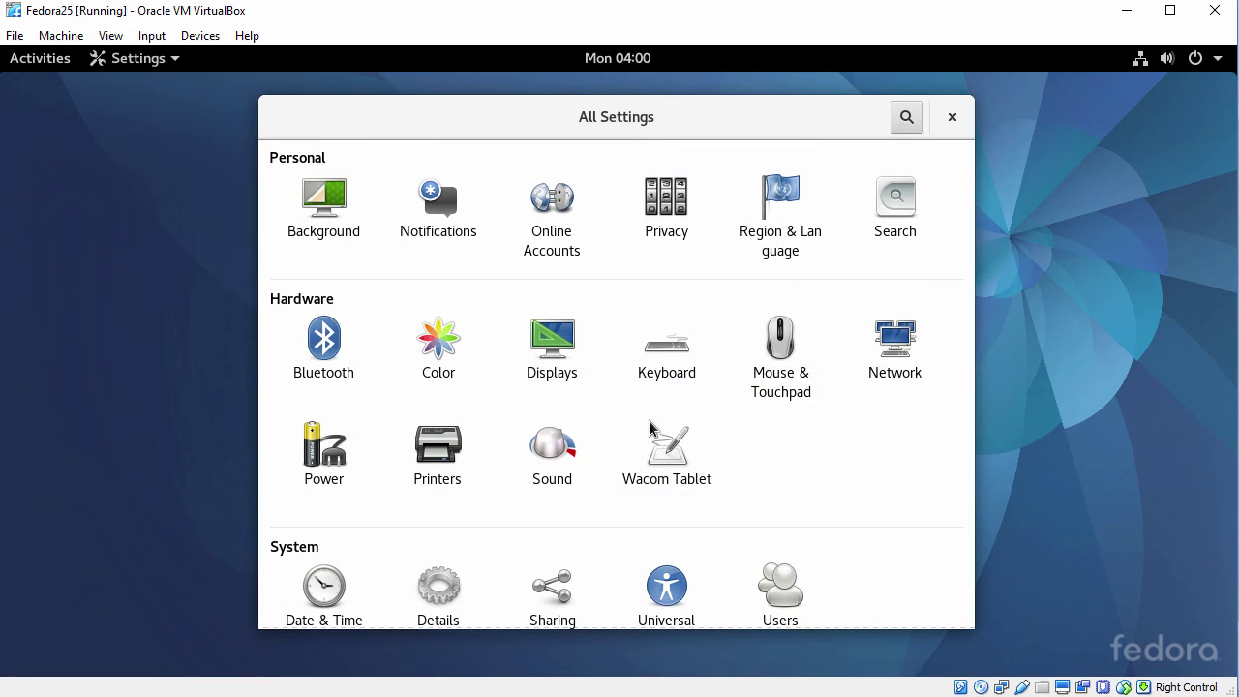
pyautogui.click(332, 208)
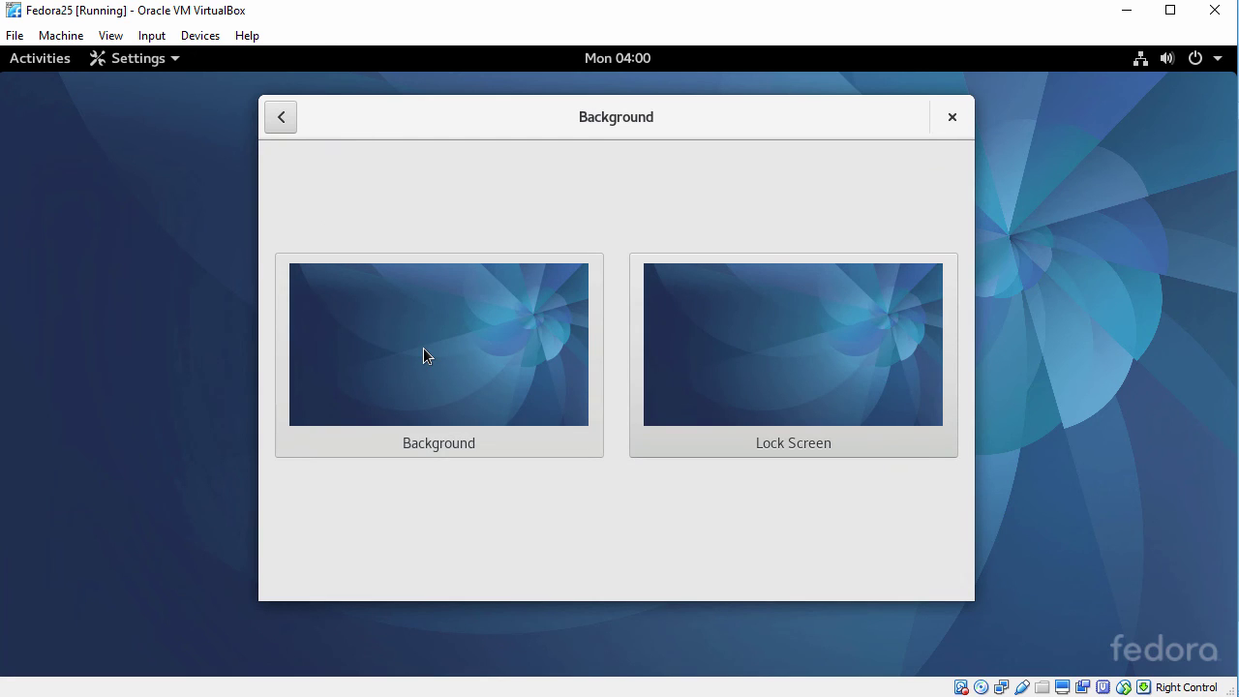
pyautogui.click(424, 354)
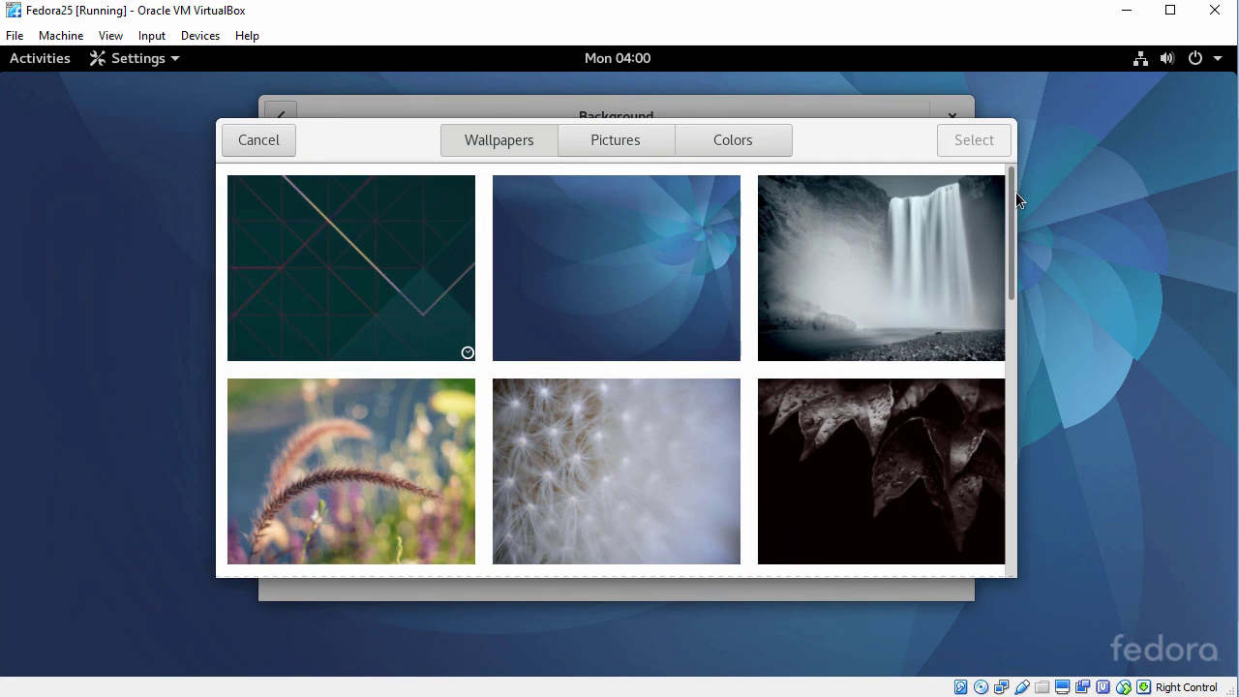
pyautogui.moveTo(1015, 192); pyautogui.dragTo(998, 213)
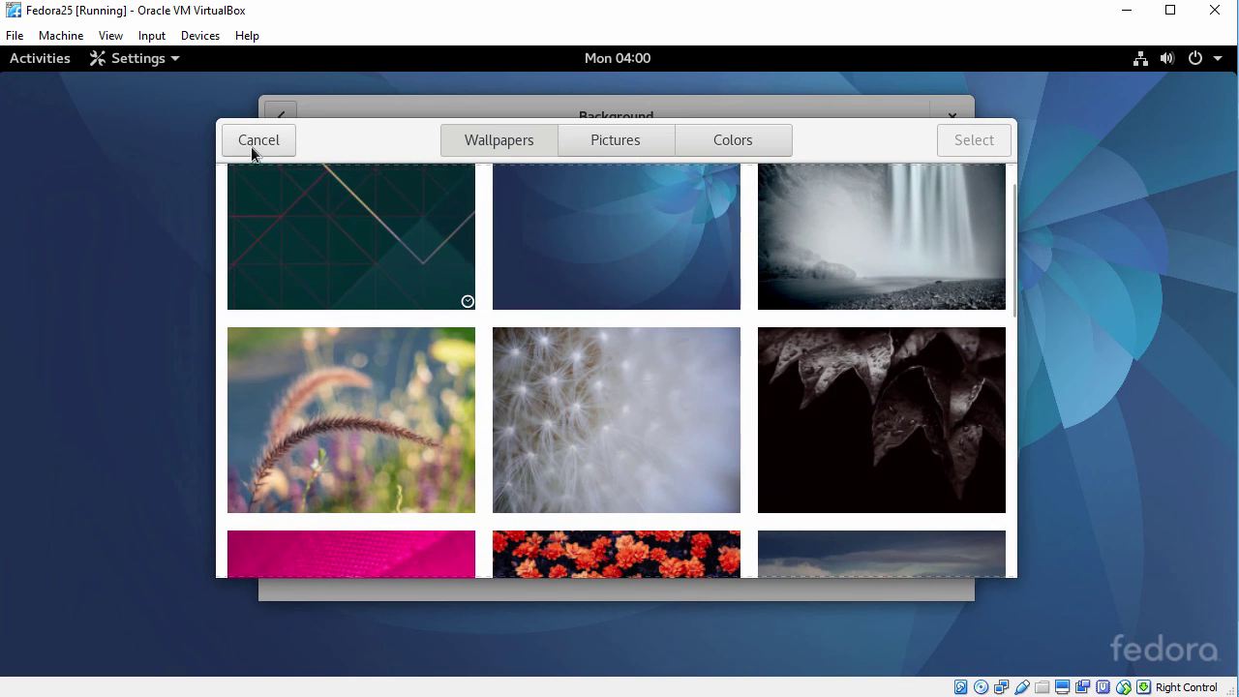
pyautogui.click(254, 145)
pyautogui.click(275, 124)
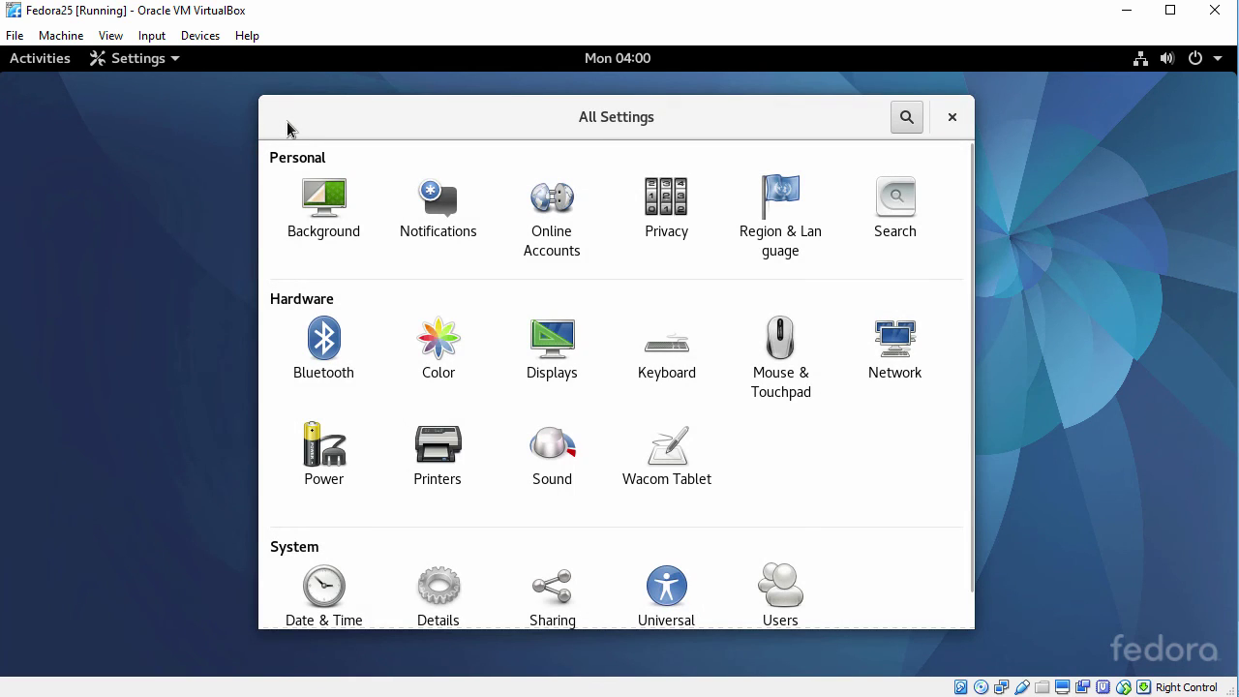
# Check Details shows Fedora 25 64-bit, close Settings, and open the Activities overview.
pyautogui.click(432, 585)
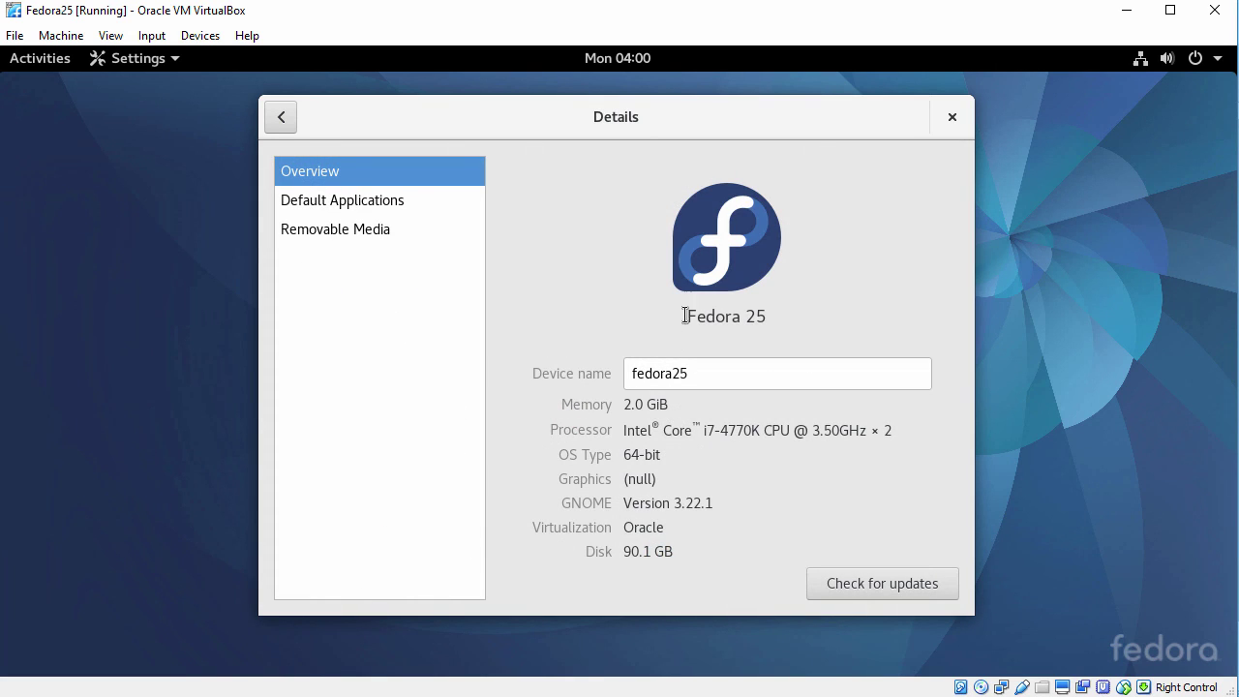
pyautogui.moveTo(683, 316); pyautogui.dragTo(793, 319)
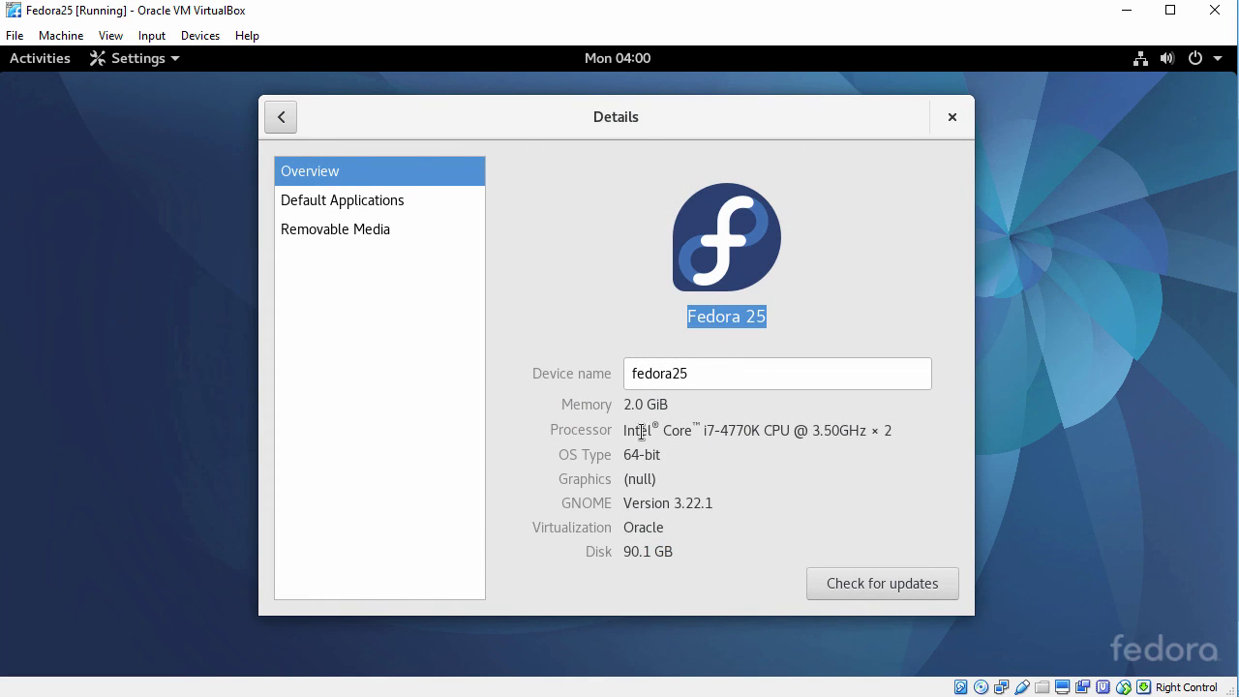
pyautogui.click(949, 117)
pyautogui.click(43, 62)
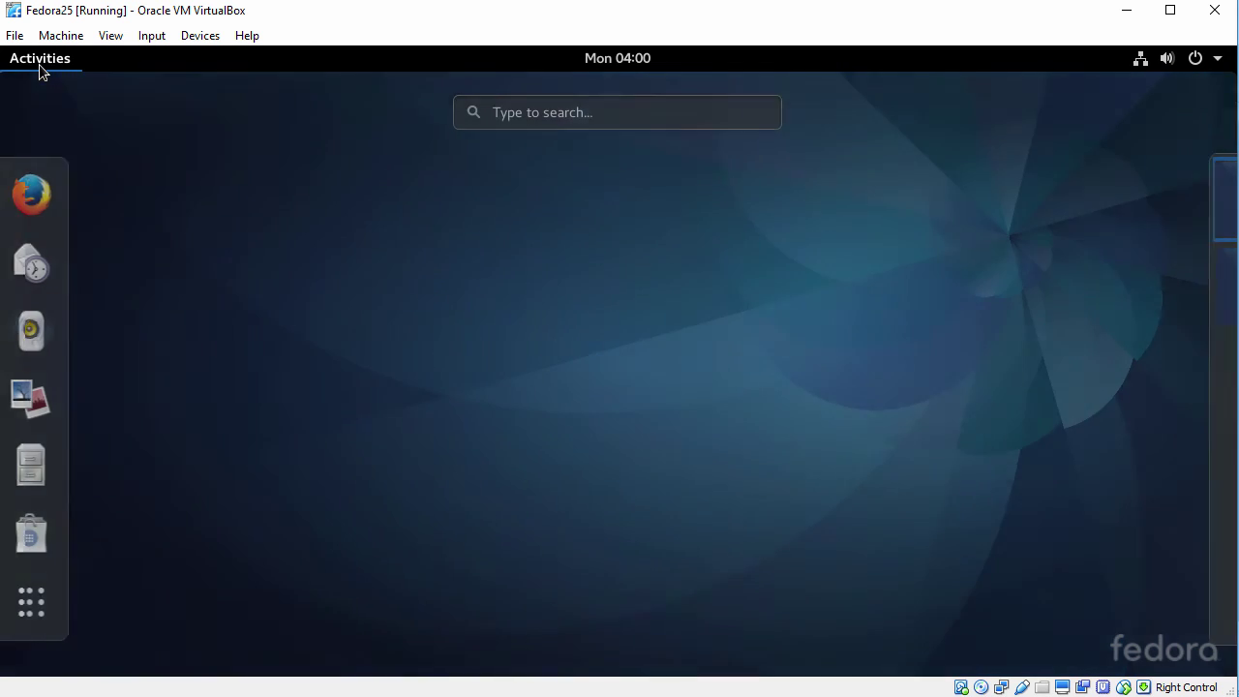
# Launch Terminal from Utilities, zoom the text in twice, and move the window up-left.
pyautogui.click(23, 606)
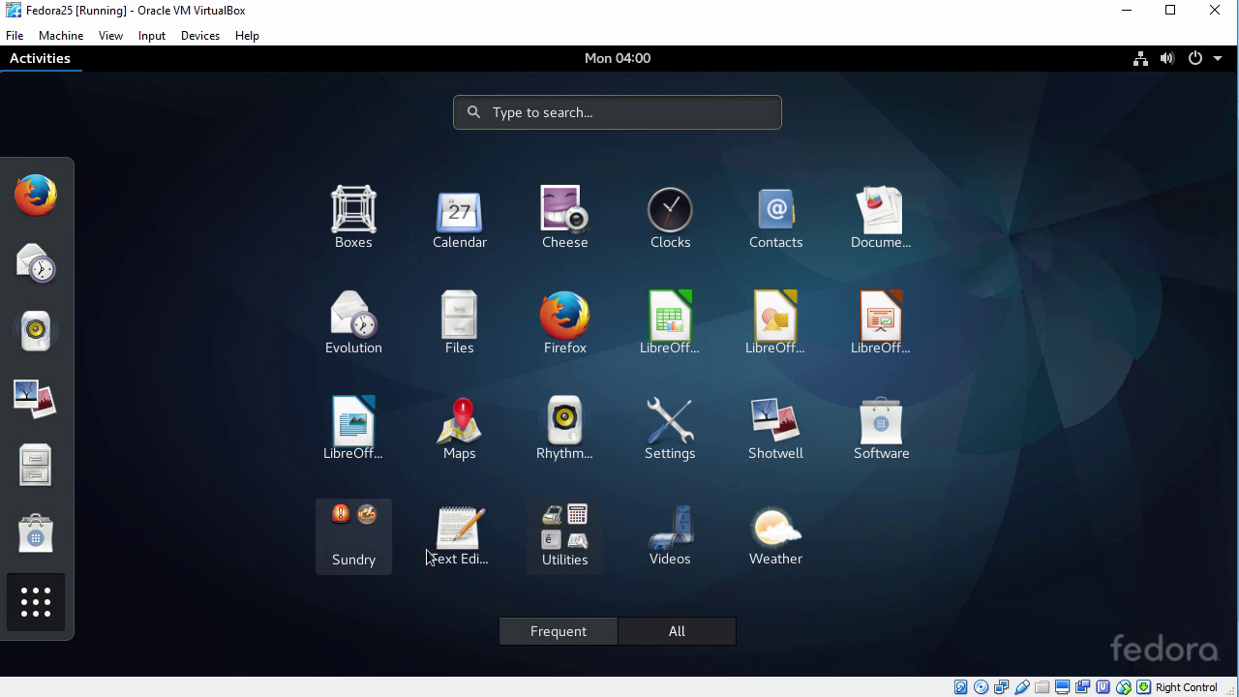
pyautogui.click(545, 530)
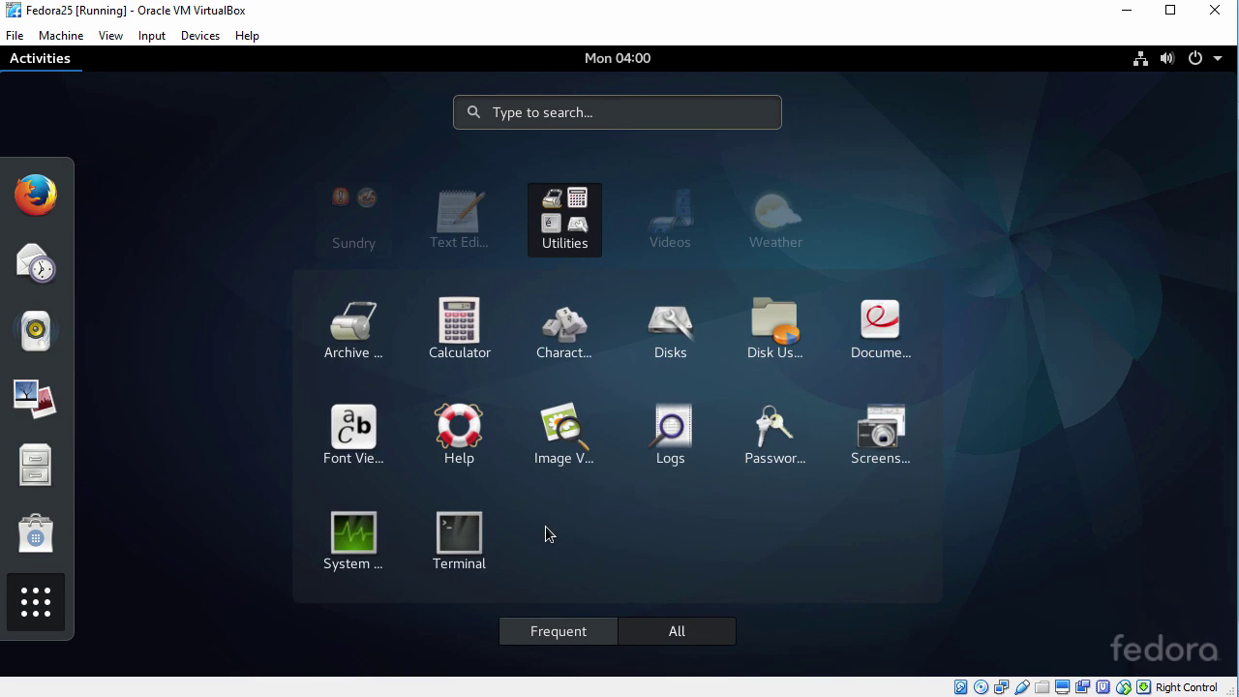
pyautogui.click(458, 541)
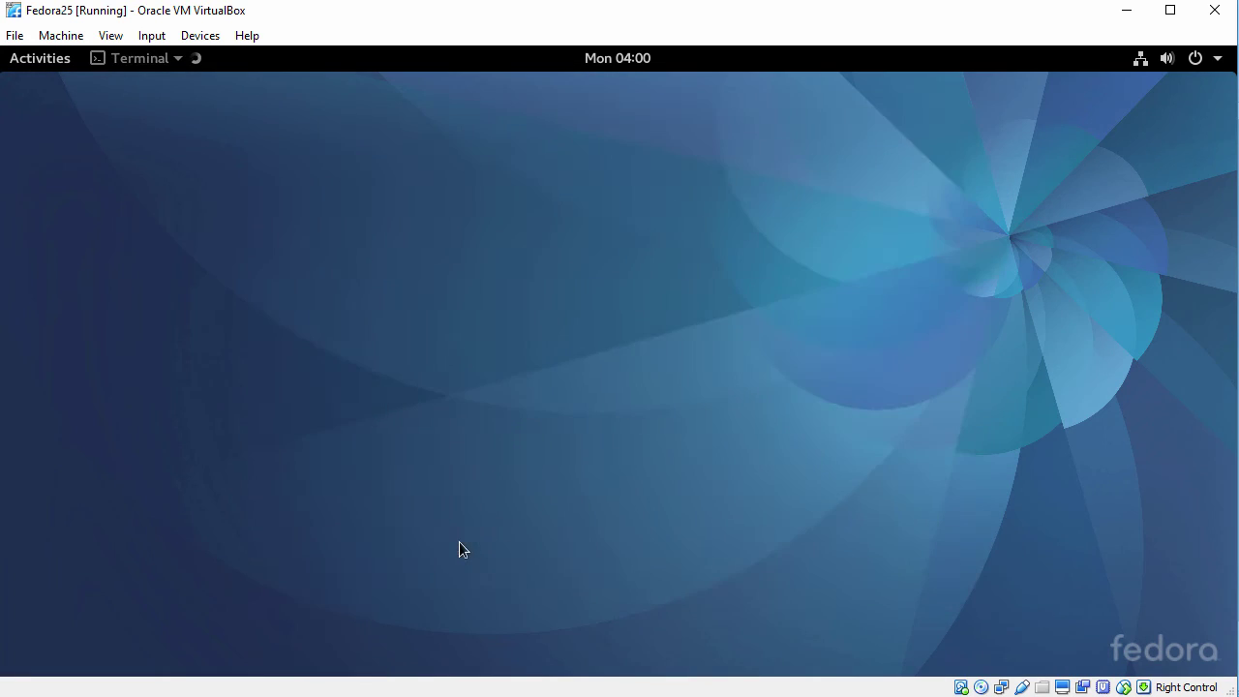
pyautogui.click(378, 172)
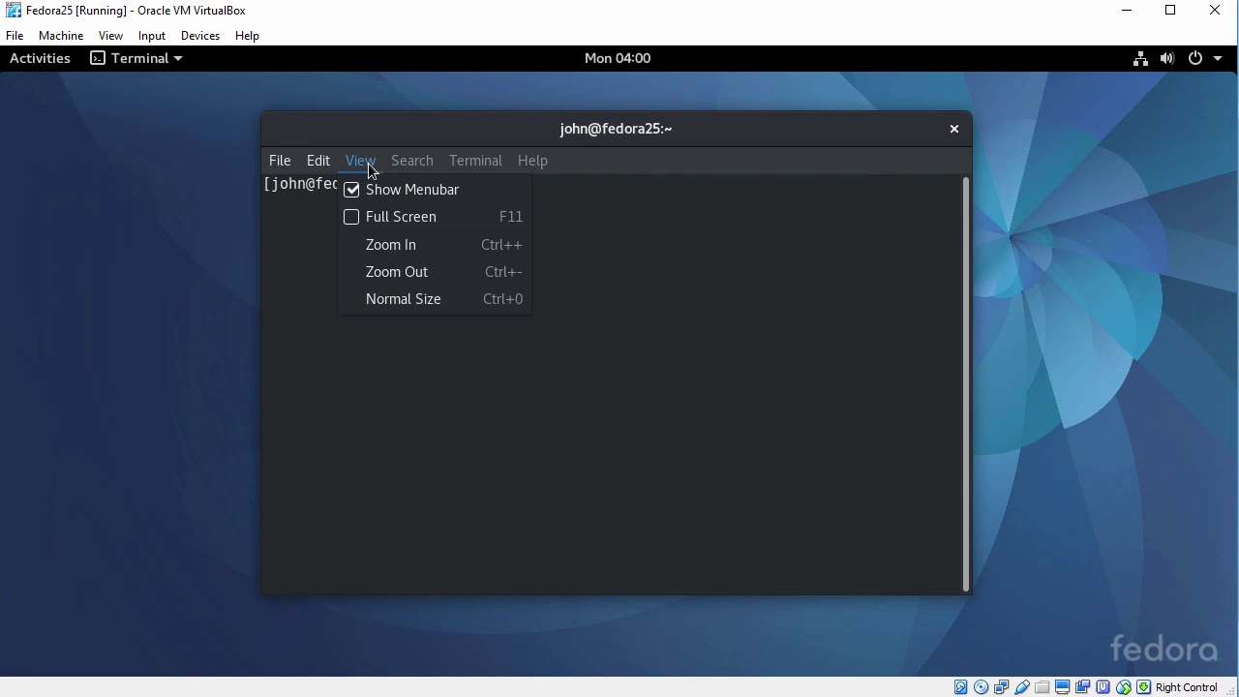
pyautogui.click(404, 249)
pyautogui.moveTo(490, 140); pyautogui.dragTo(359, 100)
# Check the user with whoami, start a root shell with sudo bash, and confirm root.
pyautogui.press('Return')
pyautogui.write('whoami')
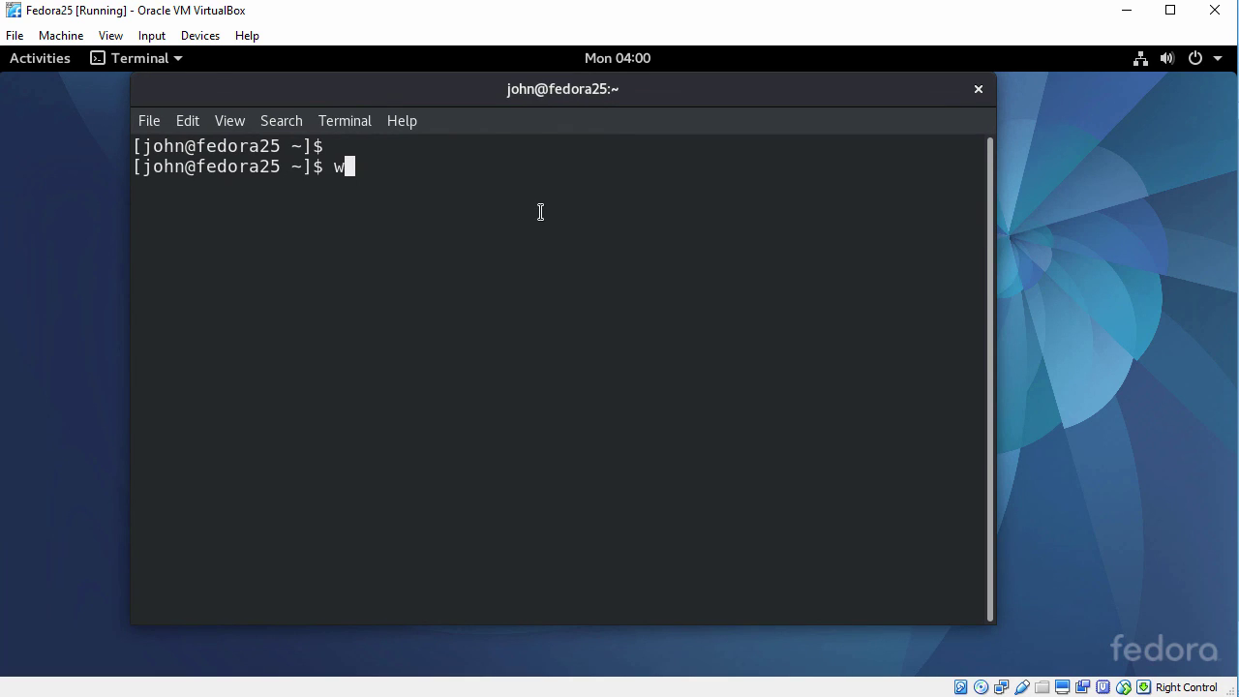
pyautogui.press('Return')
pyautogui.write('sudo bash')
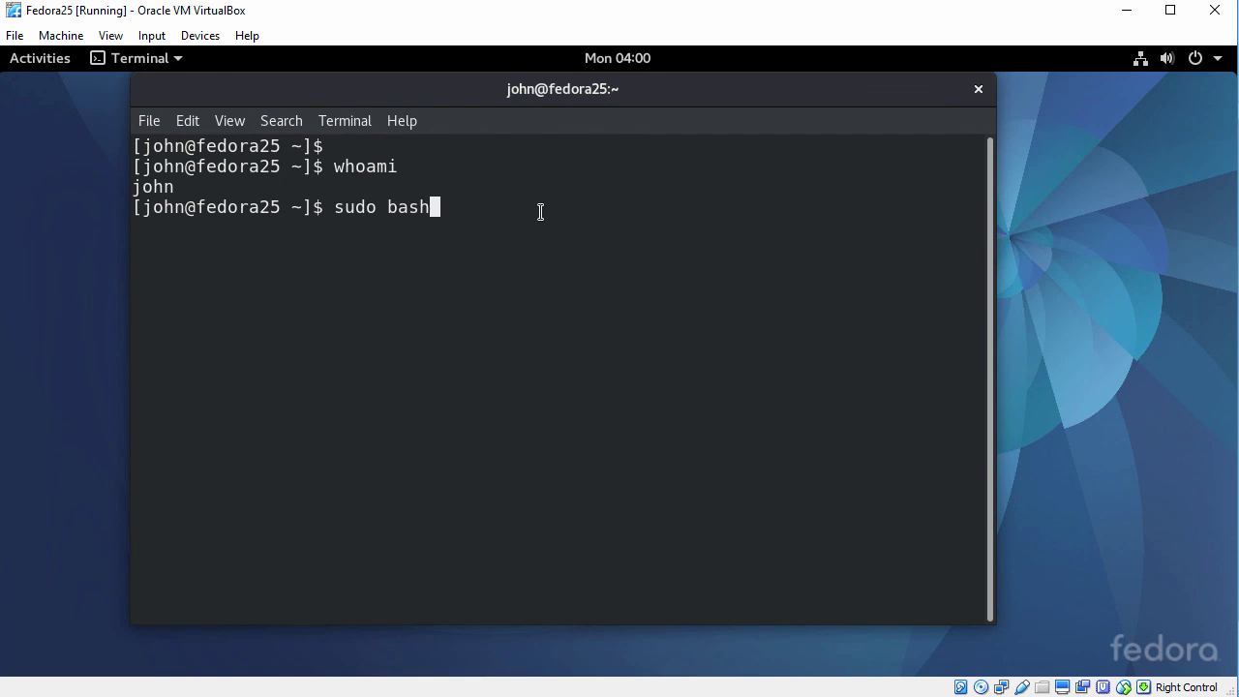
pyautogui.press('Return')
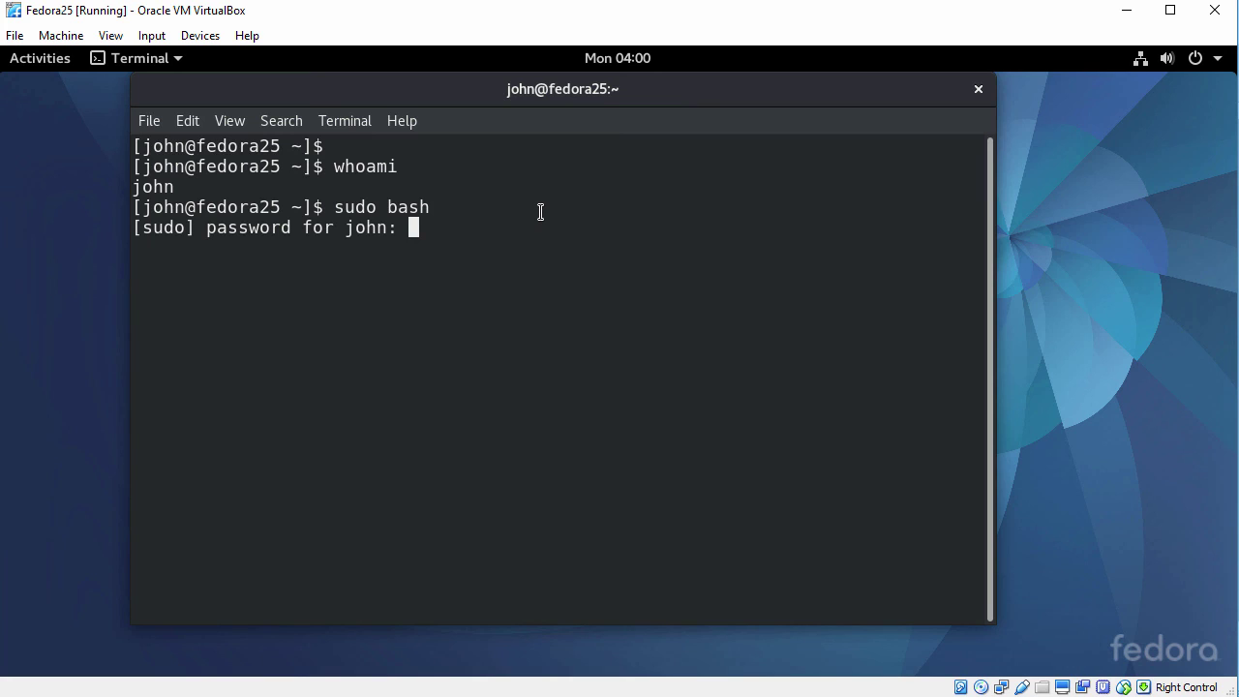
pyautogui.press('Return')
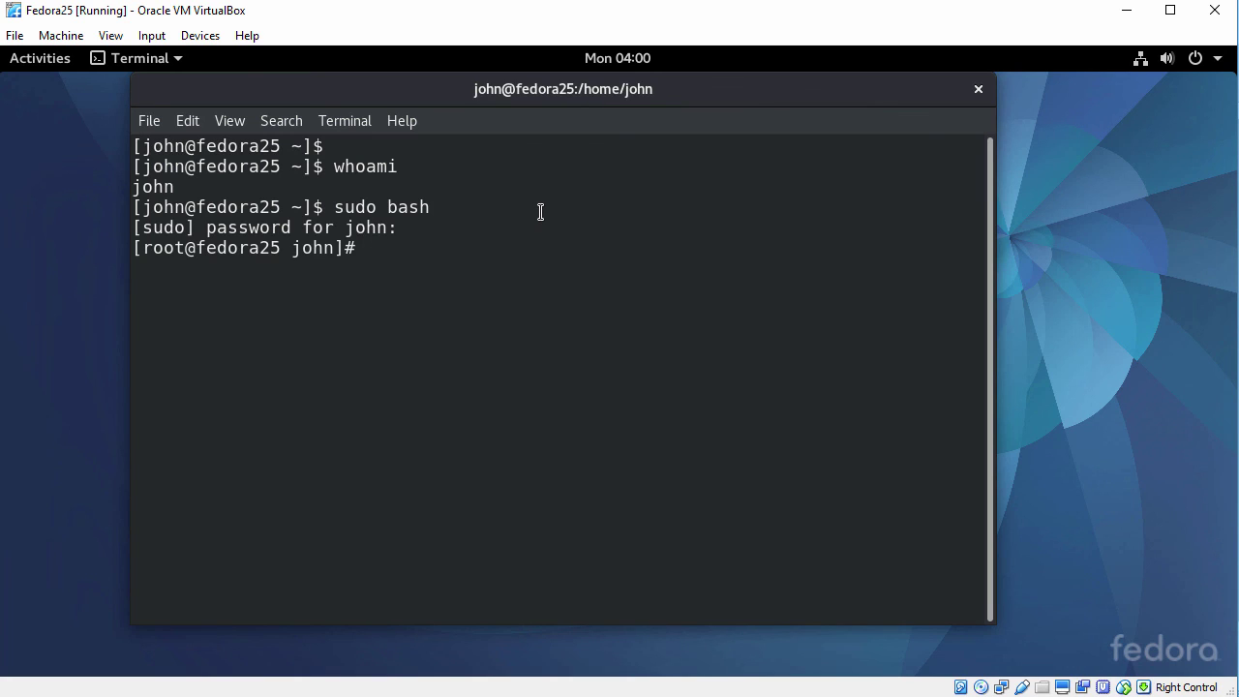
pyautogui.press('Return')
pyautogui.write('whoami')
pyautogui.press('Return')
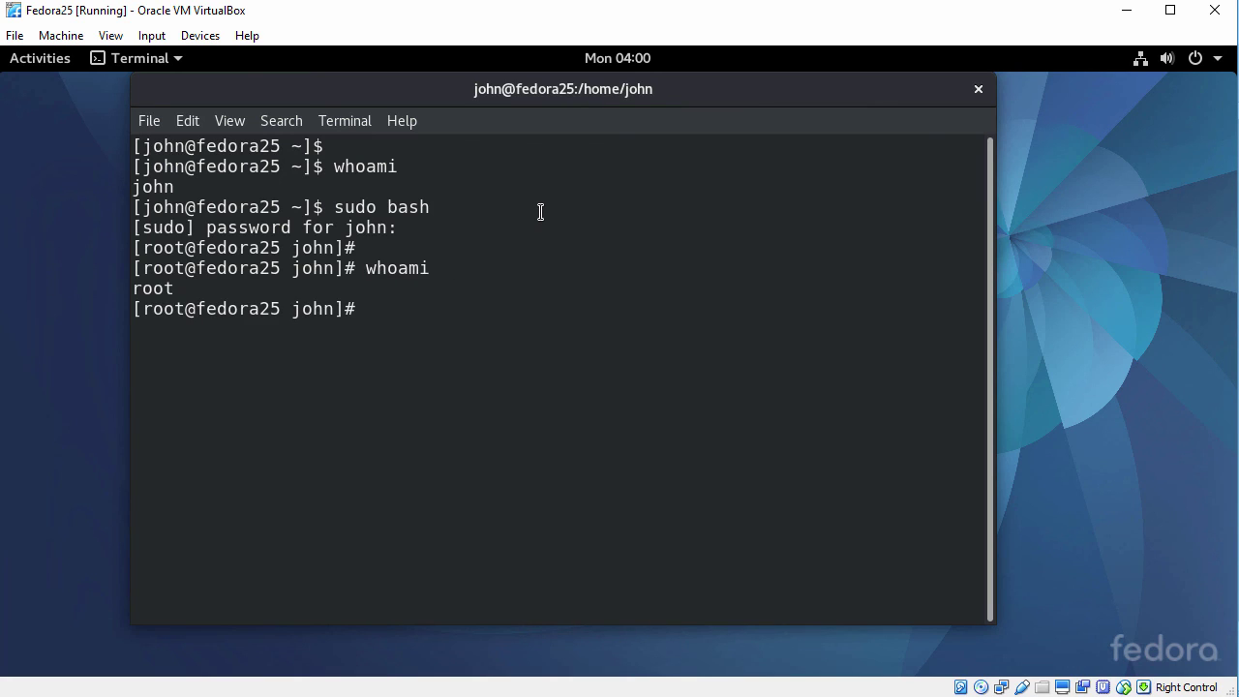
# Change to root's home directory with cd, clear the screen, and enter uname -a.
pyautogui.write('cd')
pyautogui.press('Return')
pyautogui.press('Return')
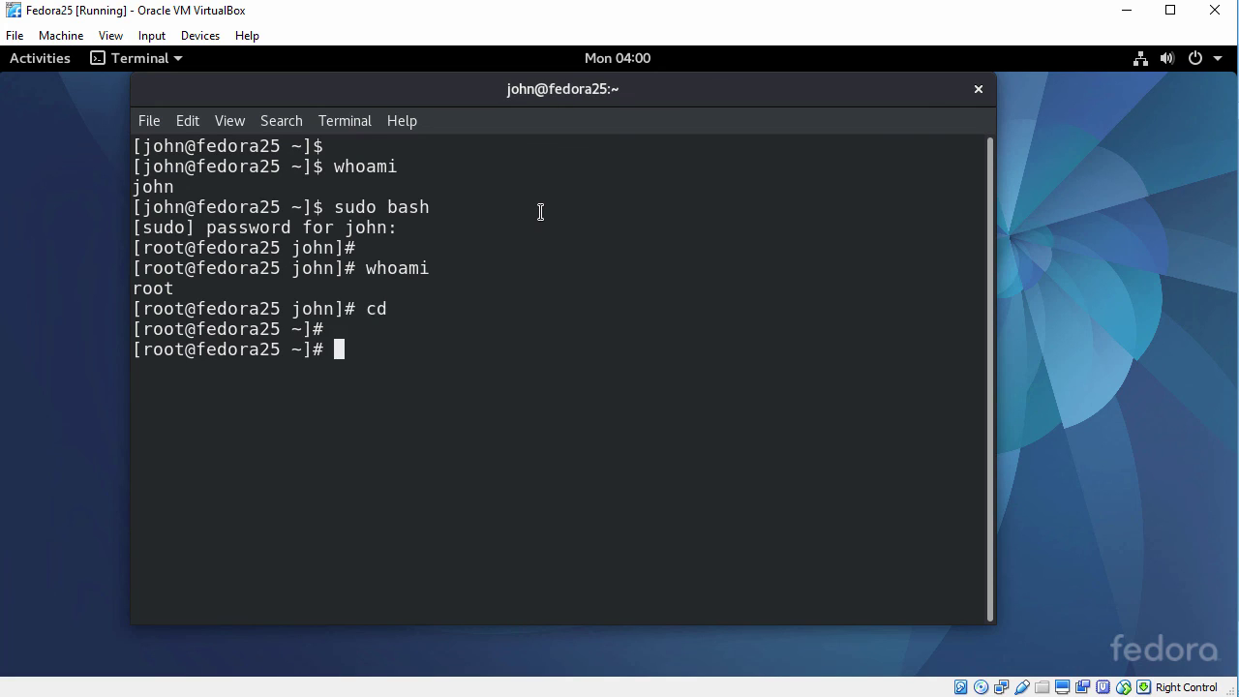
pyautogui.write('clear')
pyautogui.press('Return')
pyautogui.press('Return')
pyautogui.write('u')
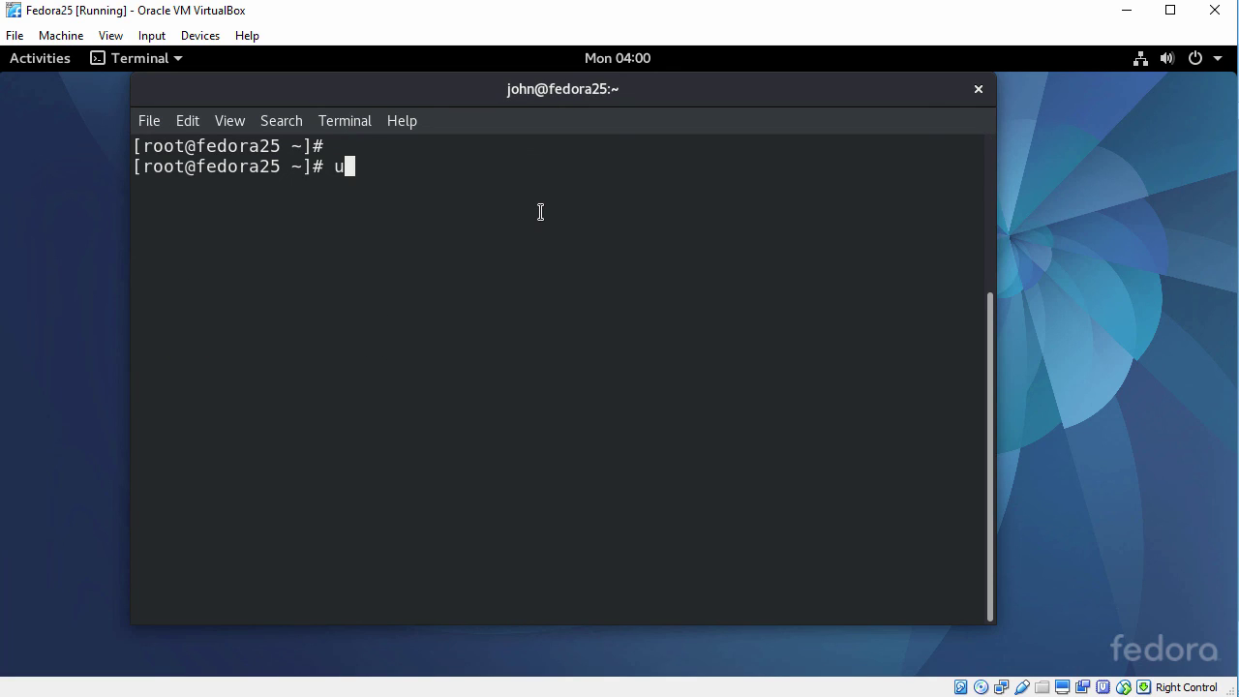
pyautogui.write('name -a')
pyautogui.press('Return')
pyautogui.press('Return')
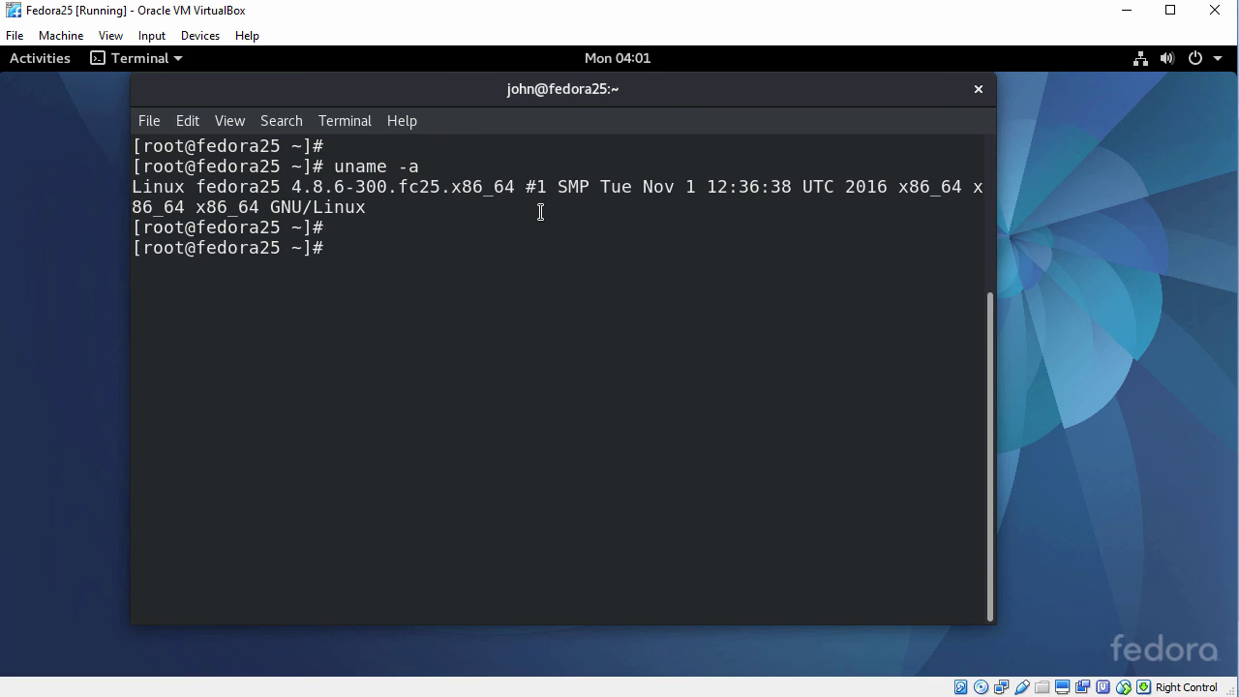
# Run hostnamectl and highlight the Fedora 25, kernel and architecture lines.
pyautogui.write('hostnamc')
pyautogui.press('BackSpace')
pyautogui.write('ectl')
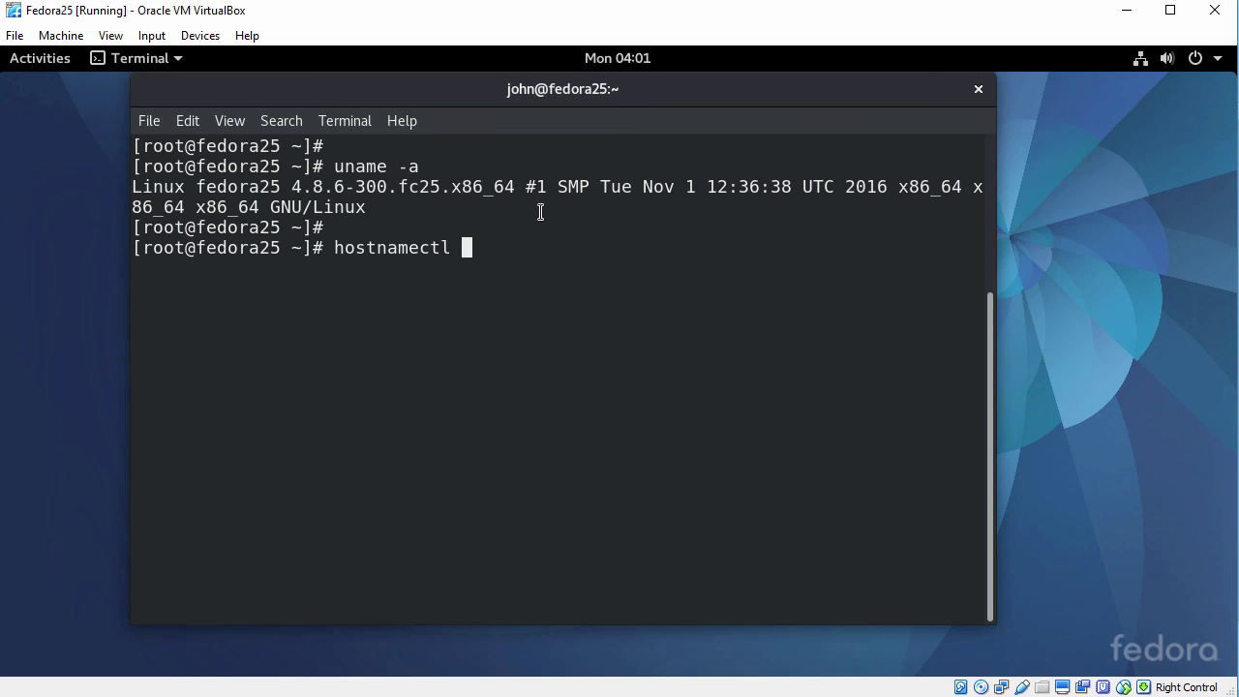
pyautogui.press('Return')
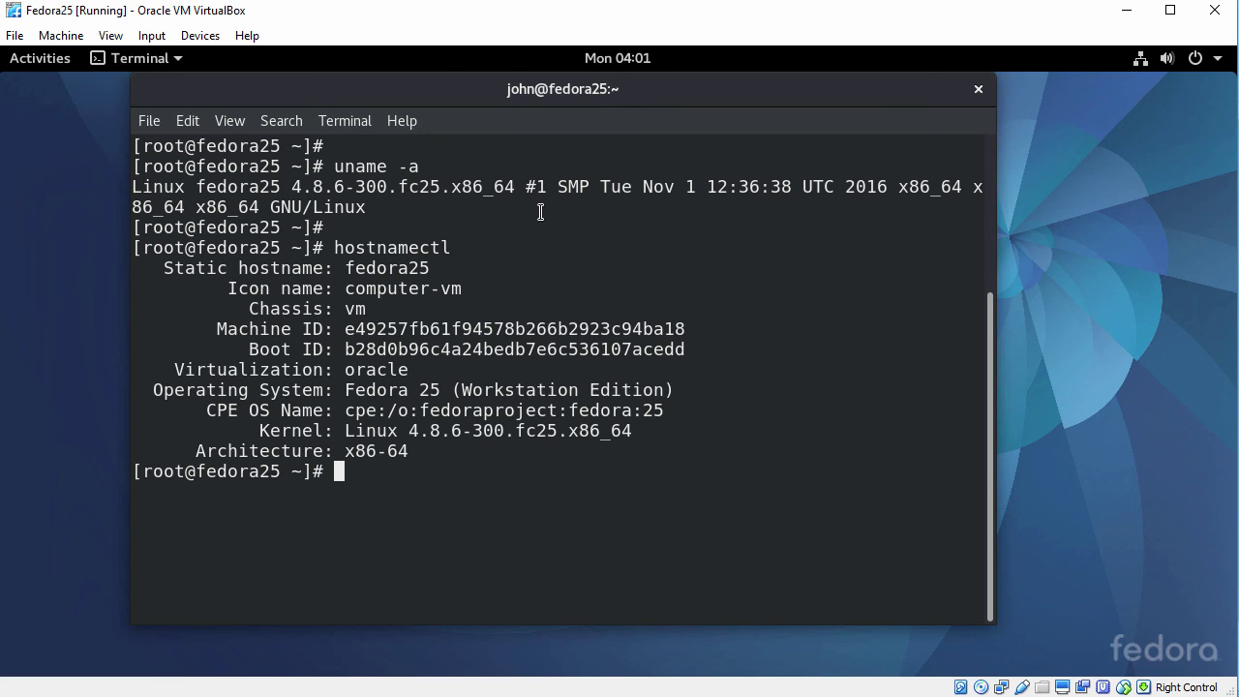
pyautogui.moveTo(155, 389); pyautogui.dragTo(439, 387)
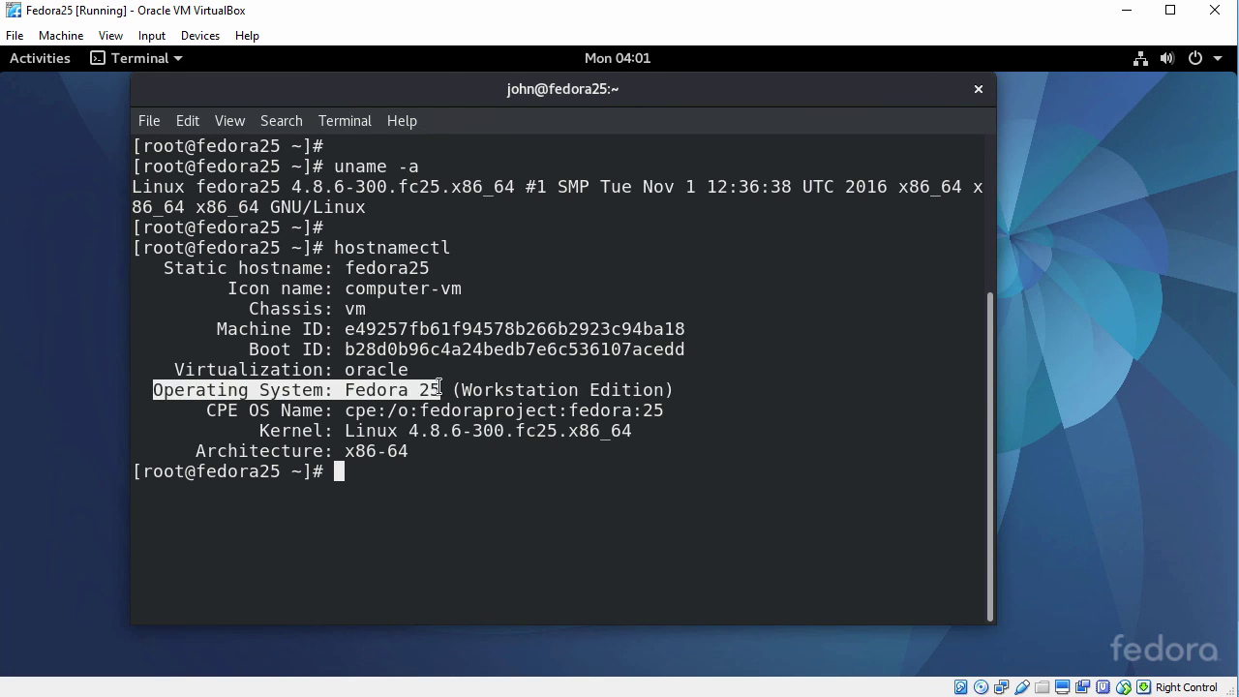
pyautogui.moveTo(260, 430); pyautogui.dragTo(633, 430)
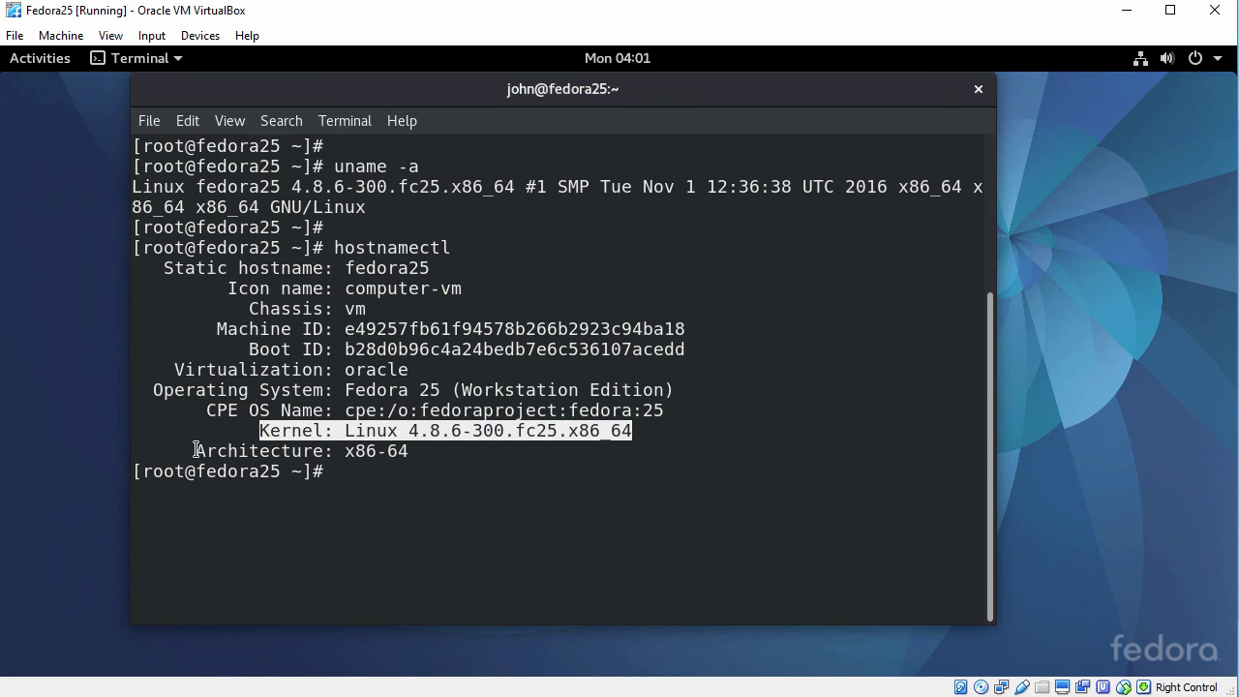
pyautogui.moveTo(196, 451); pyautogui.dragTo(407, 453)
pyautogui.click(450, 399)
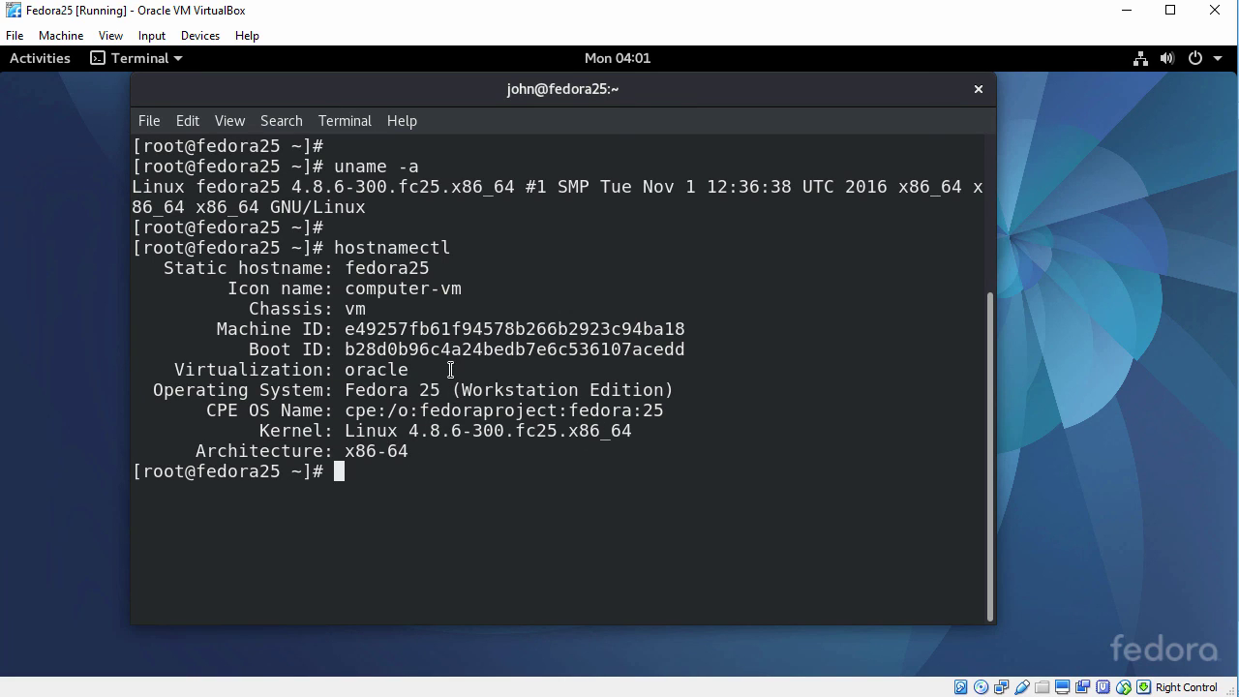
pyautogui.press('Return')
# Run hostnamectl --version and highlight the systemd 231 version.
pyautogui.press('Up')
pyautogui.write('--version')
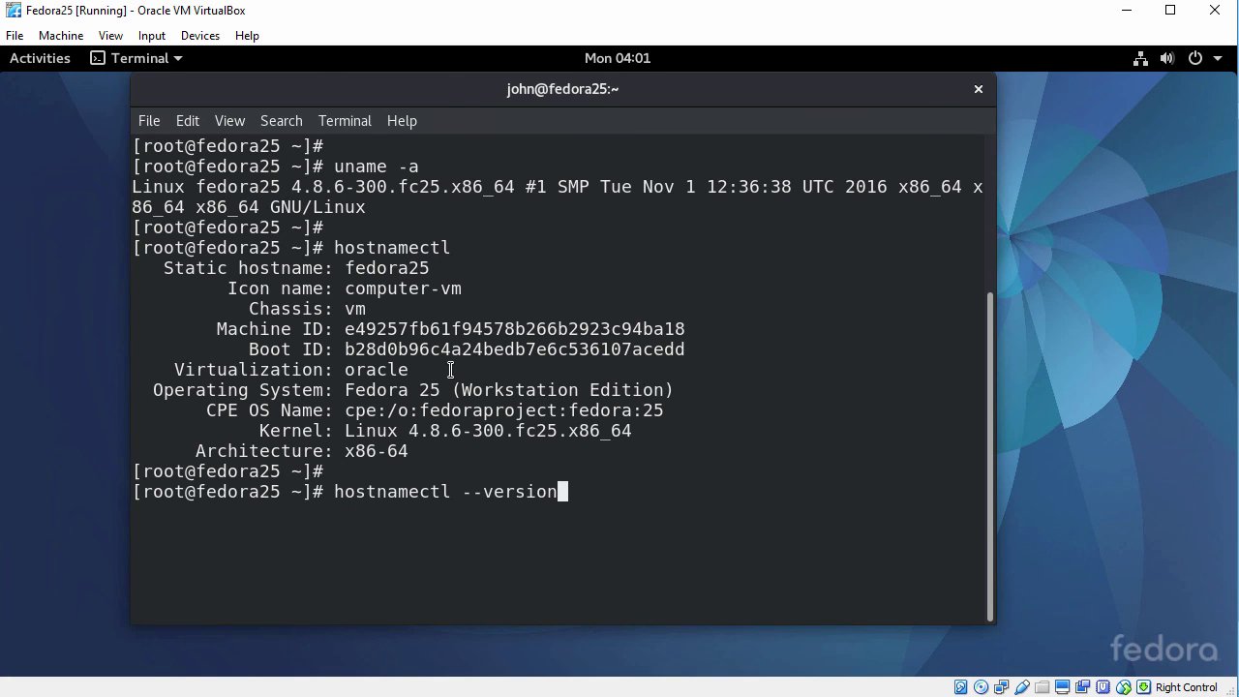
pyautogui.press('Return')
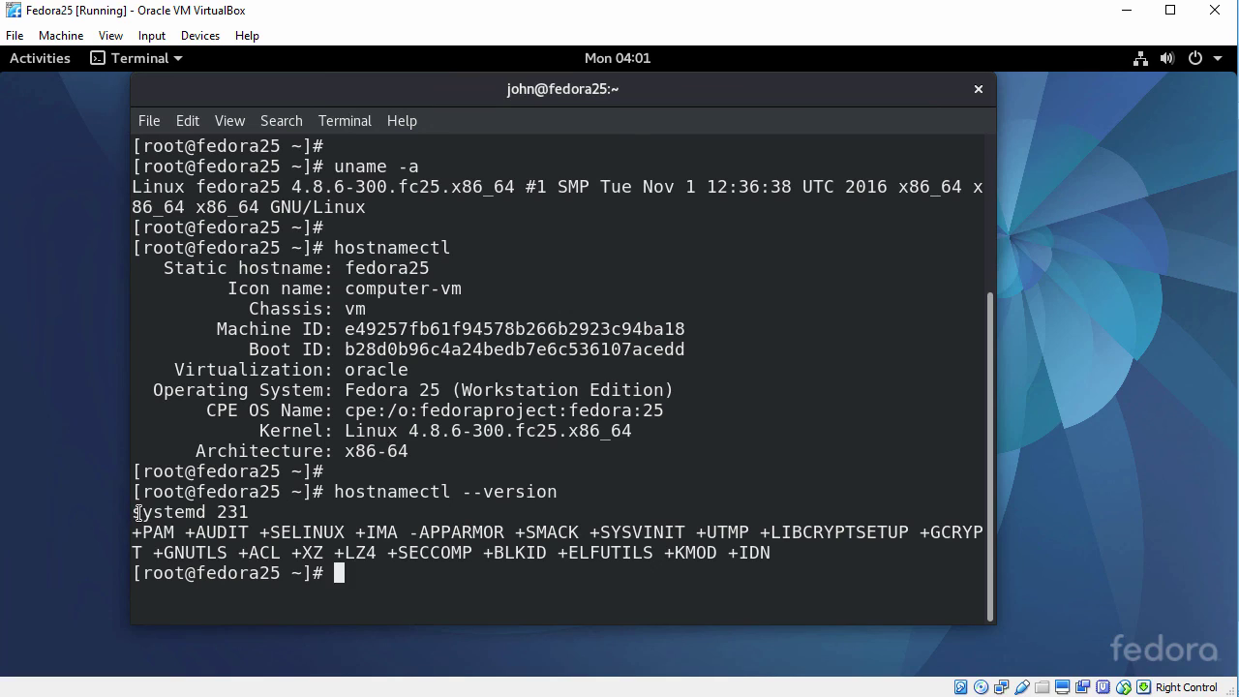
pyautogui.moveTo(132, 511); pyautogui.dragTo(250, 511)
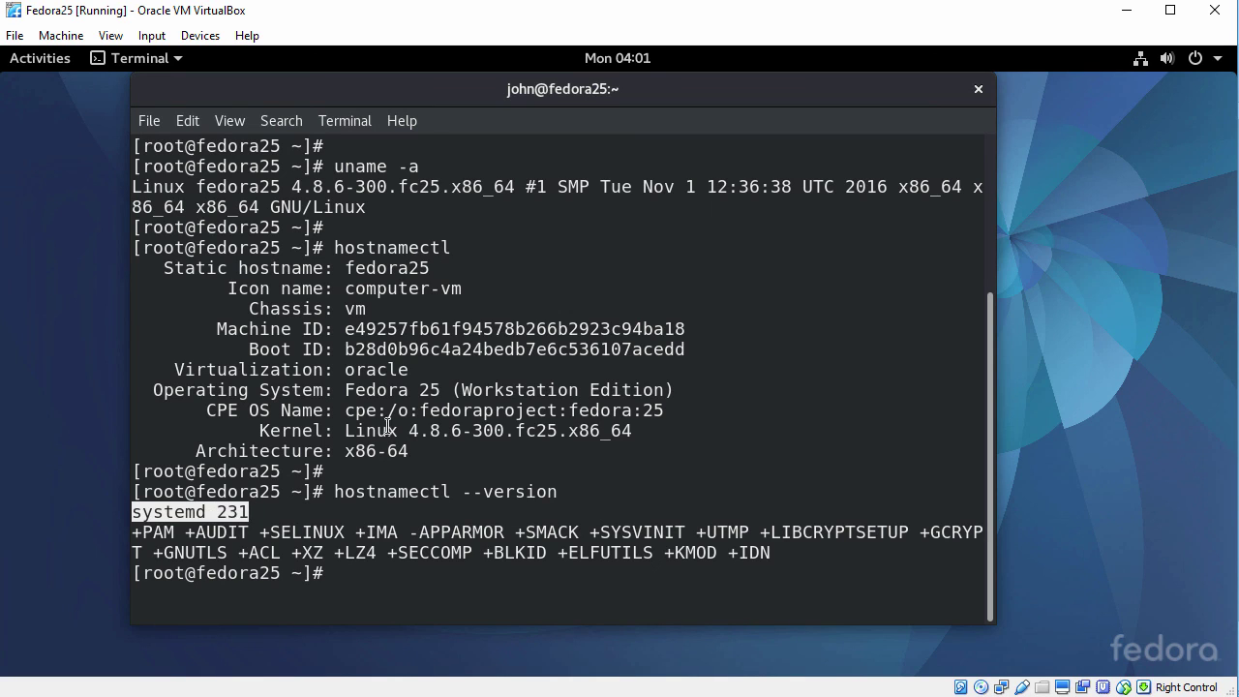
pyautogui.click(392, 415)
# Print /etc/redhat-release and highlight the Fedora release 25 line.
pyautogui.press('Return')
pyautogui.write('ca')
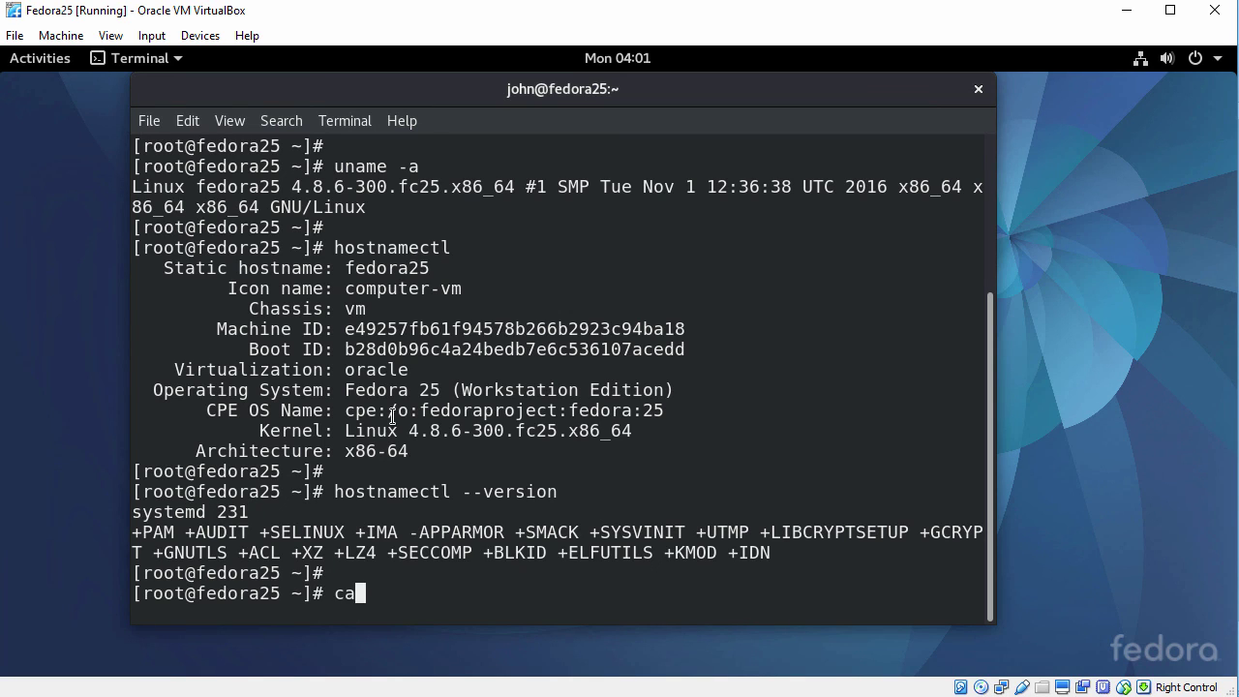
pyautogui.write('t /etc/red')
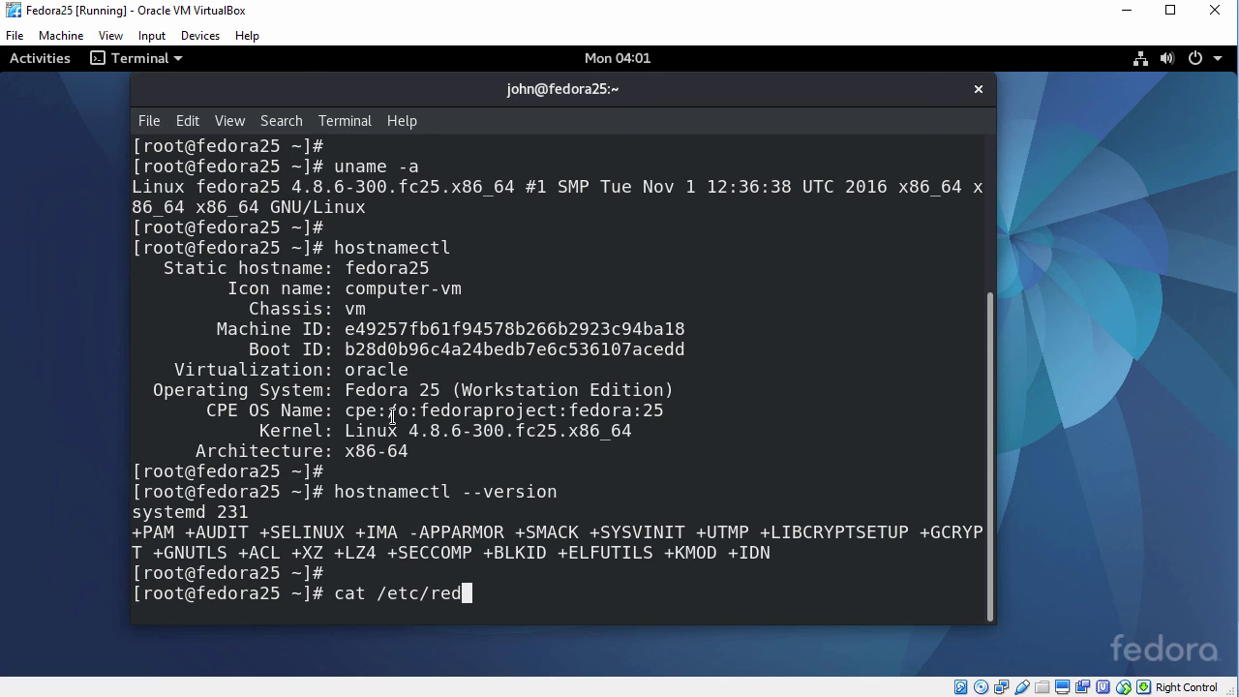
pyautogui.press('Tab')
pyautogui.press('Return')
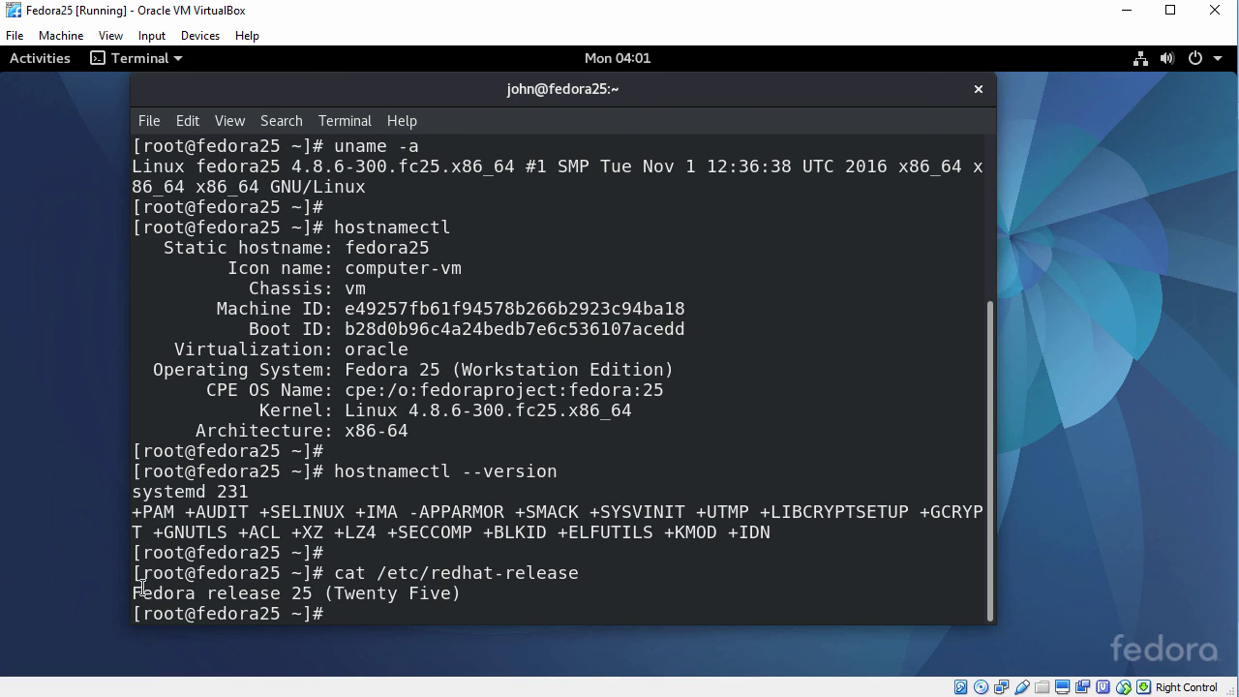
pyautogui.moveTo(133, 592); pyautogui.dragTo(462, 591)
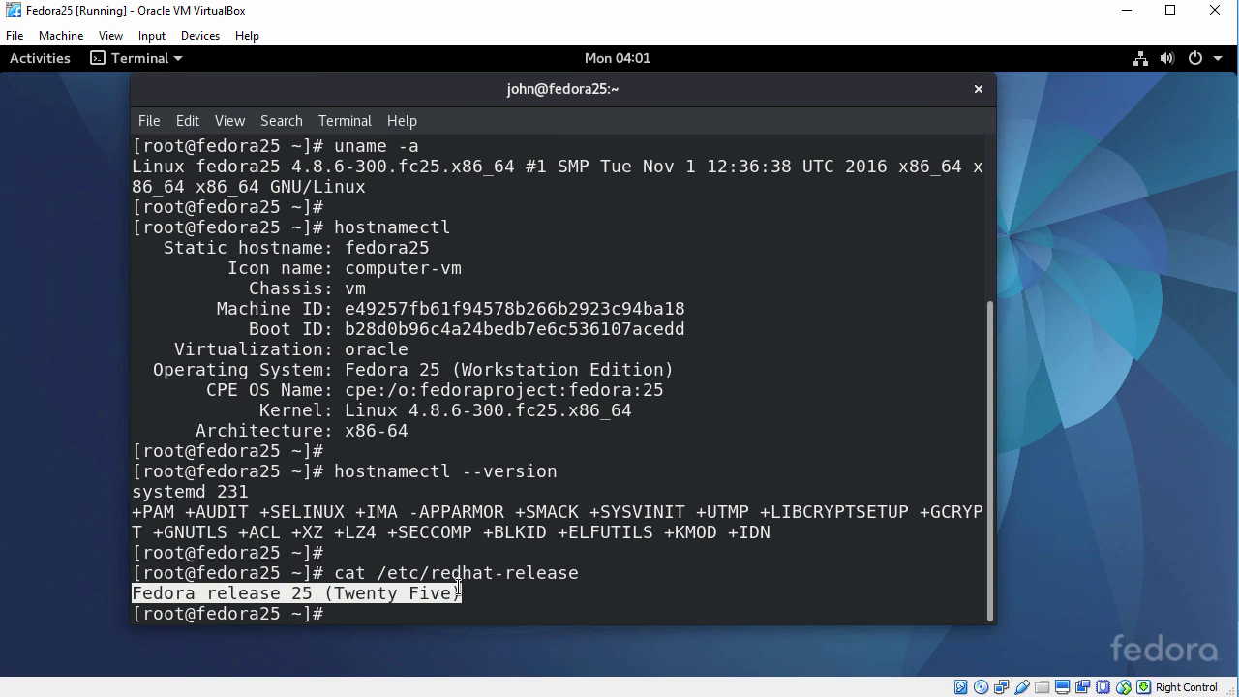
pyautogui.click(516, 502)
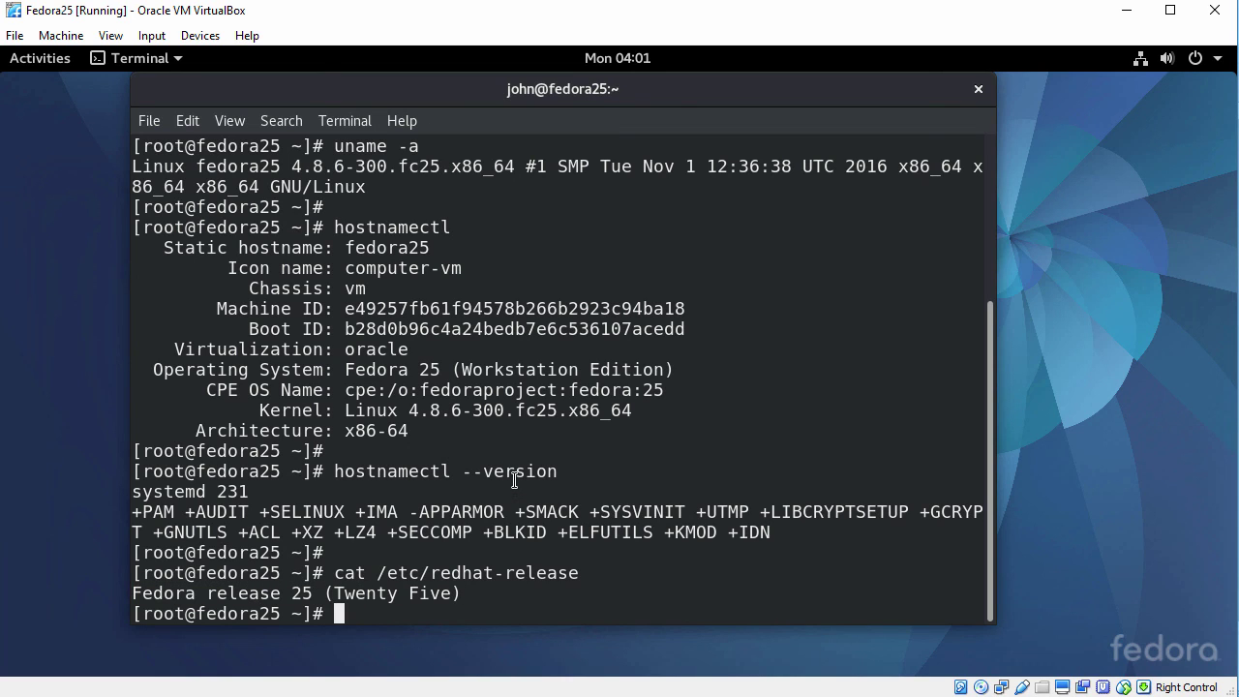
# Close the terminal, confirm, and return to the Activities overview.
pyautogui.click(978, 90)
pyautogui.click(676, 397)
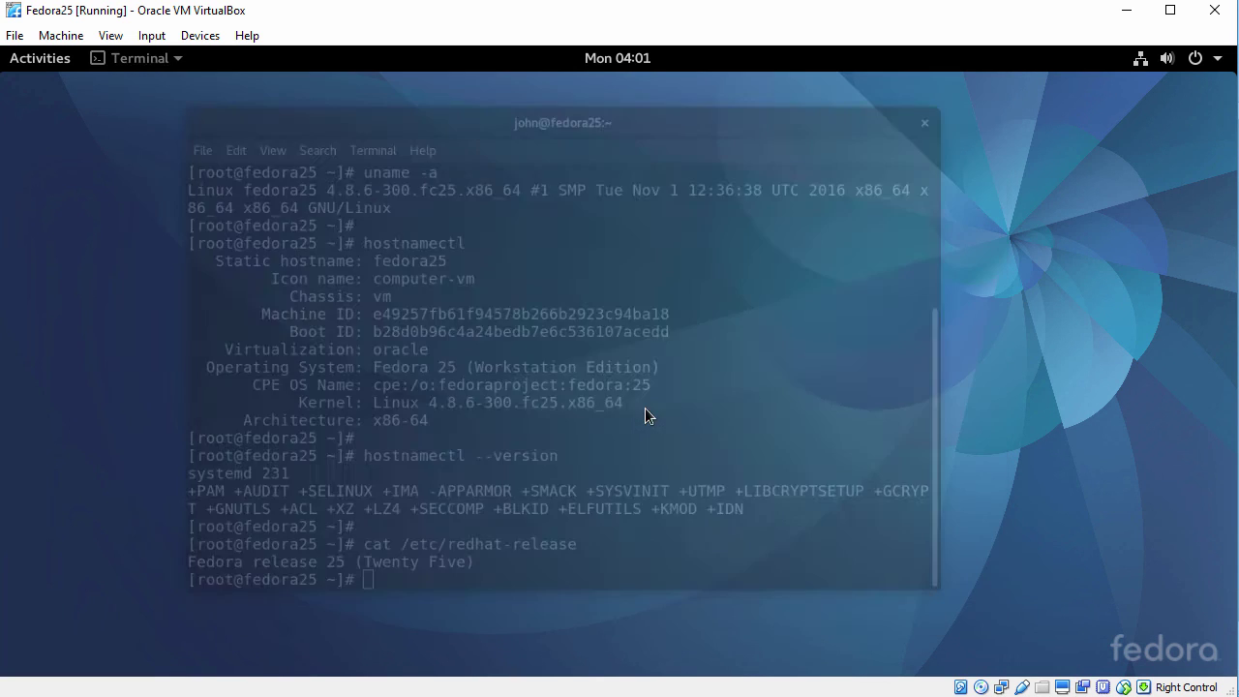
pyautogui.press('super')
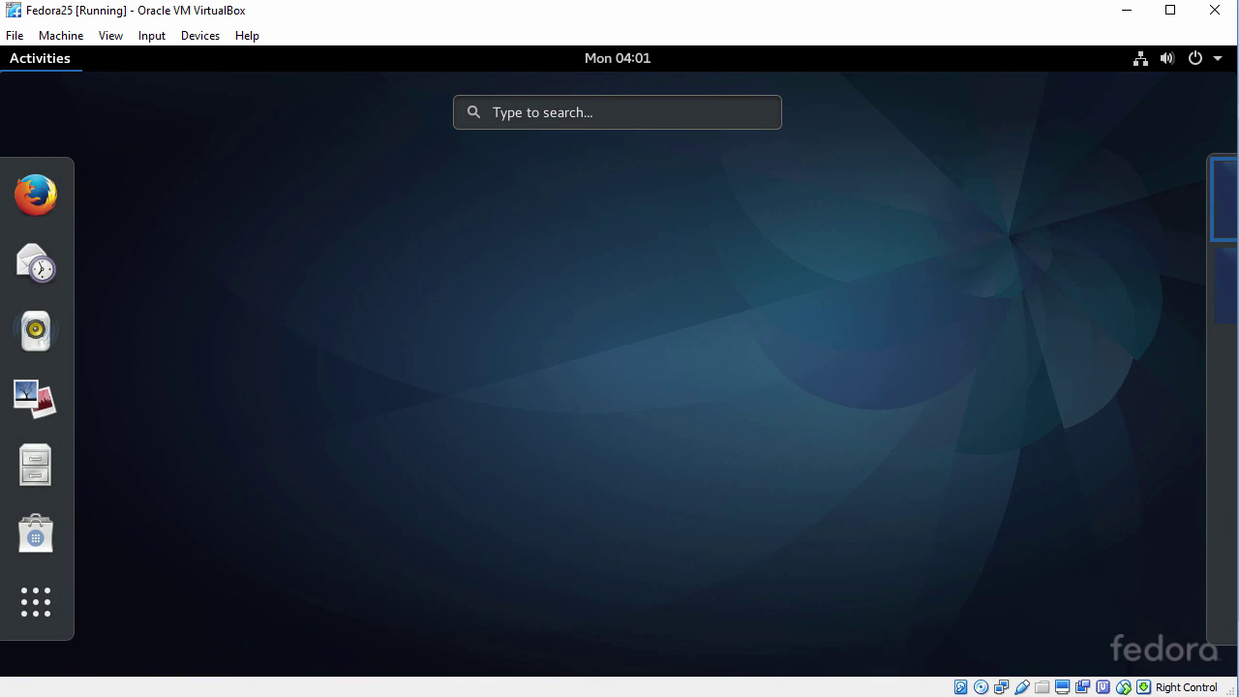